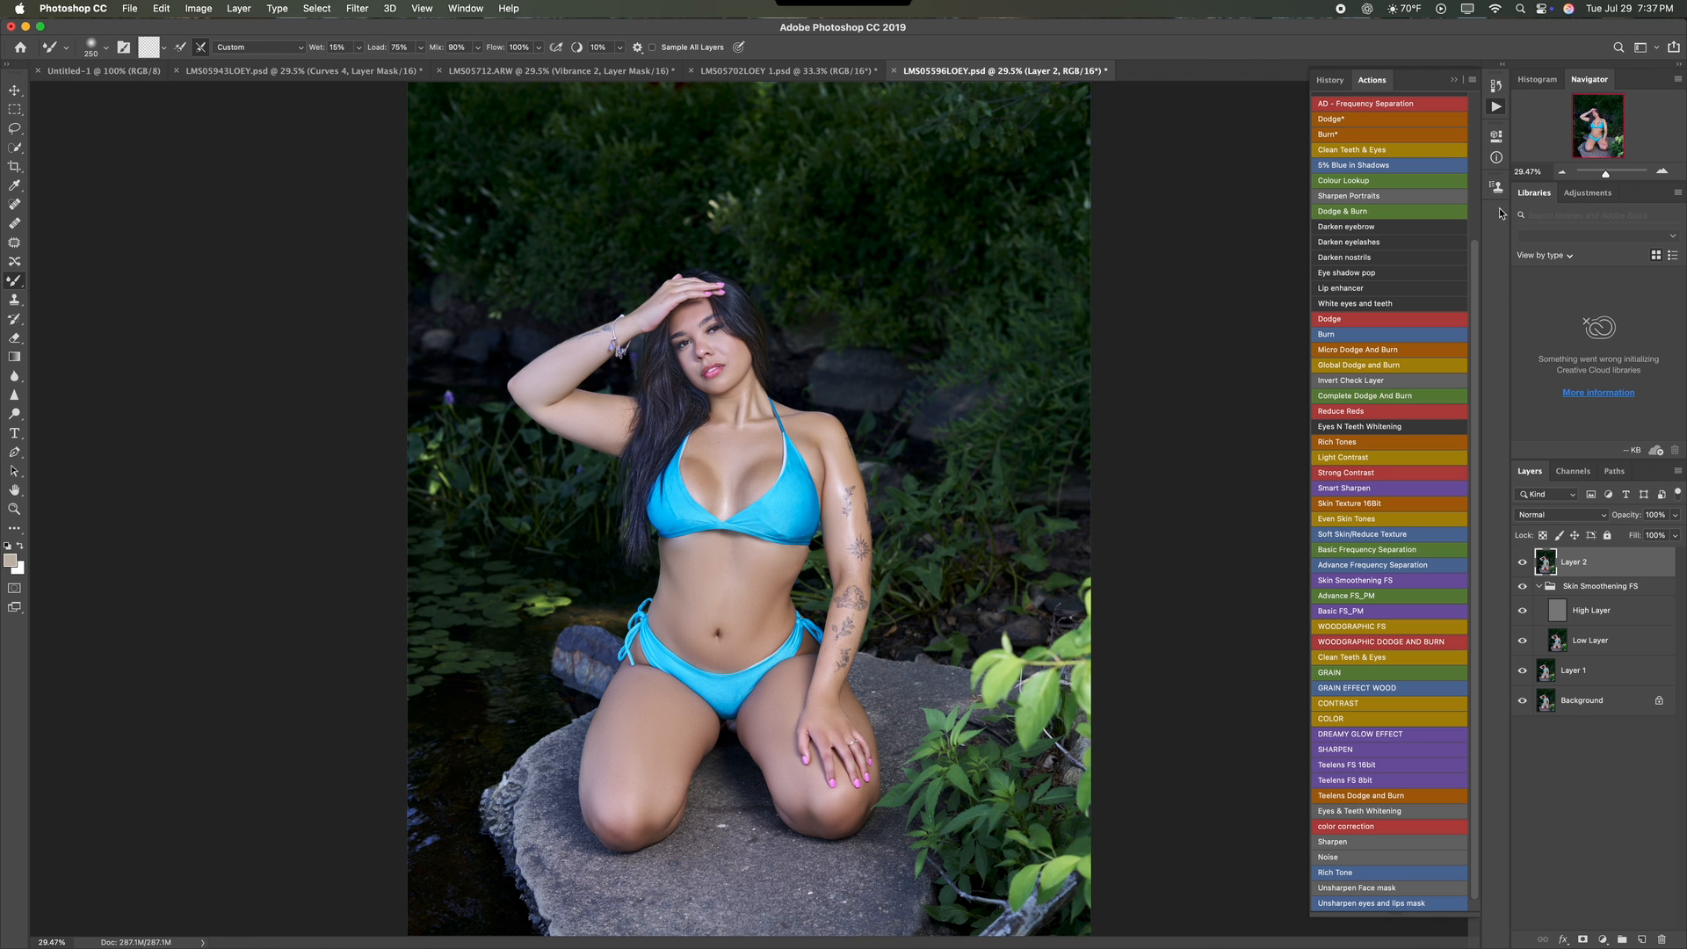
Step: Collapse the Actions panel, then load the Beautify v2 extension and collapse its panel
click(1454, 82)
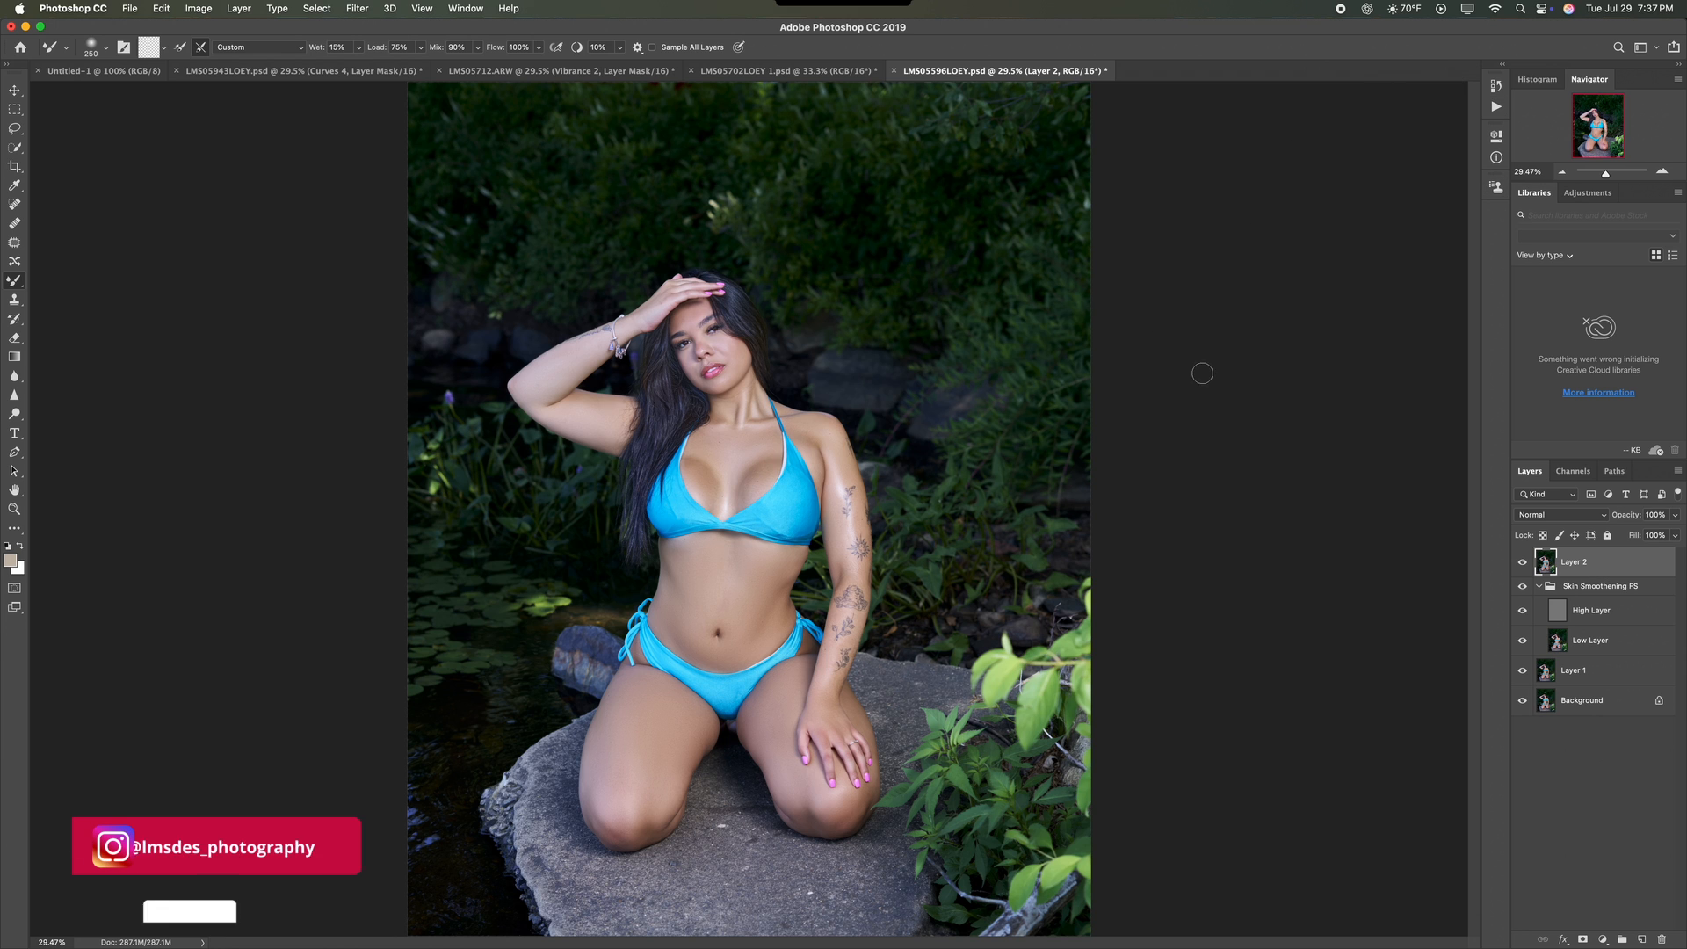
click(465, 11)
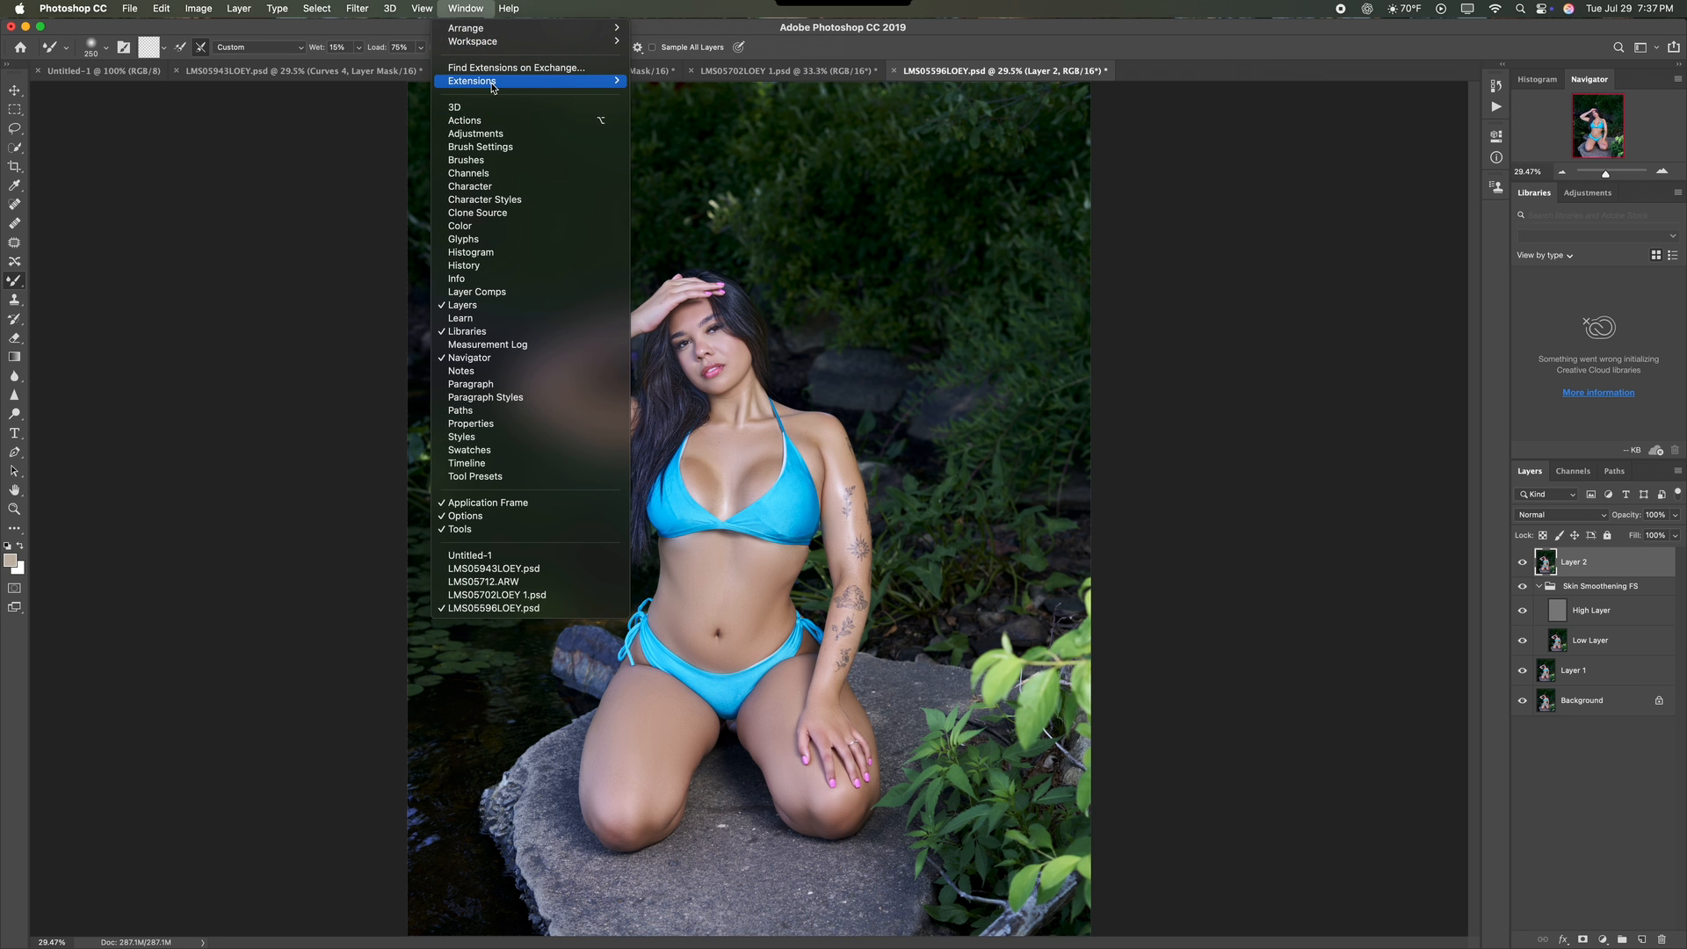
mouse_move(493, 87)
click(657, 99)
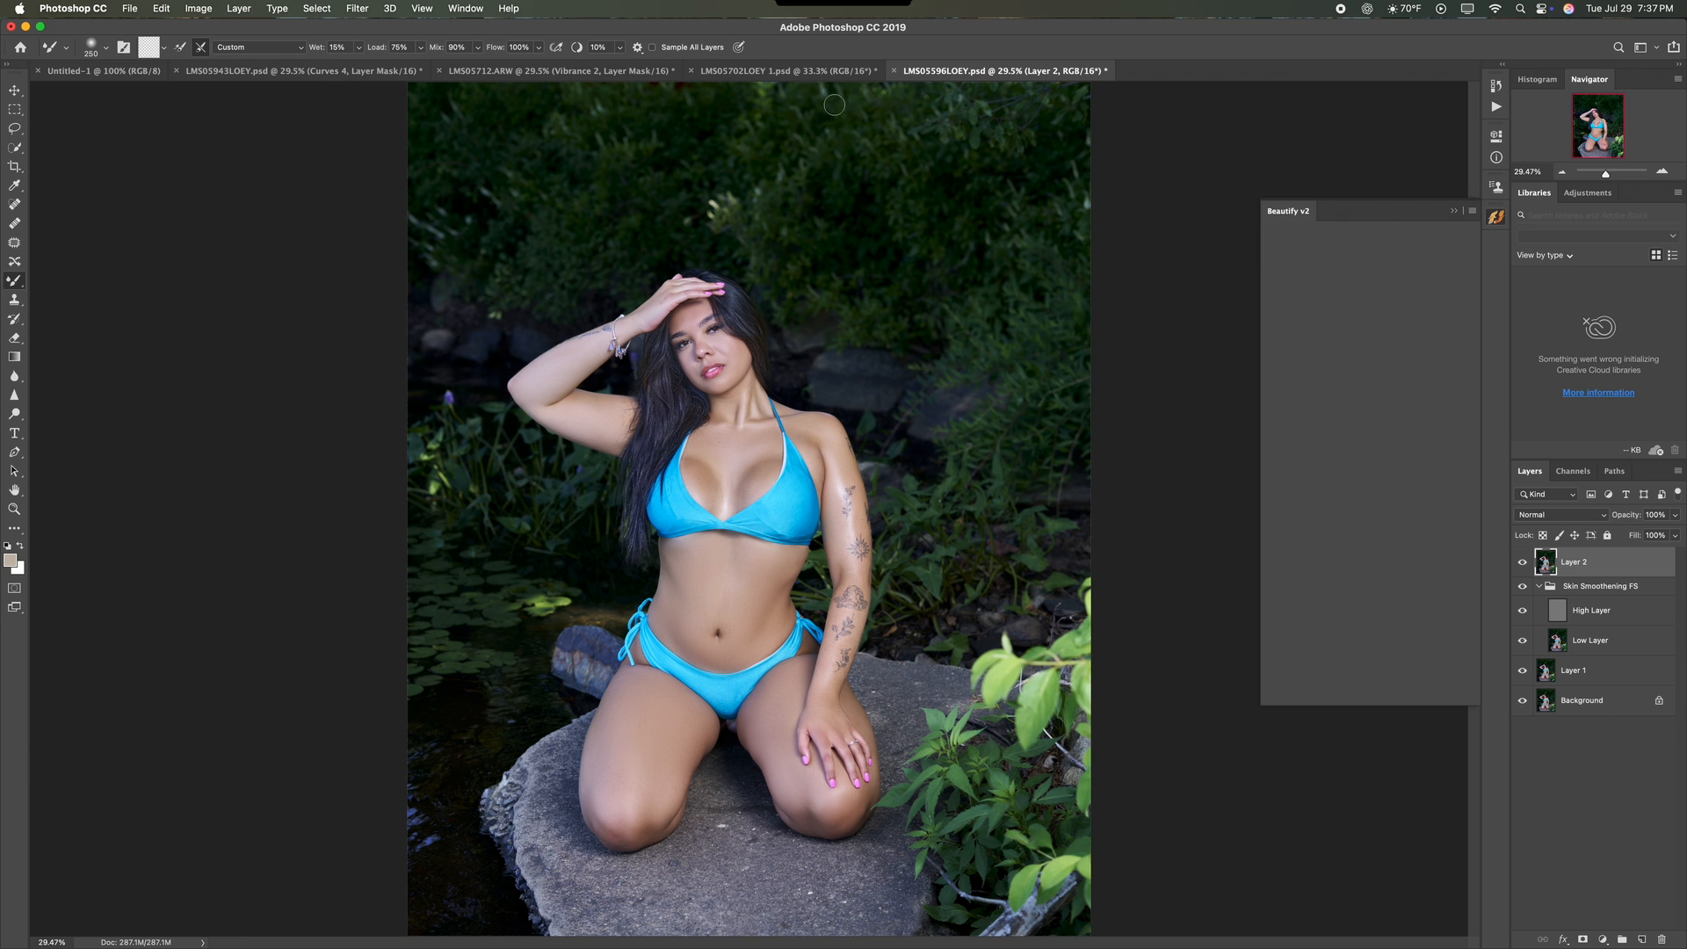
click(1453, 214)
Step: Load the BEAUTY RETOUCH v3 extension and collapse its panel
click(467, 9)
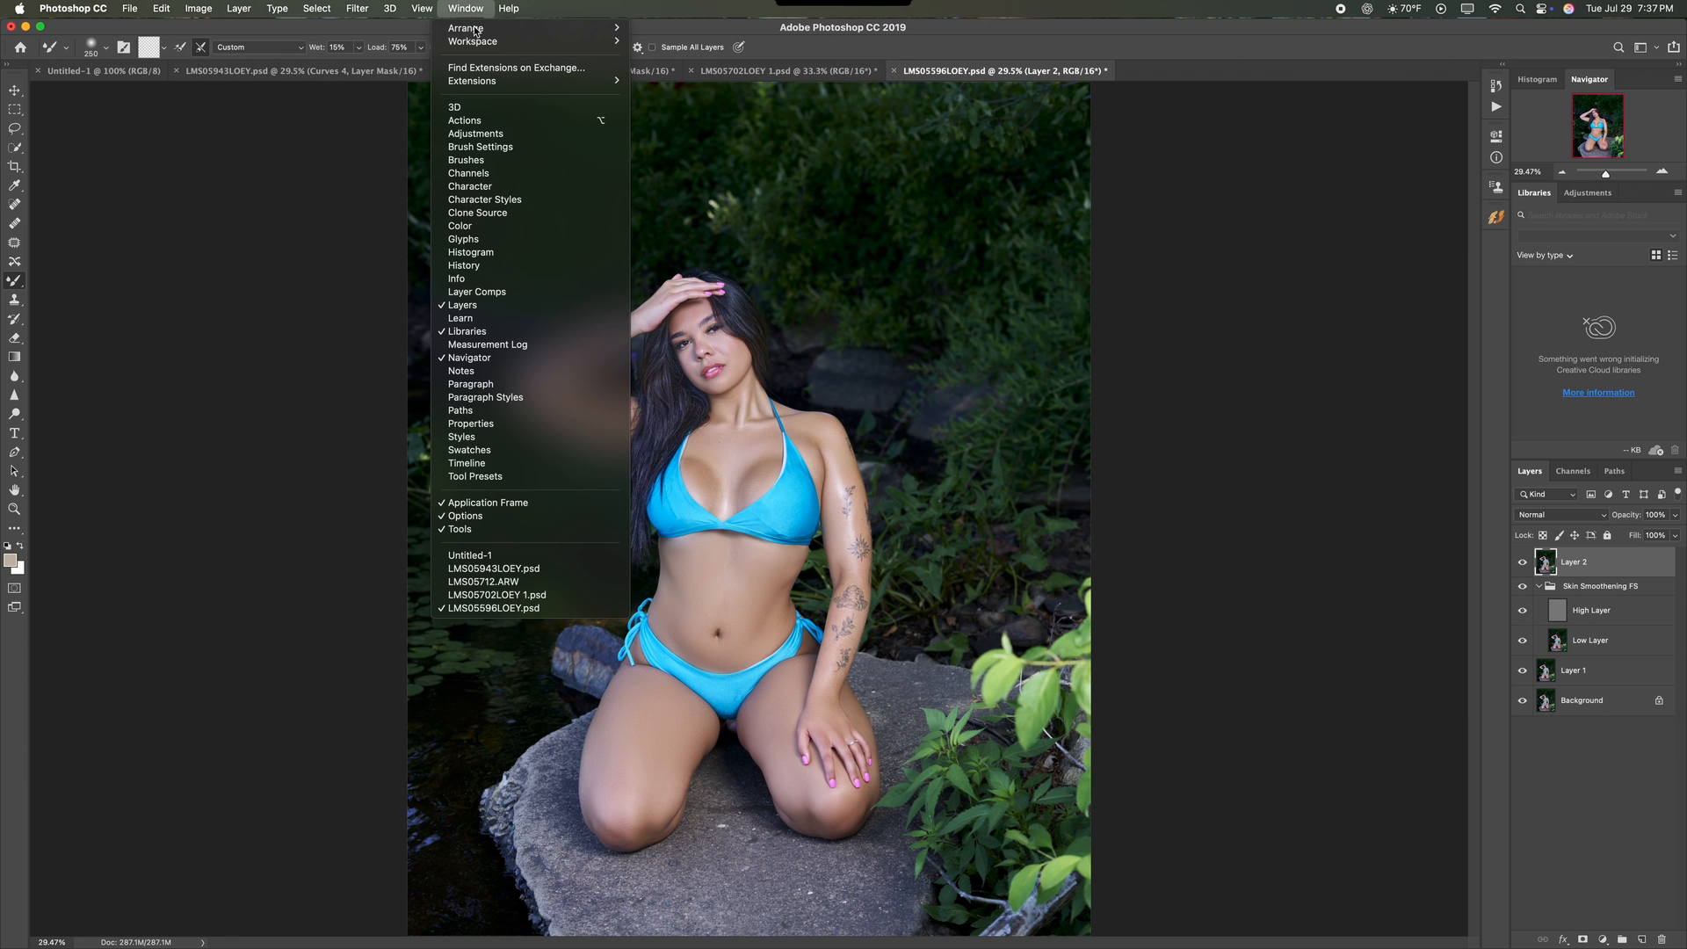
mouse_move(492, 83)
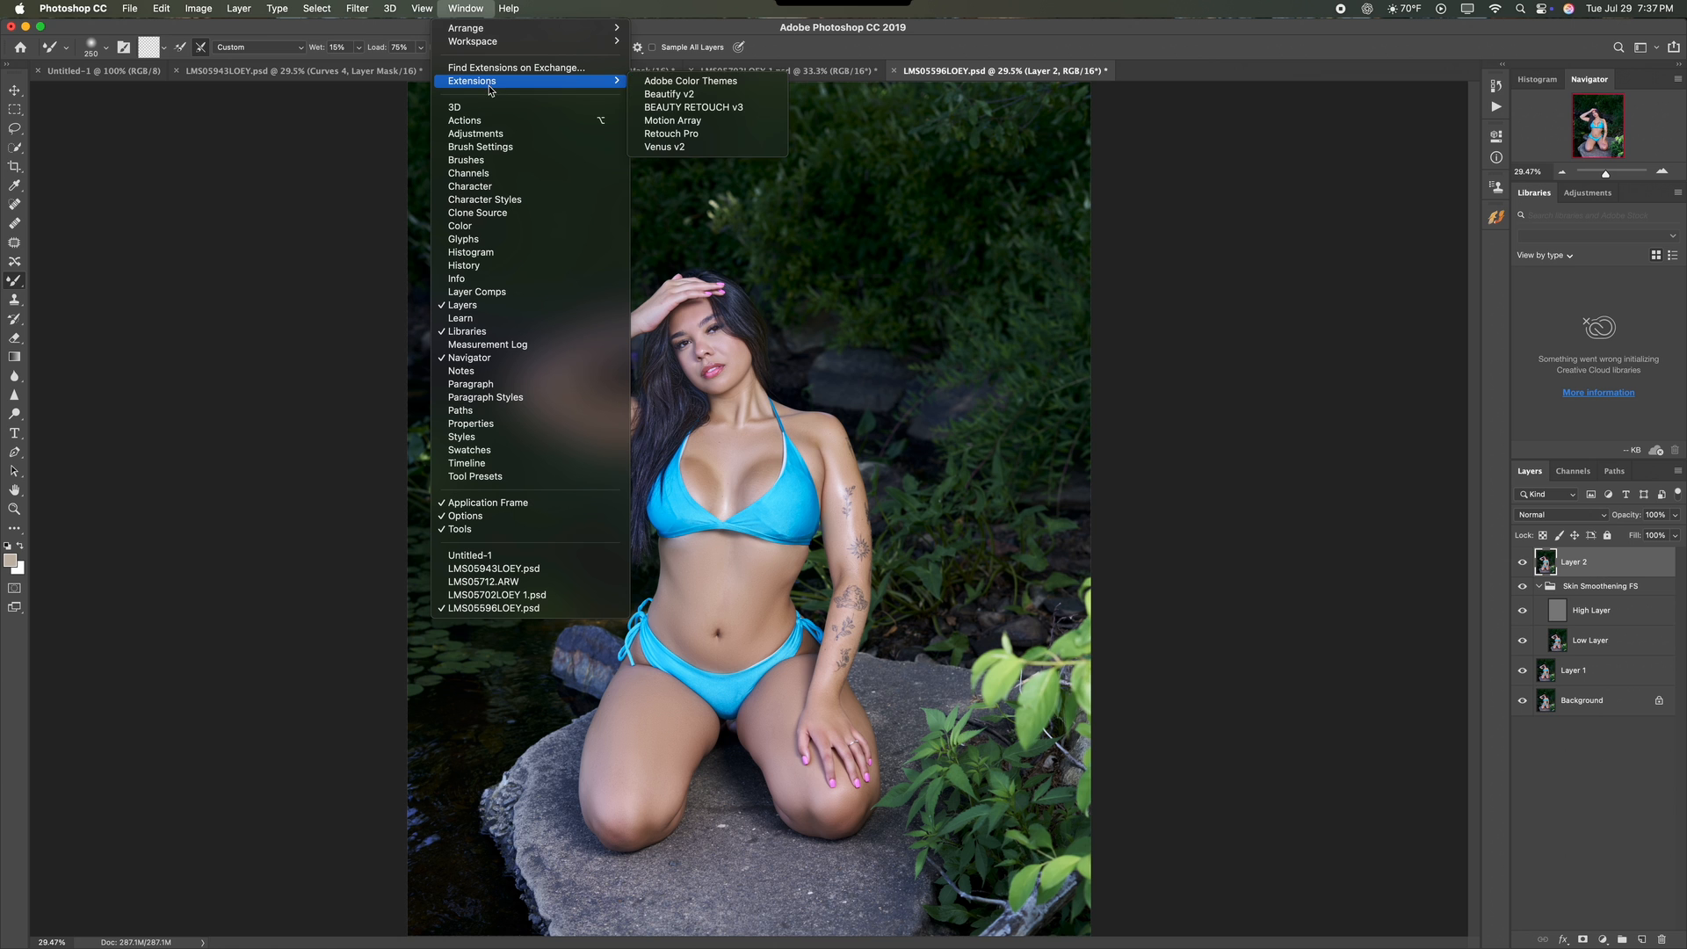
click(679, 112)
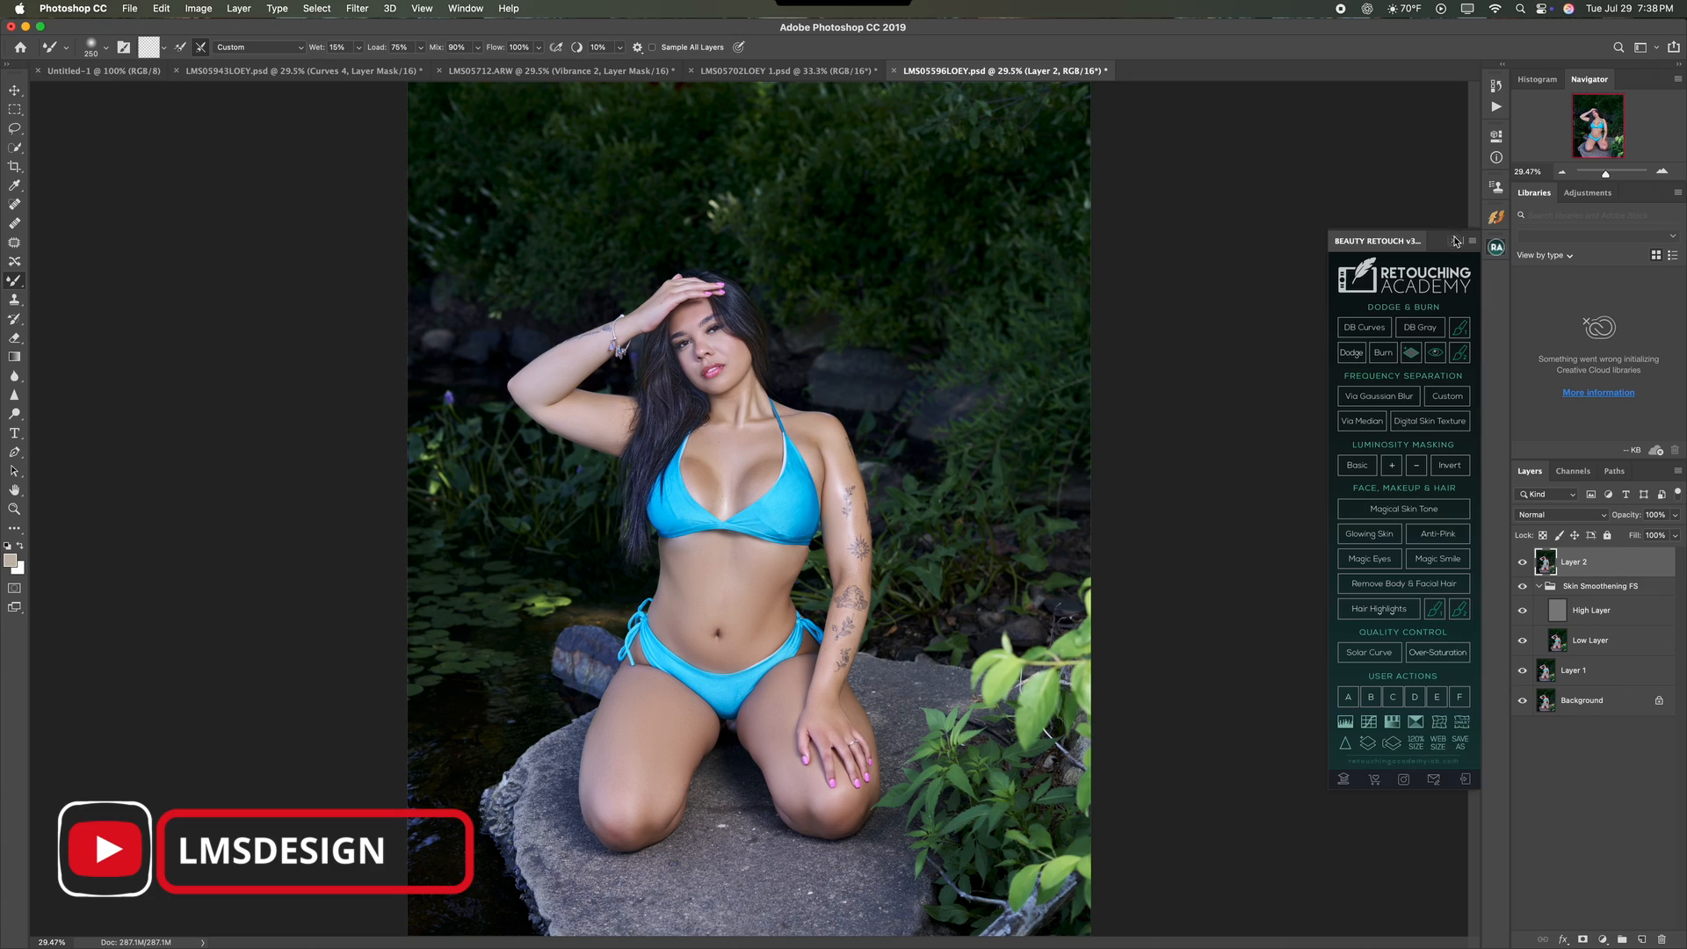
click(1456, 241)
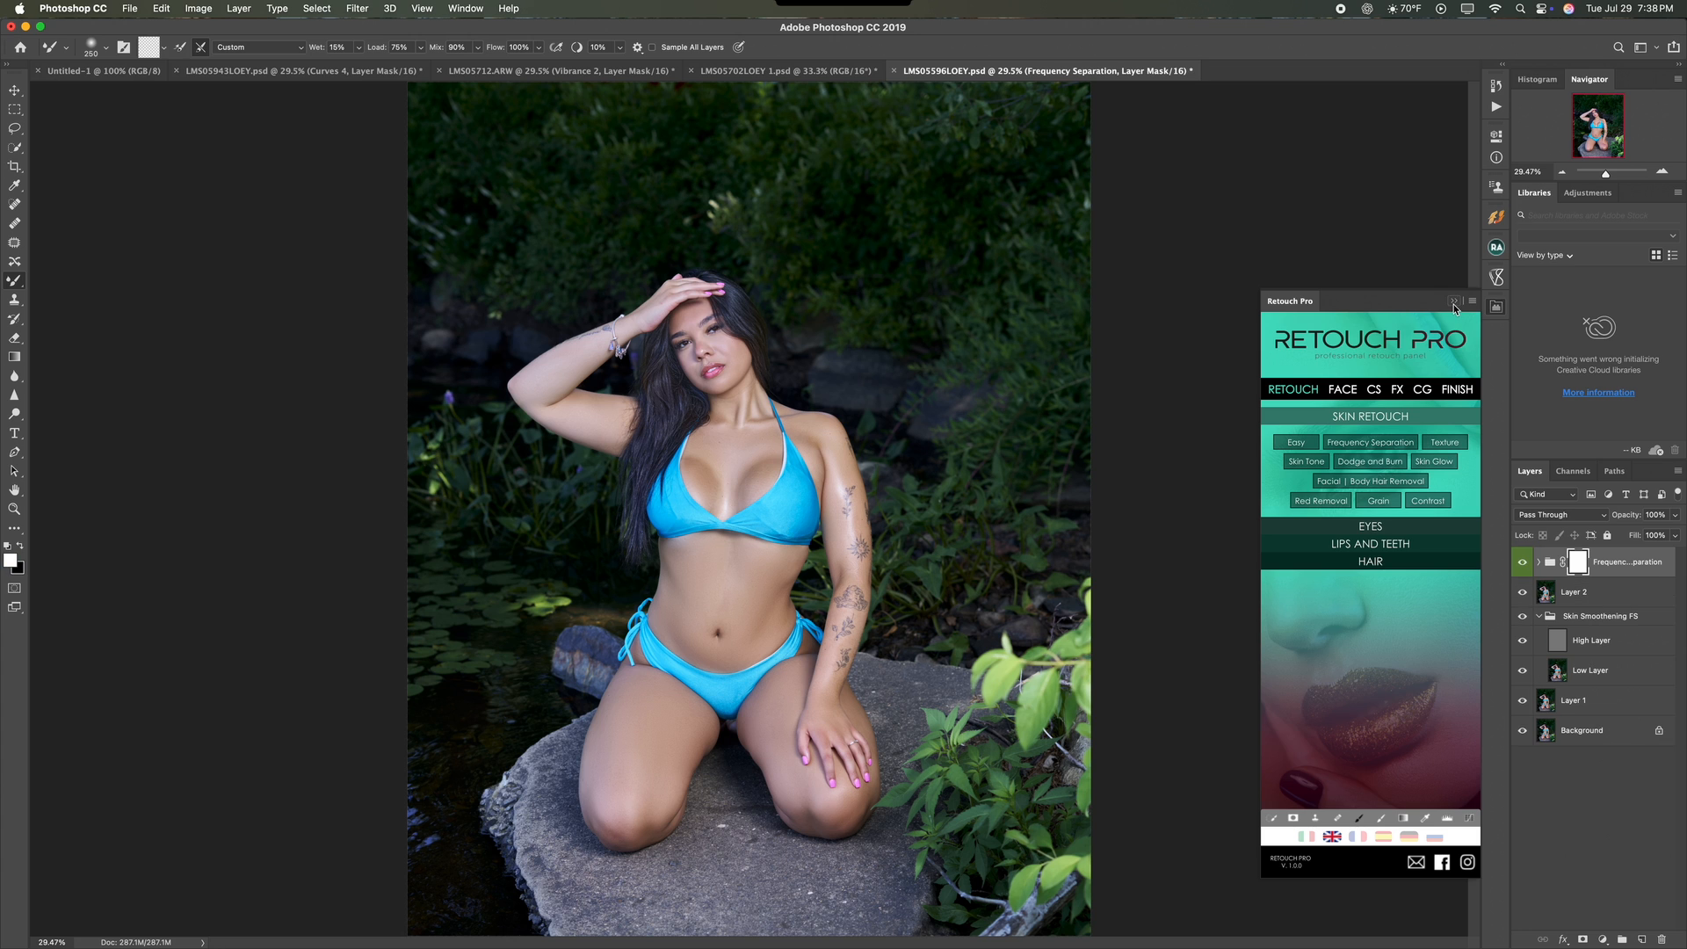
Step: Collapse the Retouch Pro panel, expand the Frequency Separation group and select its Low layer
click(1454, 302)
click(1539, 562)
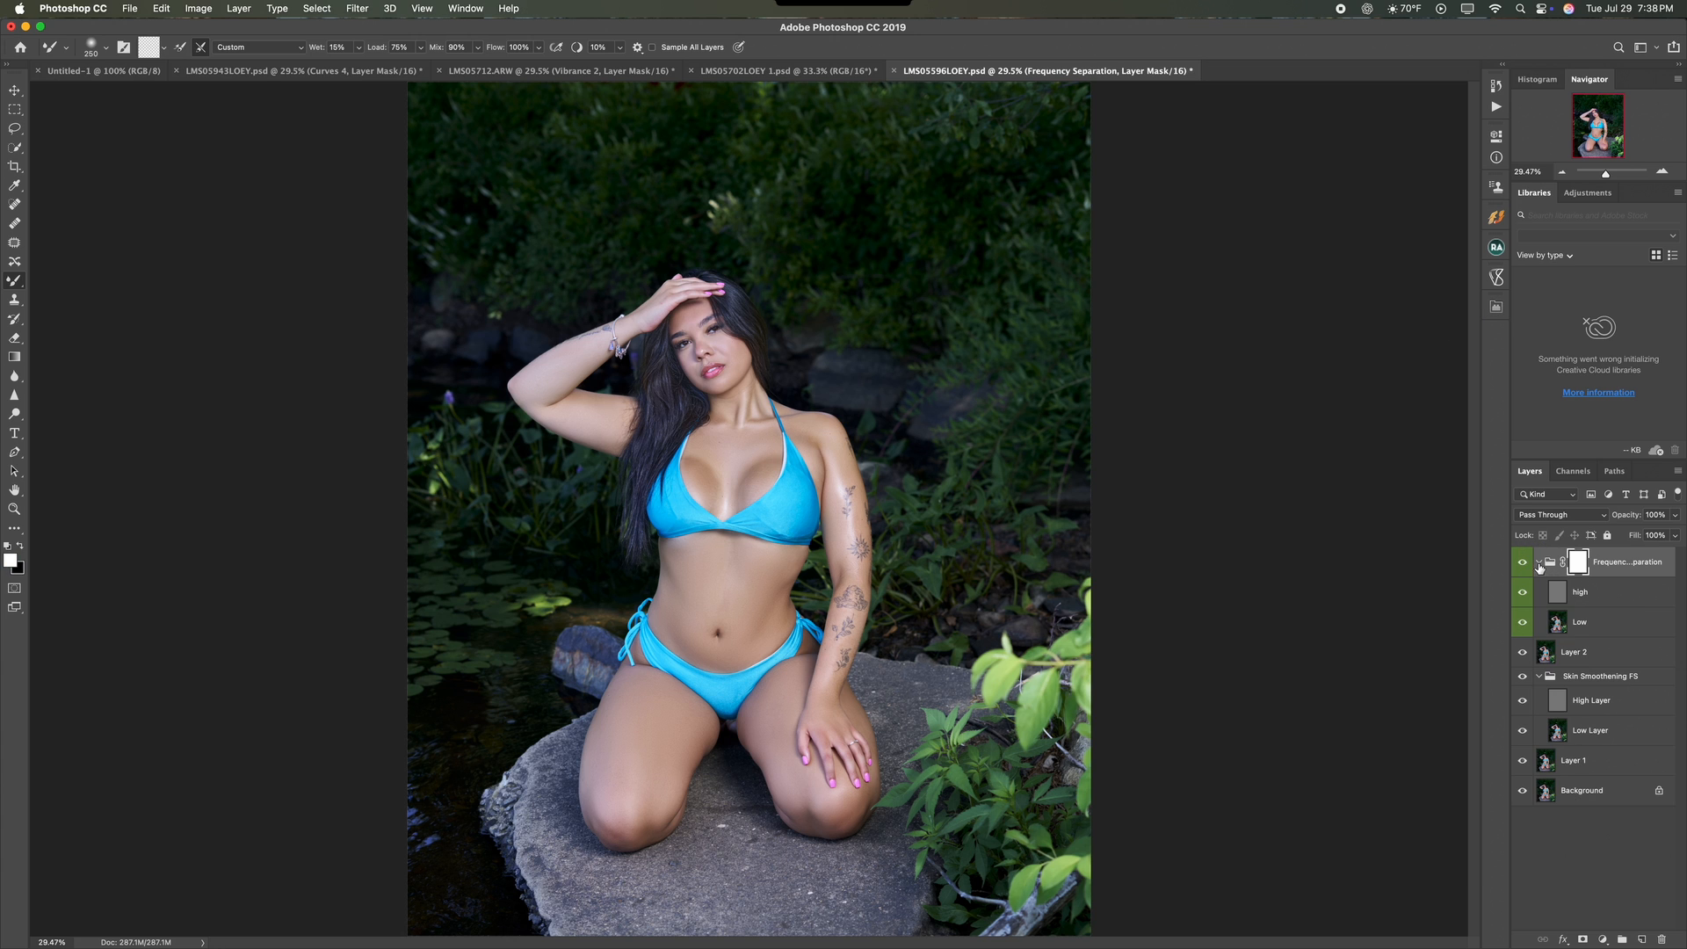
click(1558, 623)
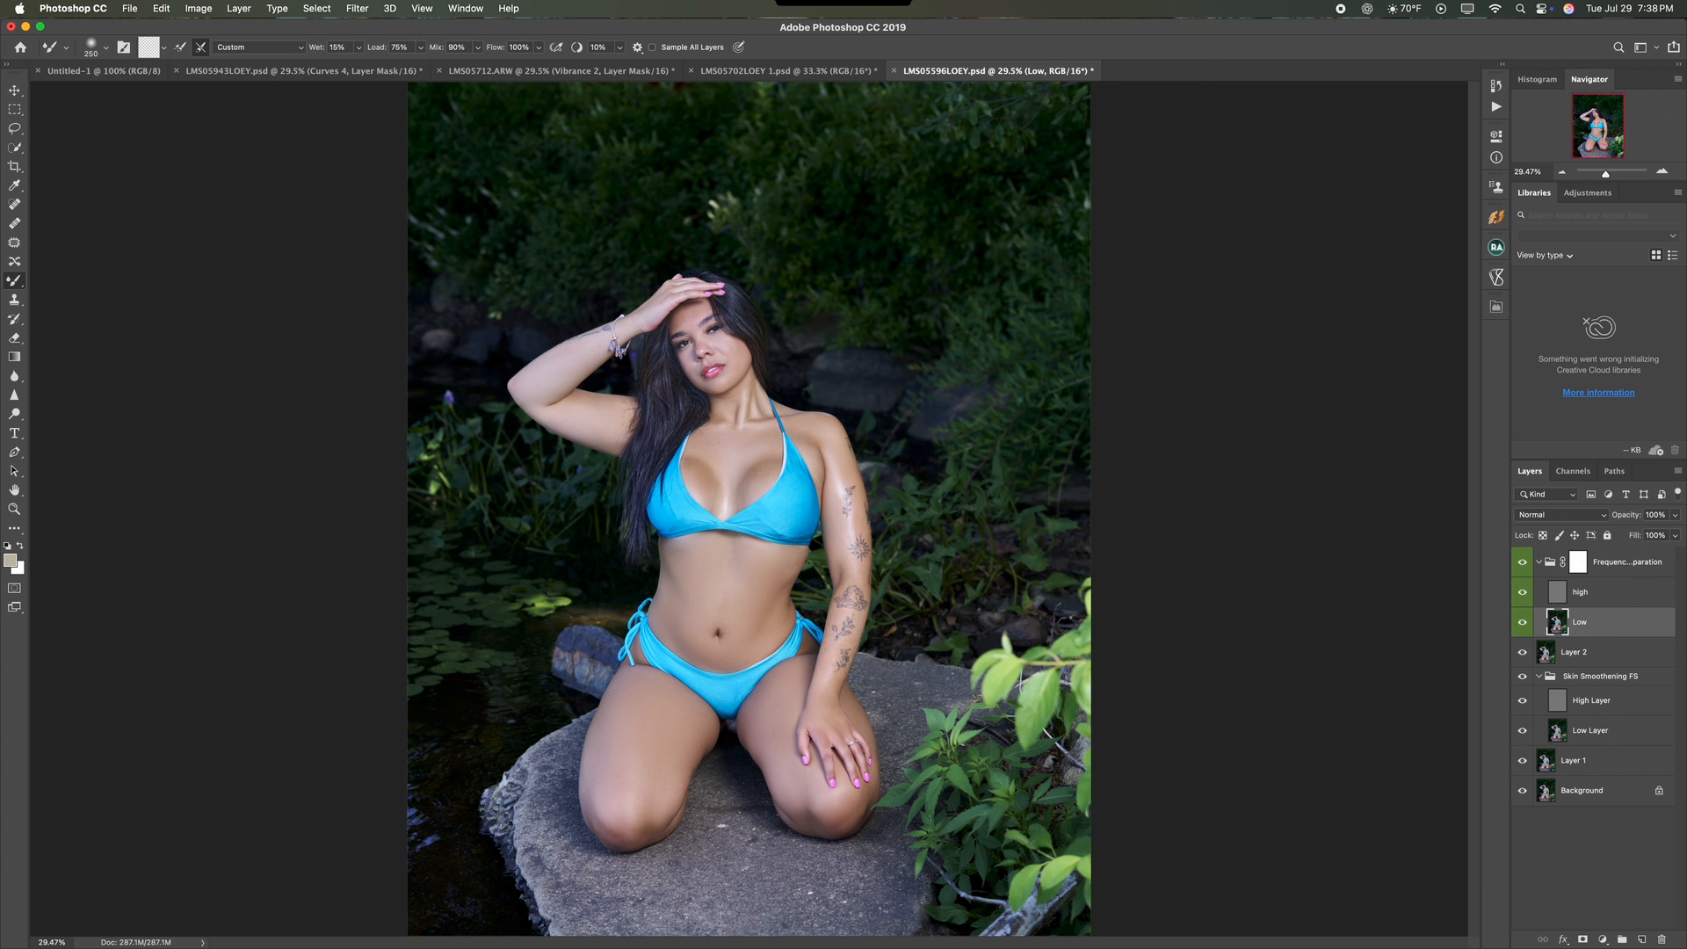
Step: Smooth the tones of the forehead, the nose and the skin beside it on the Low layer with a reduced Mixer Brush
key(super+equal)
key(super+equal)
scroll(950, 565, down, 5)
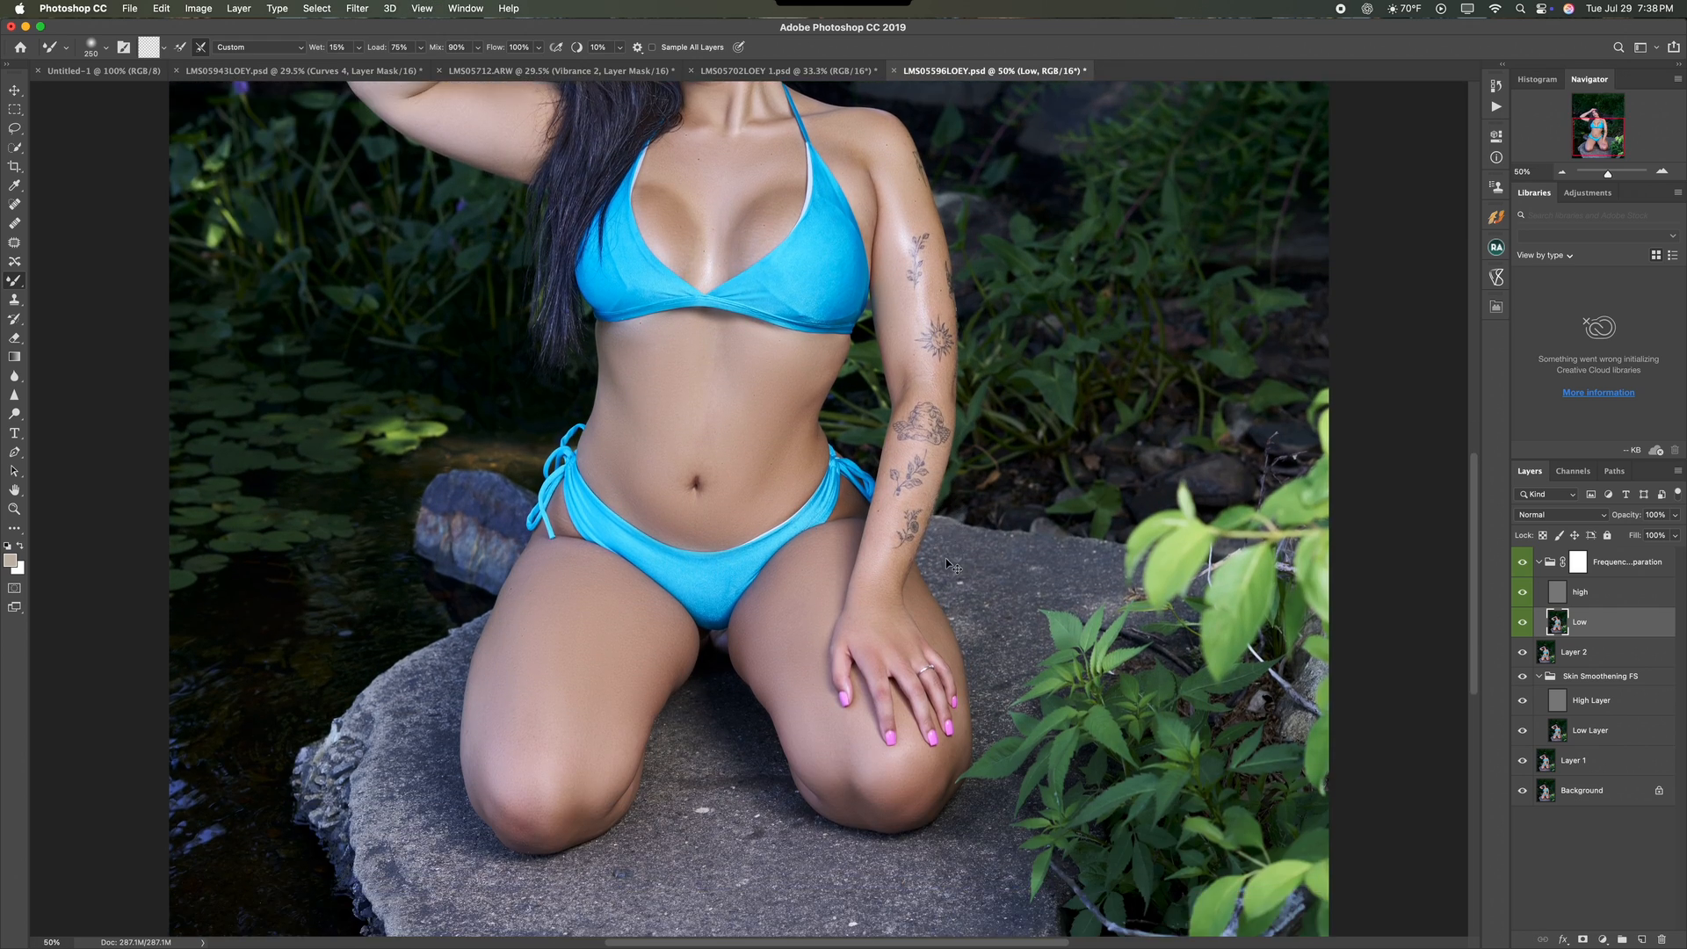
key(super+equal)
scroll(949, 566, up, 6)
key(super+equal)
scroll(949, 565, up, 3)
scroll(950, 565, left, 3)
key(super+equal)
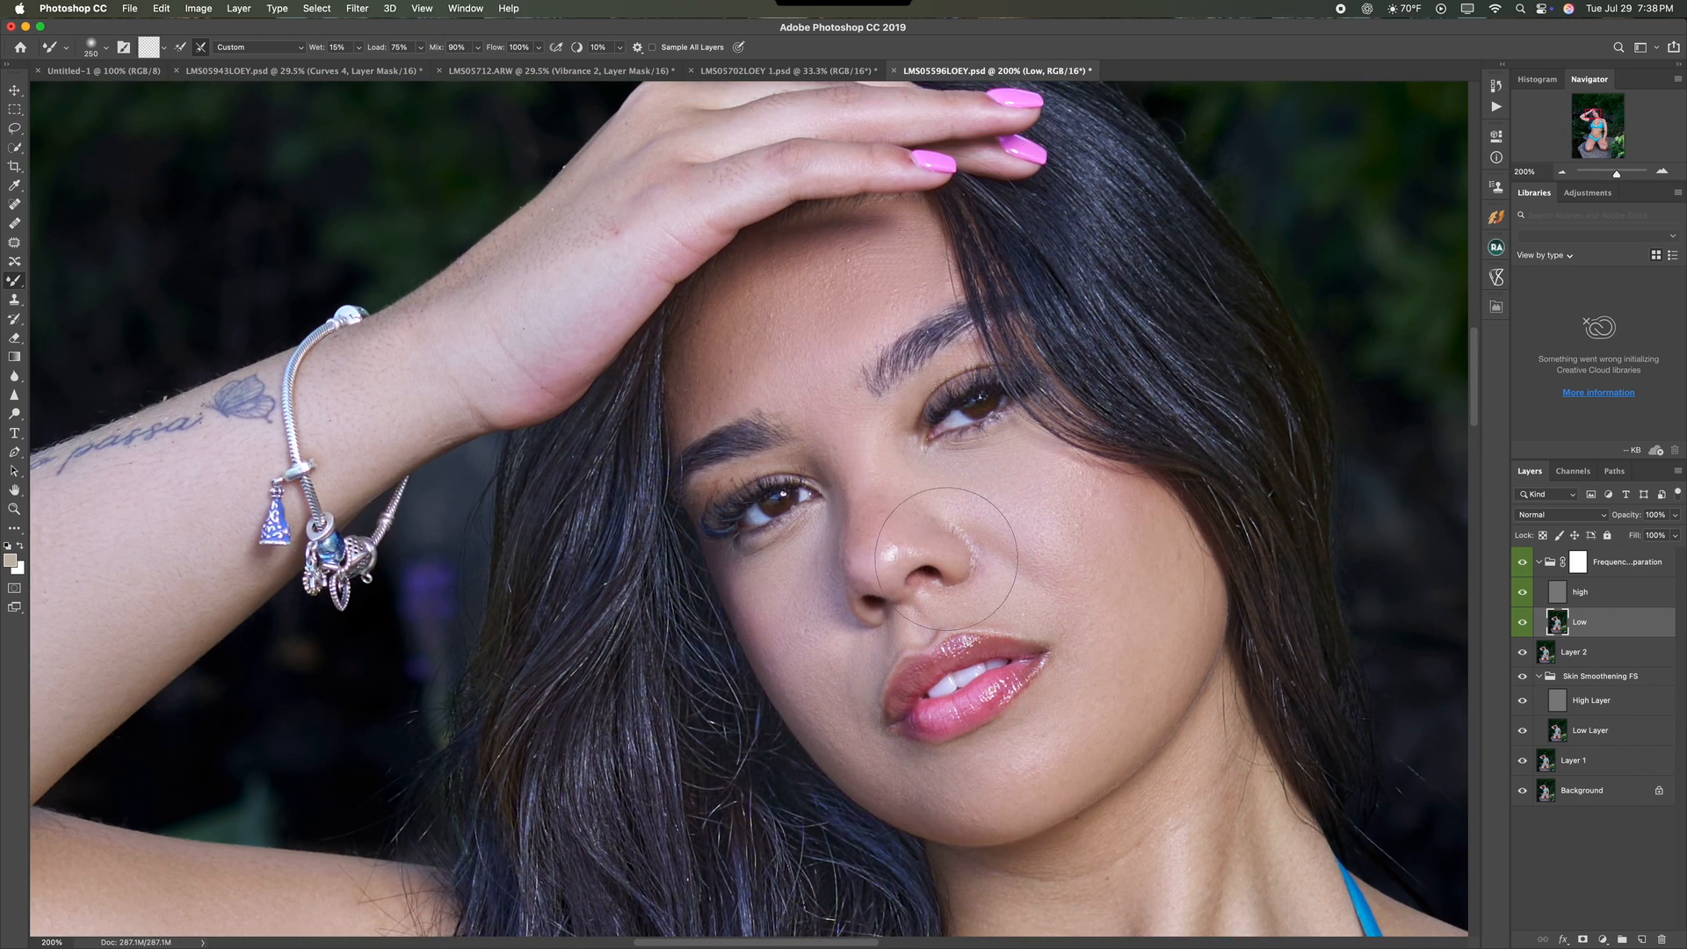
key(bracketleft)
key(bracketleft)
drag(861, 308, 867, 309)
key(bracketleft)
mouse_move(850, 445)
mouse_down()
mouse_move(900, 590)
mouse_move(920, 557)
mouse_up()
mouse_move(940, 562)
mouse_down()
mouse_move(835, 543)
mouse_move(823, 526)
mouse_move(782, 545)
mouse_up()
mouse_move(708, 485)
mouse_down()
mouse_move(804, 456)
mouse_move(828, 481)
mouse_up()
Step: Blend the skin around the brow and across both cheeks down to the upper lip with a smaller Mixer Brush
key(bracketleft)
drag(914, 397, 967, 358)
mouse_move(888, 453)
mouse_down()
mouse_move(976, 483)
mouse_move(1002, 467)
mouse_move(1066, 523)
mouse_move(914, 480)
mouse_move(1081, 483)
mouse_move(1163, 550)
mouse_move(1134, 516)
mouse_move(1179, 628)
mouse_up()
drag(1041, 532, 1020, 515)
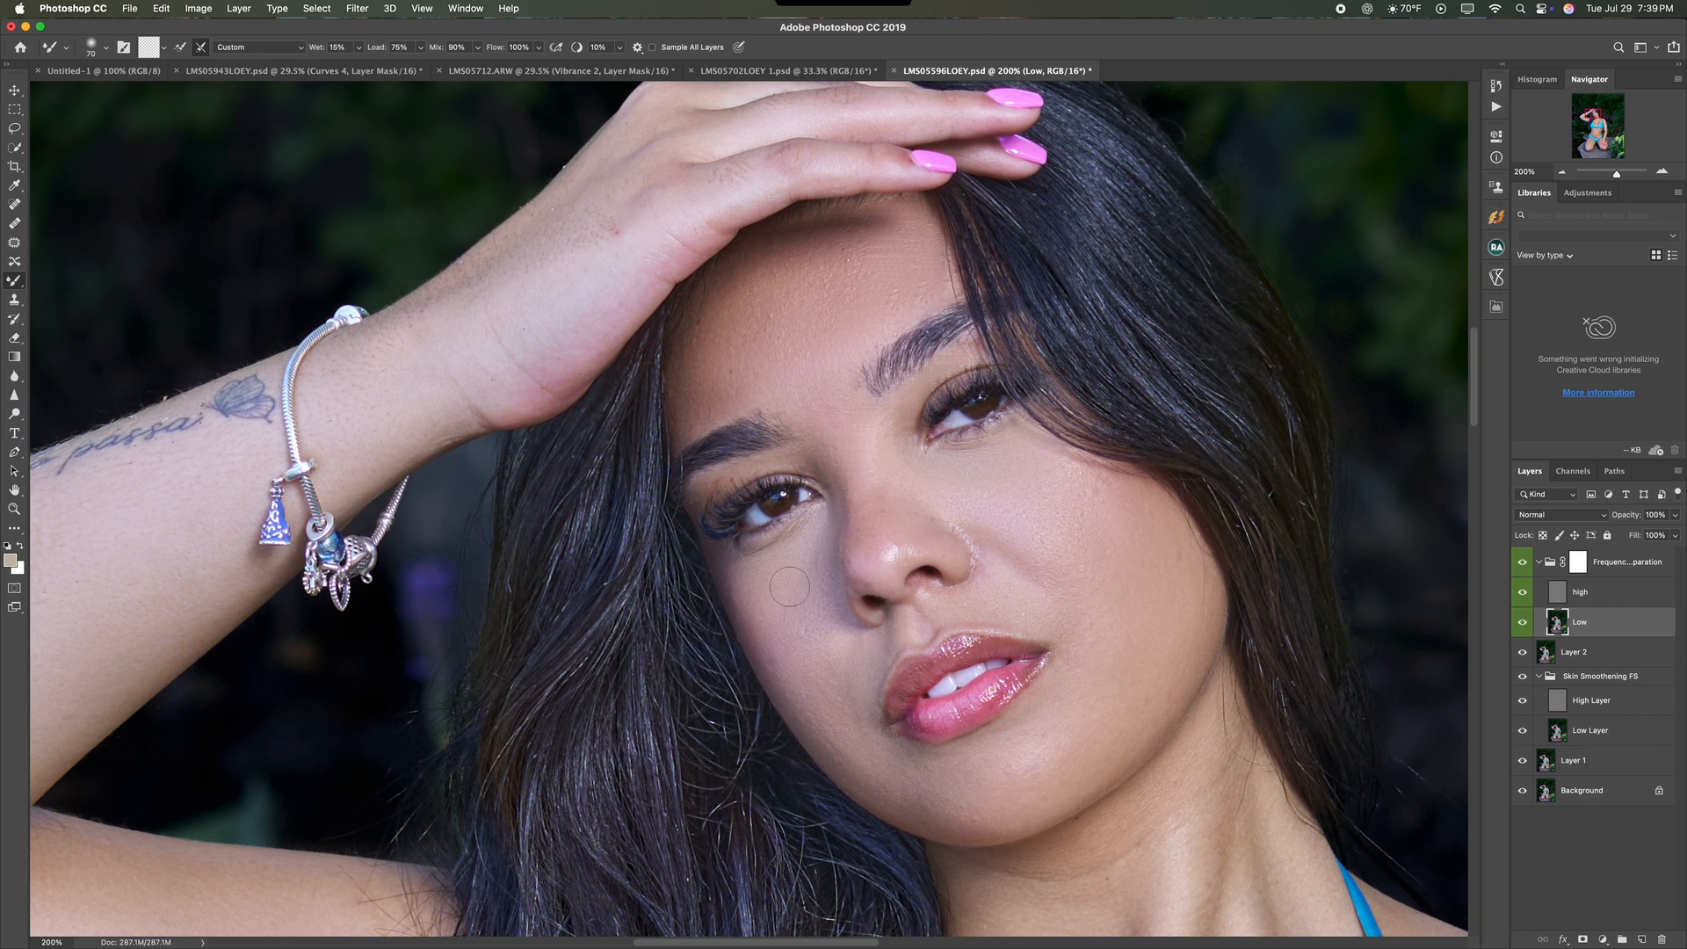
mouse_move(790, 587)
mouse_down()
mouse_move(775, 622)
mouse_move(758, 612)
mouse_move(779, 668)
mouse_move(802, 598)
mouse_up()
mouse_move(811, 590)
mouse_down()
mouse_move(801, 687)
mouse_move(786, 673)
mouse_move(796, 707)
mouse_move(831, 693)
mouse_move(817, 655)
mouse_move(838, 727)
mouse_up()
drag(879, 653, 879, 647)
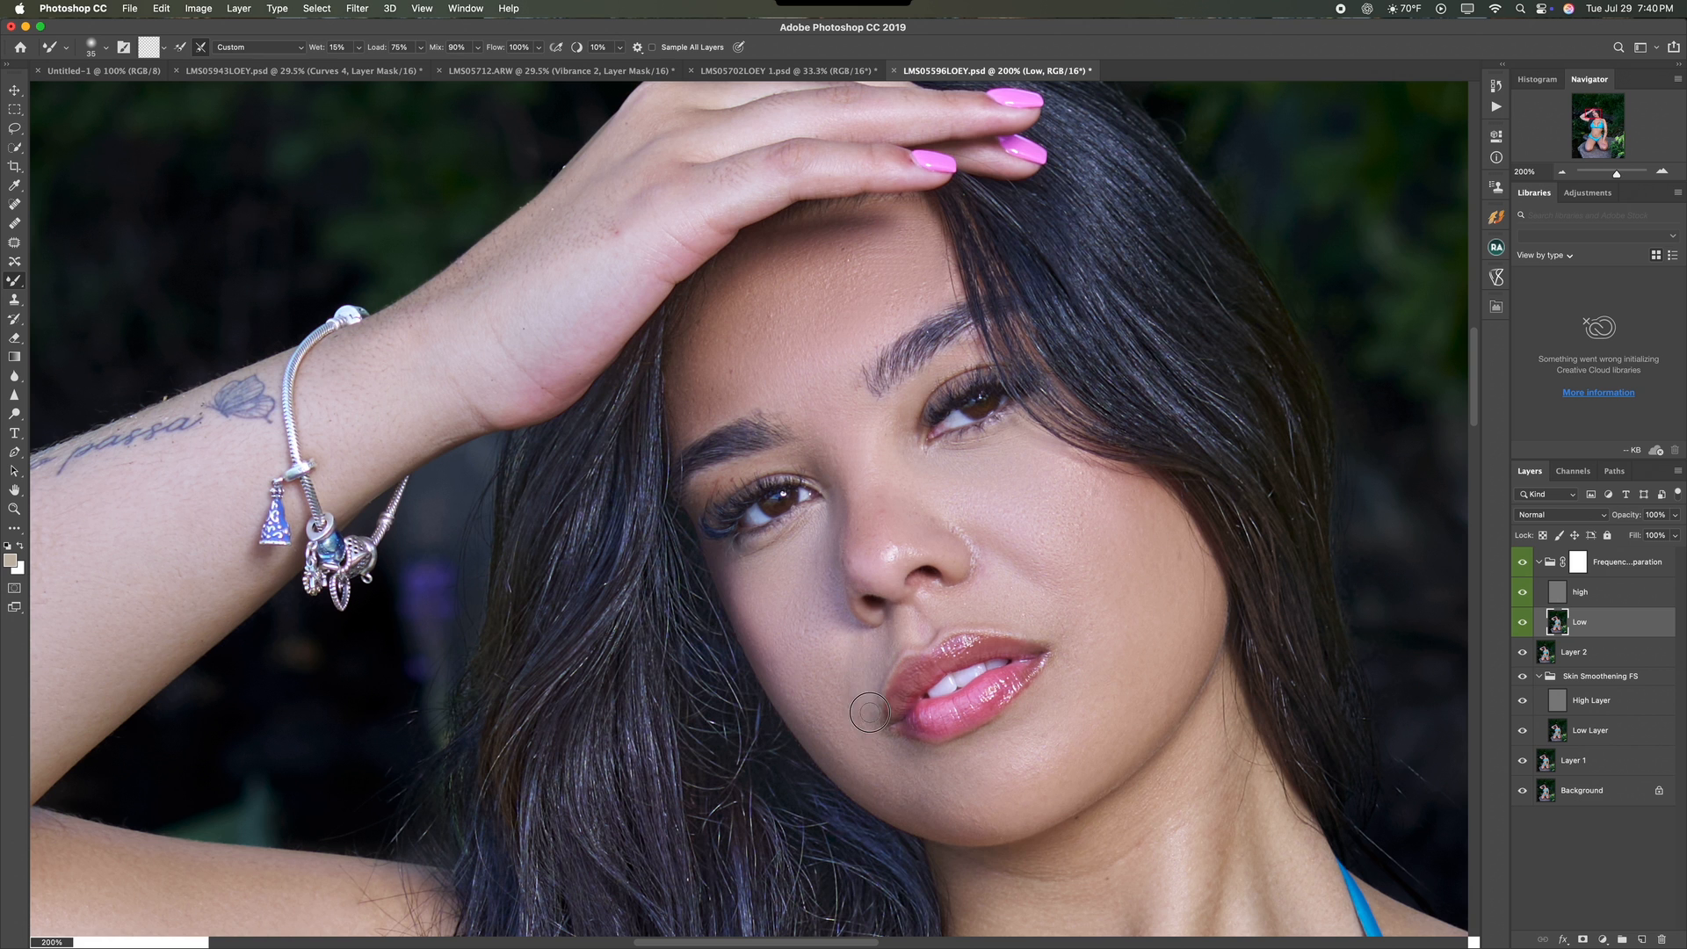
Step: Even out the skin tones beside the mouth, across the chin and along the jaw with the Mixer Brush
mouse_move(869, 713)
mouse_down()
mouse_move(873, 734)
mouse_move(845, 695)
mouse_move(851, 714)
mouse_up()
mouse_move(909, 773)
mouse_down()
mouse_move(950, 783)
mouse_move(1030, 757)
mouse_move(934, 800)
mouse_move(1068, 747)
mouse_up()
drag(1102, 680, 1019, 747)
mouse_move(1129, 646)
mouse_down()
mouse_move(1144, 663)
mouse_move(1073, 762)
mouse_move(998, 769)
mouse_up()
drag(1107, 720, 1141, 726)
Step: Refine the transitions on the cheeks, the nose bridge and the area between the eyebrows with a resized Mixer Brush
key(bracketleft)
key(bracketleft)
key(bracketleft)
key(bracketleft)
mouse_move(1072, 630)
mouse_down()
mouse_move(928, 596)
mouse_move(991, 574)
mouse_move(1037, 615)
mouse_up()
mouse_move(1085, 547)
mouse_down()
mouse_move(1052, 518)
mouse_move(1108, 516)
mouse_move(1140, 556)
mouse_up()
mouse_move(1150, 557)
mouse_down()
mouse_move(1164, 562)
mouse_move(946, 489)
mouse_up()
drag(870, 441, 889, 456)
mouse_move(1000, 487)
mouse_down()
mouse_move(1047, 507)
mouse_move(1085, 560)
mouse_up()
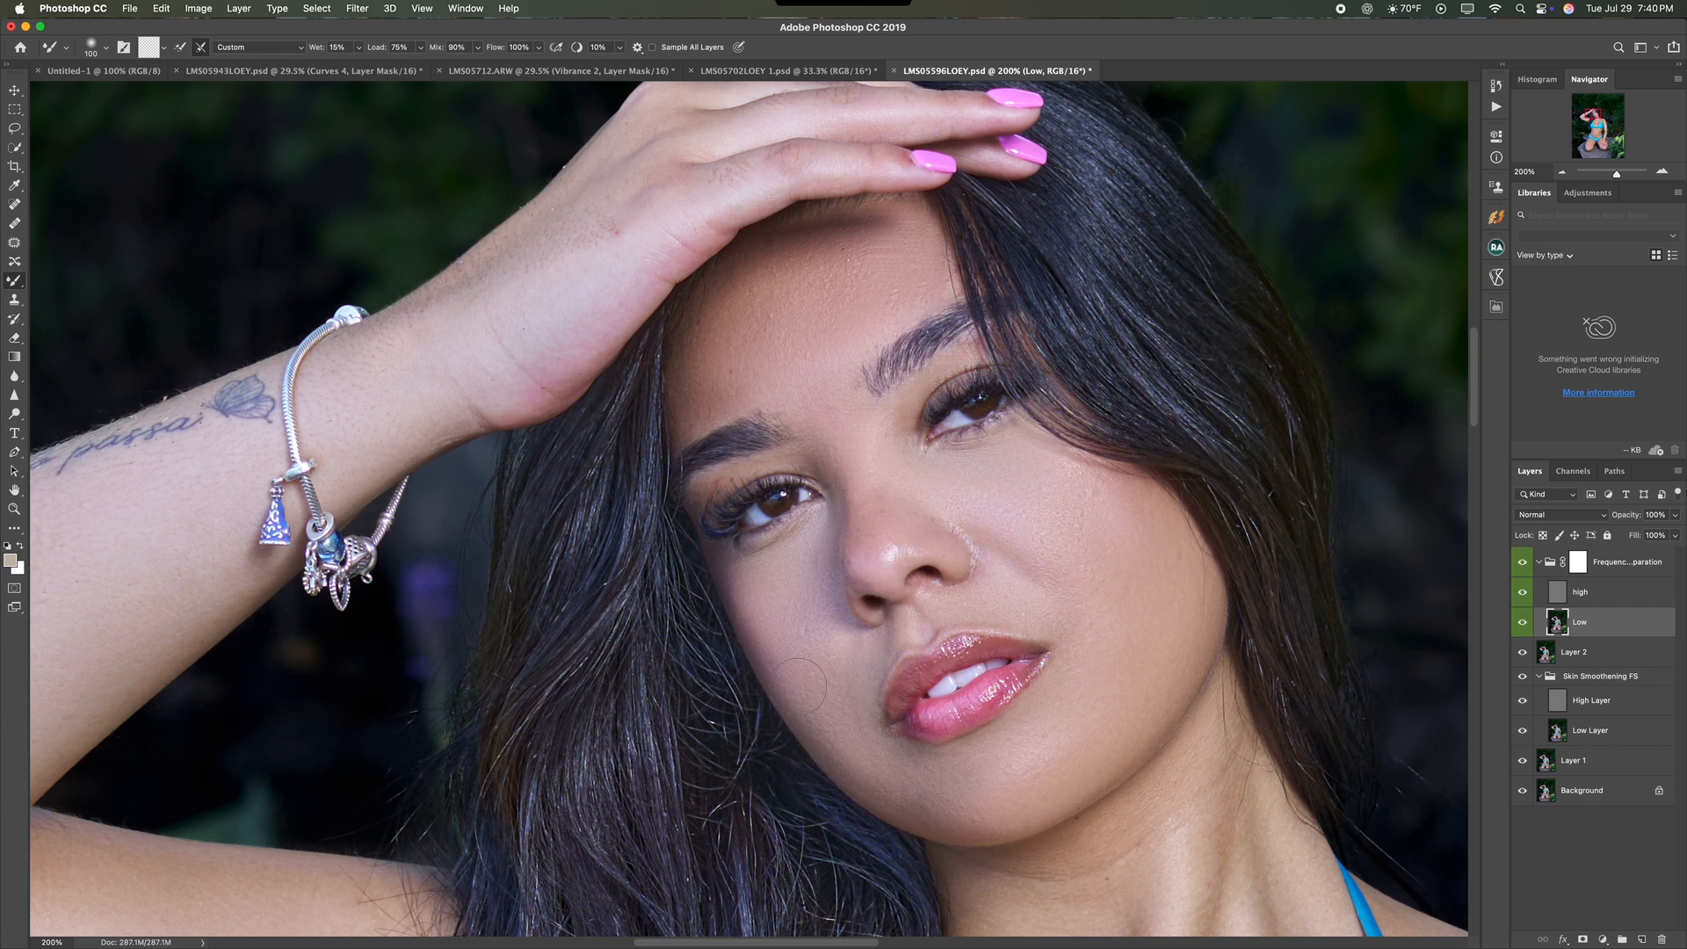
drag(805, 638, 818, 639)
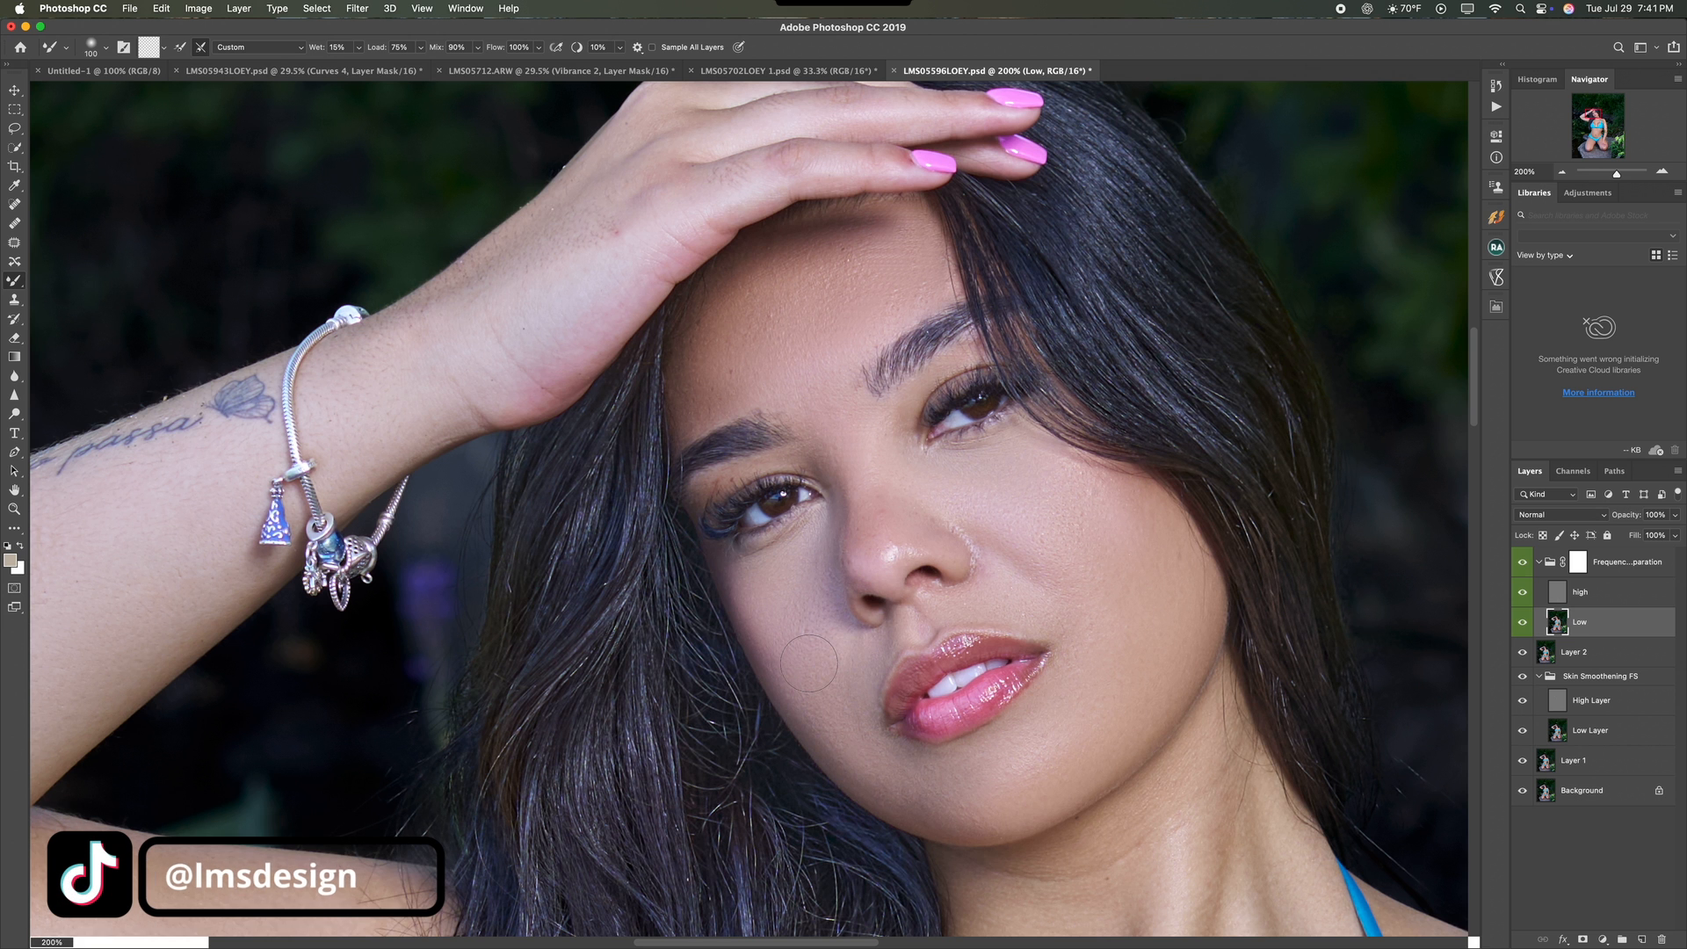
key(super+minus)
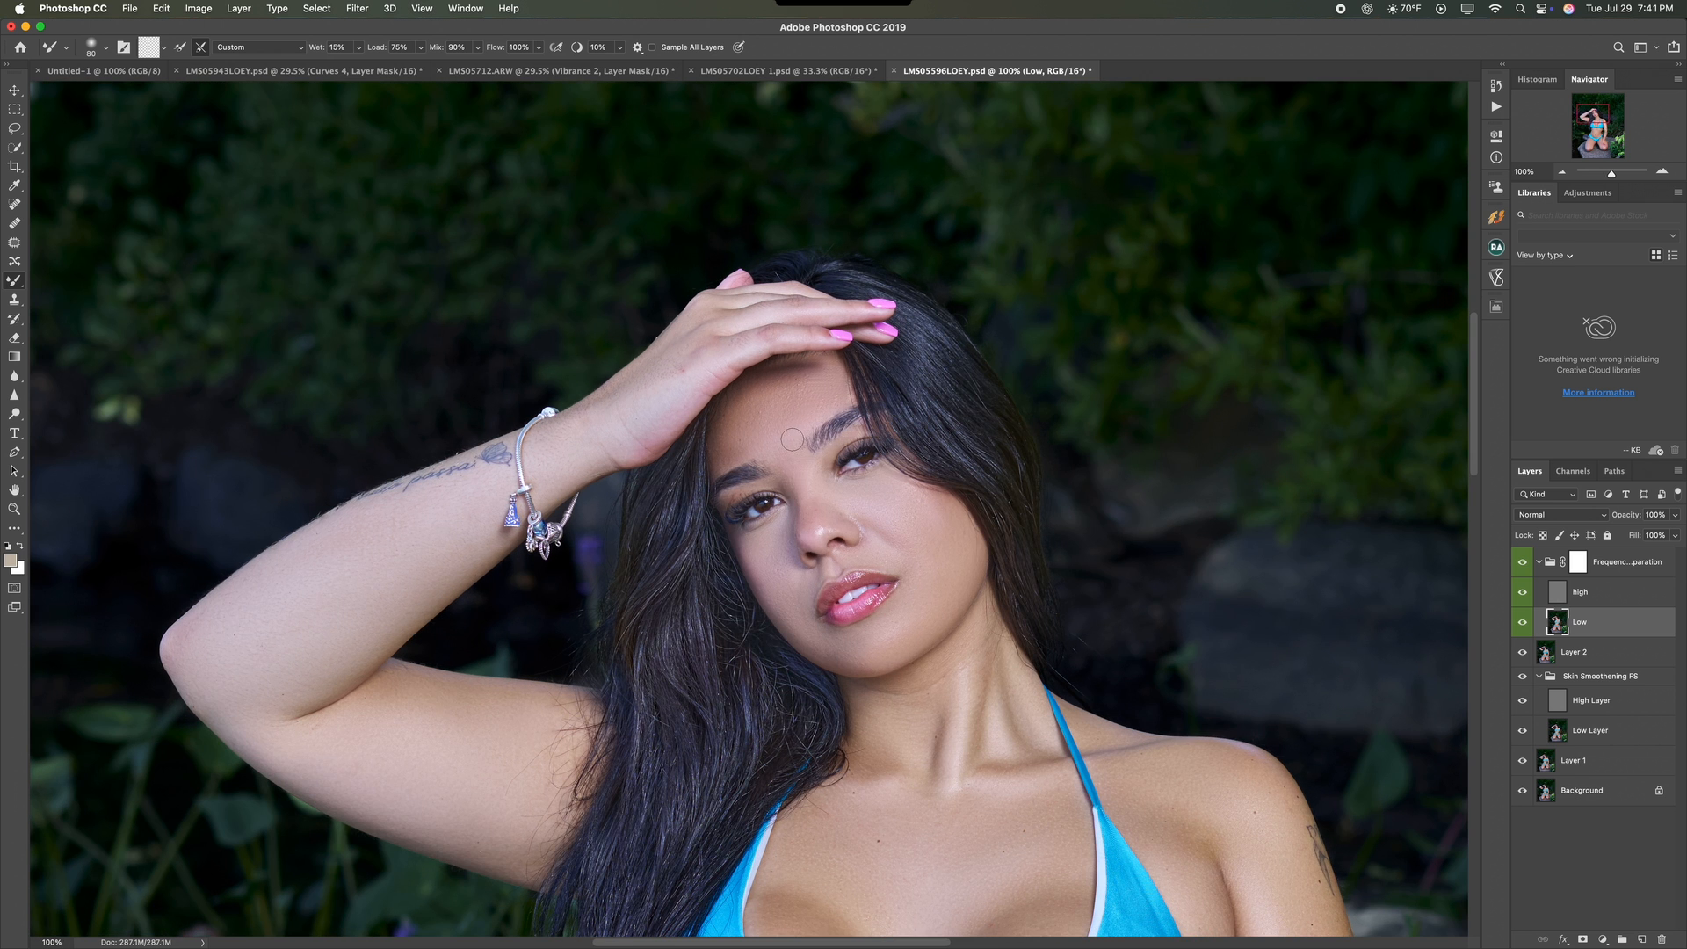
drag(792, 439, 788, 463)
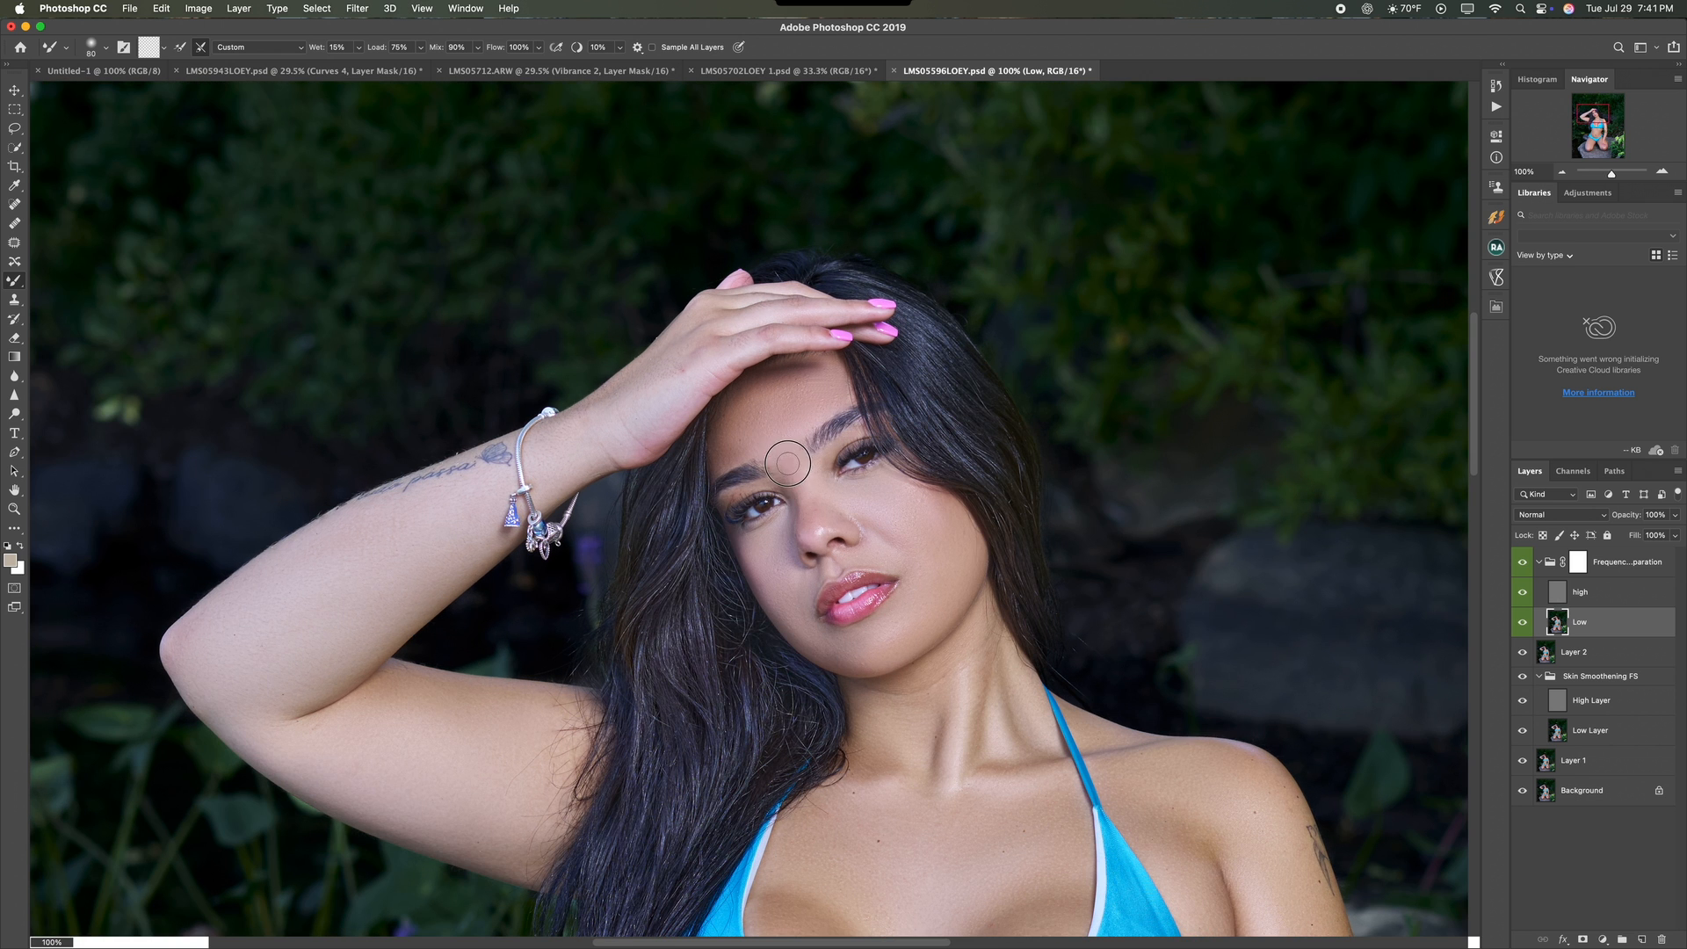
Step: Smooth the shadows and highlights on the neck down to the collarbone with the Mixer Brush
mouse_move(960, 690)
mouse_down()
mouse_move(949, 763)
mouse_move(992, 714)
mouse_move(990, 748)
mouse_up()
drag(1011, 675, 1003, 656)
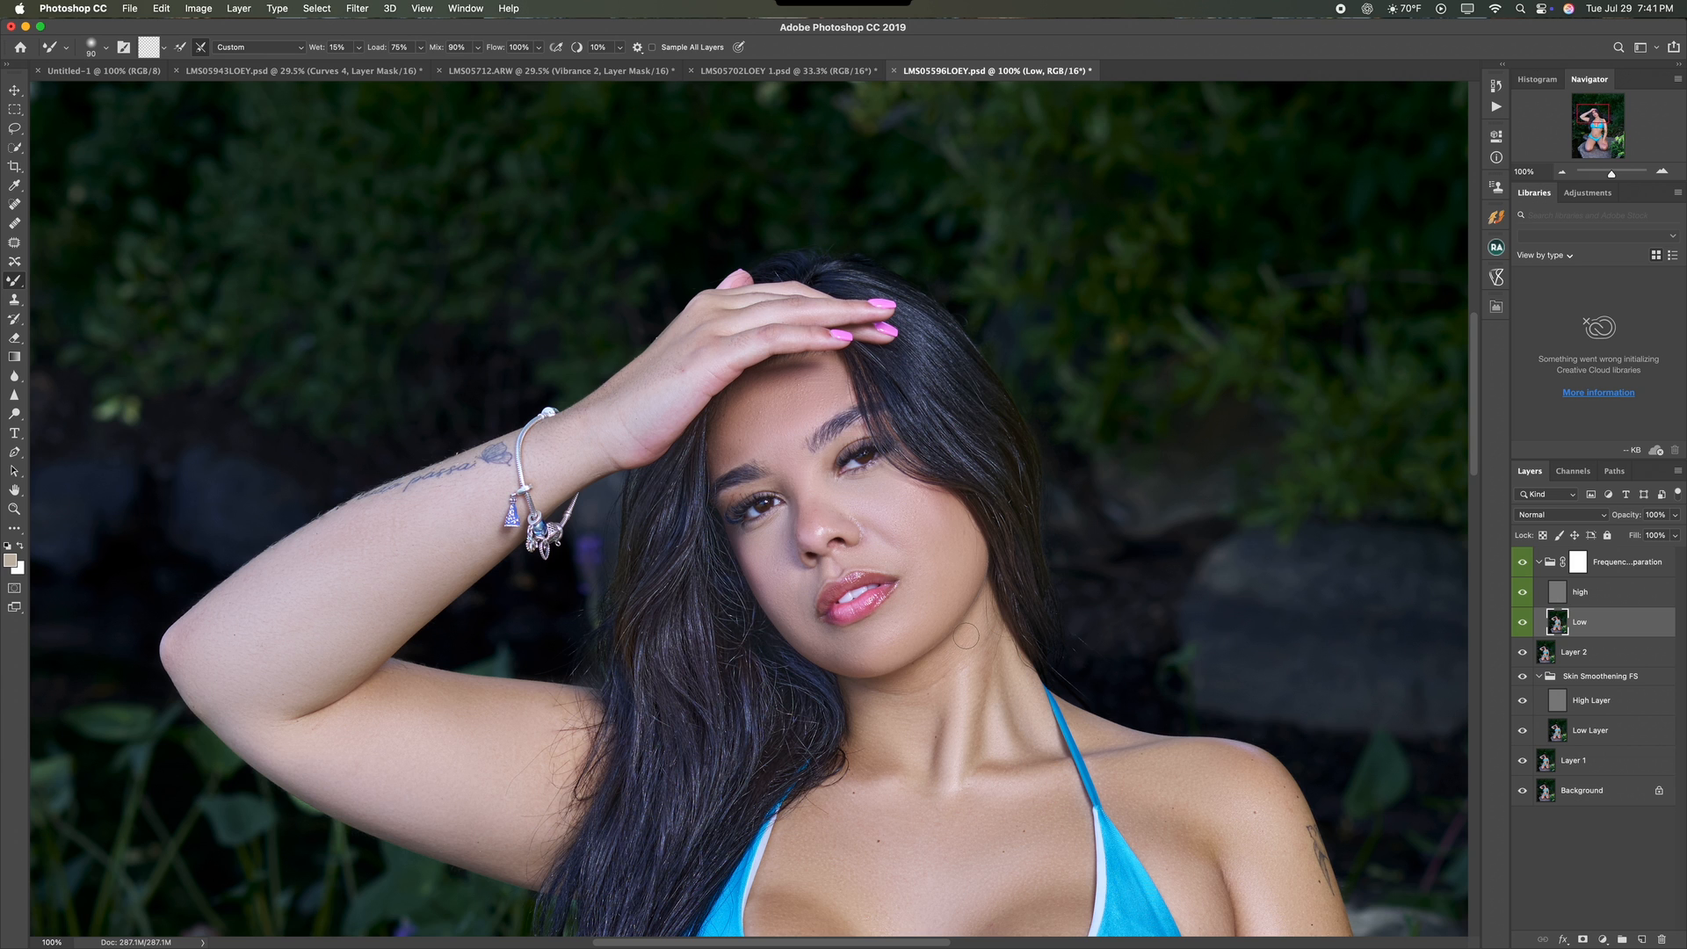
mouse_move(965, 635)
mouse_down()
mouse_move(917, 689)
mouse_move(892, 735)
mouse_up()
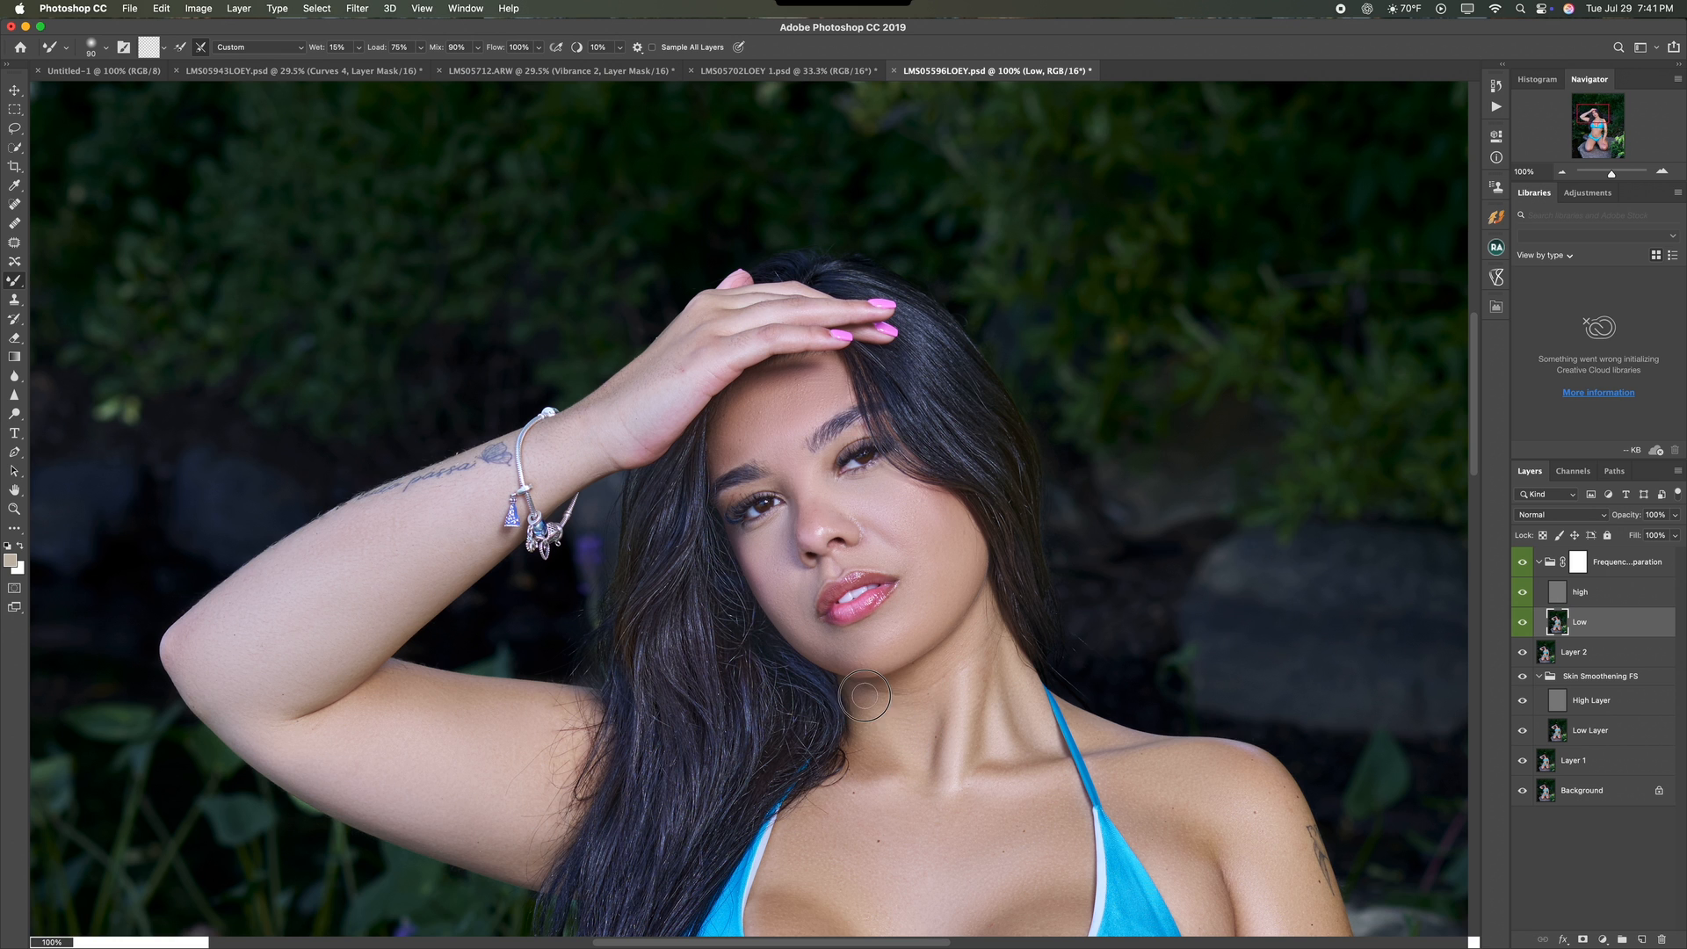
drag(968, 637, 874, 763)
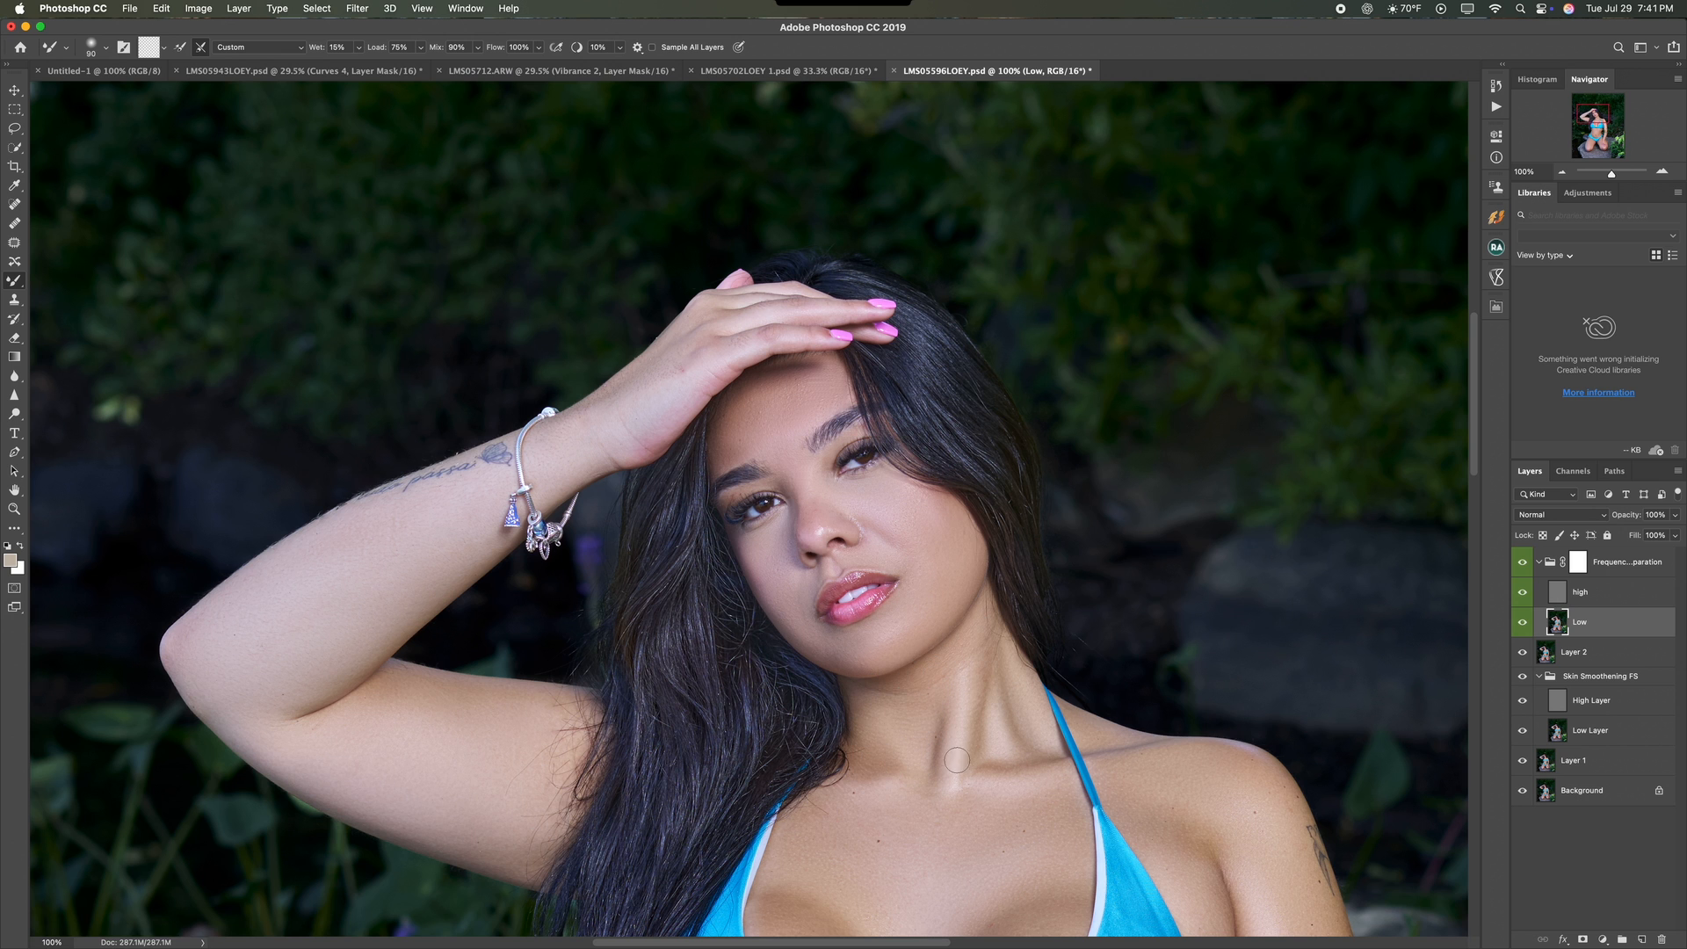
drag(1012, 726, 1051, 757)
Step: Blend the skin of the upper chest below the collarbone with a larger Mixer Brush
scroll(941, 680, down, 5)
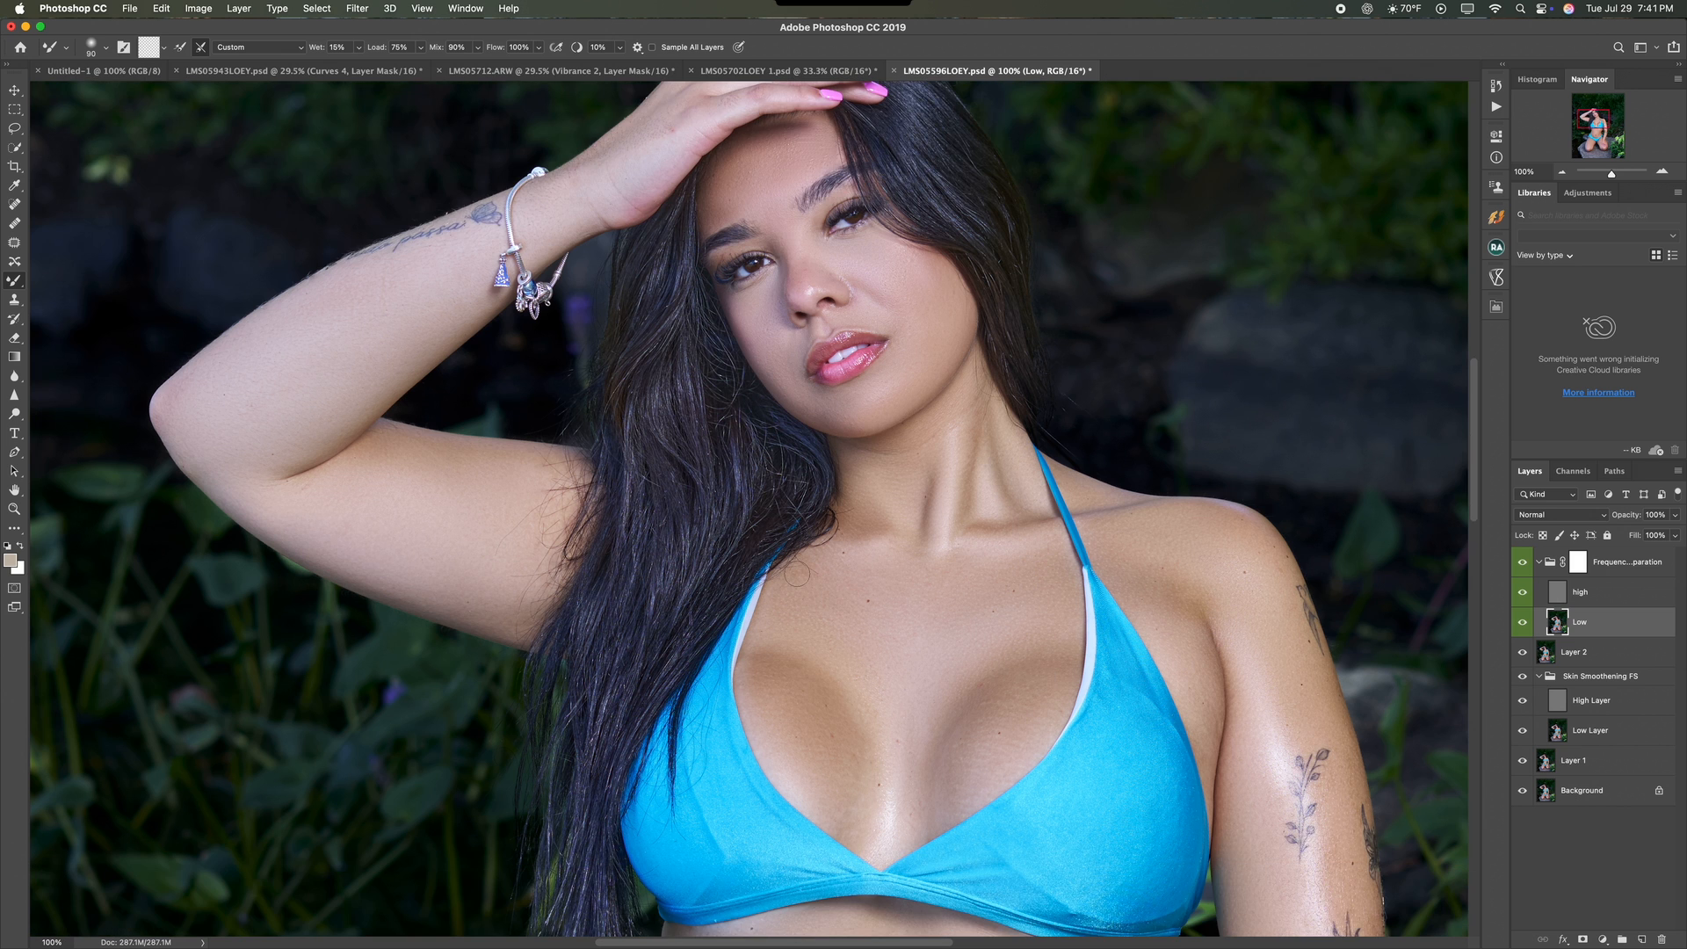
key(bracketright)
drag(801, 592, 852, 628)
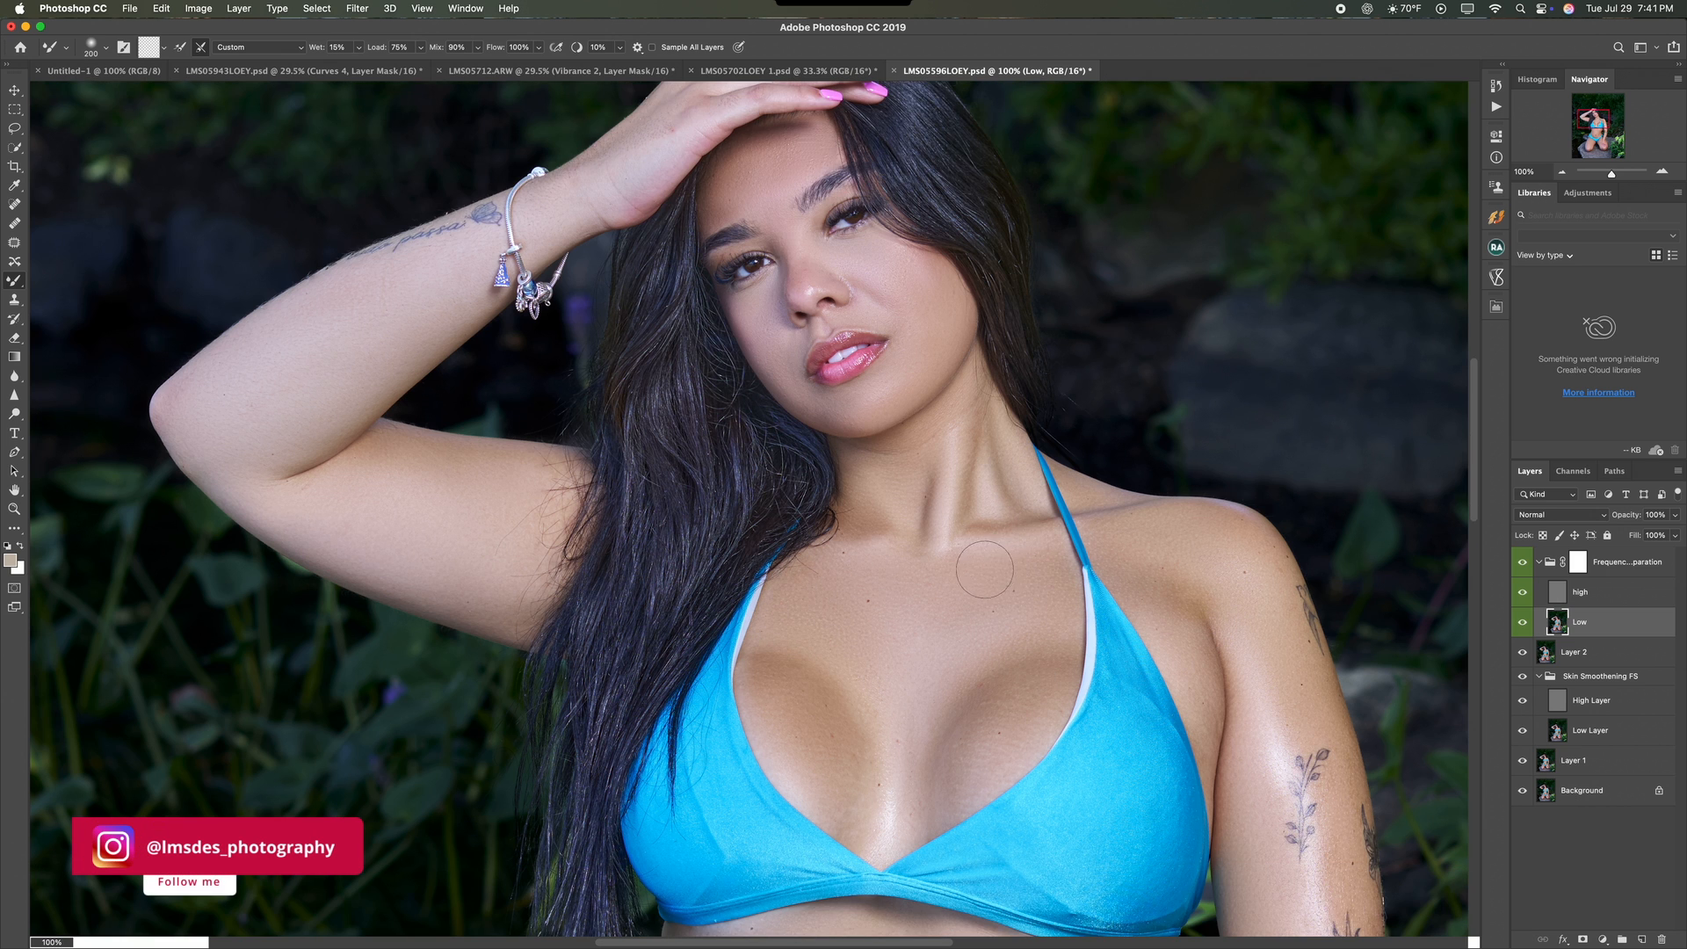
Step: Soften the tonal transitions on the lower chest along both inner edges of the bikini top with a smaller Mixer Brush
key(bracketleft)
key(bracketleft)
key(bracketleft)
mouse_move(891, 766)
mouse_down()
mouse_move(911, 814)
mouse_move(882, 846)
mouse_up()
mouse_move(812, 784)
mouse_down()
mouse_move(765, 694)
mouse_move(798, 701)
mouse_up()
drag(838, 795, 754, 733)
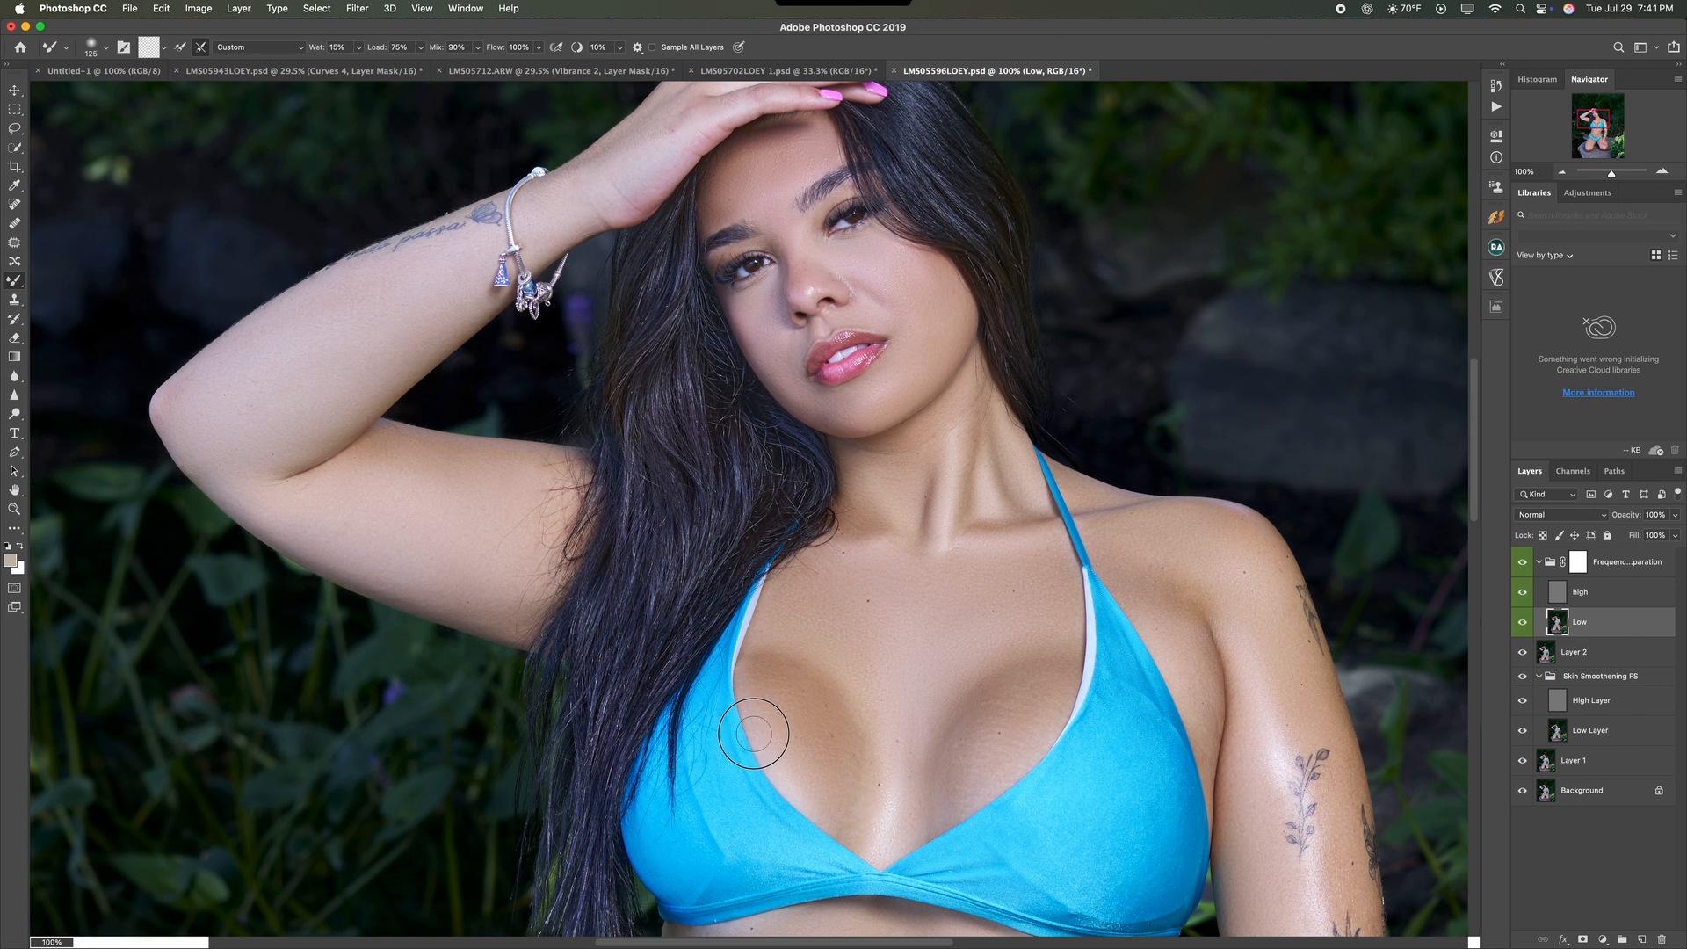
mouse_move(1041, 706)
mouse_down()
mouse_move(987, 728)
mouse_move(953, 801)
mouse_up()
drag(1045, 699, 956, 803)
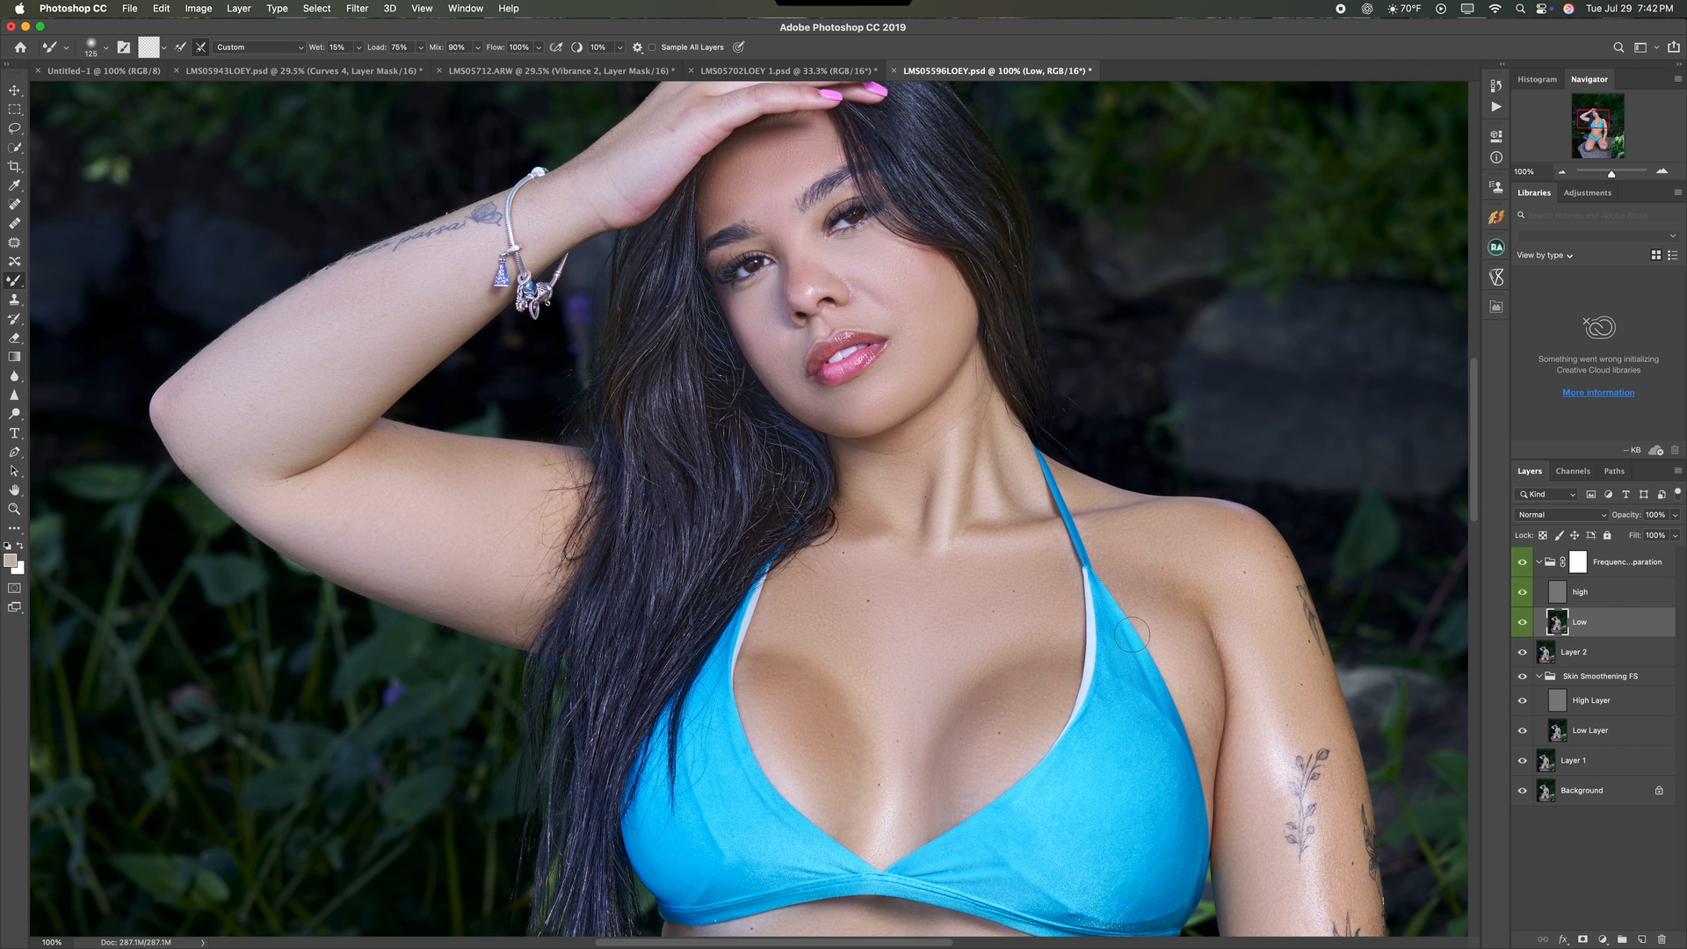
Step: Smooth the tones of the shoulder beside the bikini strap, adjusting the Mixer Brush size for the area
scroll(1114, 608, down, 4)
scroll(1143, 606, right, 3)
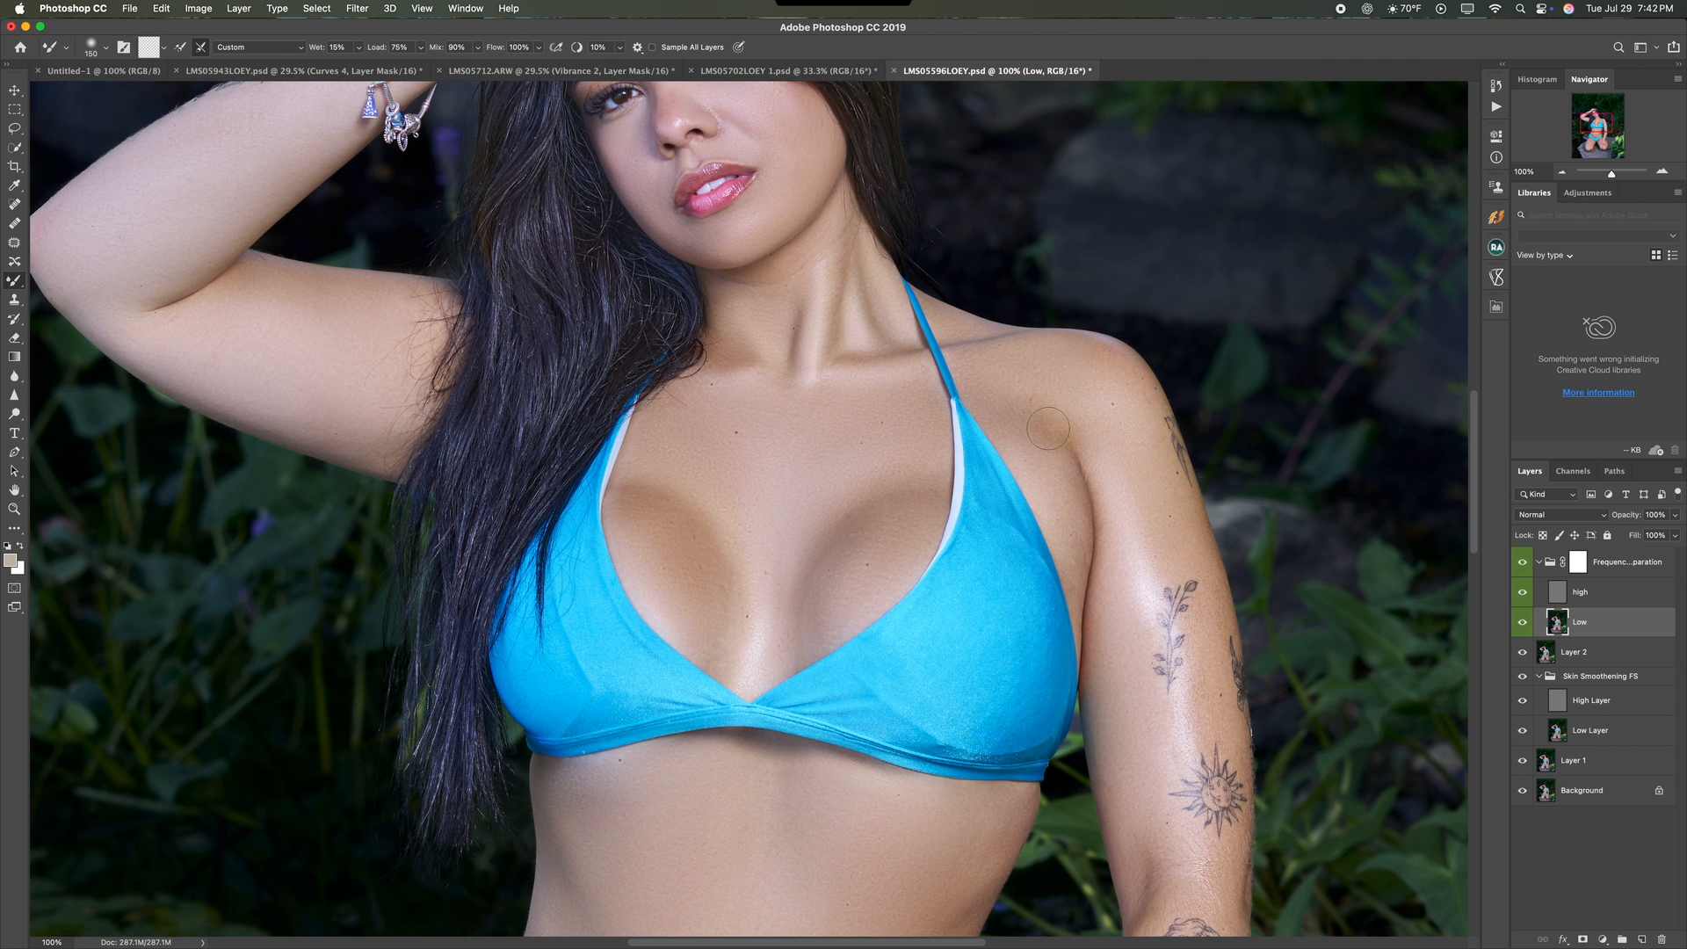
mouse_move(1047, 428)
mouse_down()
mouse_move(1033, 396)
mouse_move(972, 364)
mouse_move(1020, 379)
mouse_up()
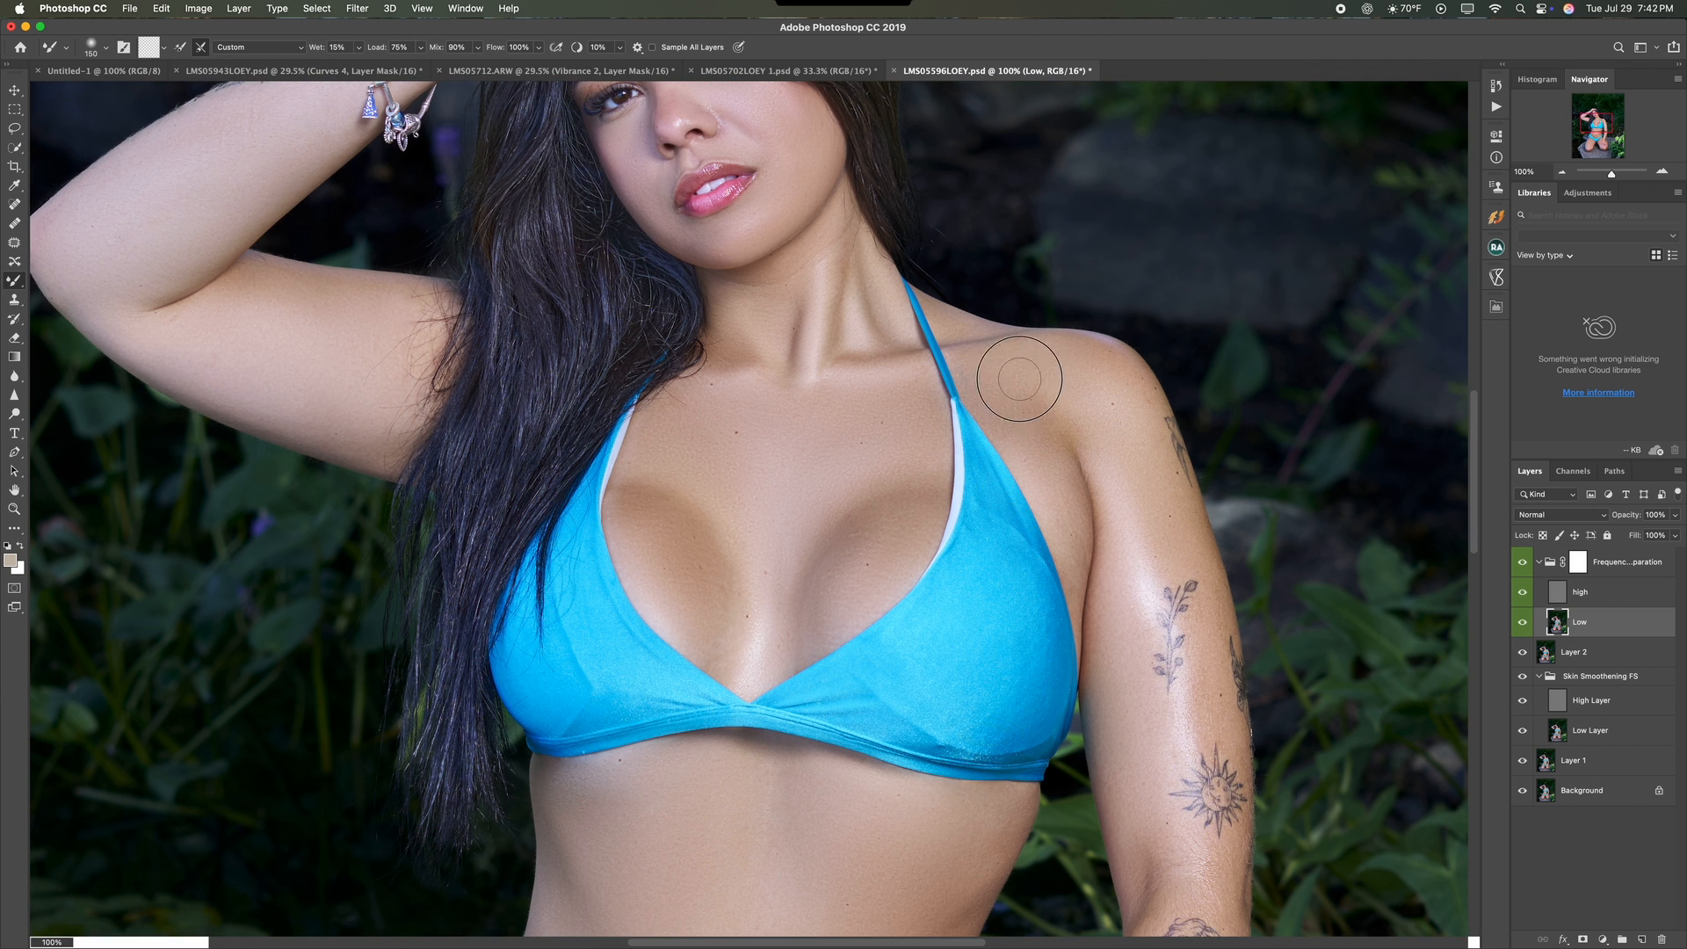
drag(937, 315, 938, 322)
key(bracketright)
key(bracketright)
key(bracketright)
key(bracketright)
key(bracketright)
key(bracketright)
key(bracketright)
key(bracketright)
key(bracketright)
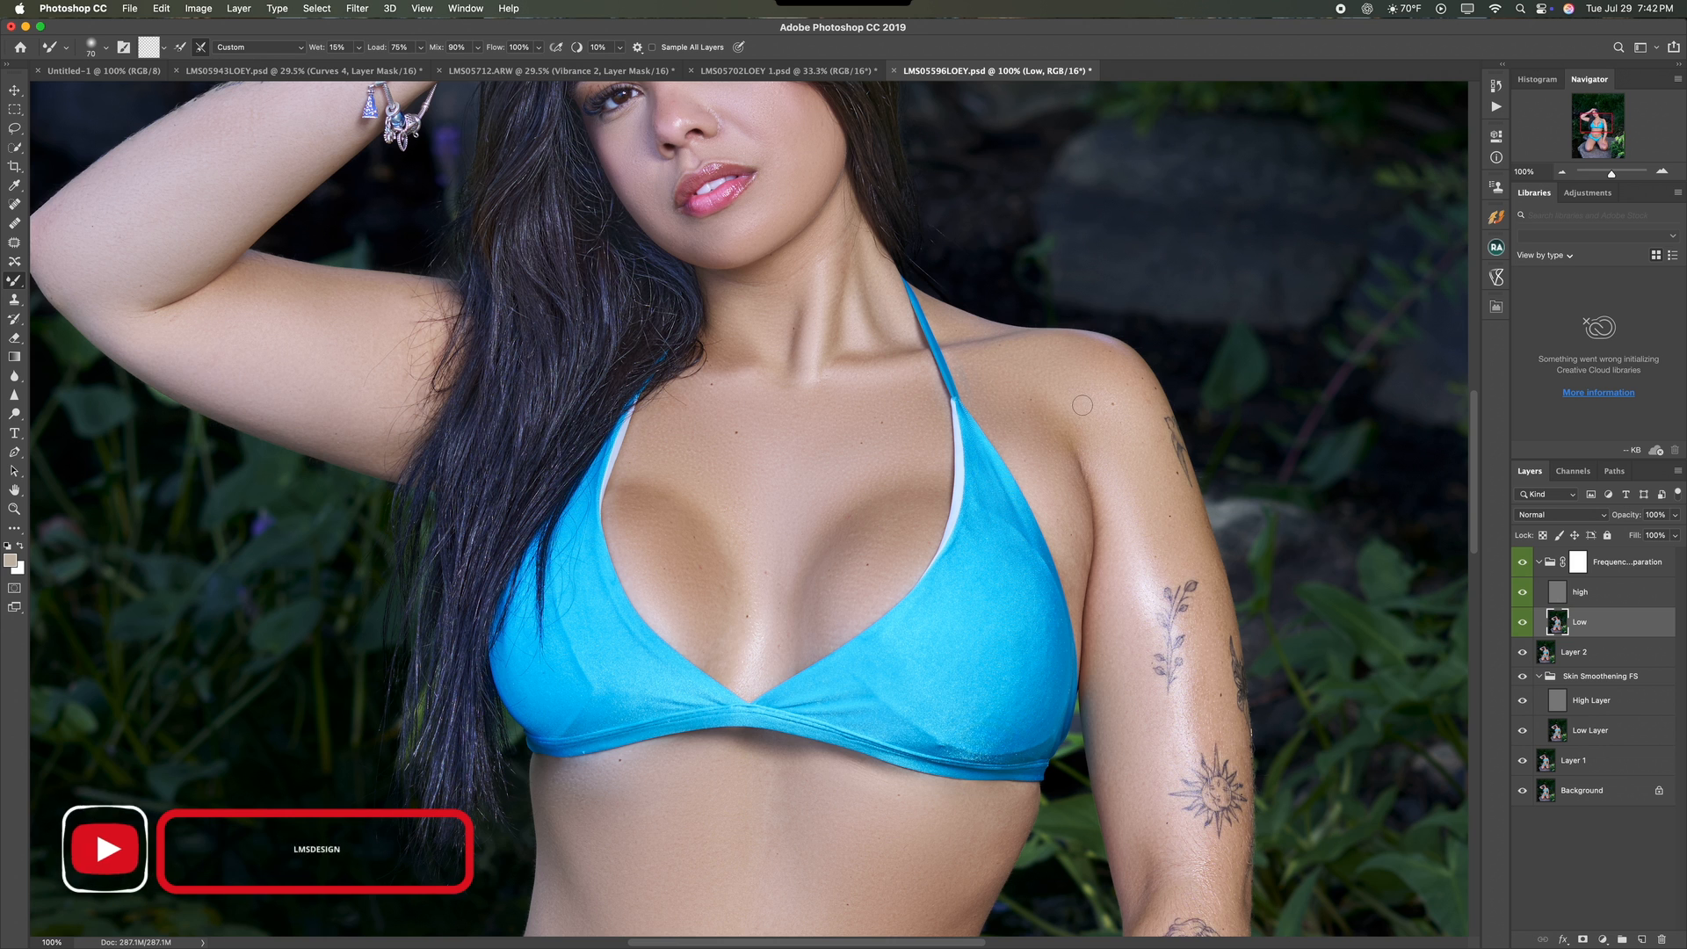
drag(1064, 392, 1030, 373)
mouse_move(1110, 420)
mouse_down()
mouse_move(1107, 382)
mouse_move(1041, 378)
mouse_move(1028, 418)
mouse_move(1045, 463)
mouse_move(1027, 415)
mouse_up()
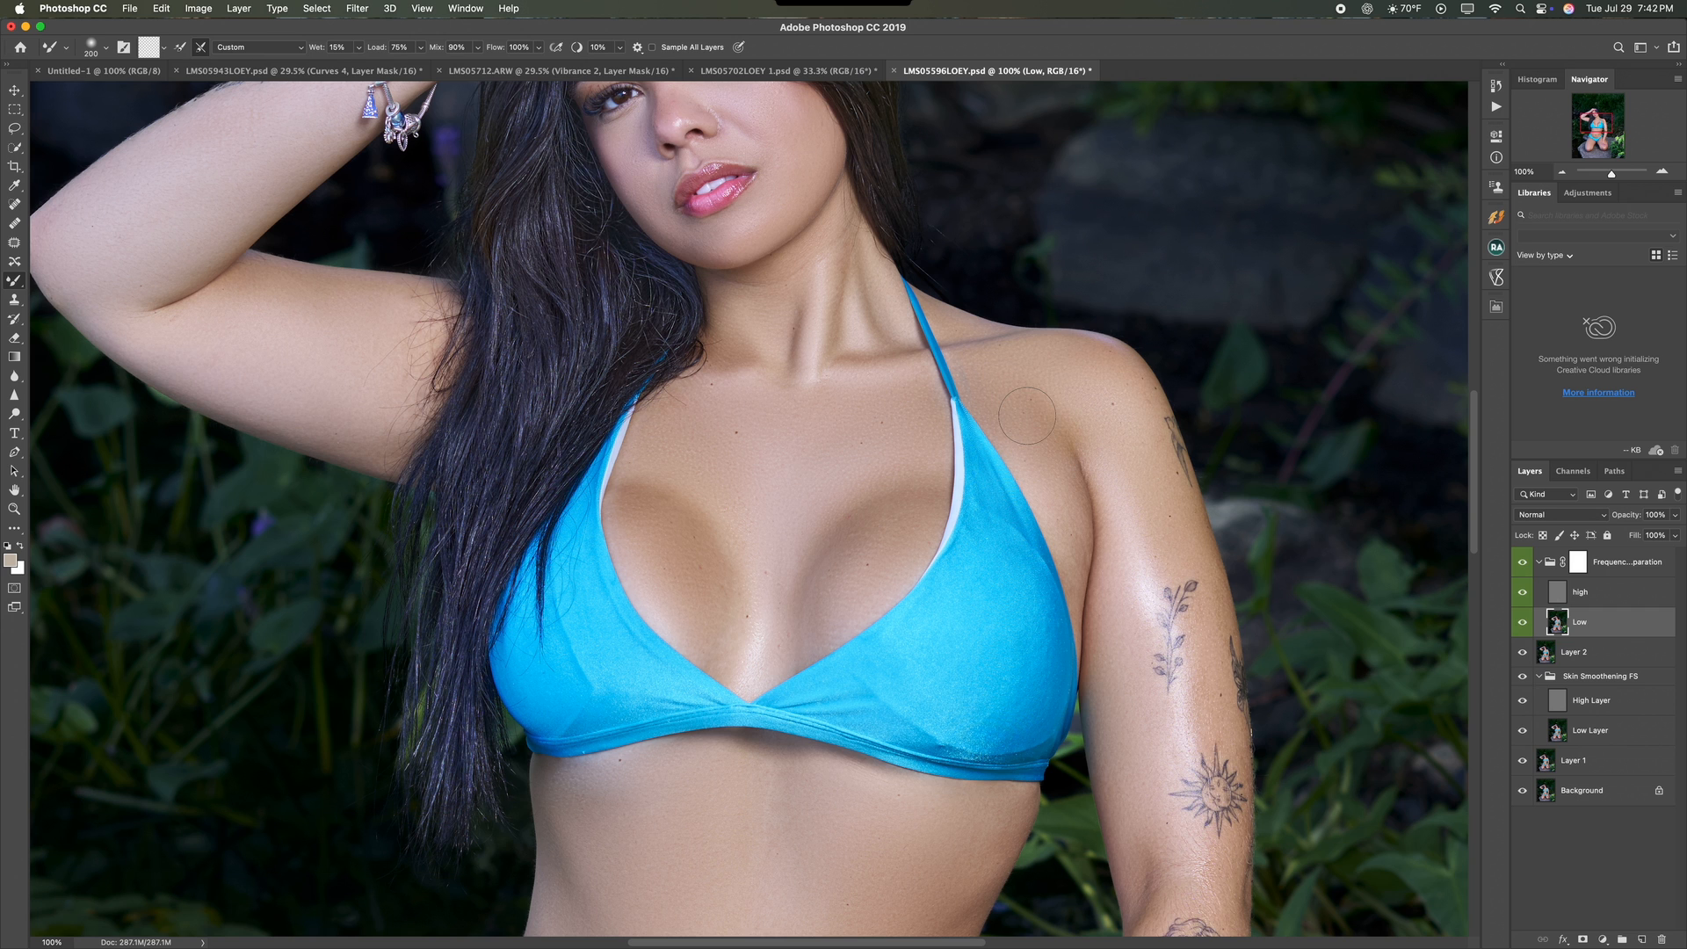
Step: Blend the skin near the armpit and along the tattooed upper arm around the upper plant tattoo
drag(1064, 513, 1079, 590)
drag(1148, 540, 1136, 447)
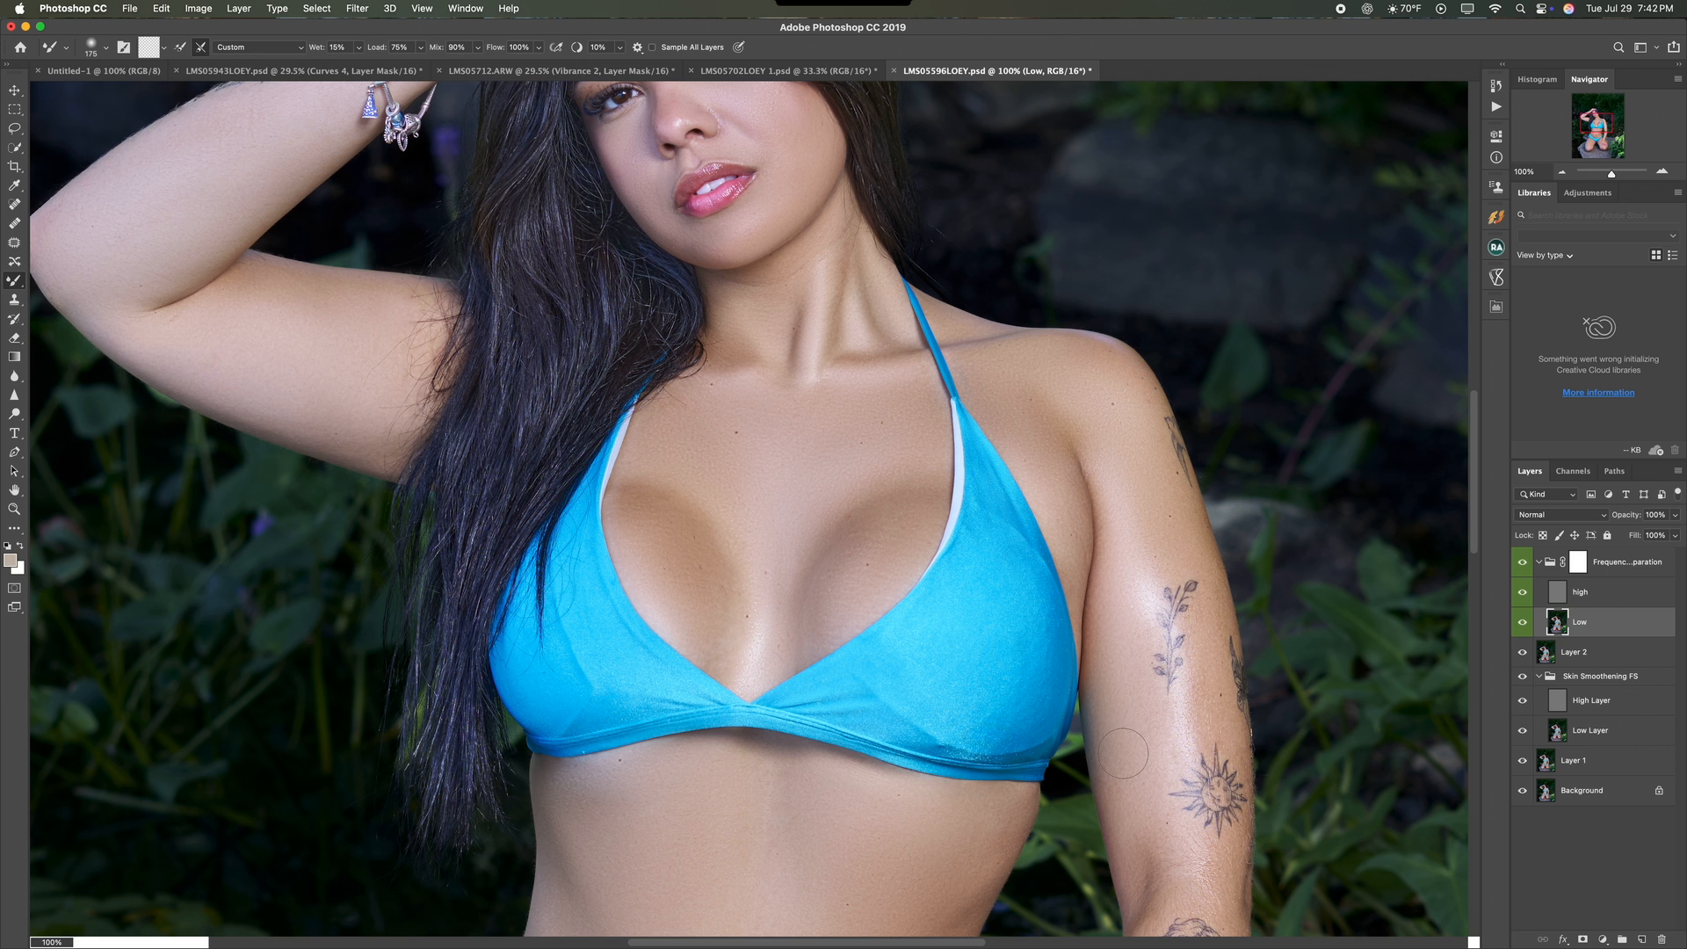
scroll(1159, 536, down, 3)
scroll(1159, 537, right, 2)
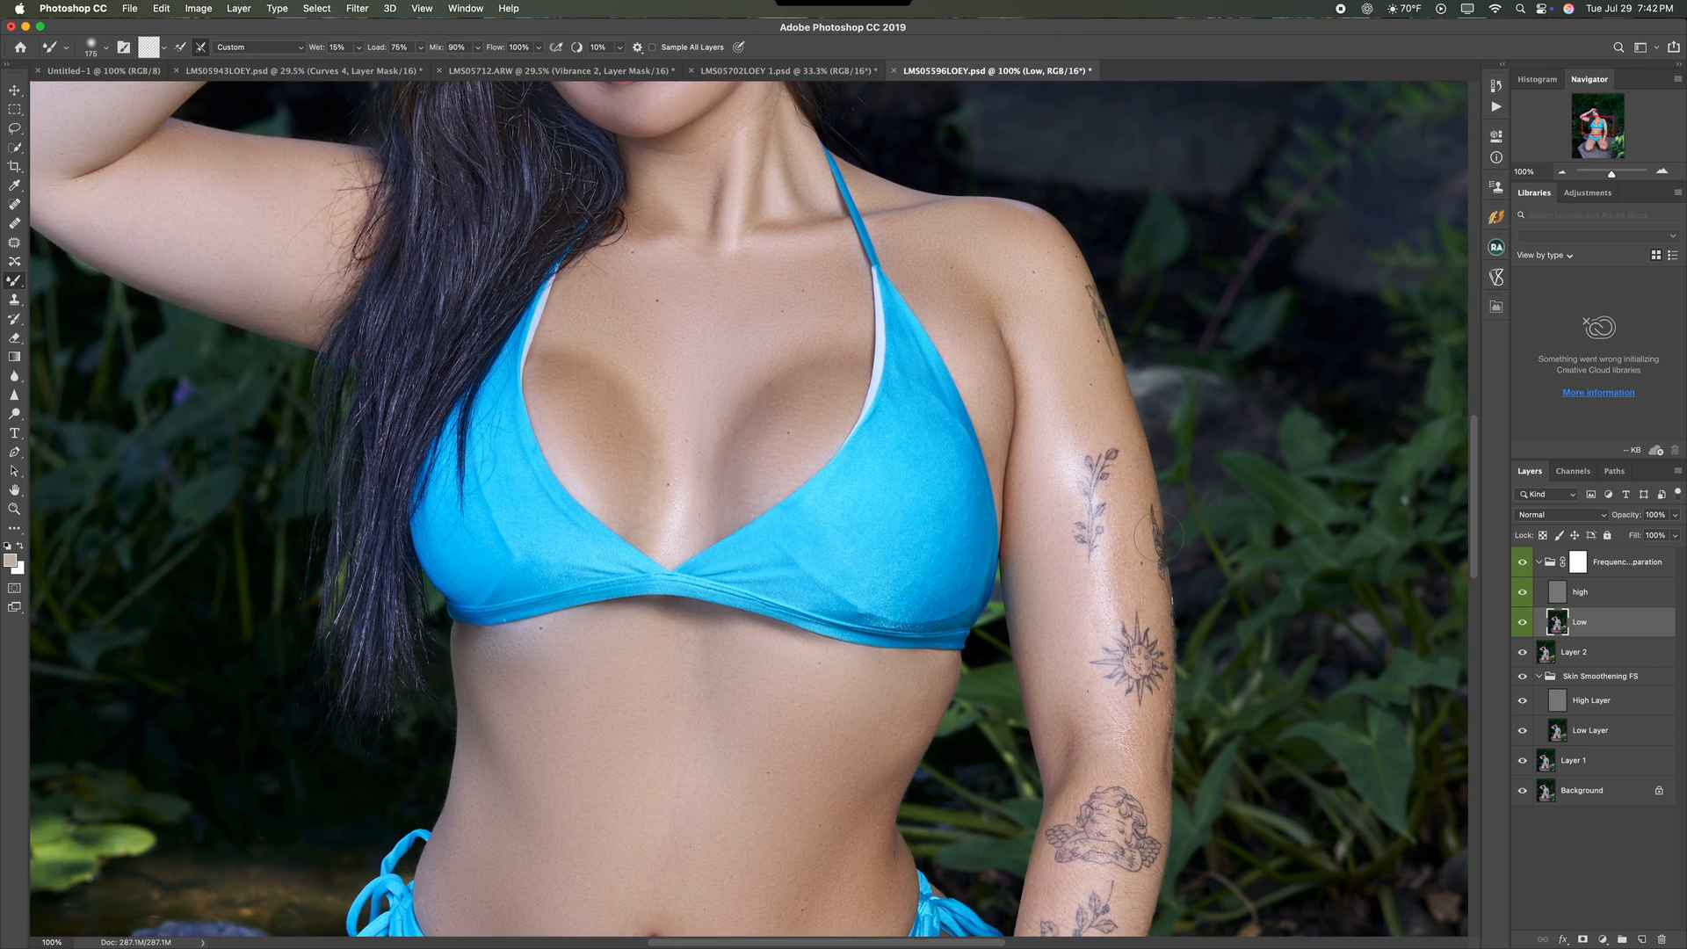
scroll(1158, 536, down, 3)
drag(1125, 401, 1125, 364)
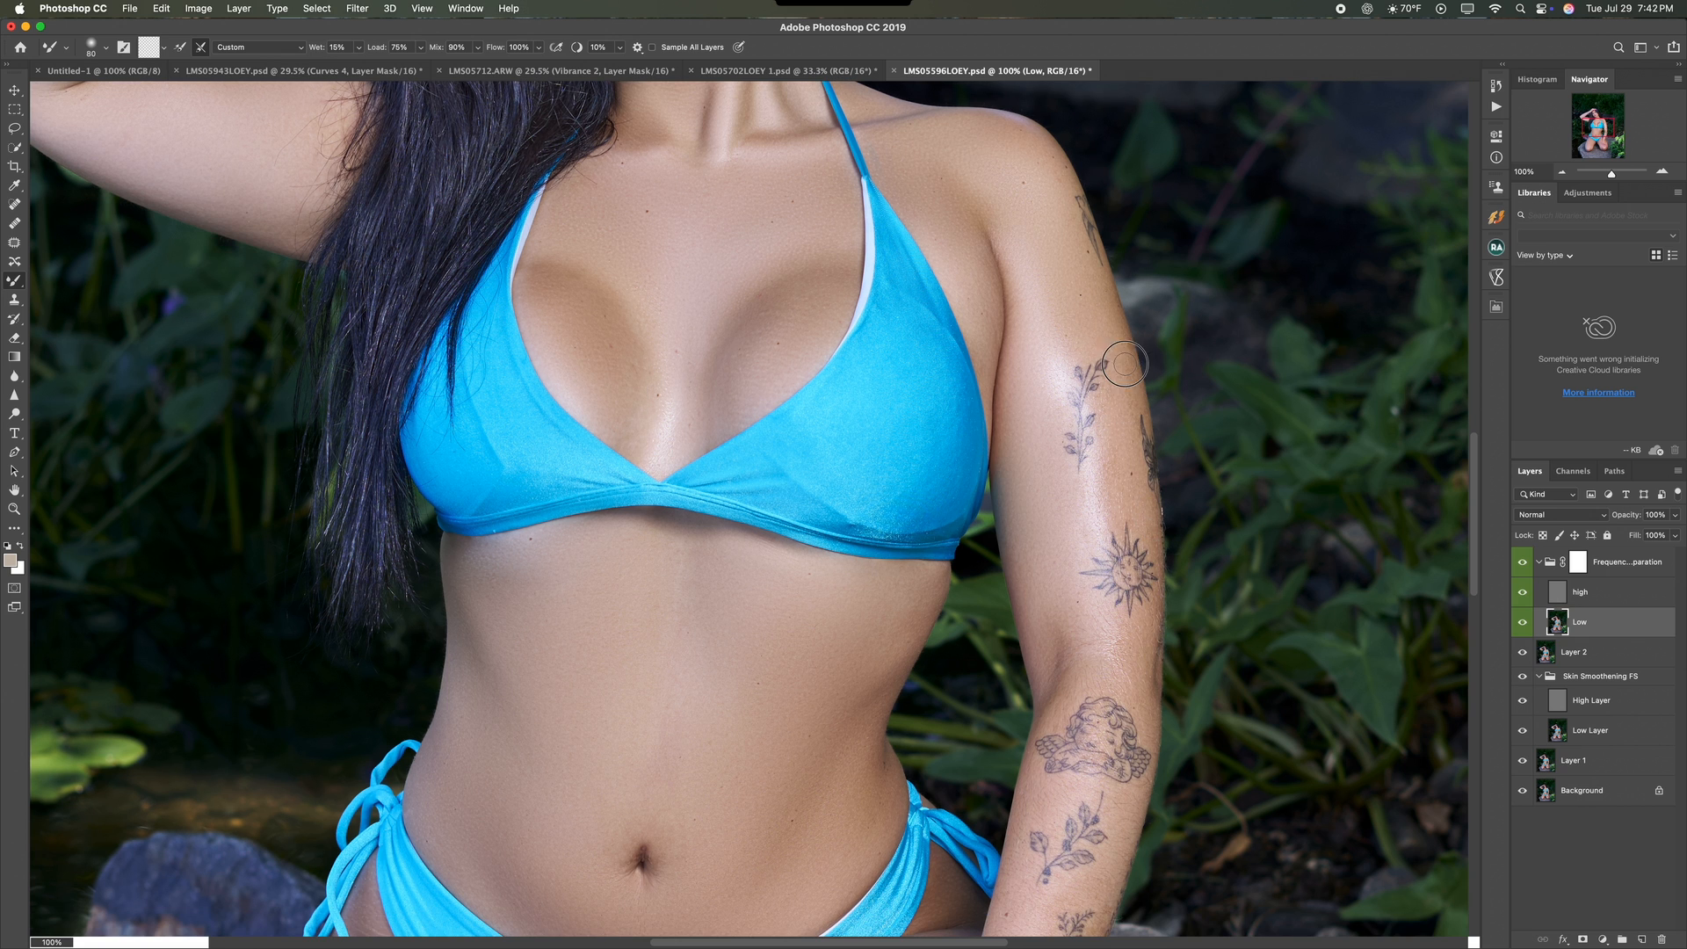
drag(1102, 303, 1118, 317)
mouse_move(1111, 428)
mouse_down()
mouse_move(1114, 477)
mouse_move(1123, 455)
mouse_move(1139, 516)
mouse_move(1093, 497)
mouse_move(1096, 456)
mouse_move(1090, 512)
mouse_move(1041, 569)
mouse_move(1023, 476)
mouse_up()
Step: Even out the skin around the sun tattoo and toward the elbow with a resized Mixer Brush
key(bracketright)
key(bracketright)
key(bracketright)
key(bracketright)
key(bracketright)
key(bracketleft)
key(bracketleft)
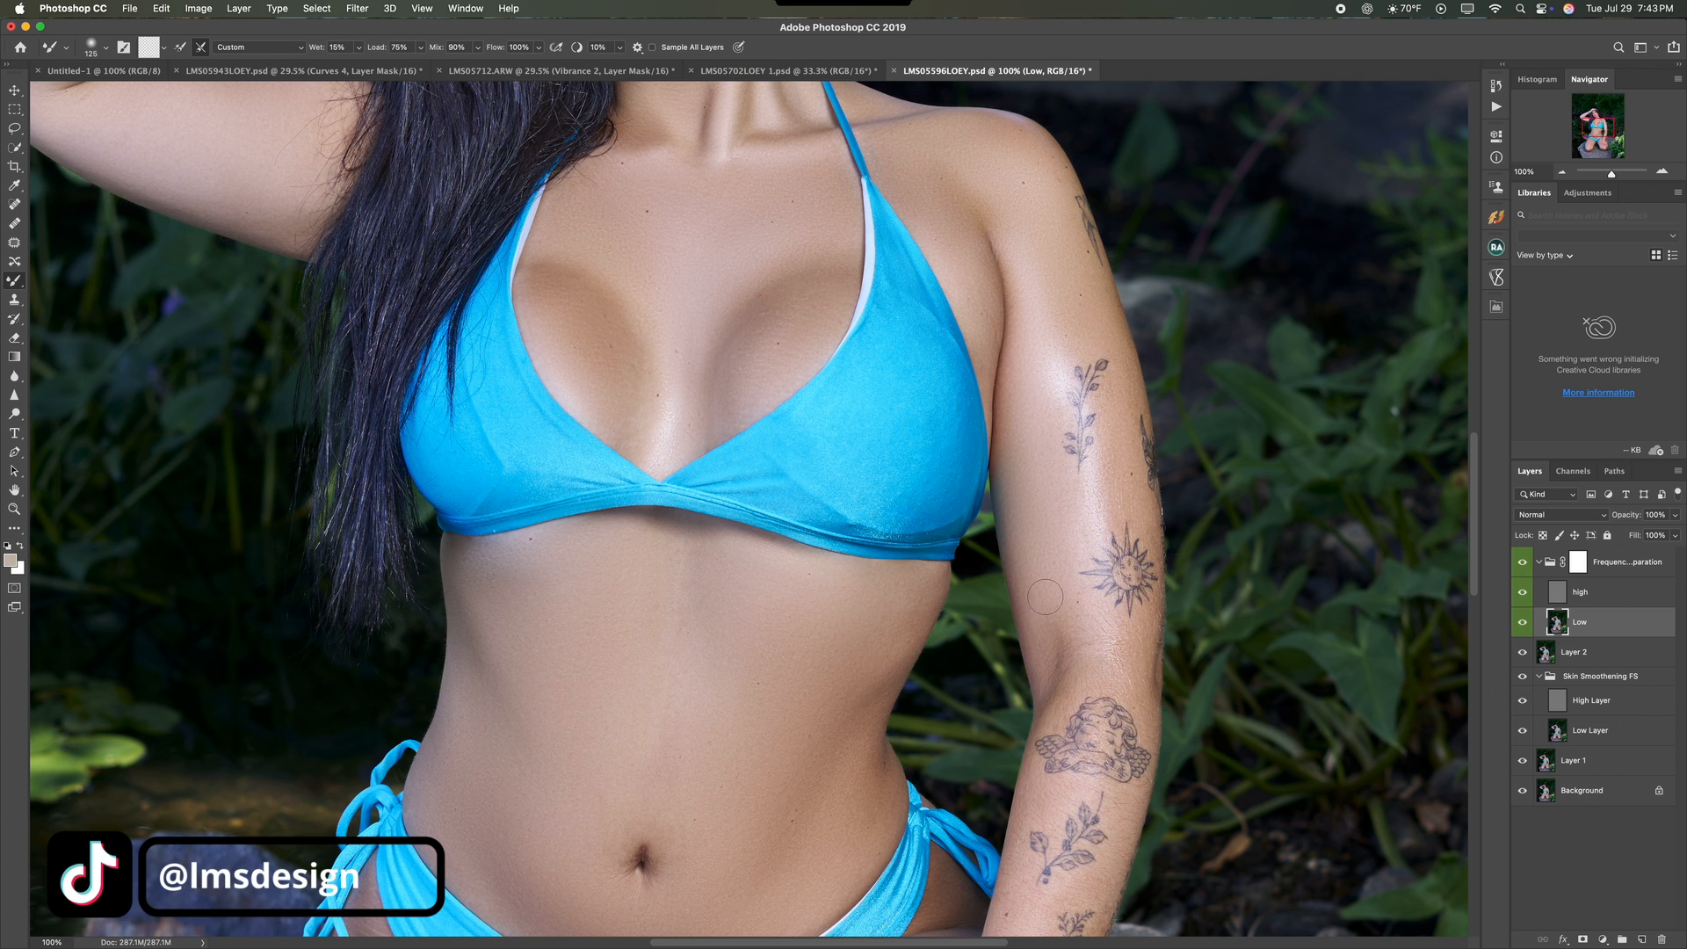
mouse_move(1059, 600)
mouse_down()
mouse_move(1084, 635)
mouse_move(1076, 677)
mouse_move(1118, 658)
mouse_move(1126, 678)
mouse_move(1139, 656)
mouse_move(1149, 730)
mouse_up()
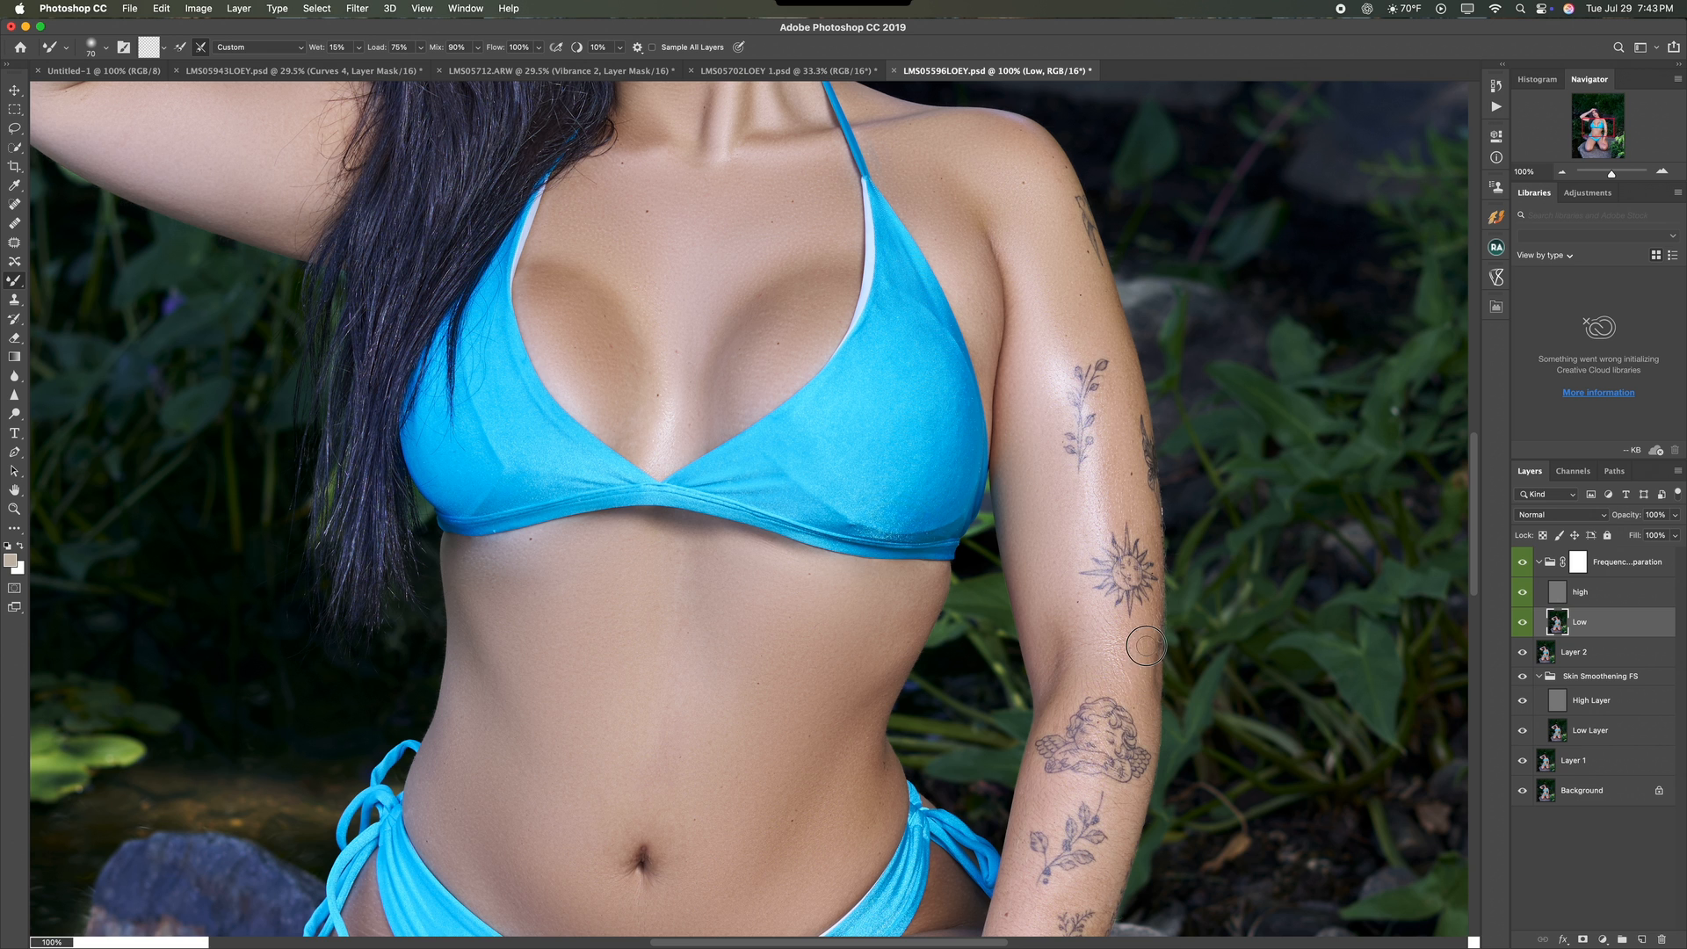
mouse_move(1146, 646)
mouse_down()
mouse_move(1142, 626)
mouse_move(1055, 661)
mouse_move(1052, 627)
mouse_move(1046, 646)
mouse_up()
drag(1047, 642, 1052, 621)
Step: Smooth the forearm skin around the two lower plant tattoos down to the wrist with the Mixer Brush
scroll(1069, 571, down, 5)
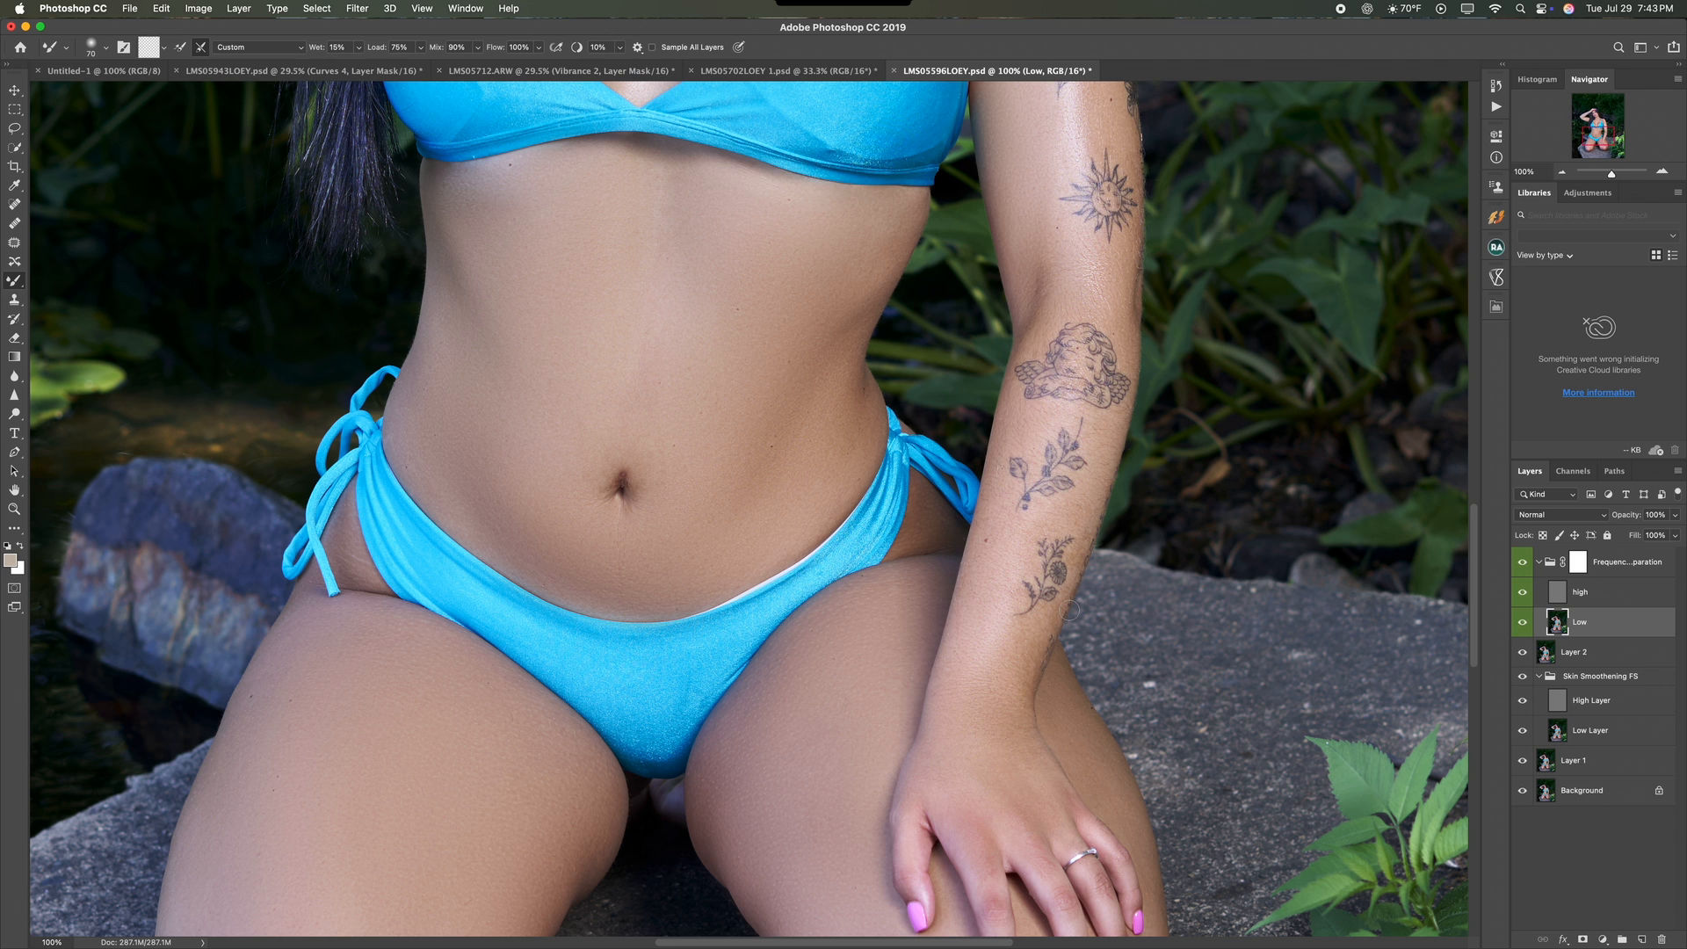
mouse_move(1028, 415)
mouse_down()
mouse_move(1011, 409)
mouse_move(1090, 443)
mouse_up()
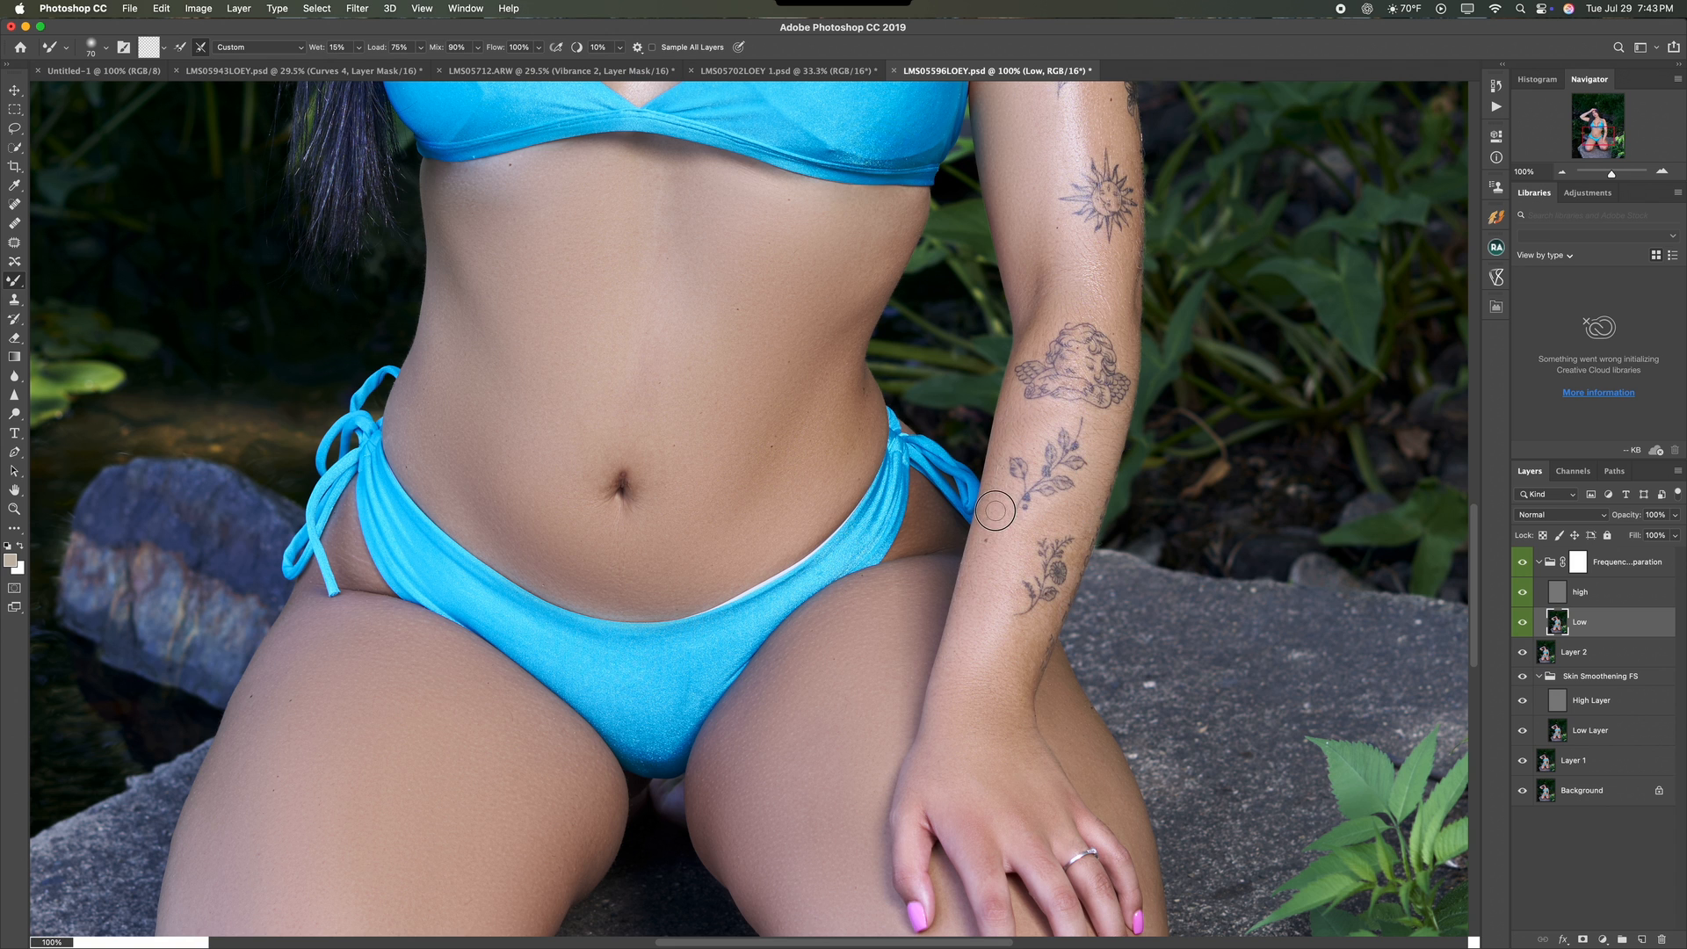
drag(986, 522, 974, 572)
drag(1008, 486, 965, 615)
mouse_move(1049, 515)
mouse_down()
mouse_move(1008, 604)
mouse_move(1049, 621)
mouse_move(972, 667)
mouse_move(941, 772)
mouse_up()
Step: Enlarge the Mixer Brush and blend the wrist, the back of the resting hand and the thigh skin beside it
key(bracketright)
key(bracketright)
key(bracketright)
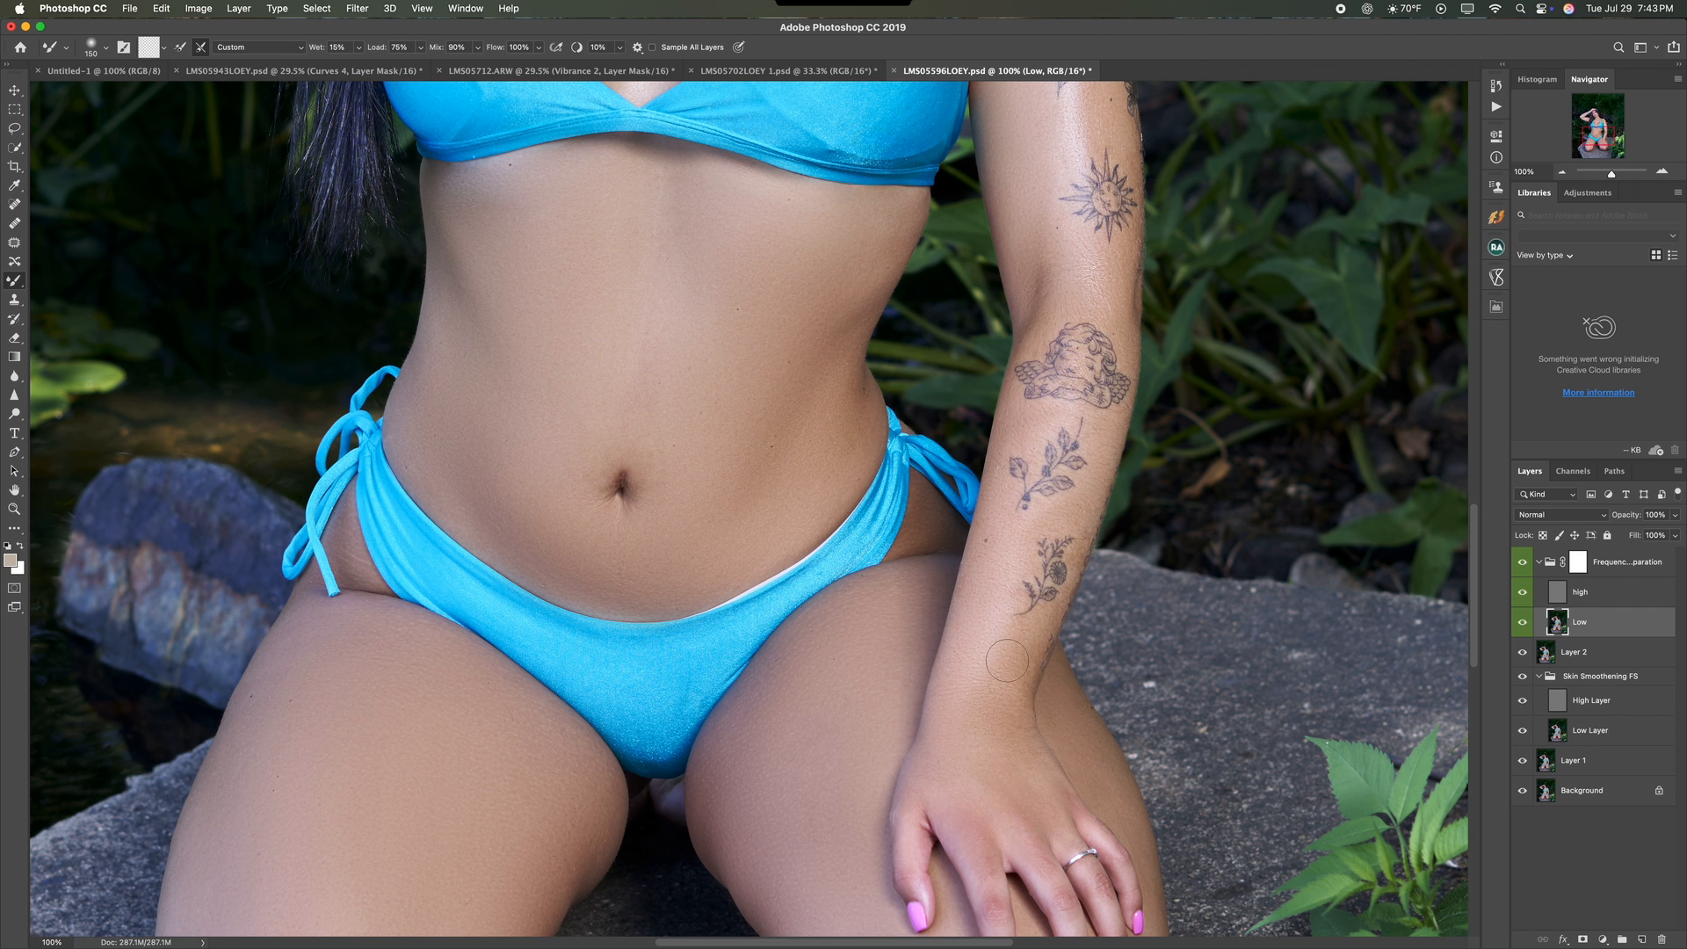
mouse_move(1006, 661)
mouse_down()
mouse_move(986, 775)
mouse_move(945, 653)
mouse_move(886, 583)
mouse_move(864, 699)
mouse_move(980, 664)
mouse_move(959, 636)
mouse_up()
mouse_move(1021, 757)
mouse_down()
mouse_move(1032, 768)
mouse_move(1051, 715)
mouse_up()
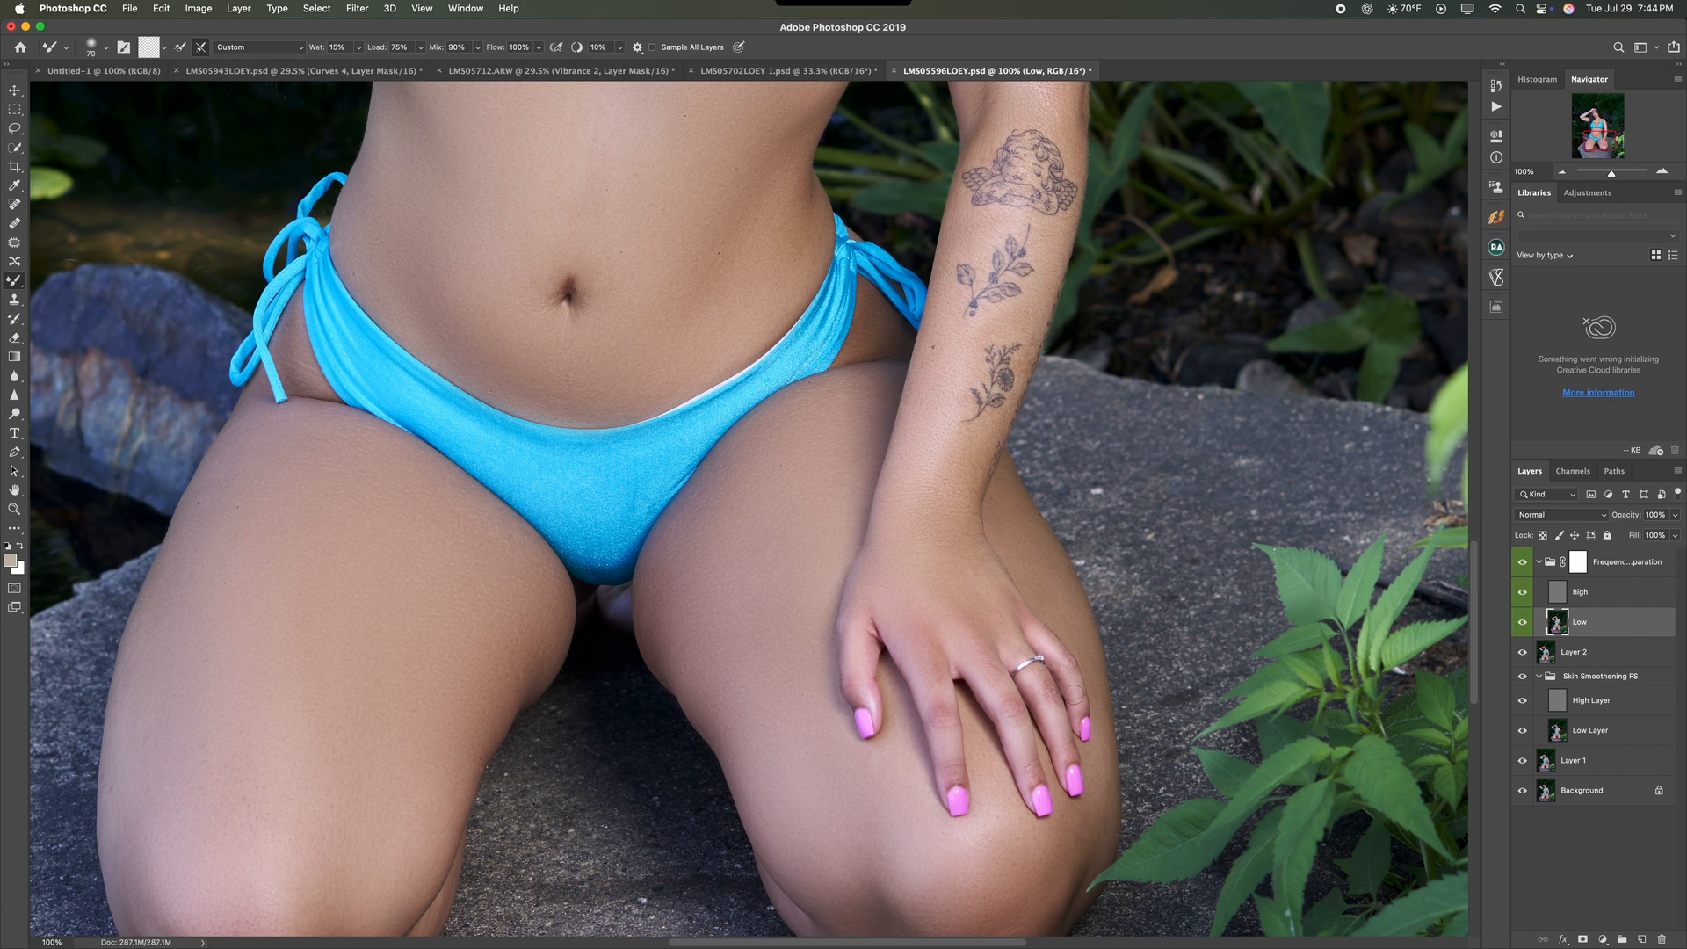
mouse_move(1065, 665)
mouse_down()
mouse_move(956, 529)
mouse_move(1002, 493)
mouse_up()
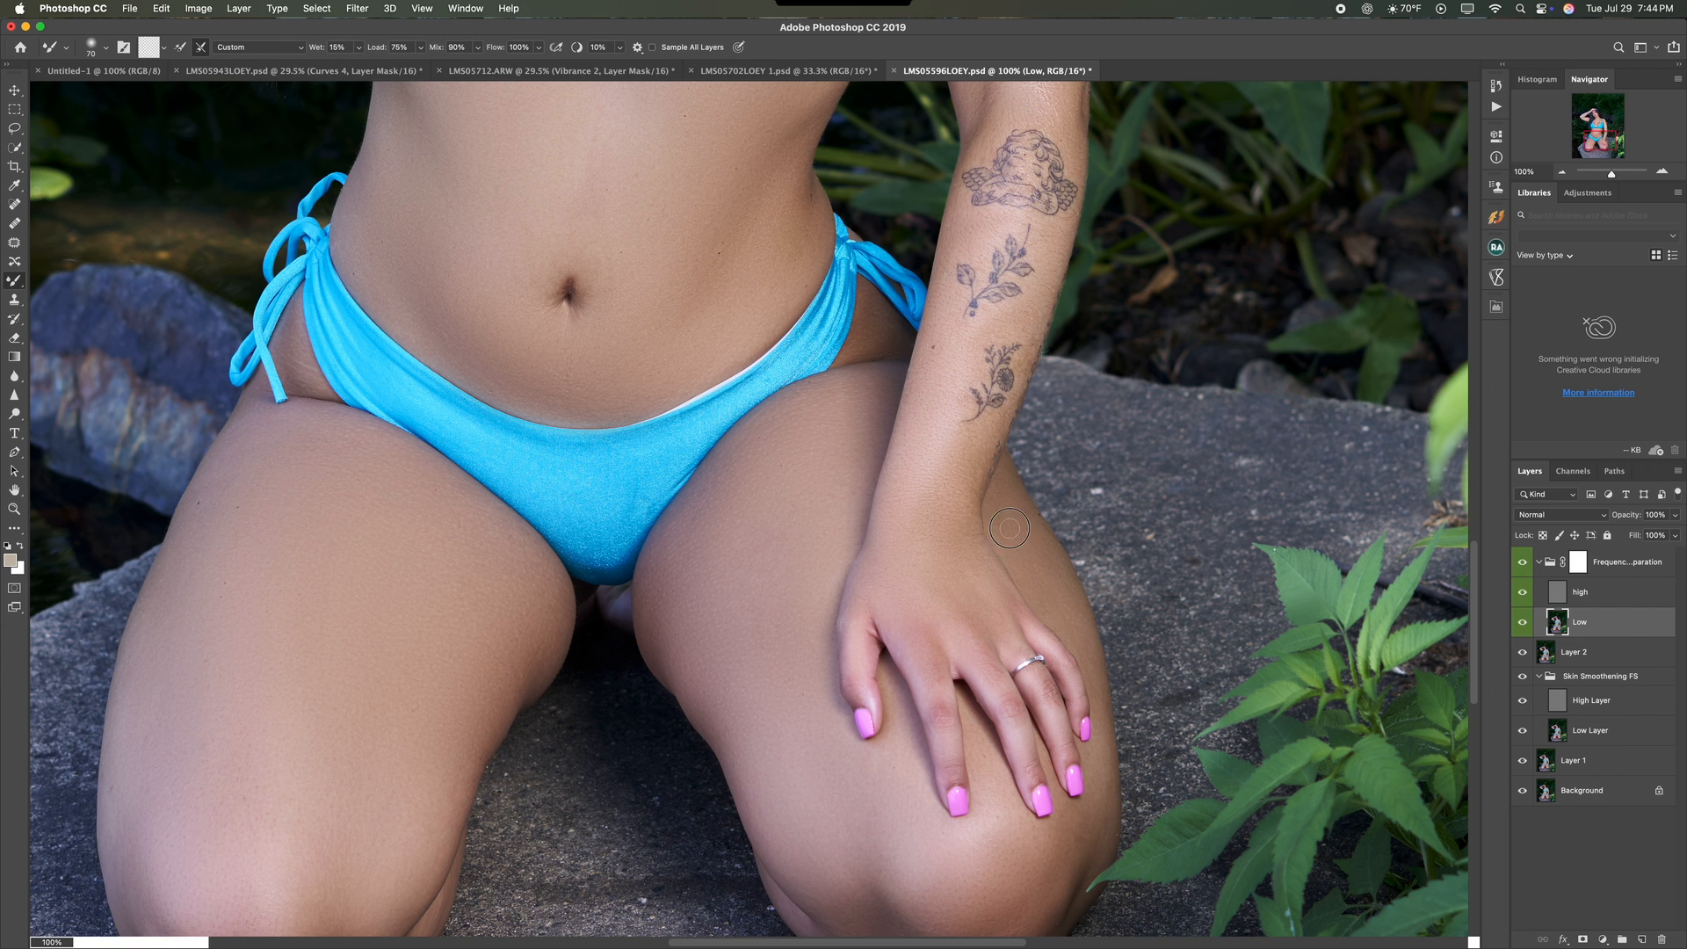
Step: Even out the skin between and below the resting hand's fingers with a resized Mixer Brush
scroll(1079, 520, down, 5)
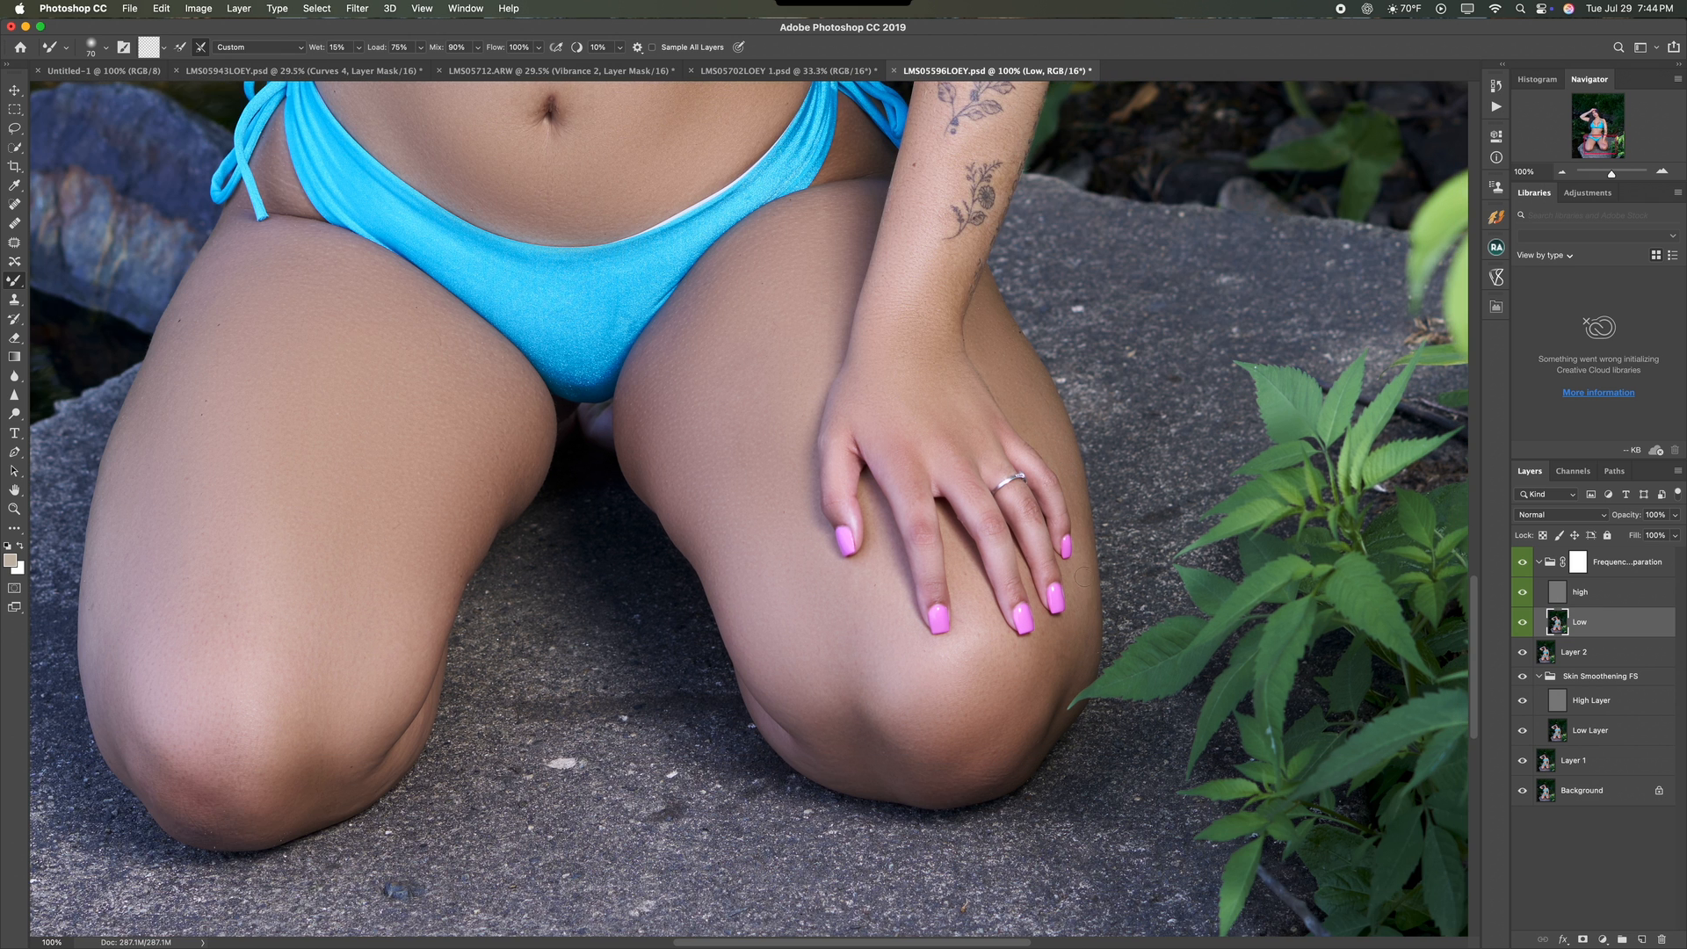
key(])
mouse_move(1084, 654)
mouse_down()
mouse_move(1032, 651)
mouse_move(967, 650)
mouse_up()
drag(982, 583, 978, 586)
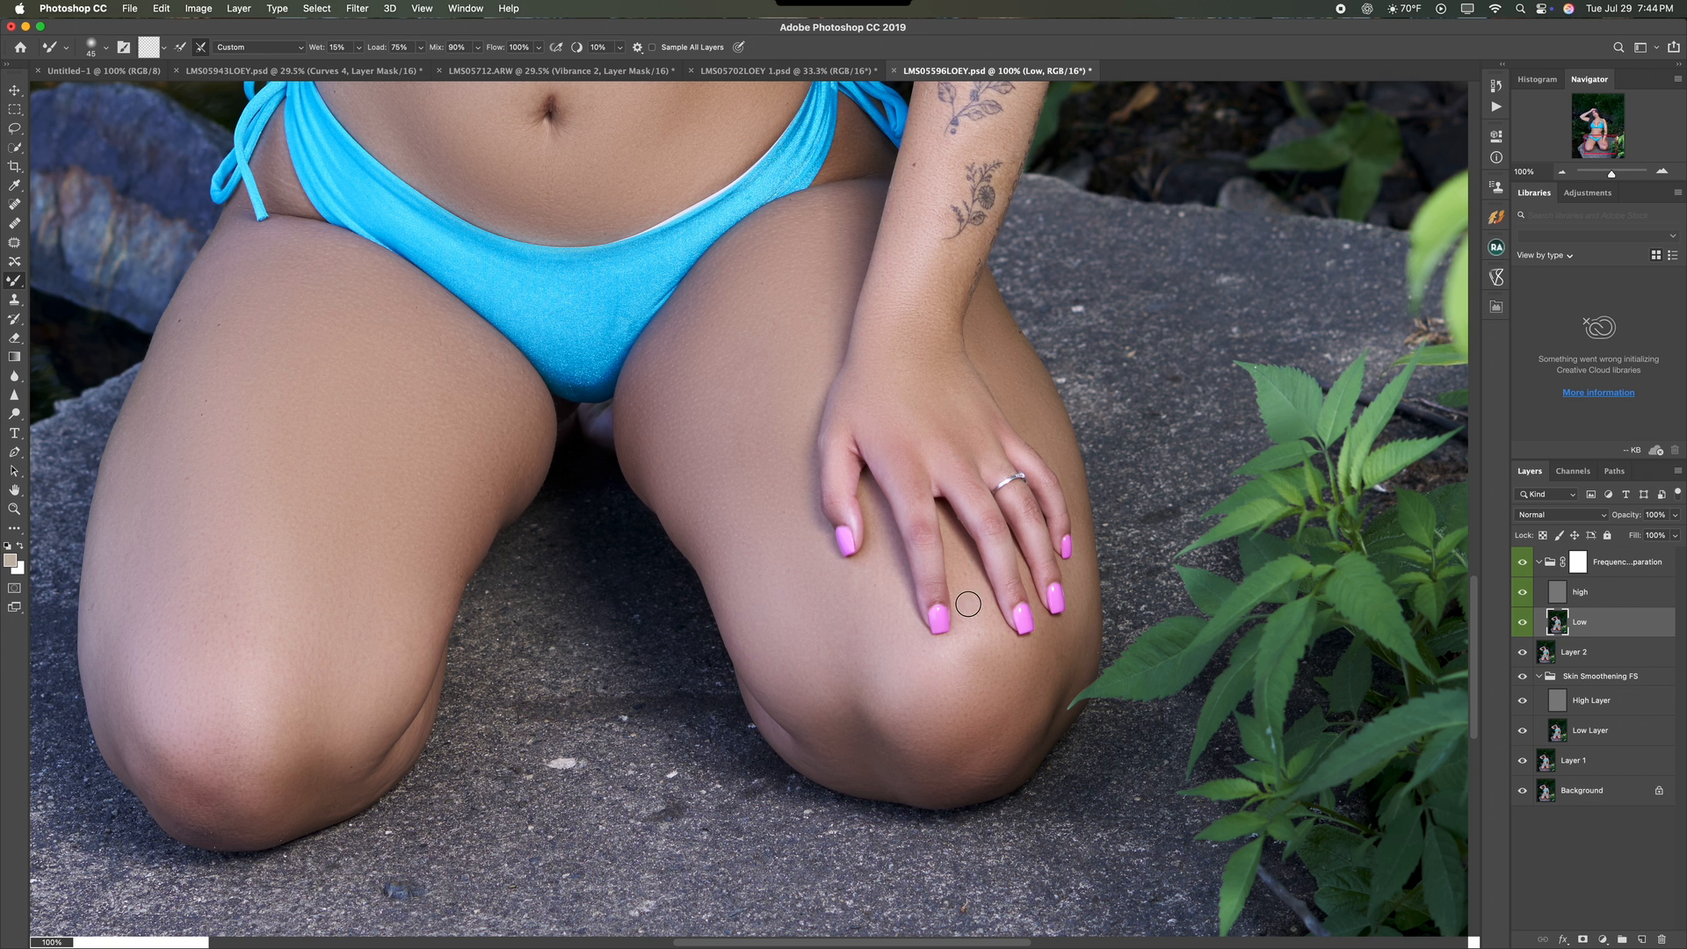
mouse_move(874, 512)
mouse_down()
mouse_move(897, 629)
mouse_move(972, 632)
mouse_up()
mouse_move(987, 635)
mouse_down()
mouse_move(1014, 663)
mouse_move(974, 637)
mouse_move(944, 671)
mouse_move(892, 682)
mouse_move(951, 674)
mouse_up()
Step: Blend the light and dark tones across the knee below the resting hand, adjusting the Mixer Brush size
key(bracketright)
key(bracketright)
key(bracketright)
key(bracketright)
key(bracketright)
mouse_move(962, 673)
mouse_down()
mouse_move(995, 685)
mouse_move(919, 683)
mouse_up()
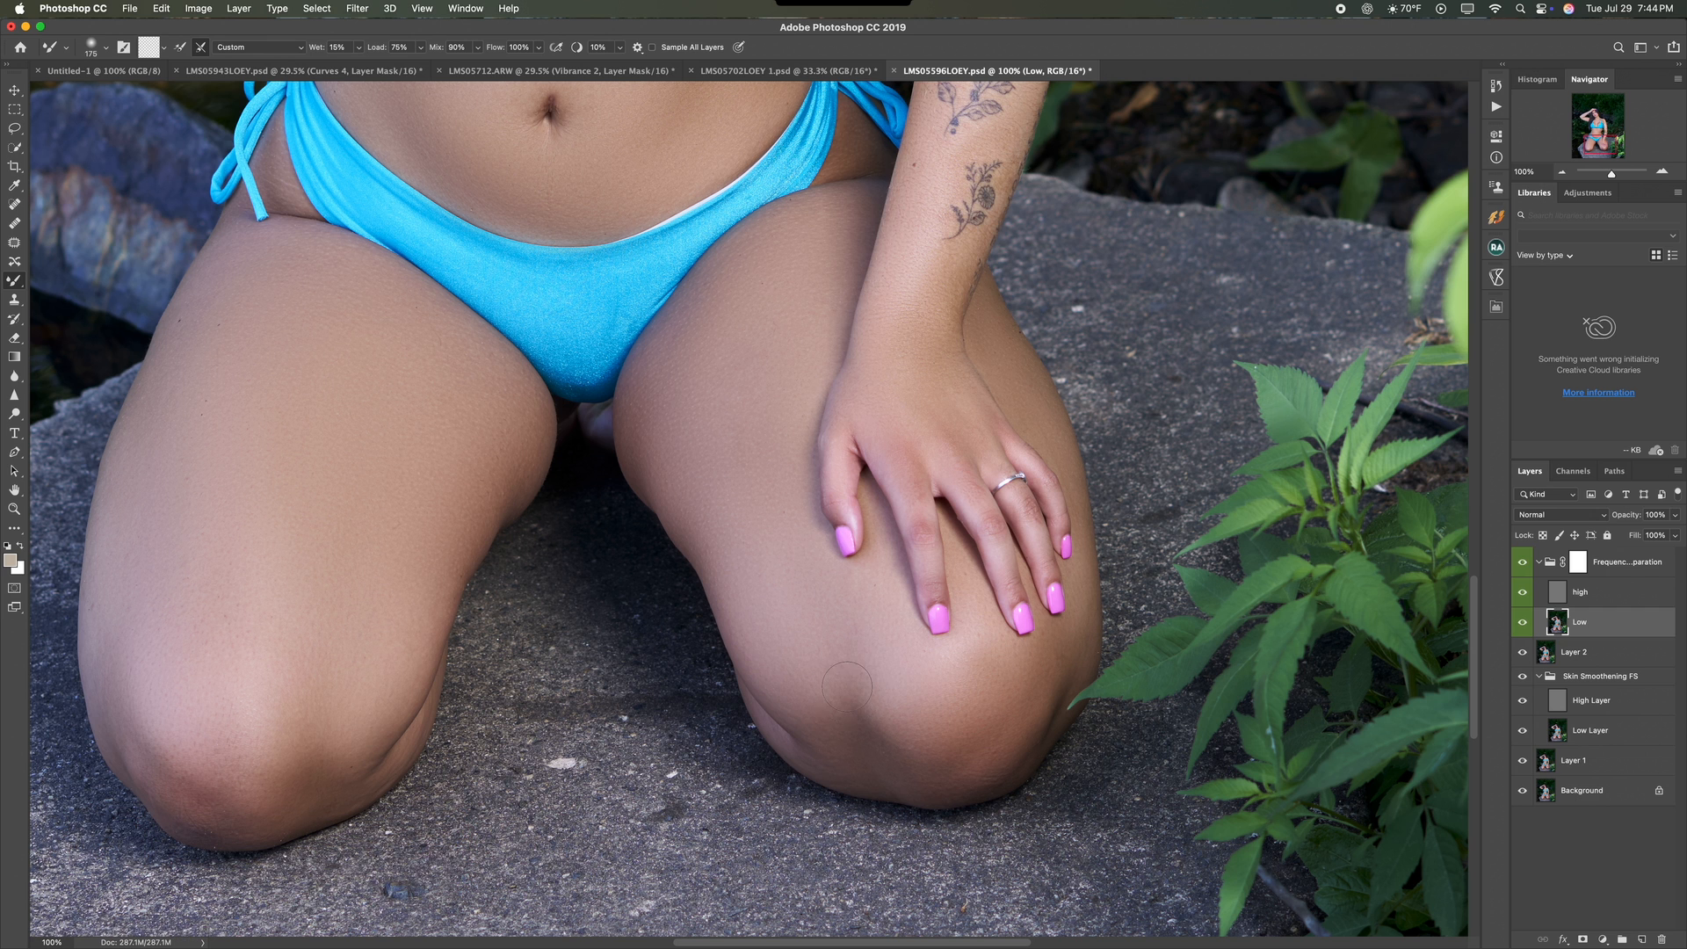
key(bracketleft)
key(bracketleft)
mouse_move(850, 736)
mouse_down()
mouse_move(856, 757)
mouse_move(762, 661)
mouse_up()
mouse_move(902, 784)
mouse_down()
mouse_move(1005, 748)
mouse_move(986, 716)
mouse_up()
mouse_move(825, 685)
mouse_down()
mouse_move(745, 609)
mouse_move(756, 590)
mouse_up()
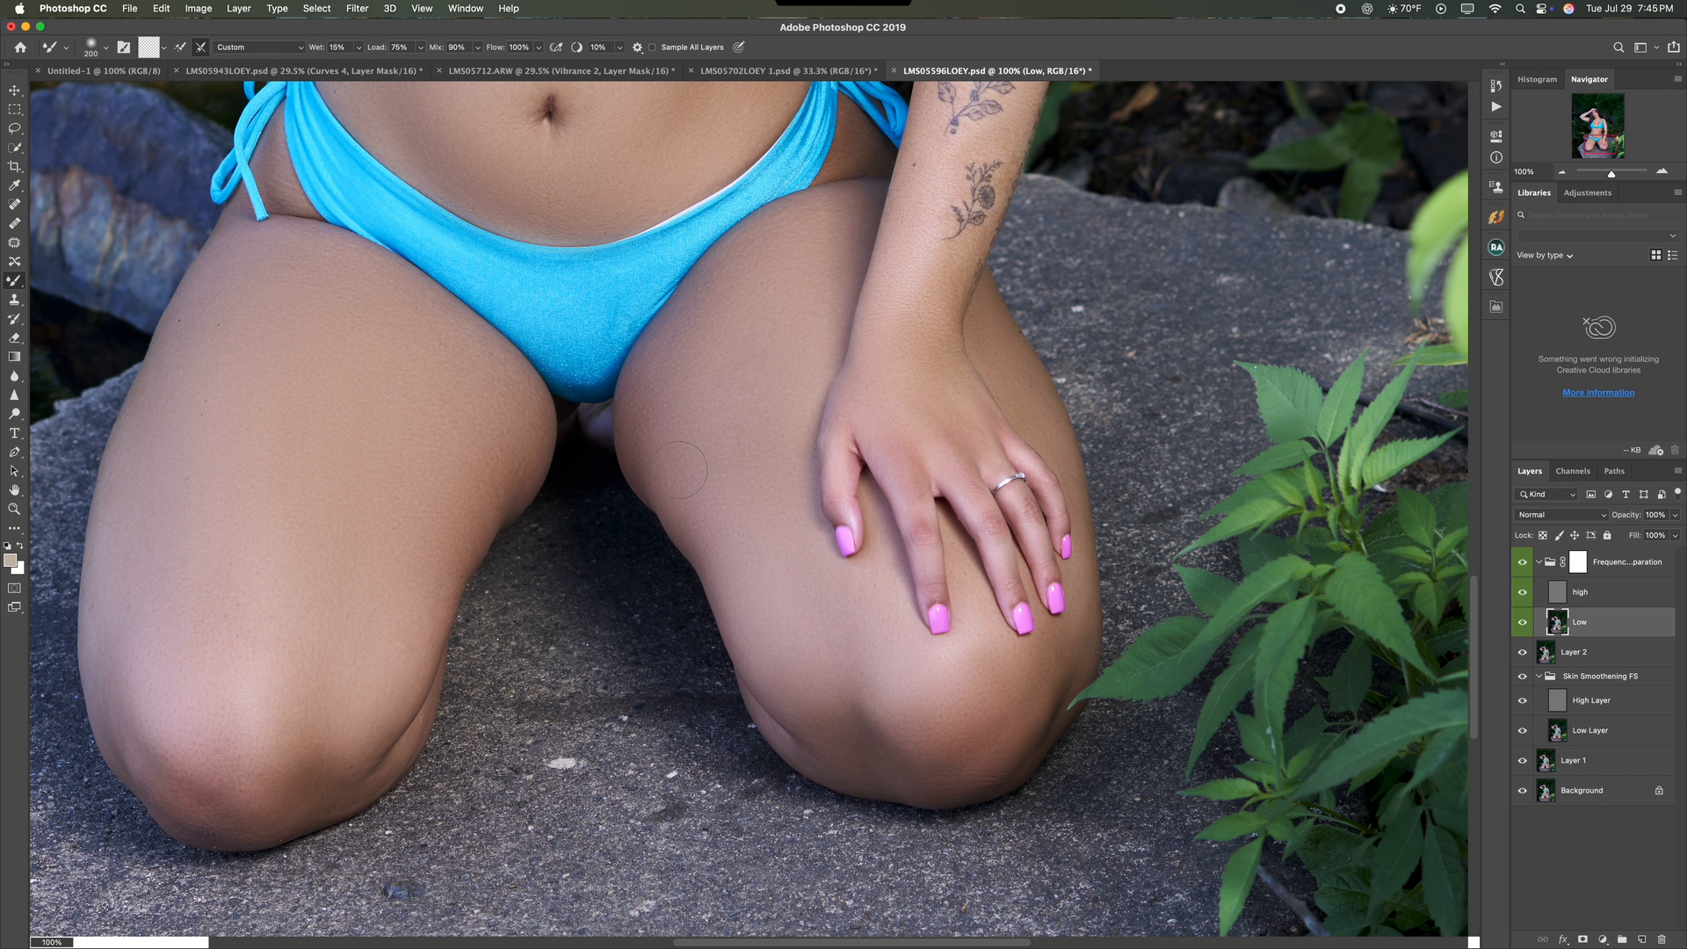
Step: Smooth the inner and upper thigh beside the resting hand down to the knee with a 200 px Mixer Brush
drag(652, 428, 677, 386)
mouse_move(723, 321)
mouse_down()
mouse_move(797, 252)
mouse_move(747, 294)
mouse_move(767, 264)
mouse_move(789, 381)
mouse_up()
drag(717, 429, 775, 393)
mouse_move(811, 323)
mouse_down()
mouse_move(787, 365)
mouse_move(772, 482)
mouse_move(835, 636)
mouse_up()
mouse_move(847, 717)
mouse_down()
mouse_move(785, 599)
mouse_move(840, 646)
mouse_up()
drag(837, 638, 839, 595)
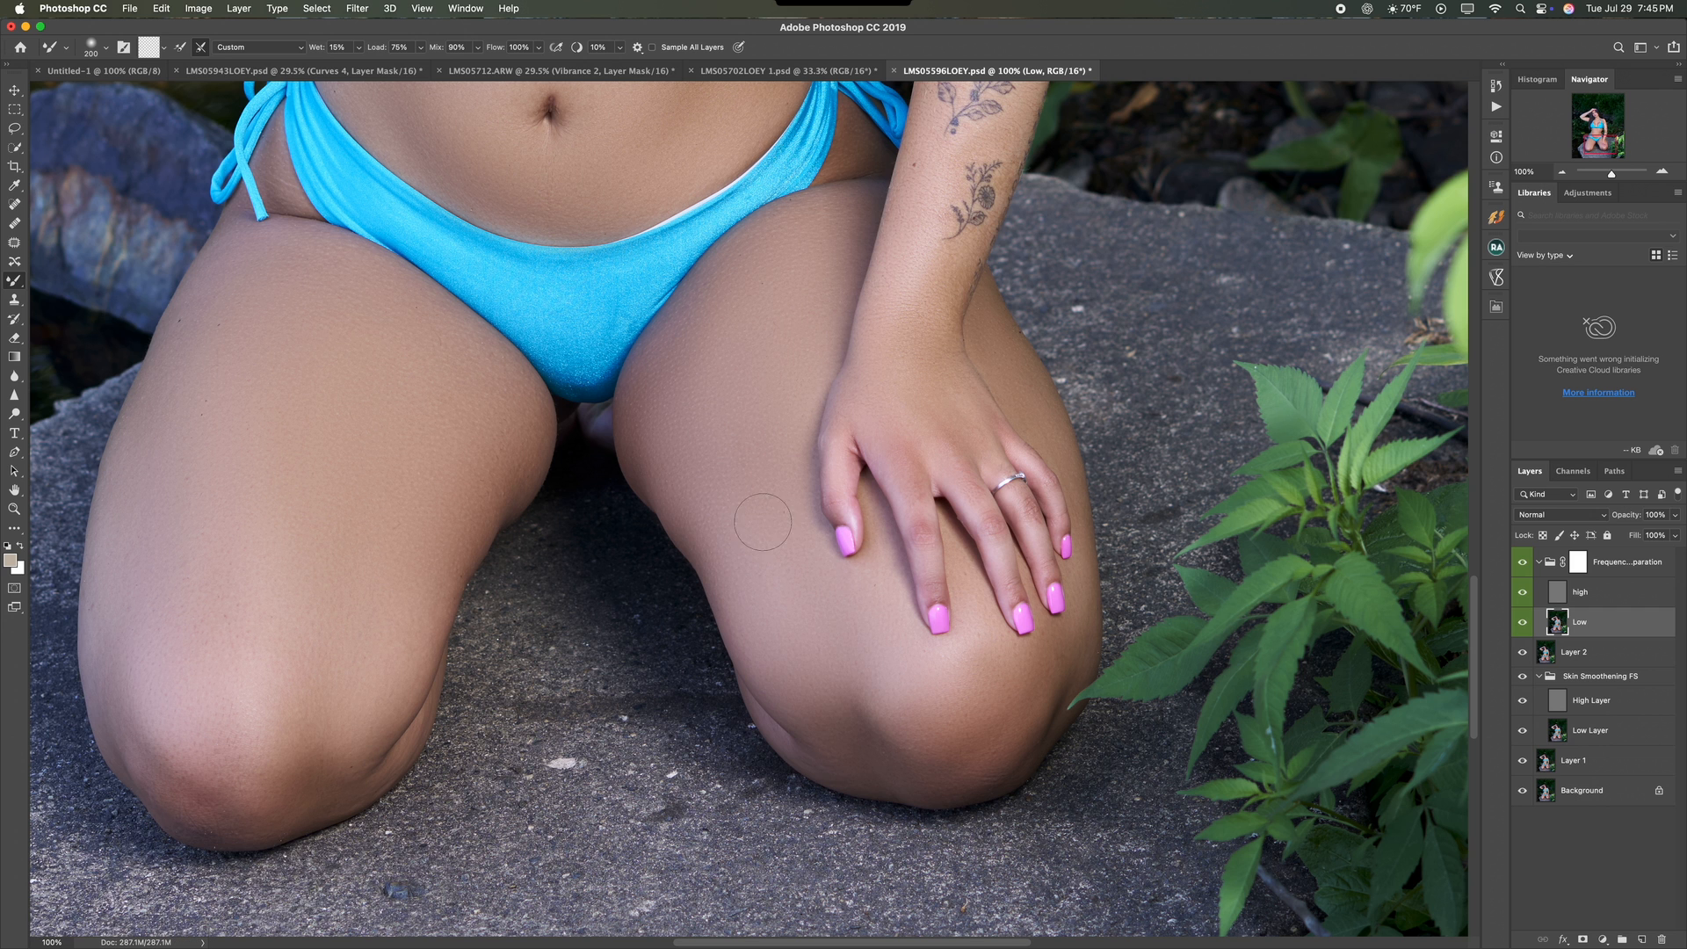
Step: Even out the tones of the opposite thigh from its middle down to the knee
scroll(621, 357, left, 5)
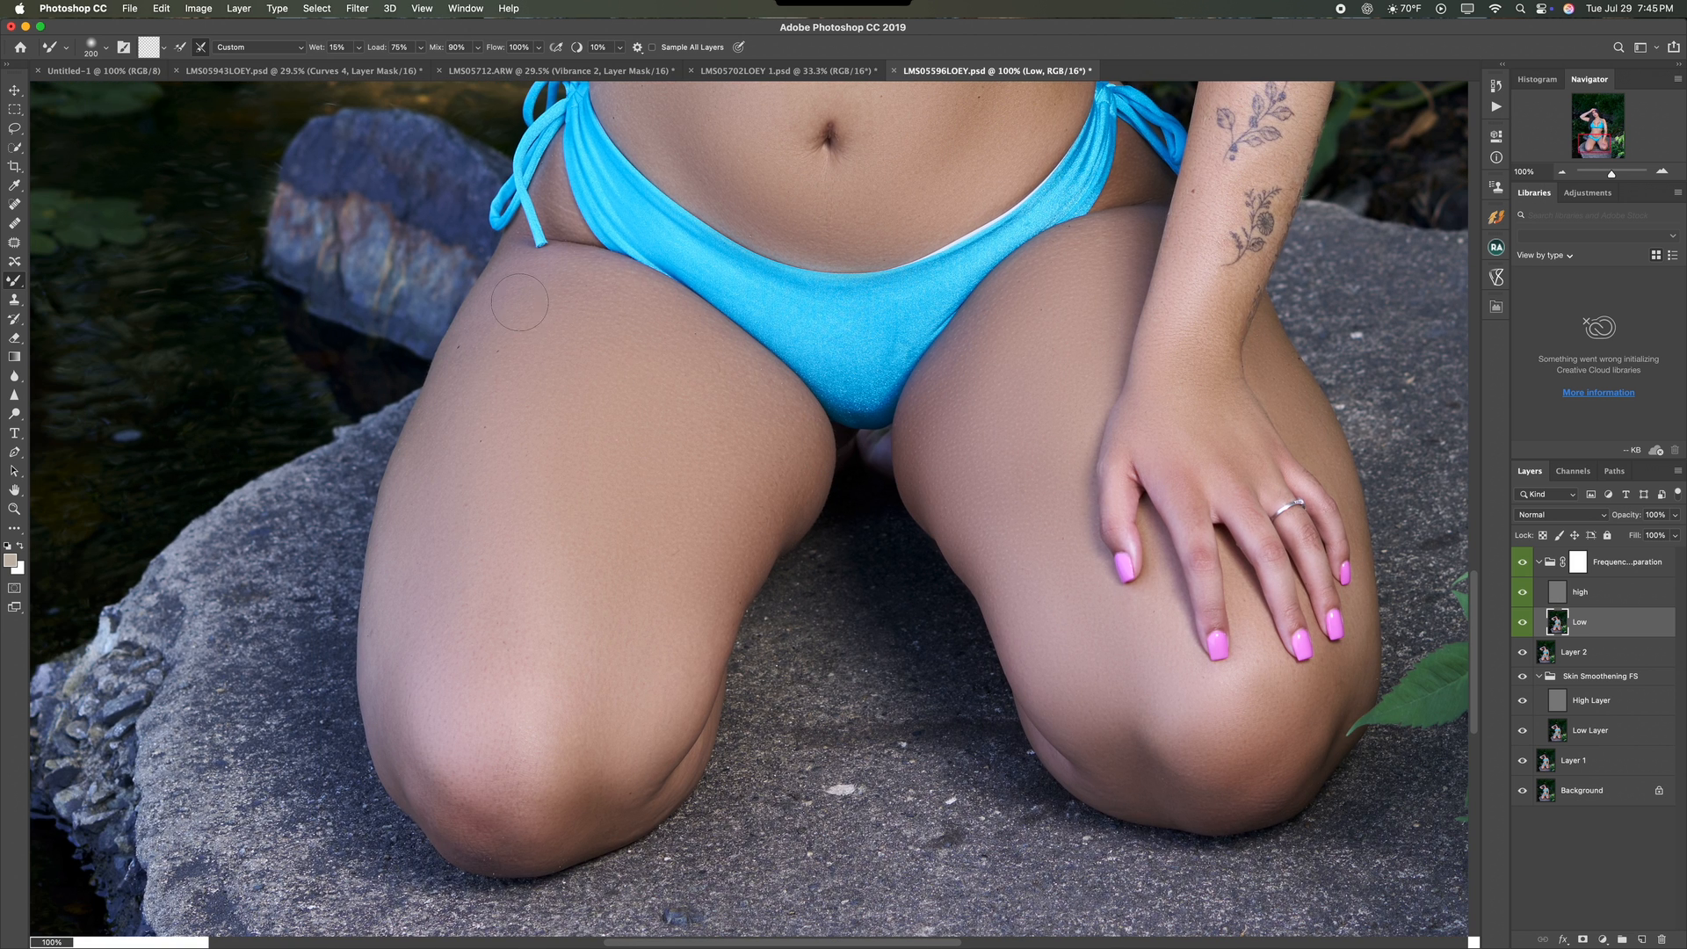
drag(448, 701, 459, 652)
mouse_move(698, 622)
mouse_down()
mouse_move(634, 740)
mouse_move(711, 565)
mouse_move(786, 455)
mouse_move(628, 734)
mouse_up()
mouse_move(642, 650)
mouse_down()
mouse_move(617, 776)
mouse_move(681, 659)
mouse_move(613, 715)
mouse_up()
mouse_move(561, 588)
mouse_down()
mouse_move(537, 424)
mouse_move(515, 442)
mouse_move(485, 663)
mouse_move(498, 789)
mouse_move(469, 777)
mouse_move(487, 730)
mouse_move(533, 794)
mouse_up()
Step: Soften the shading across the opposite knee and its lower edge with a smaller Mixer Brush
scroll(565, 648, down, 3)
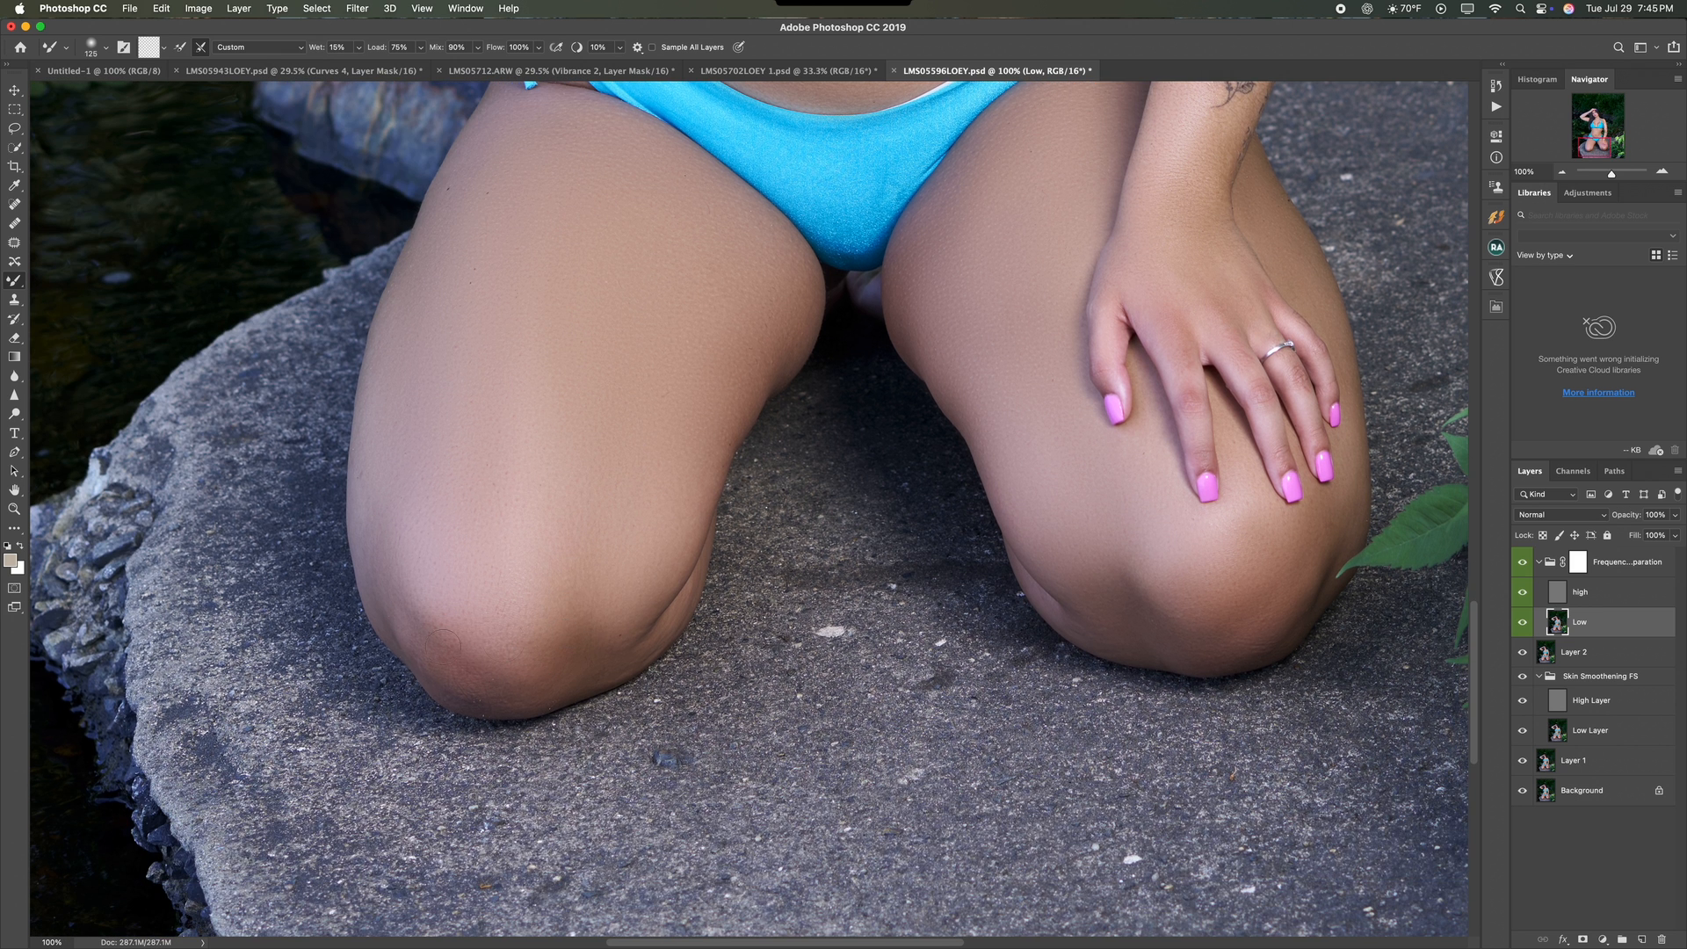
mouse_move(410, 622)
mouse_down()
mouse_move(367, 511)
mouse_move(464, 660)
mouse_move(441, 661)
mouse_move(512, 693)
mouse_move(660, 631)
mouse_up()
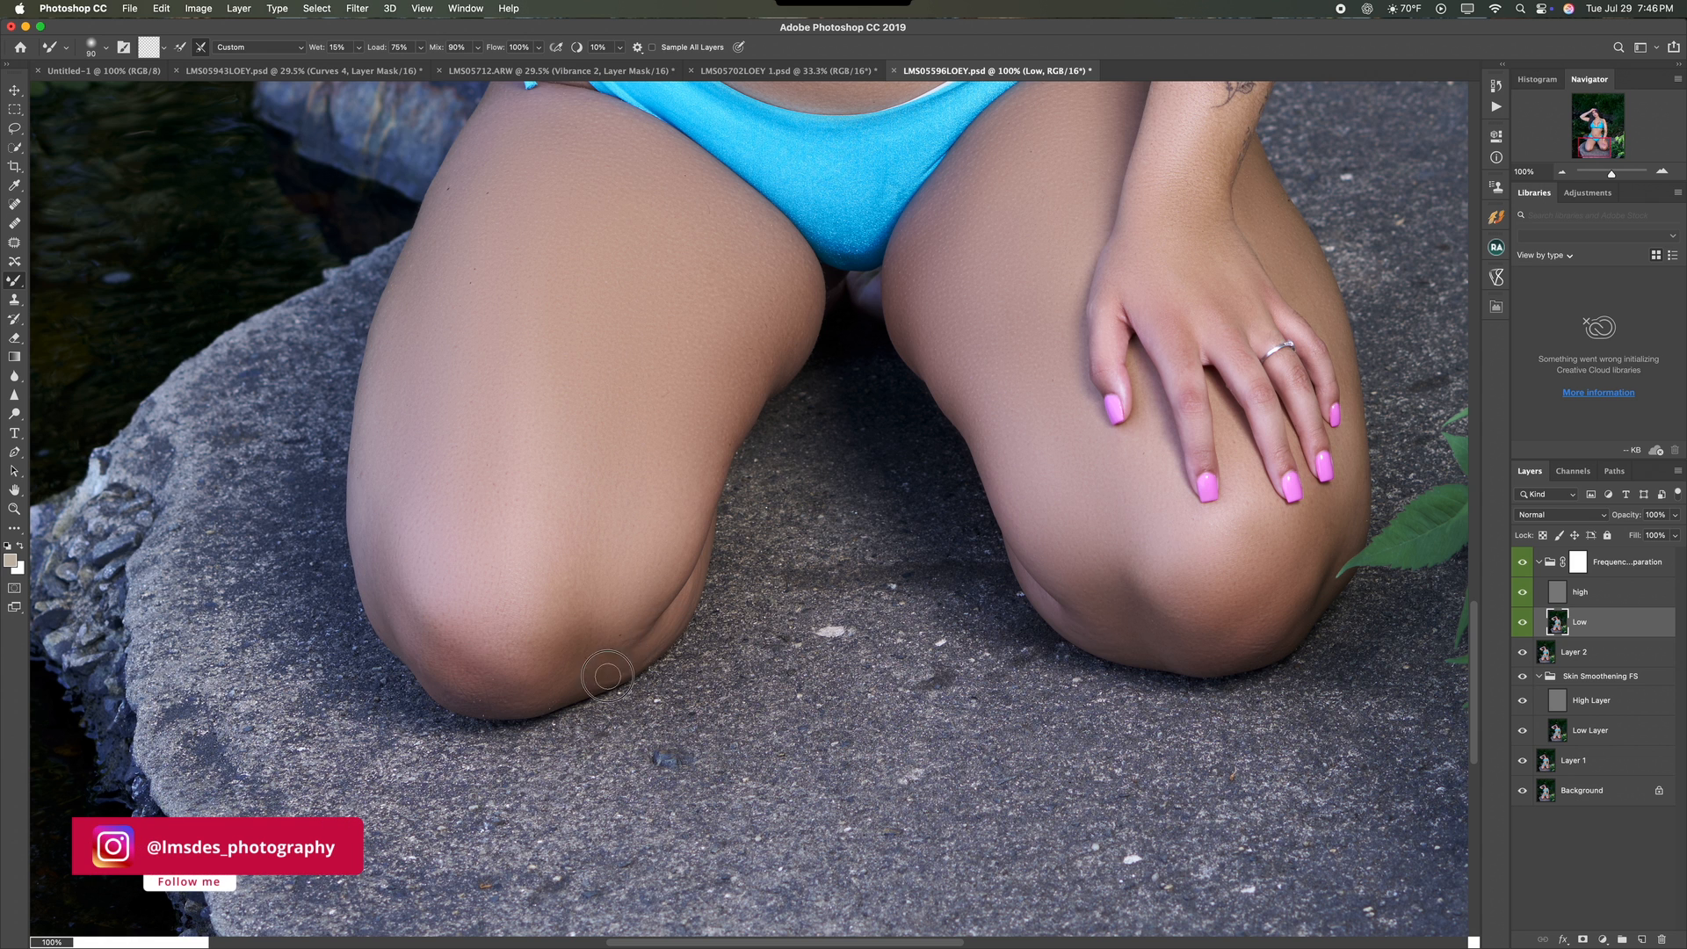
mouse_move(581, 682)
mouse_down()
mouse_move(655, 603)
mouse_move(631, 632)
mouse_move(573, 610)
mouse_up()
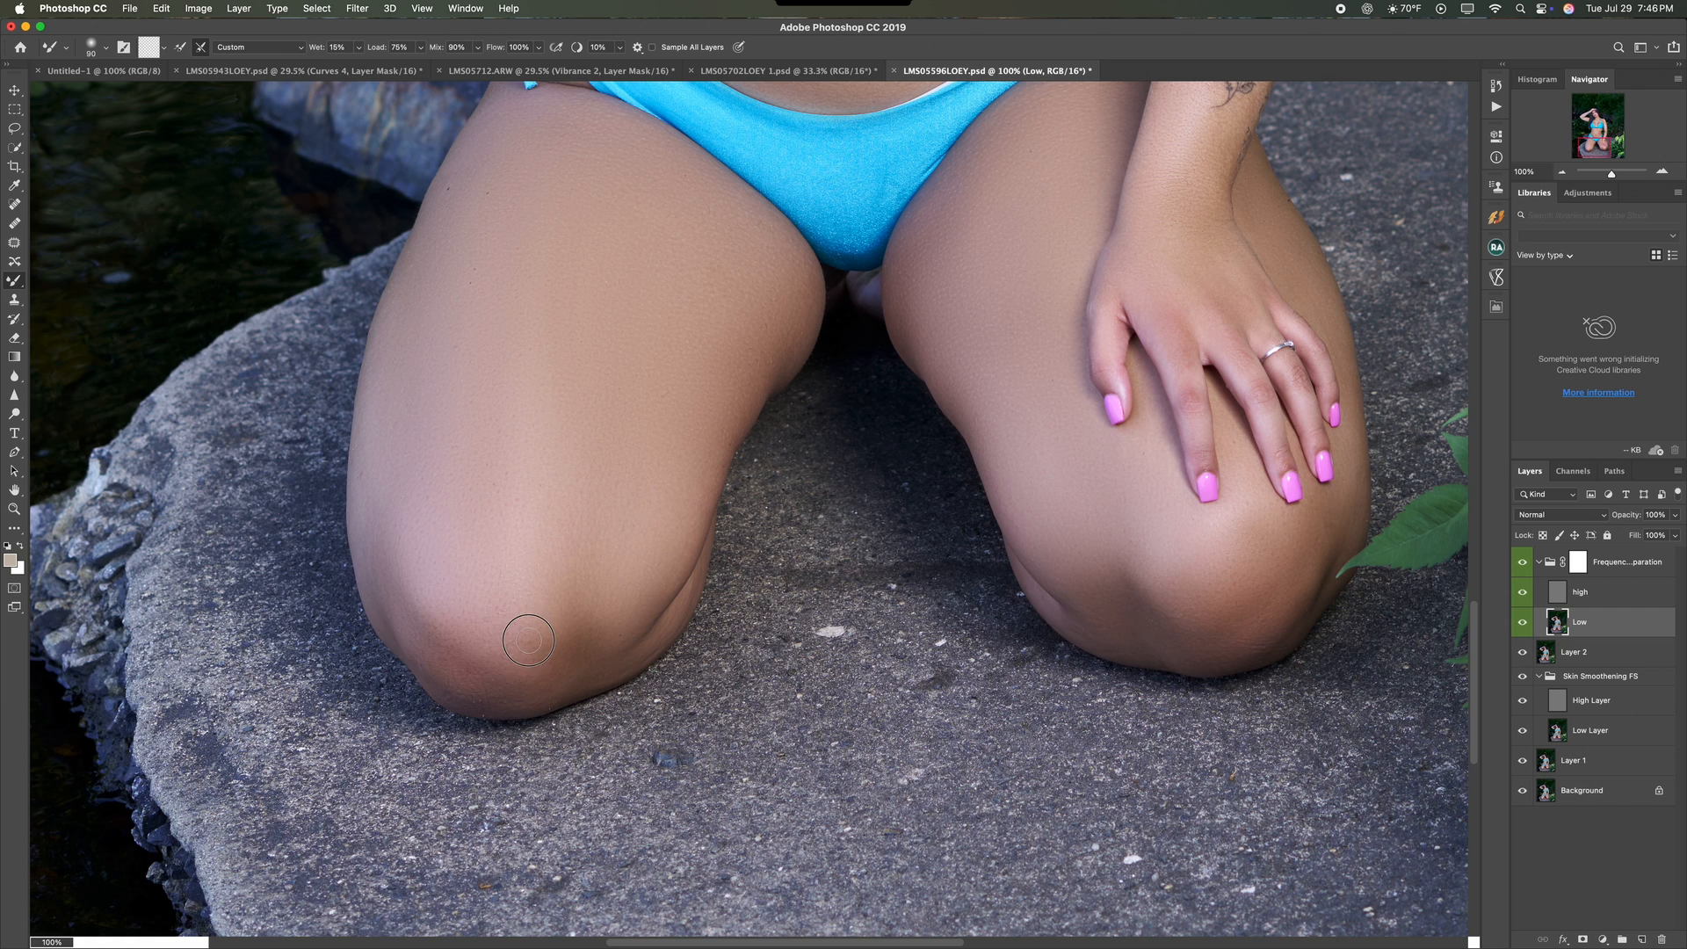
Step: Blend the small patch of hip skin behind the bikini tie next to the tattooed forearm
scroll(529, 640, up, 10)
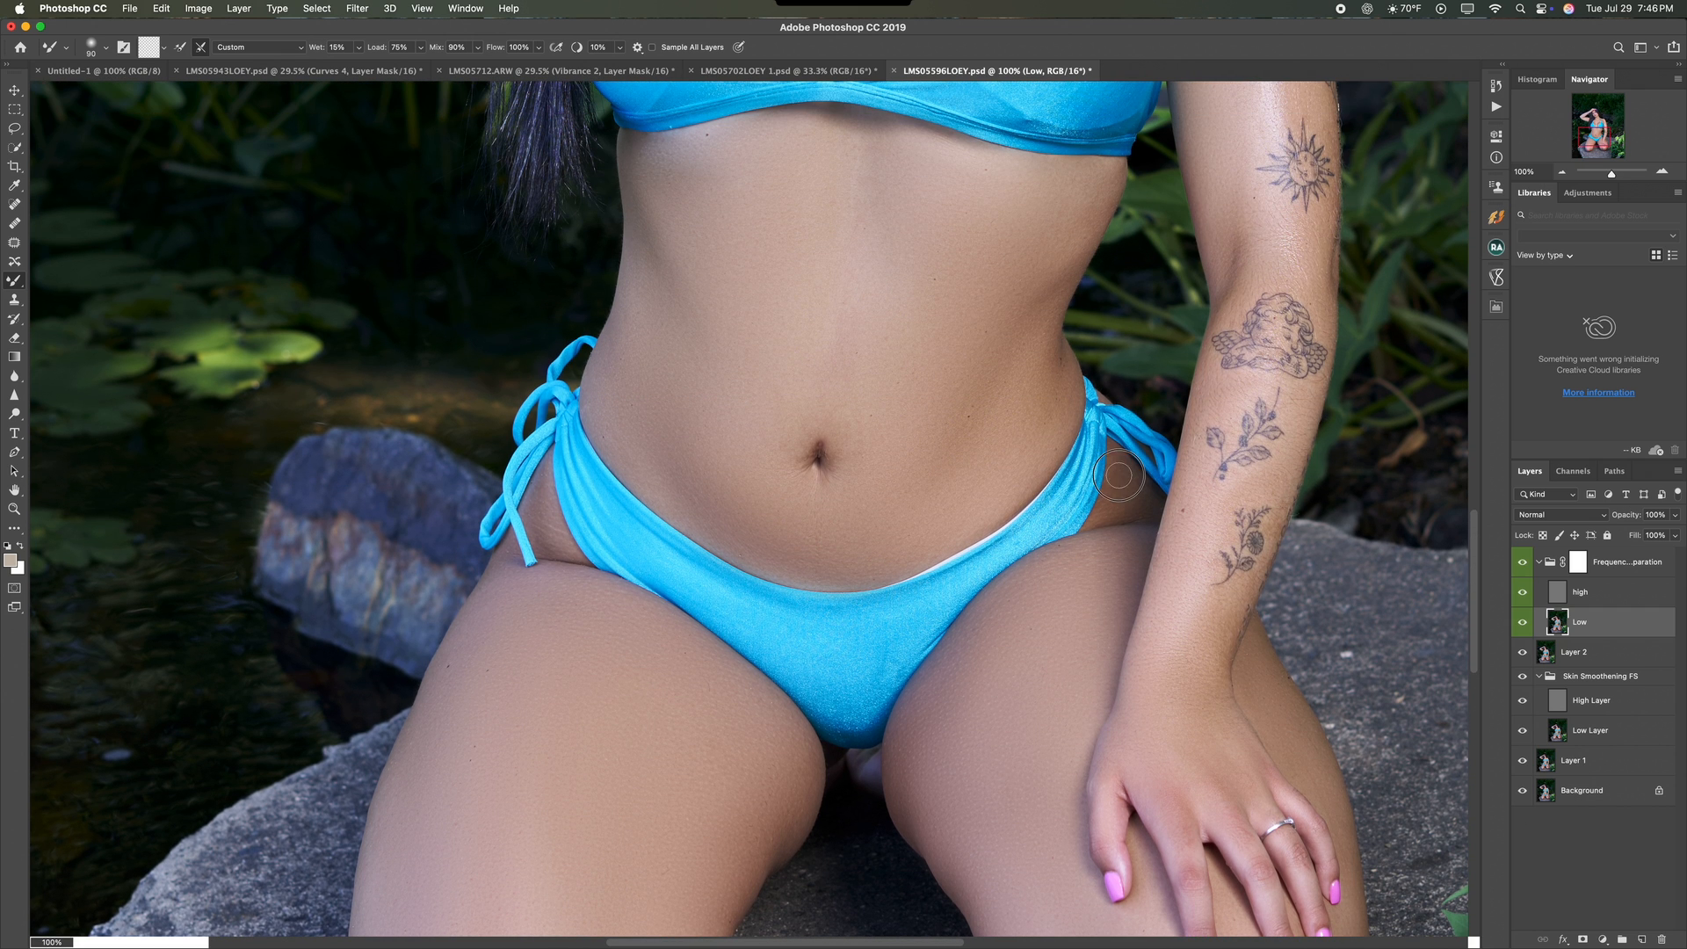
mouse_move(1119, 475)
mouse_down()
mouse_move(1108, 507)
mouse_move(1139, 501)
mouse_move(1117, 512)
mouse_up()
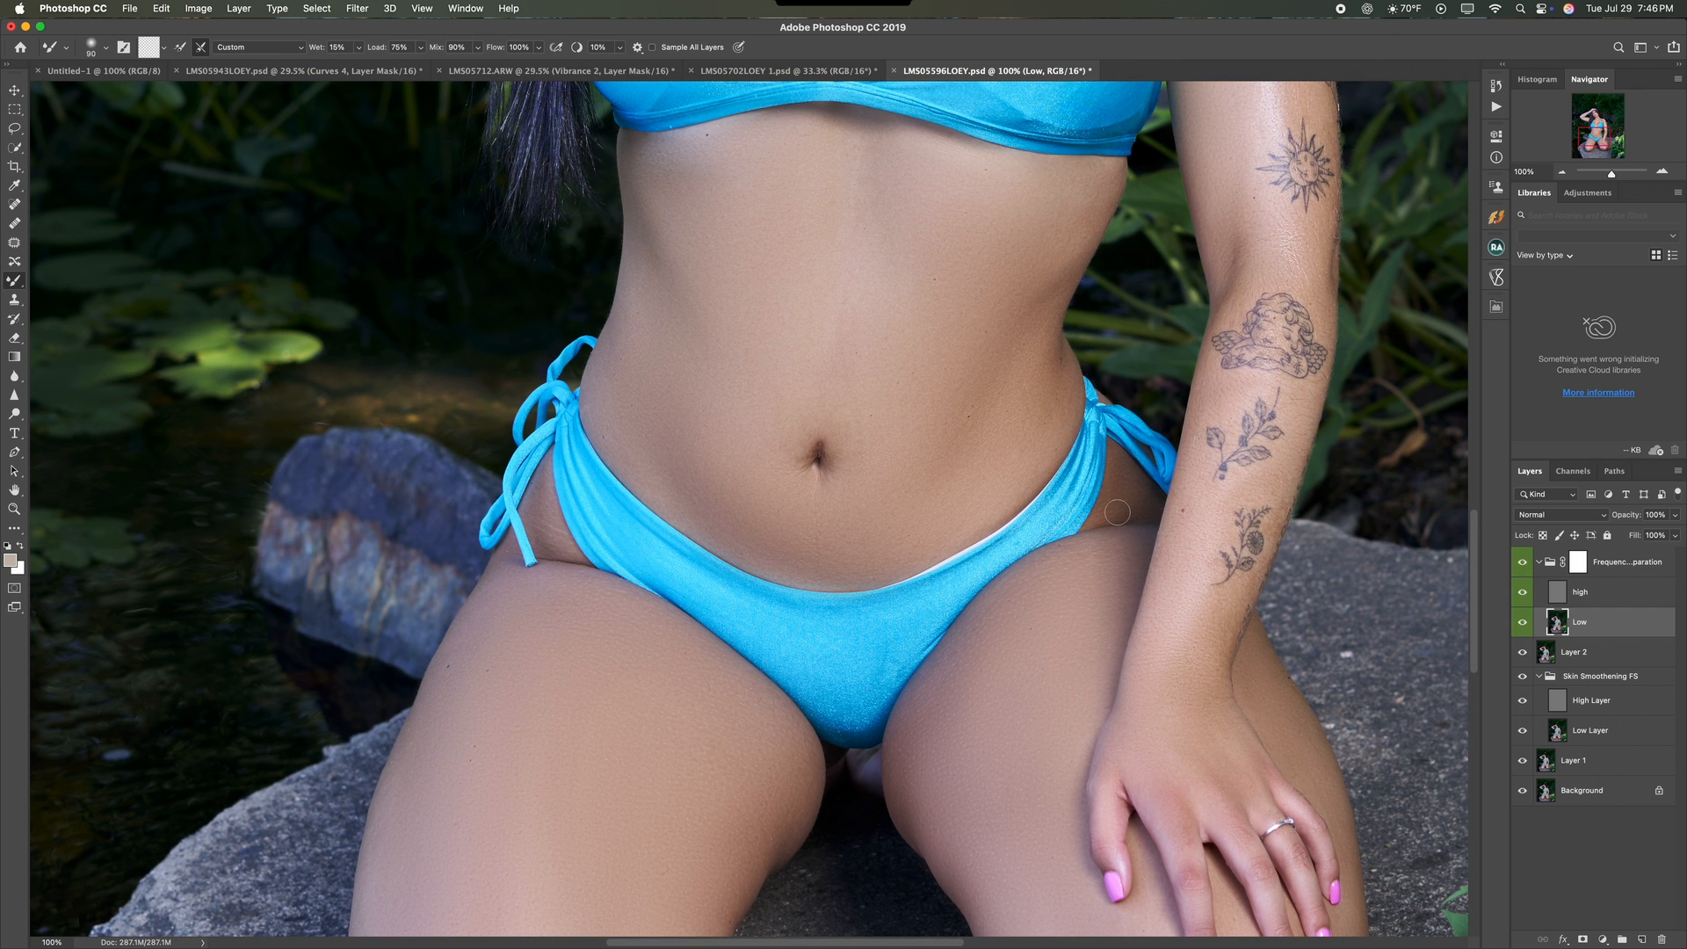
scroll(851, 394, up, 1)
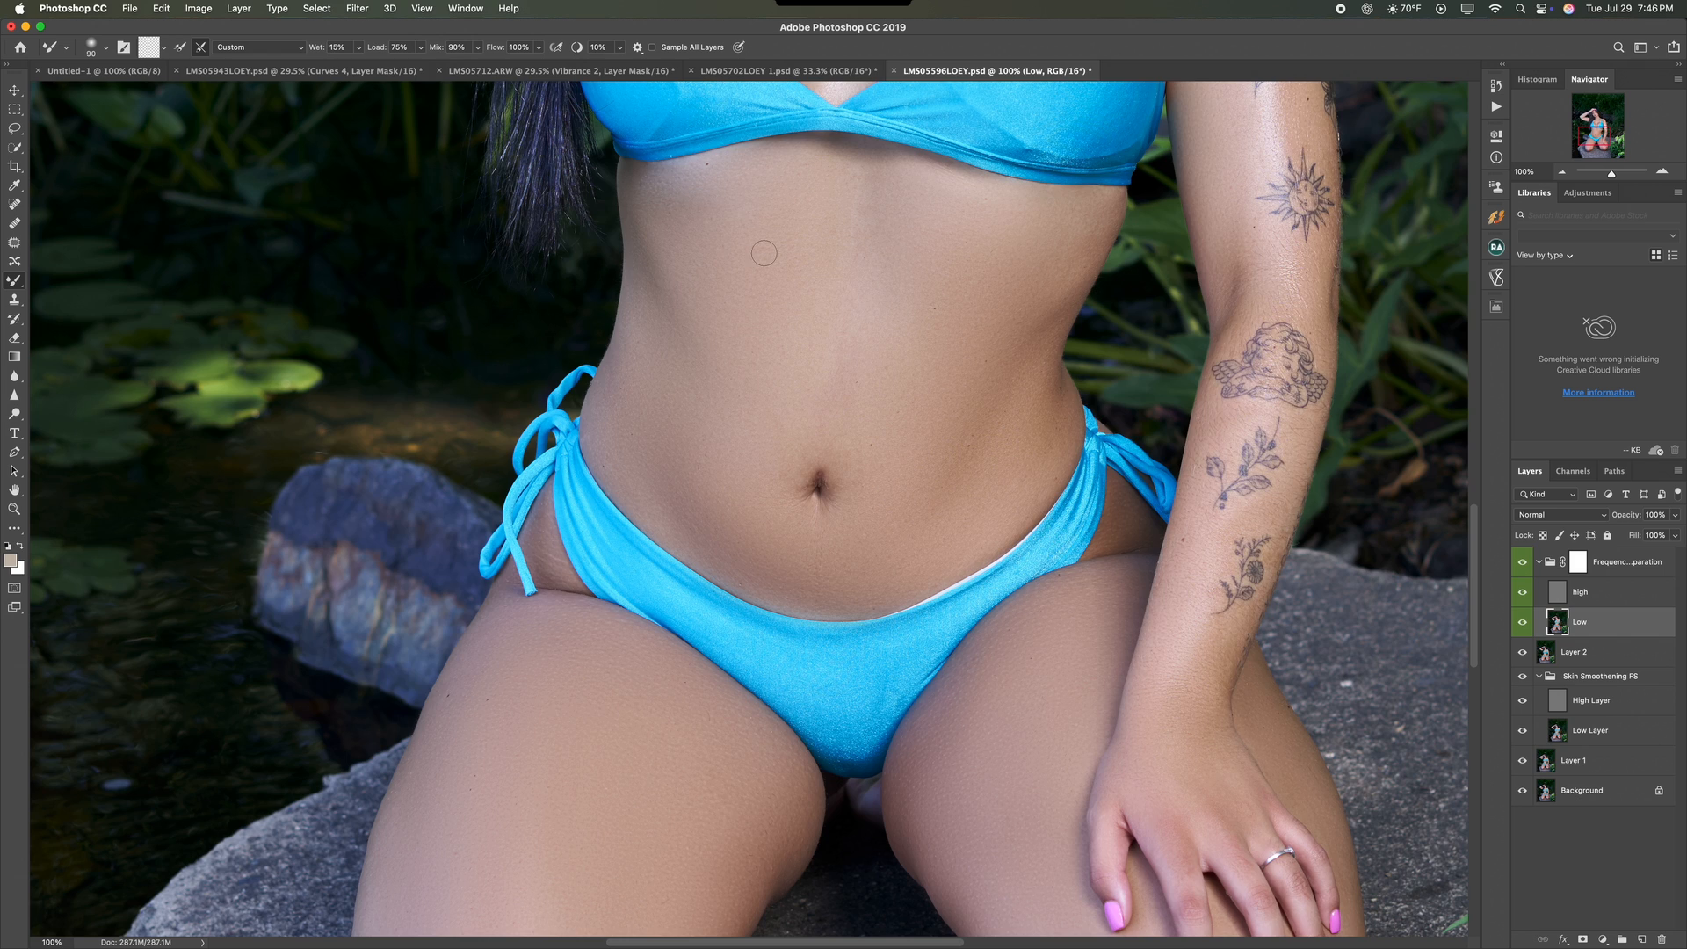
Step: Smooth the side of the abdomen below the hair, from ribs to hip, with a 300 px Mixer Brush
key(super+minus)
key(super+minus)
key(super+minus)
key(super+equal)
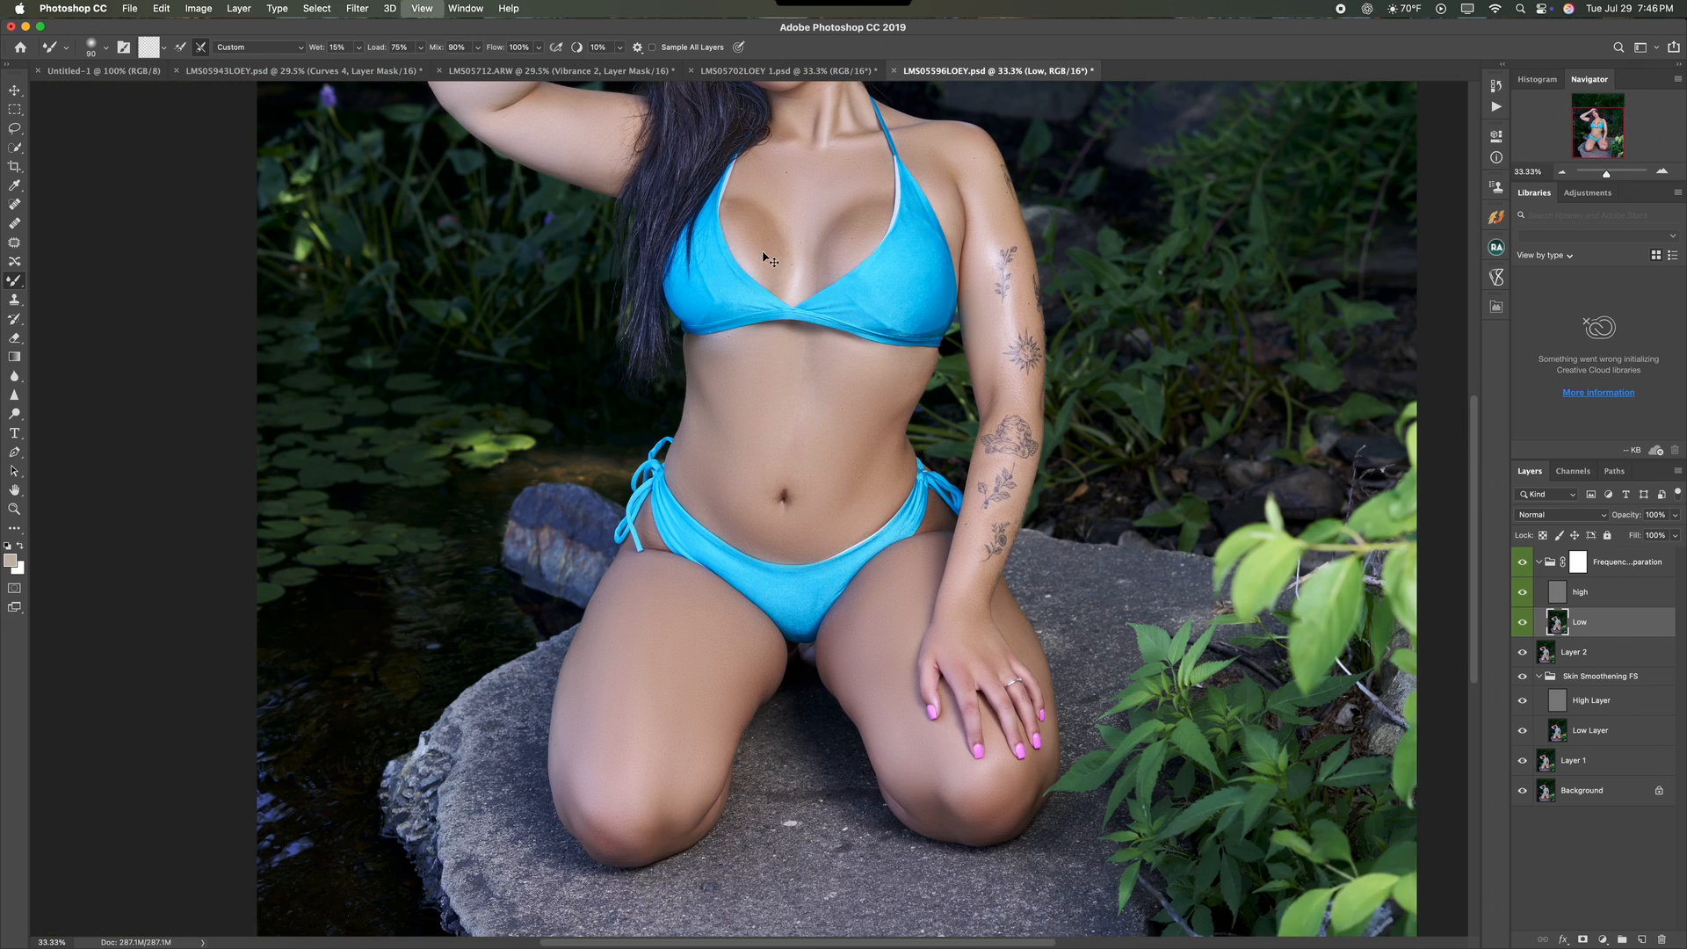
key(super+equal)
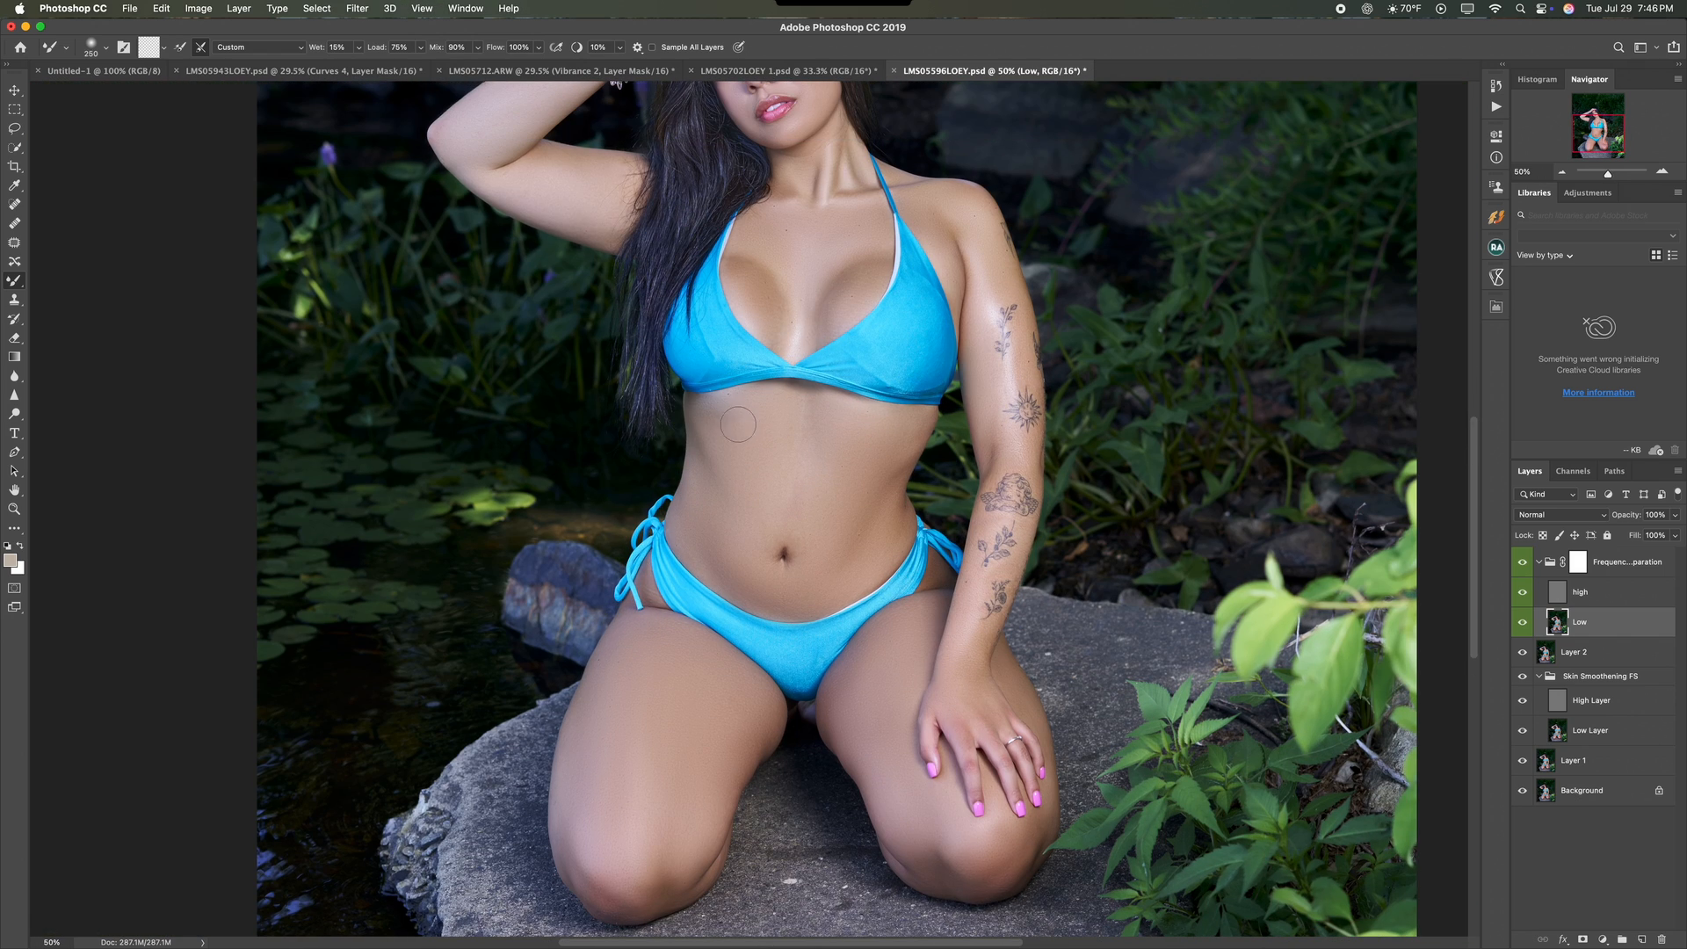
key(super+equal)
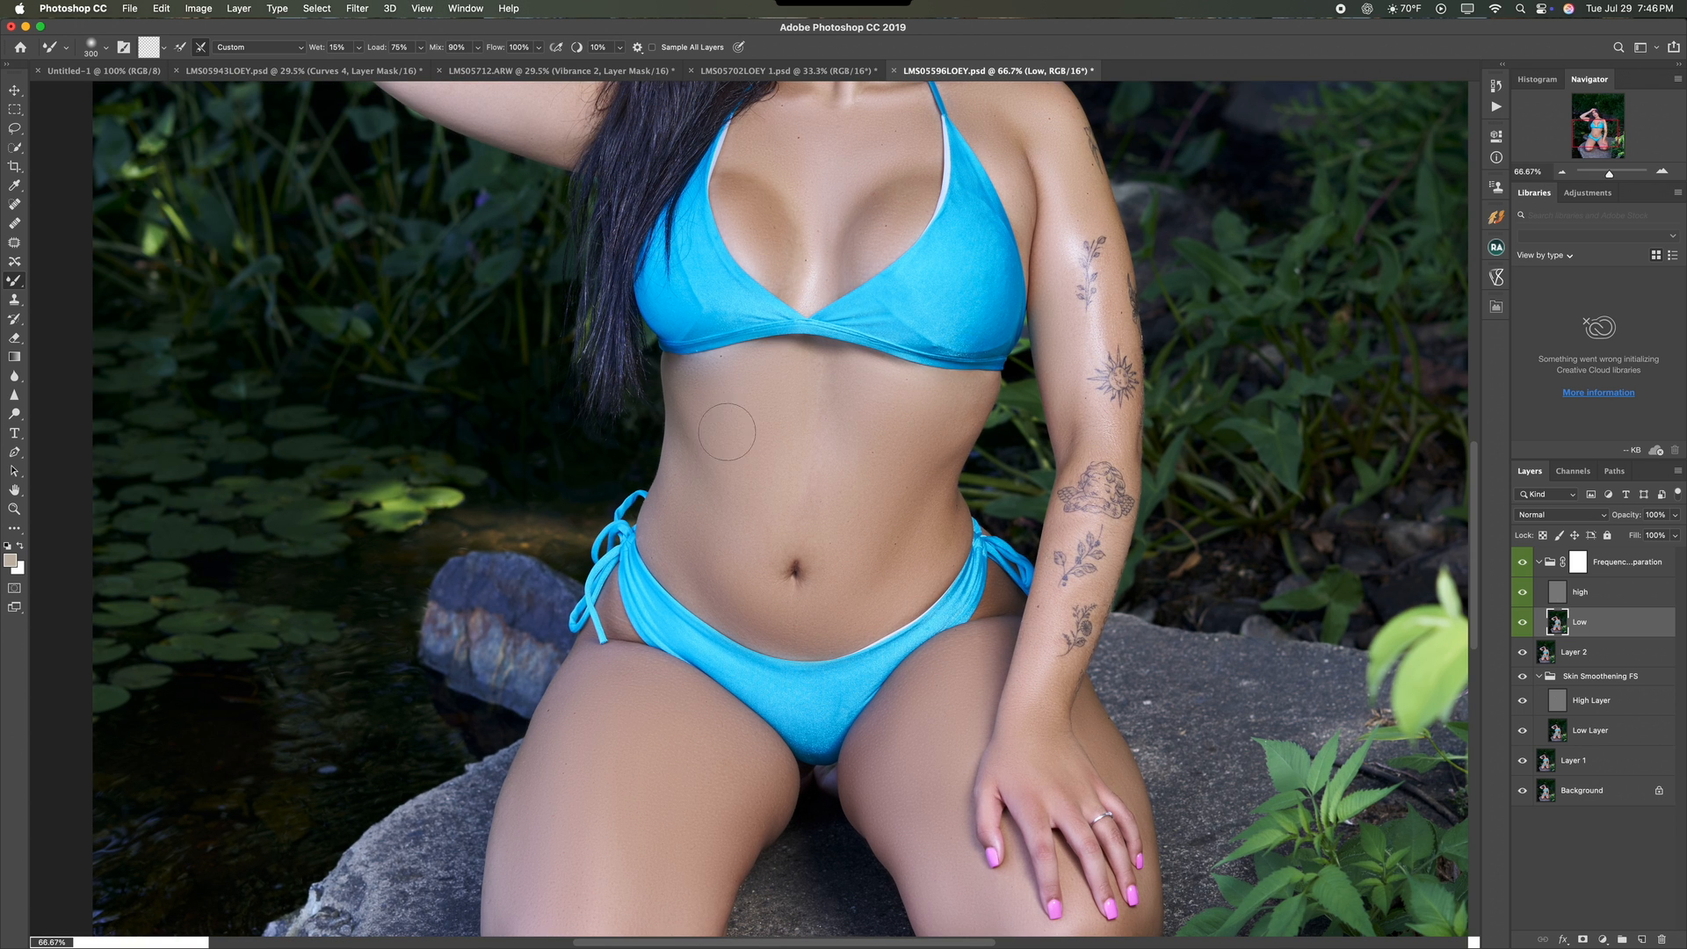
mouse_move(727, 431)
mouse_down()
mouse_move(749, 480)
mouse_move(775, 450)
mouse_move(731, 589)
mouse_move(700, 532)
mouse_up()
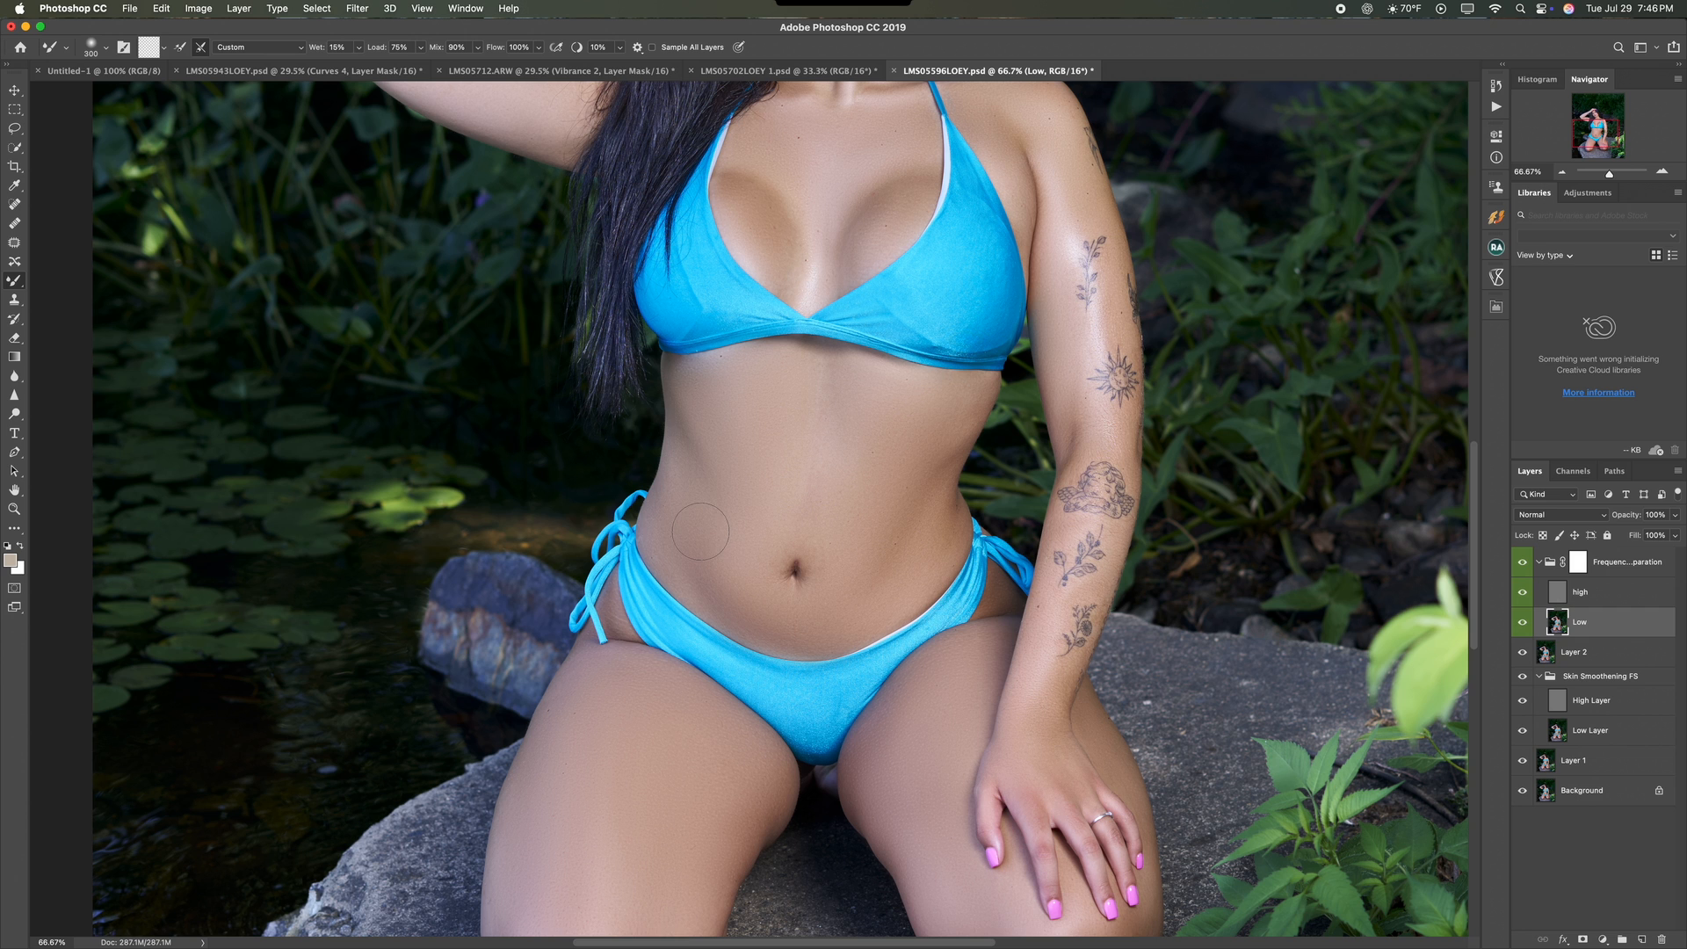
Step: Soften the tonal transitions along the middle of the abdomen, above the navel and across the ribs, with resized Mixer Brushes
key(bracketright)
key(bracketright)
key(bracketright)
key(bracketright)
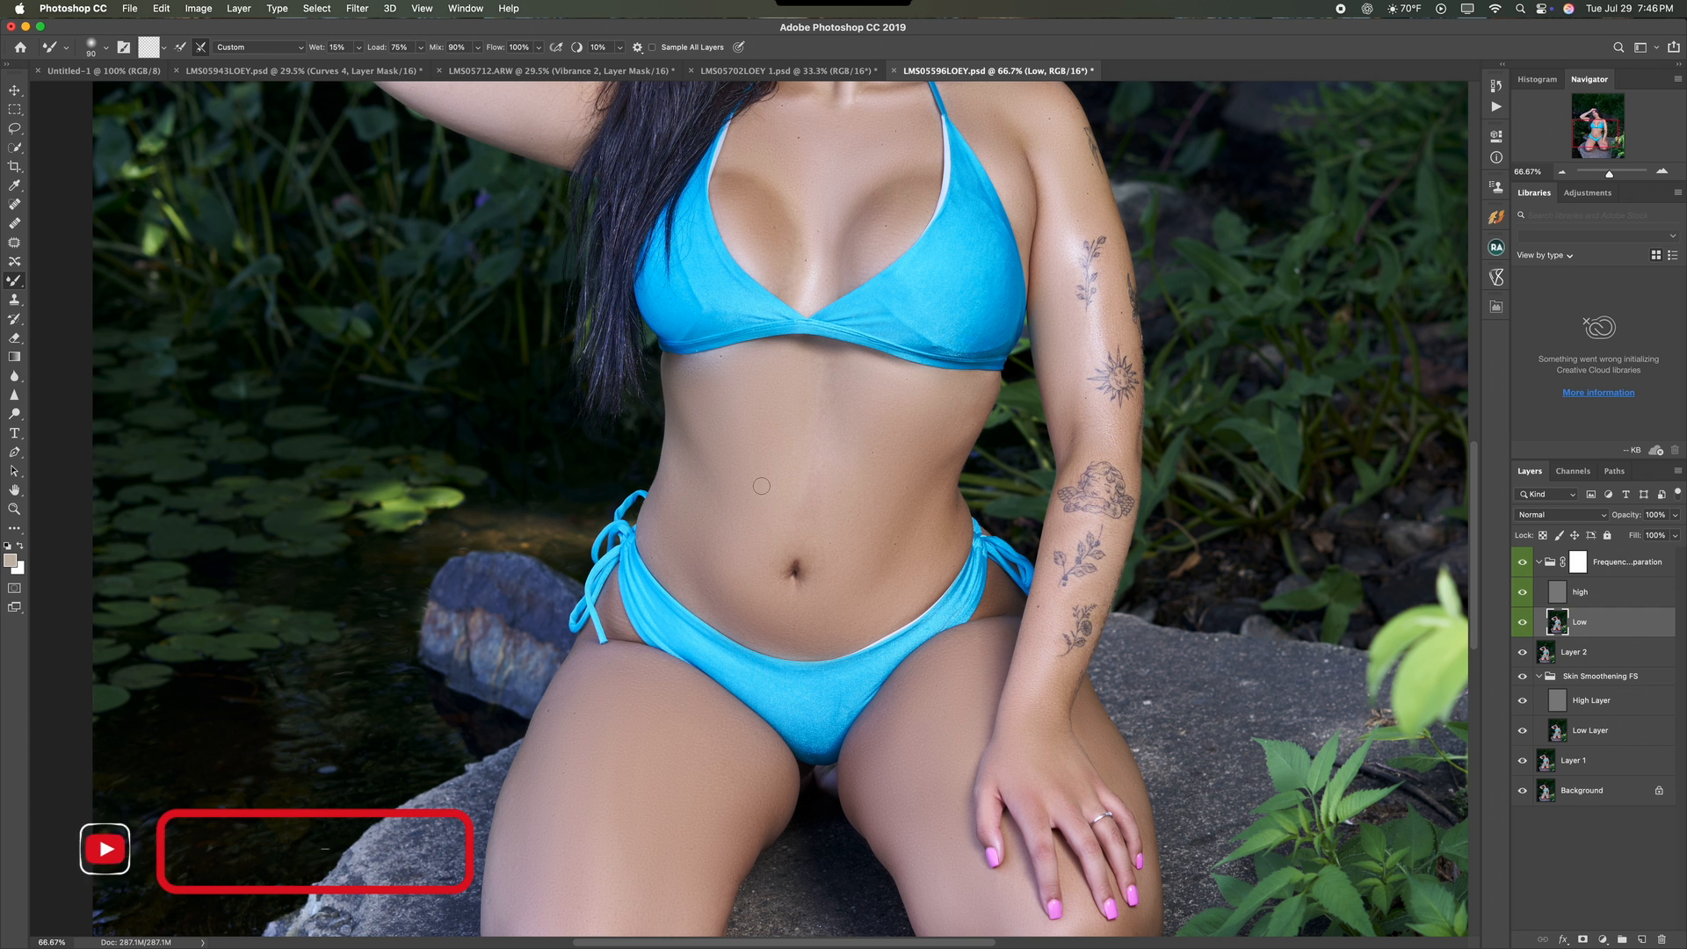
mouse_move(677, 528)
mouse_down()
mouse_move(664, 504)
mouse_move(689, 576)
mouse_move(747, 604)
mouse_move(795, 624)
mouse_move(875, 618)
mouse_move(849, 593)
mouse_move(798, 448)
mouse_up()
key(bracketleft)
key(bracketleft)
key(bracketleft)
mouse_move(795, 452)
mouse_down()
mouse_move(771, 589)
mouse_move(784, 556)
mouse_up()
drag(840, 453, 840, 378)
mouse_move(841, 376)
mouse_down()
mouse_move(812, 356)
mouse_move(926, 384)
mouse_move(888, 377)
mouse_move(958, 424)
mouse_move(956, 444)
mouse_up()
Step: Blend the waist on the tattooed-arm side and the area across the navel with a 300 px Mixer Brush
key(bracketright)
key(bracketright)
key(bracketright)
key(bracketright)
key(bracketleft)
key(bracketleft)
key(bracketright)
key(bracketright)
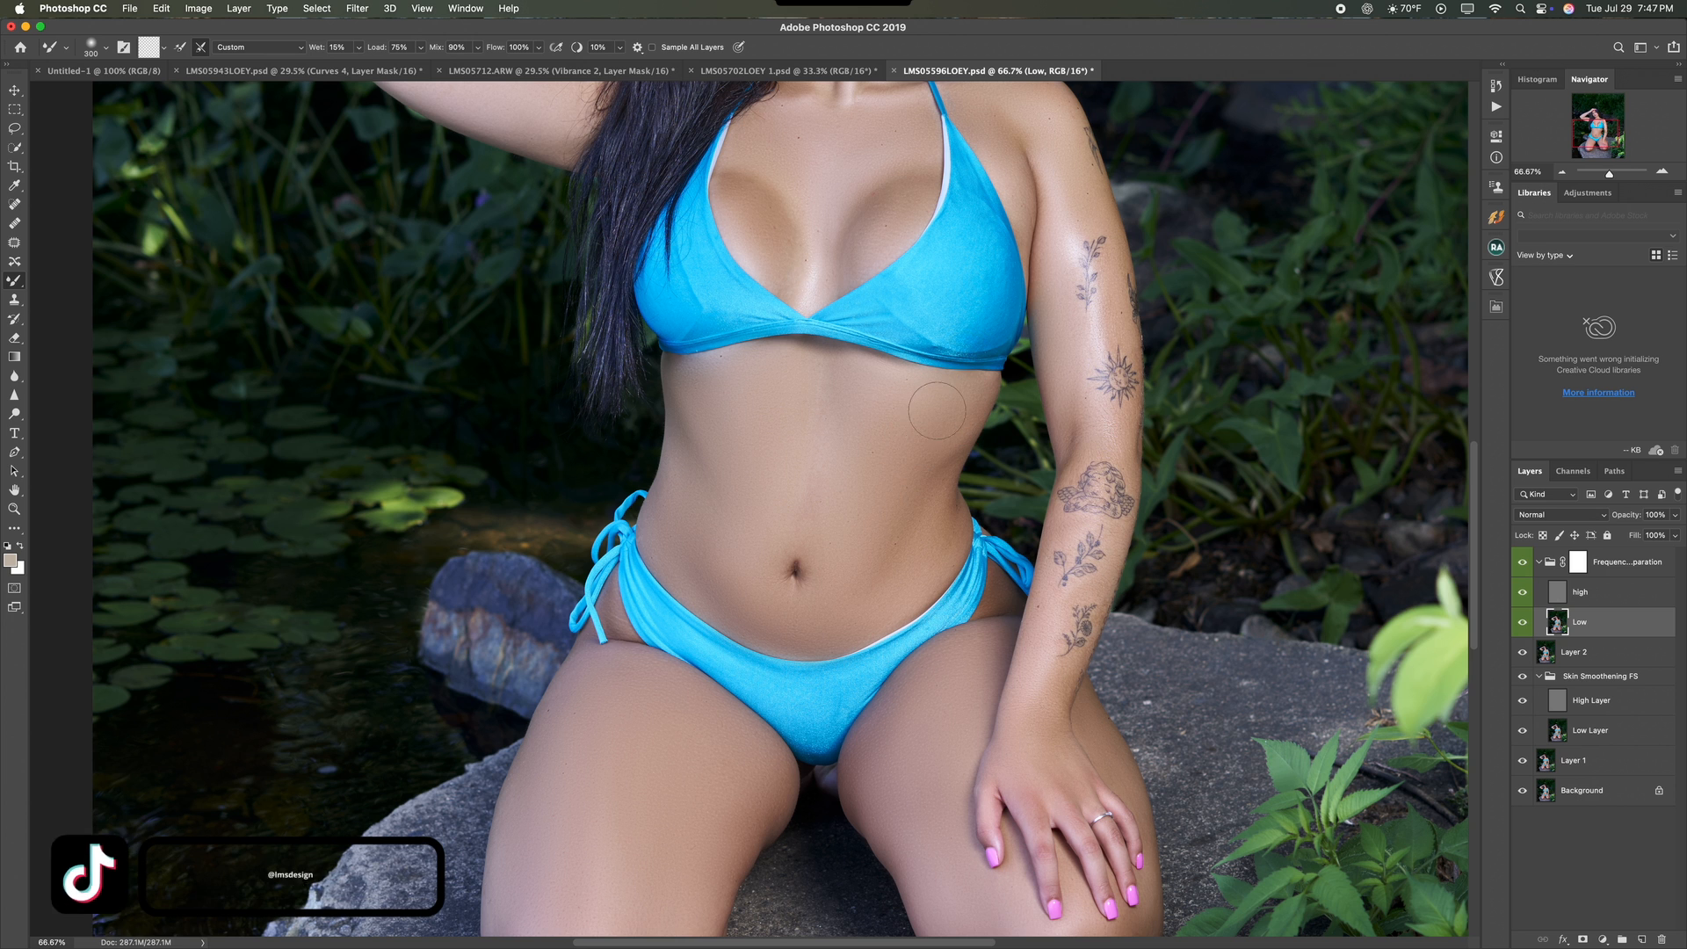
mouse_move(949, 517)
mouse_down()
mouse_move(947, 555)
mouse_move(899, 541)
mouse_move(888, 579)
mouse_move(911, 595)
mouse_move(871, 624)
mouse_move(883, 527)
mouse_move(826, 388)
mouse_move(803, 518)
mouse_up()
Step: Toggle the frequency separation group's visibility to compare the skin before and after smoothing
scroll(803, 525, up, 4)
scroll(803, 525, up, 5)
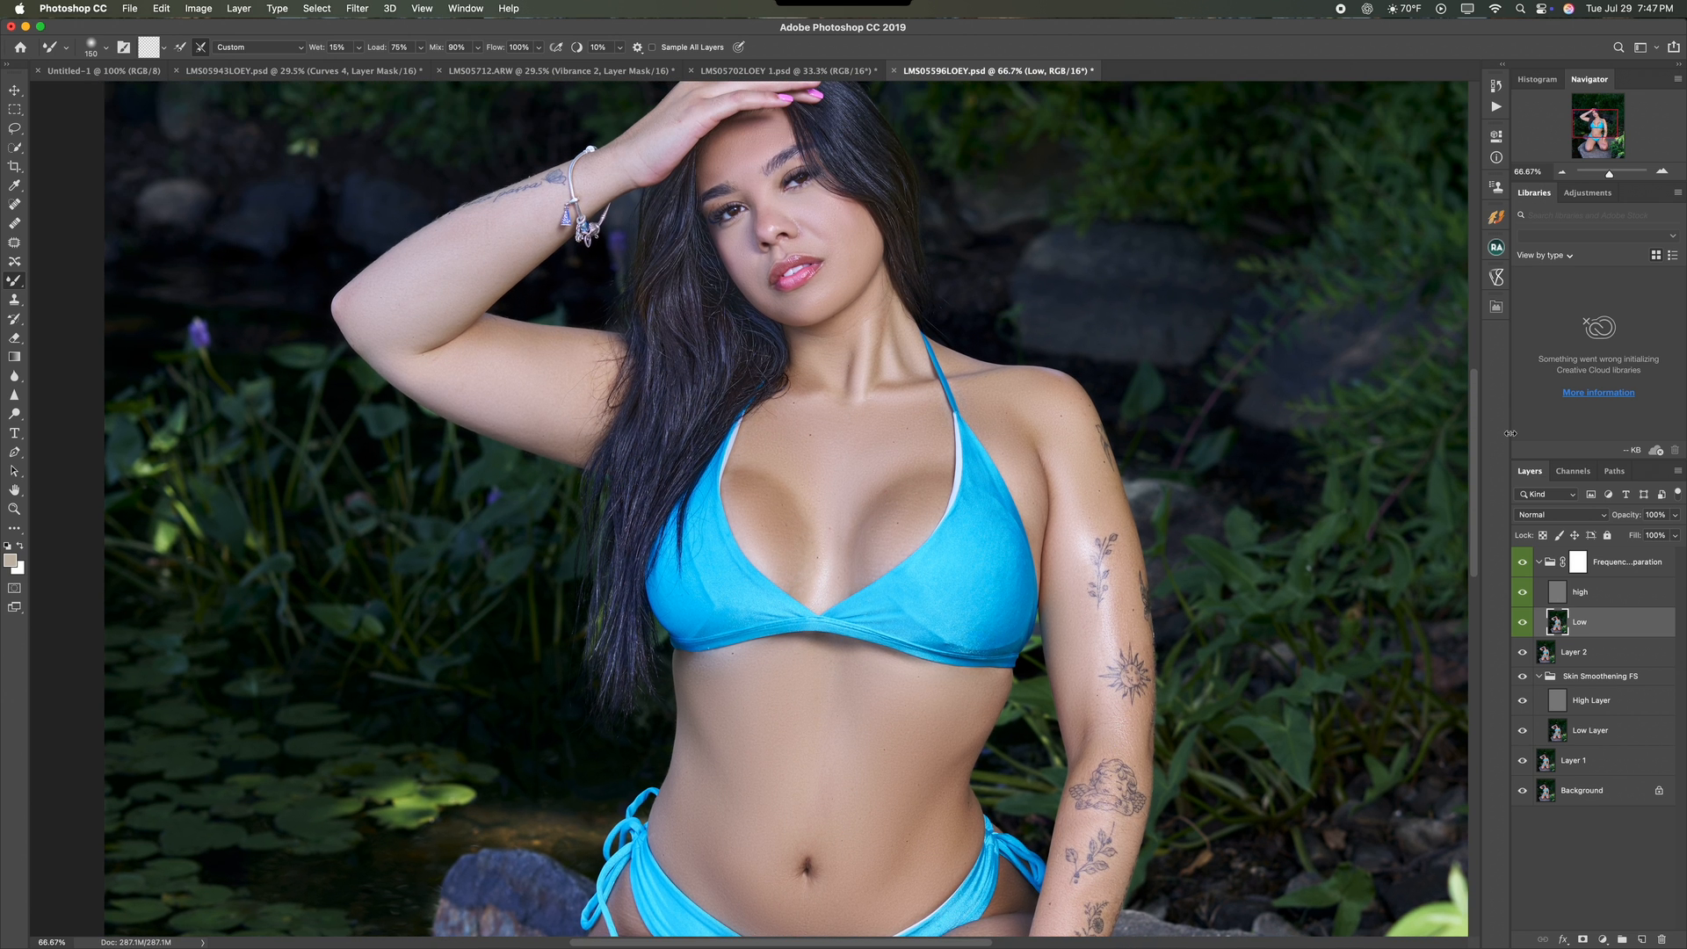
click(1526, 563)
click(1526, 564)
Step: Even out the skin of the raised arm along the upper arm and around the elbow
scroll(484, 266, left, 3)
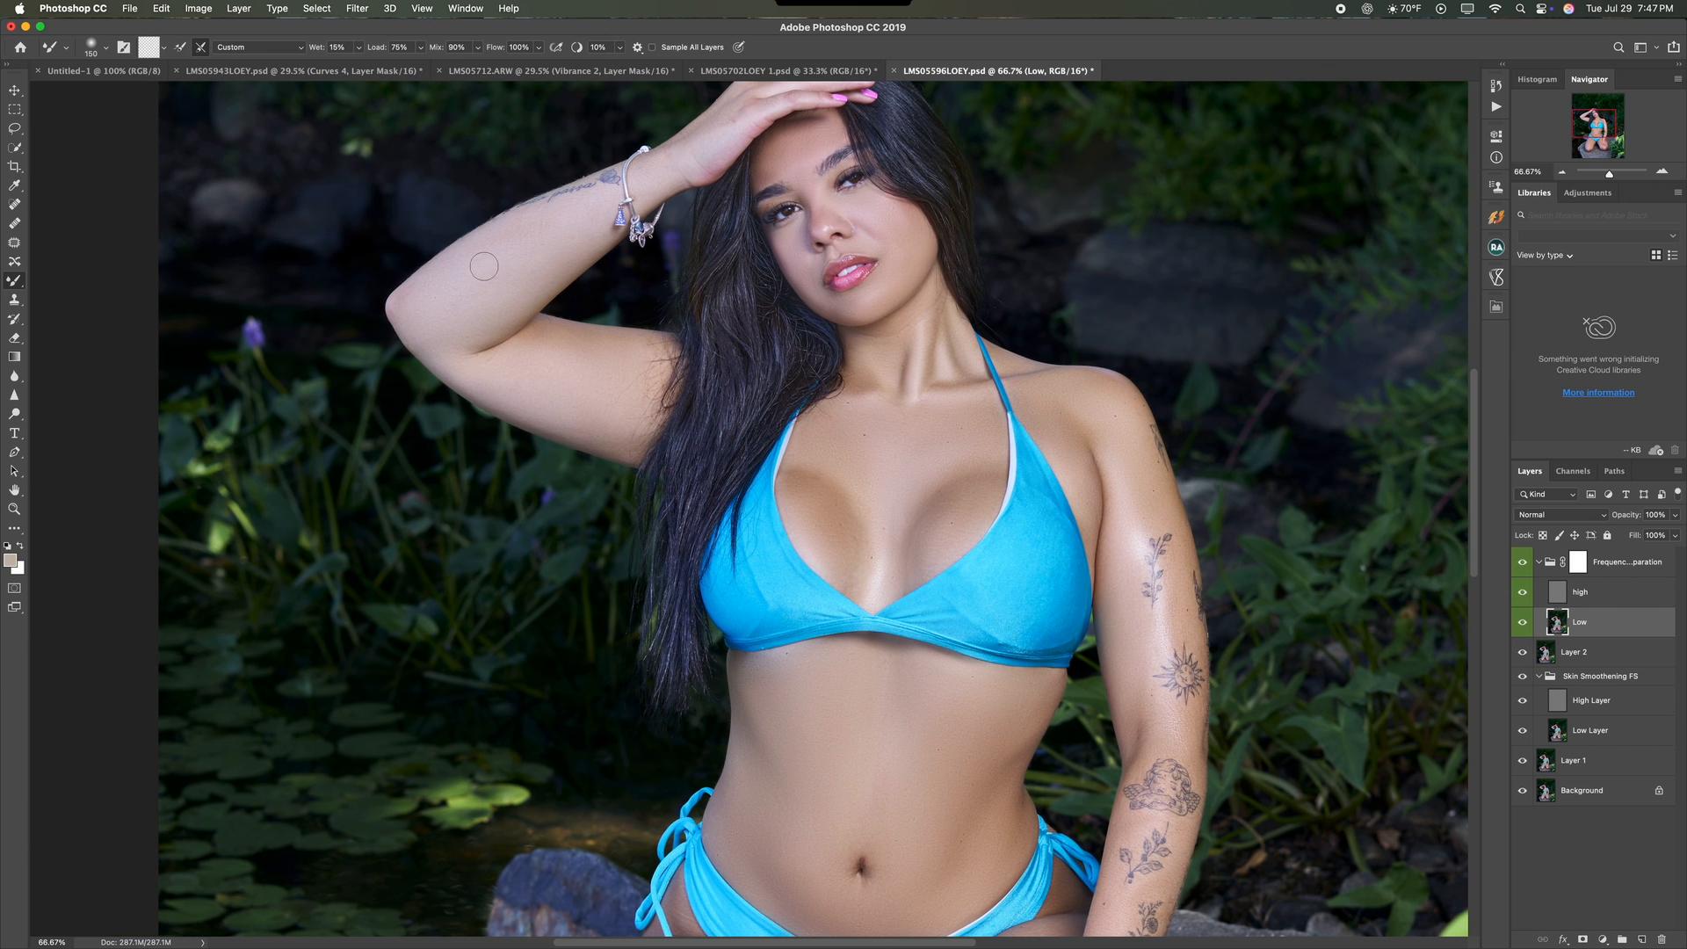
right_click(598, 420)
key(Escape)
mouse_move(576, 419)
mouse_down()
mouse_move(536, 374)
mouse_move(574, 351)
mouse_move(633, 349)
mouse_move(632, 402)
mouse_move(568, 370)
mouse_move(515, 373)
mouse_up()
mouse_move(437, 320)
mouse_down()
mouse_move(412, 302)
mouse_move(599, 196)
mouse_move(539, 237)
mouse_move(546, 264)
mouse_move(476, 302)
mouse_move(458, 289)
mouse_move(489, 318)
mouse_move(600, 238)
mouse_move(460, 331)
mouse_up()
scroll(705, 132, up, 3)
key(super+equal)
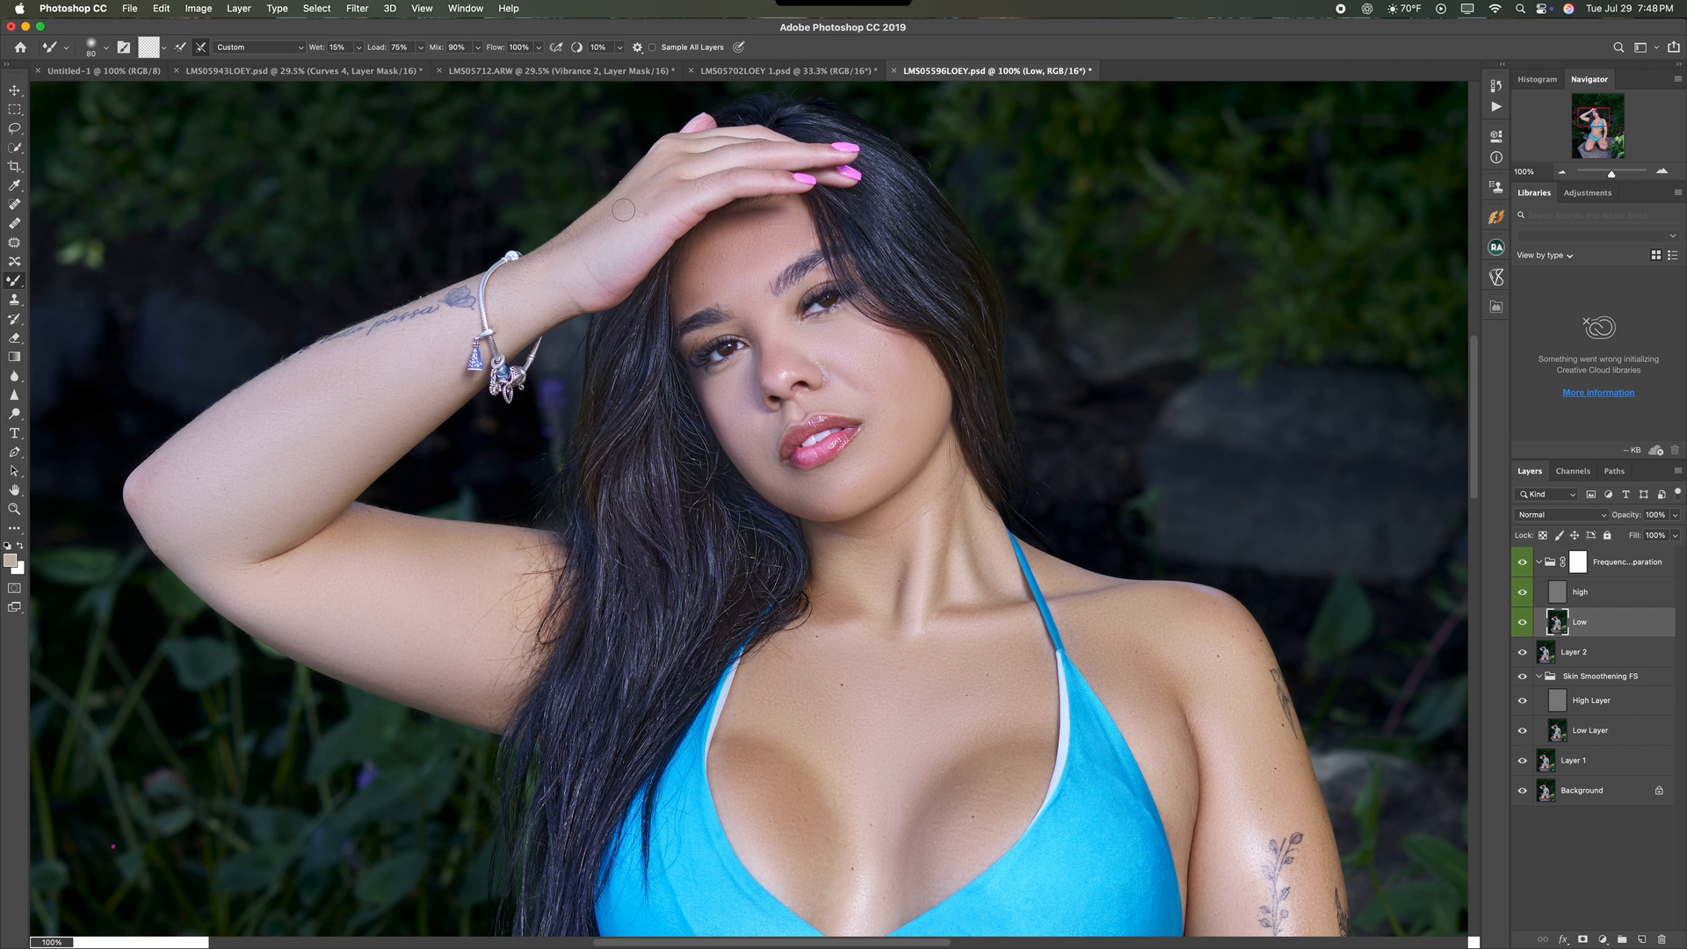
Step: Touch up the knee below the resting hand and the upper chest skin with the Mixer Brush
key(super+0)
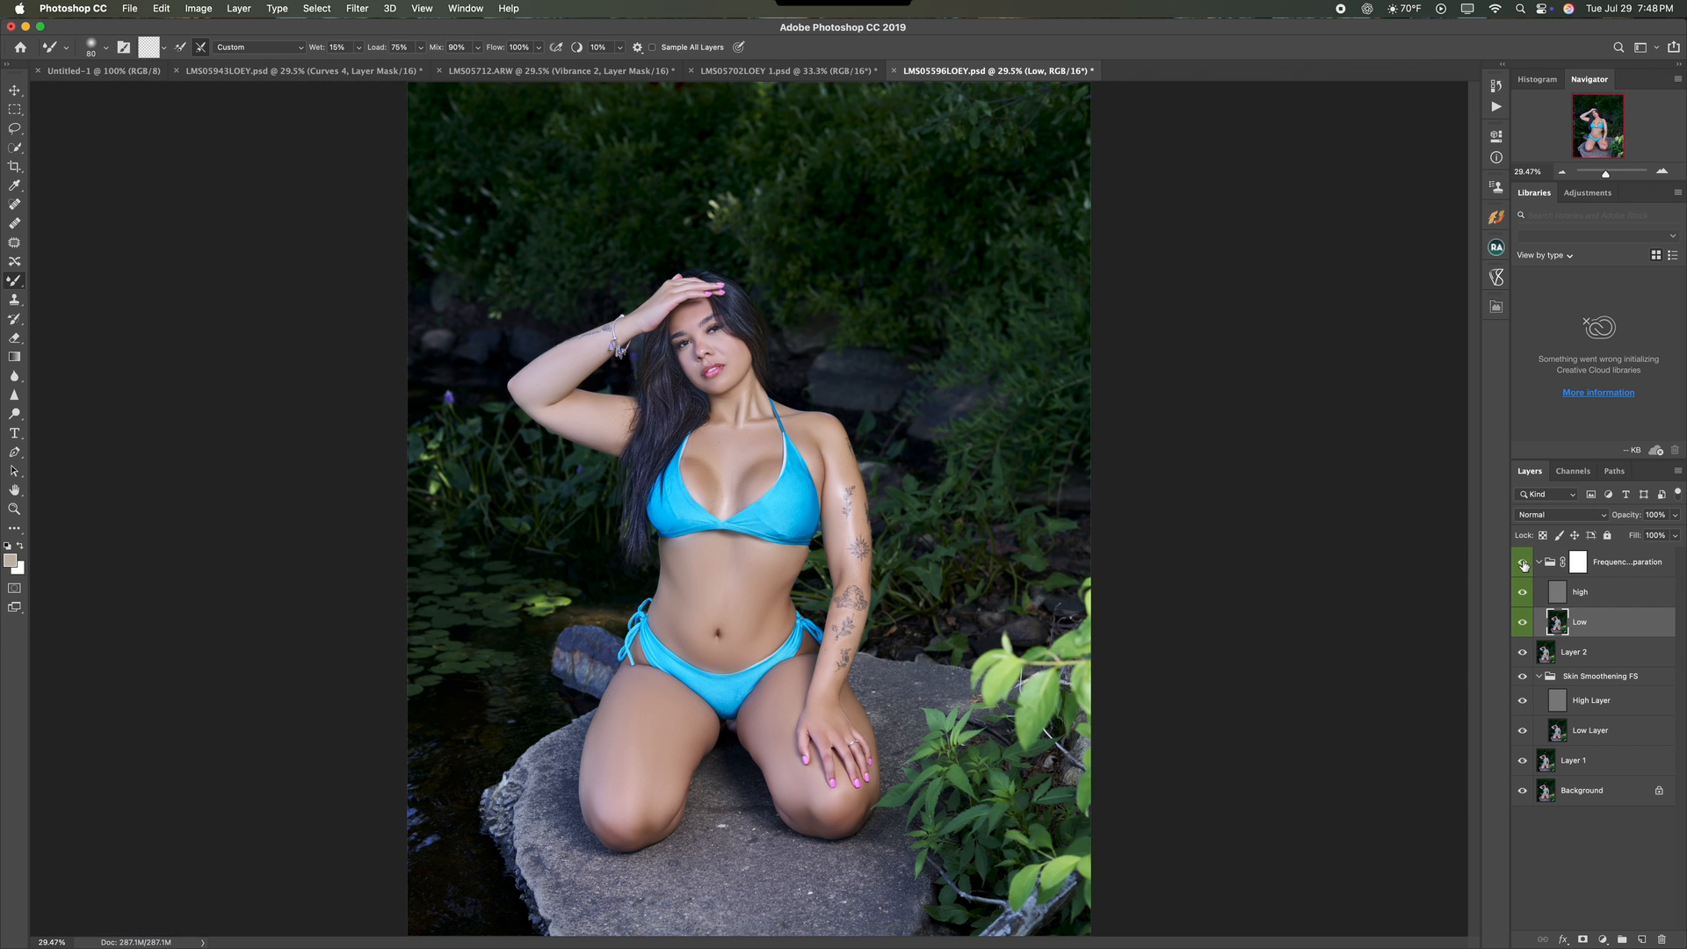
key(super+plus)
key(super+plus)
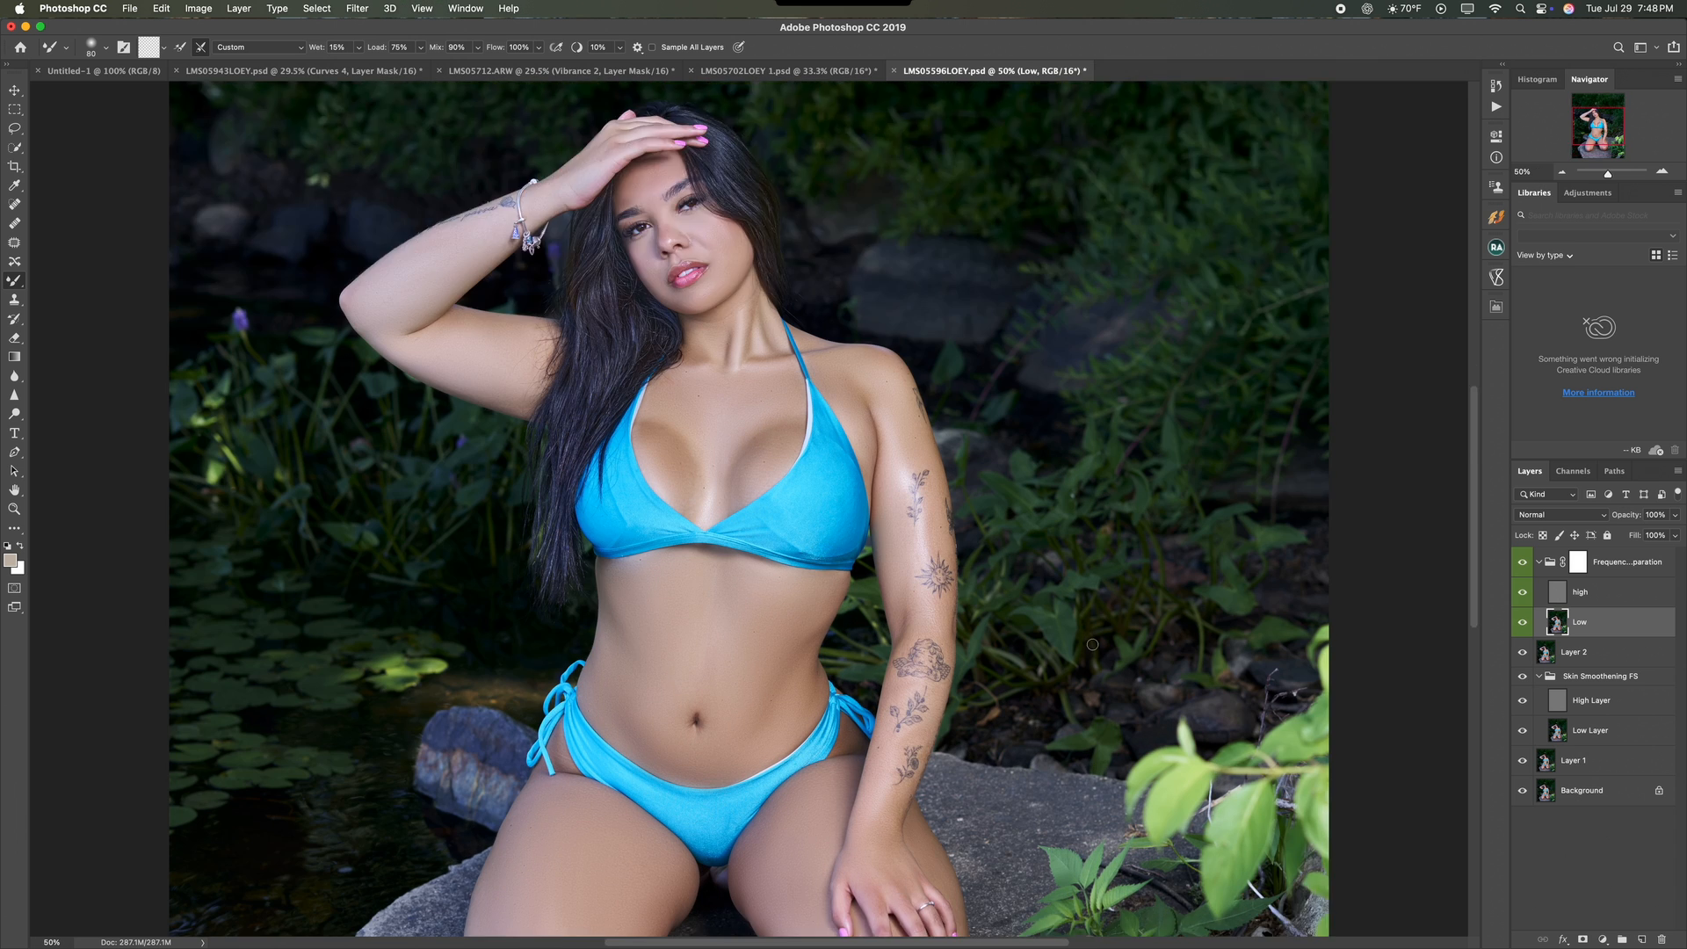
scroll(1091, 644, down, 5)
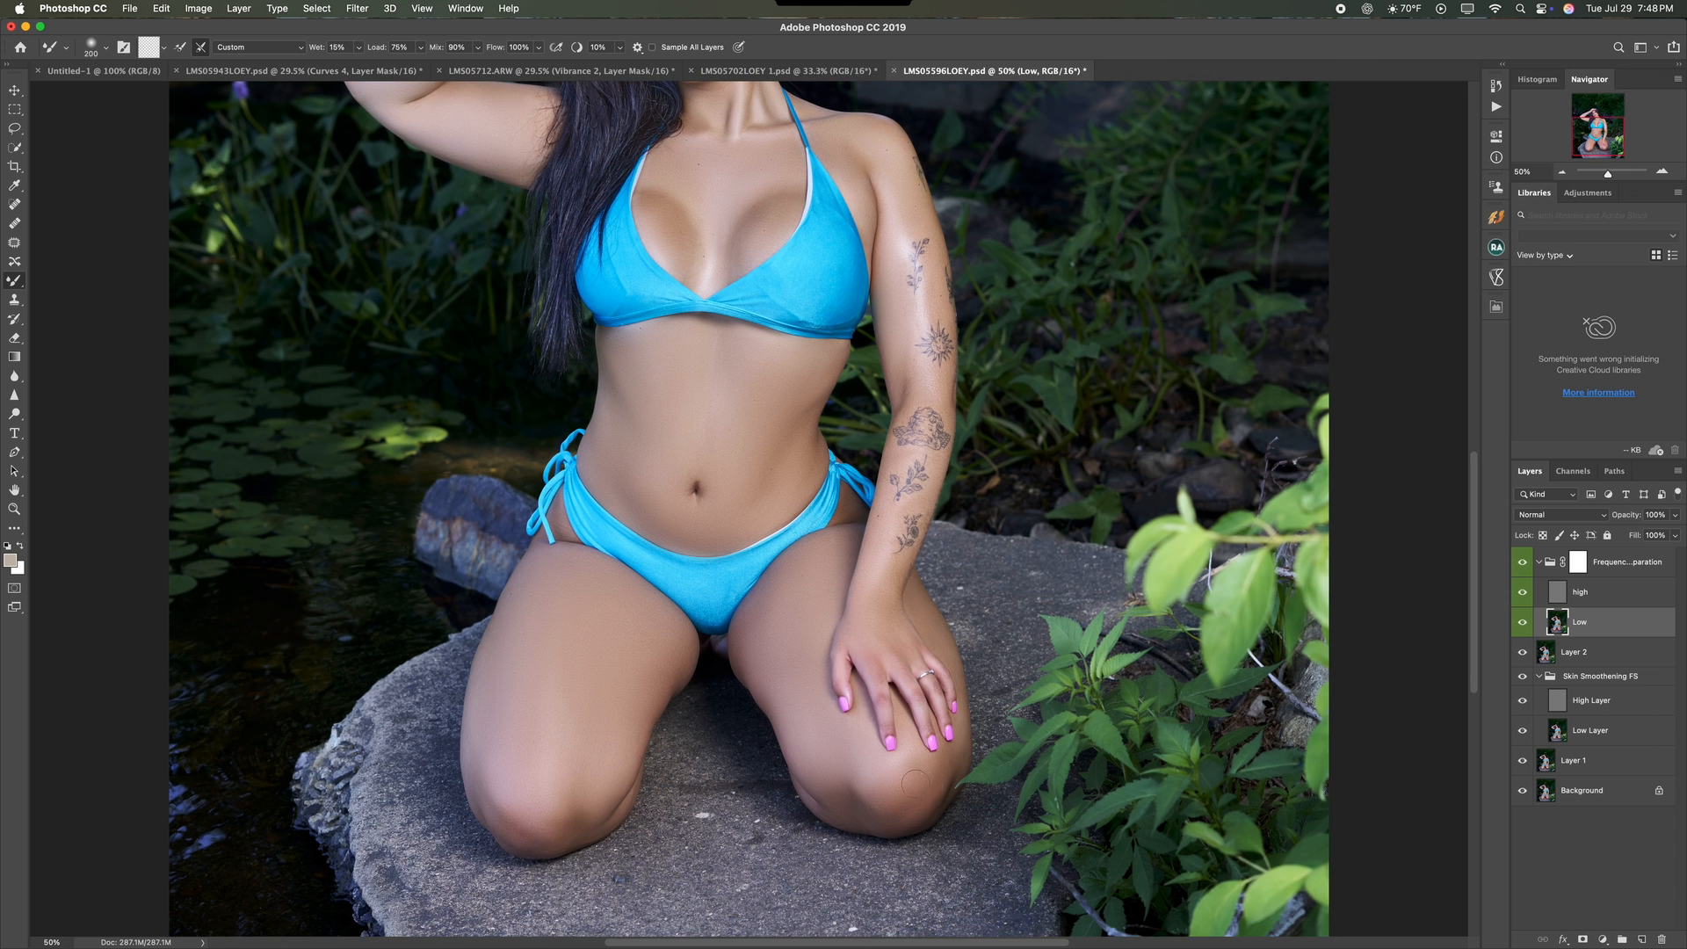
drag(915, 782, 871, 776)
mouse_move(879, 773)
mouse_down()
mouse_move(921, 770)
mouse_move(865, 761)
mouse_up()
drag(726, 209, 717, 242)
drag(768, 173, 787, 174)
Step: Examine the skin of the abdomen and hip at 200% magnification
key(super+plus)
key(super+plus)
scroll(565, 659, left, 10)
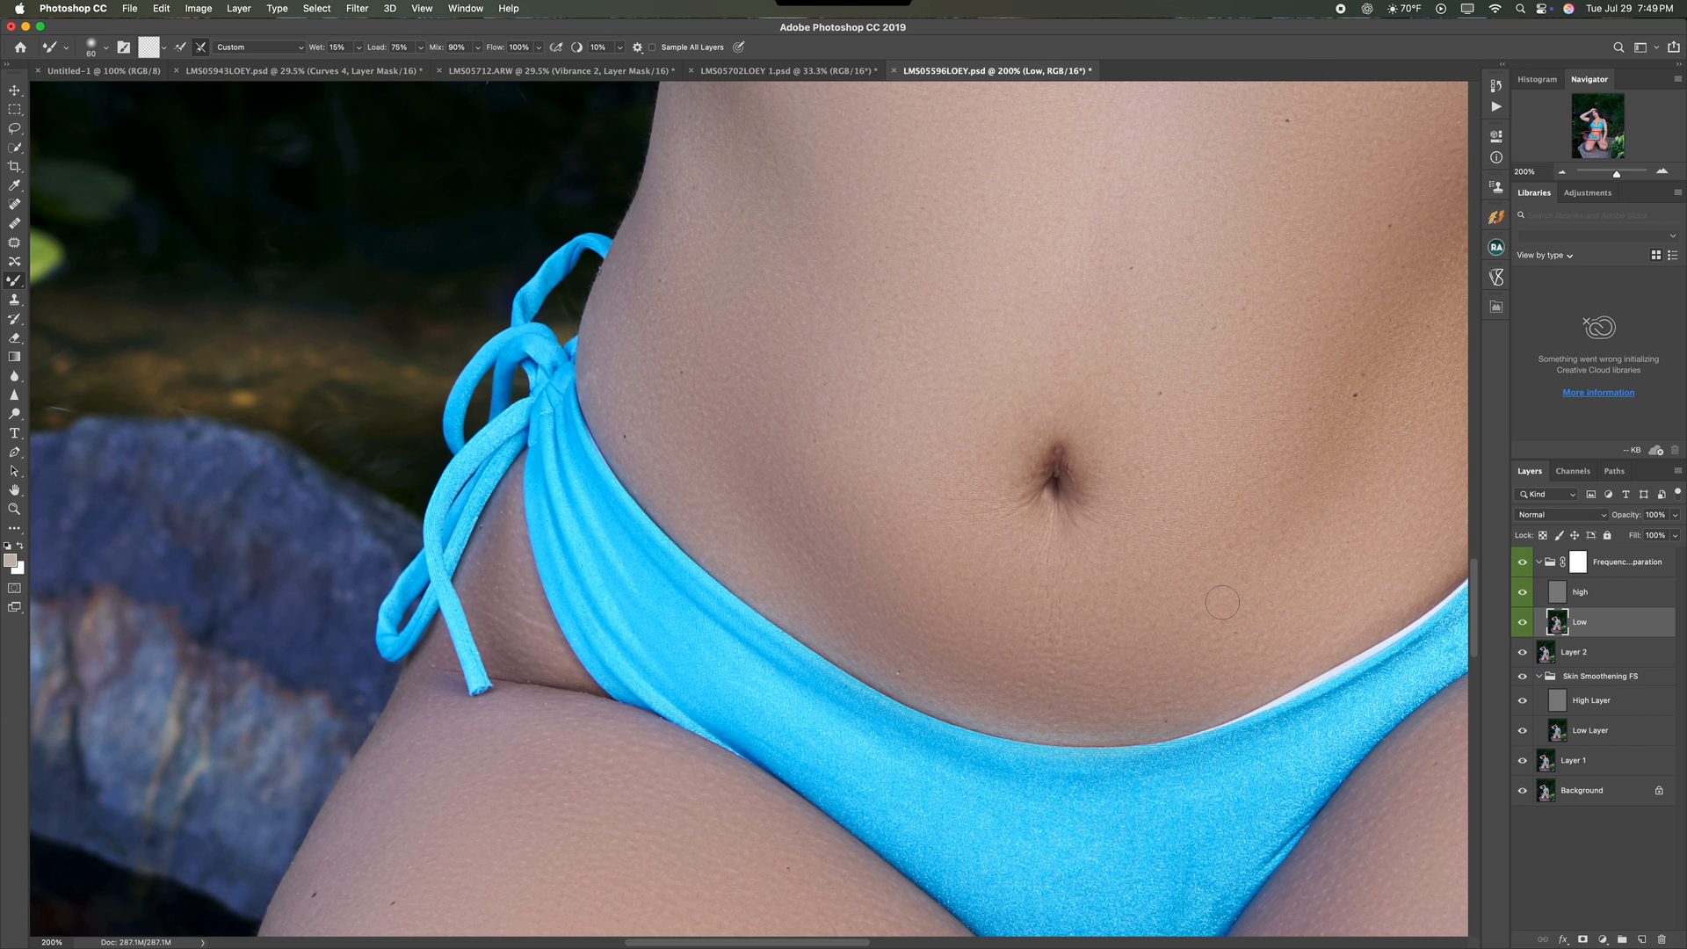
Step: Stamp all visible layers into a new merged layer above the frequency separation group
key(super+0)
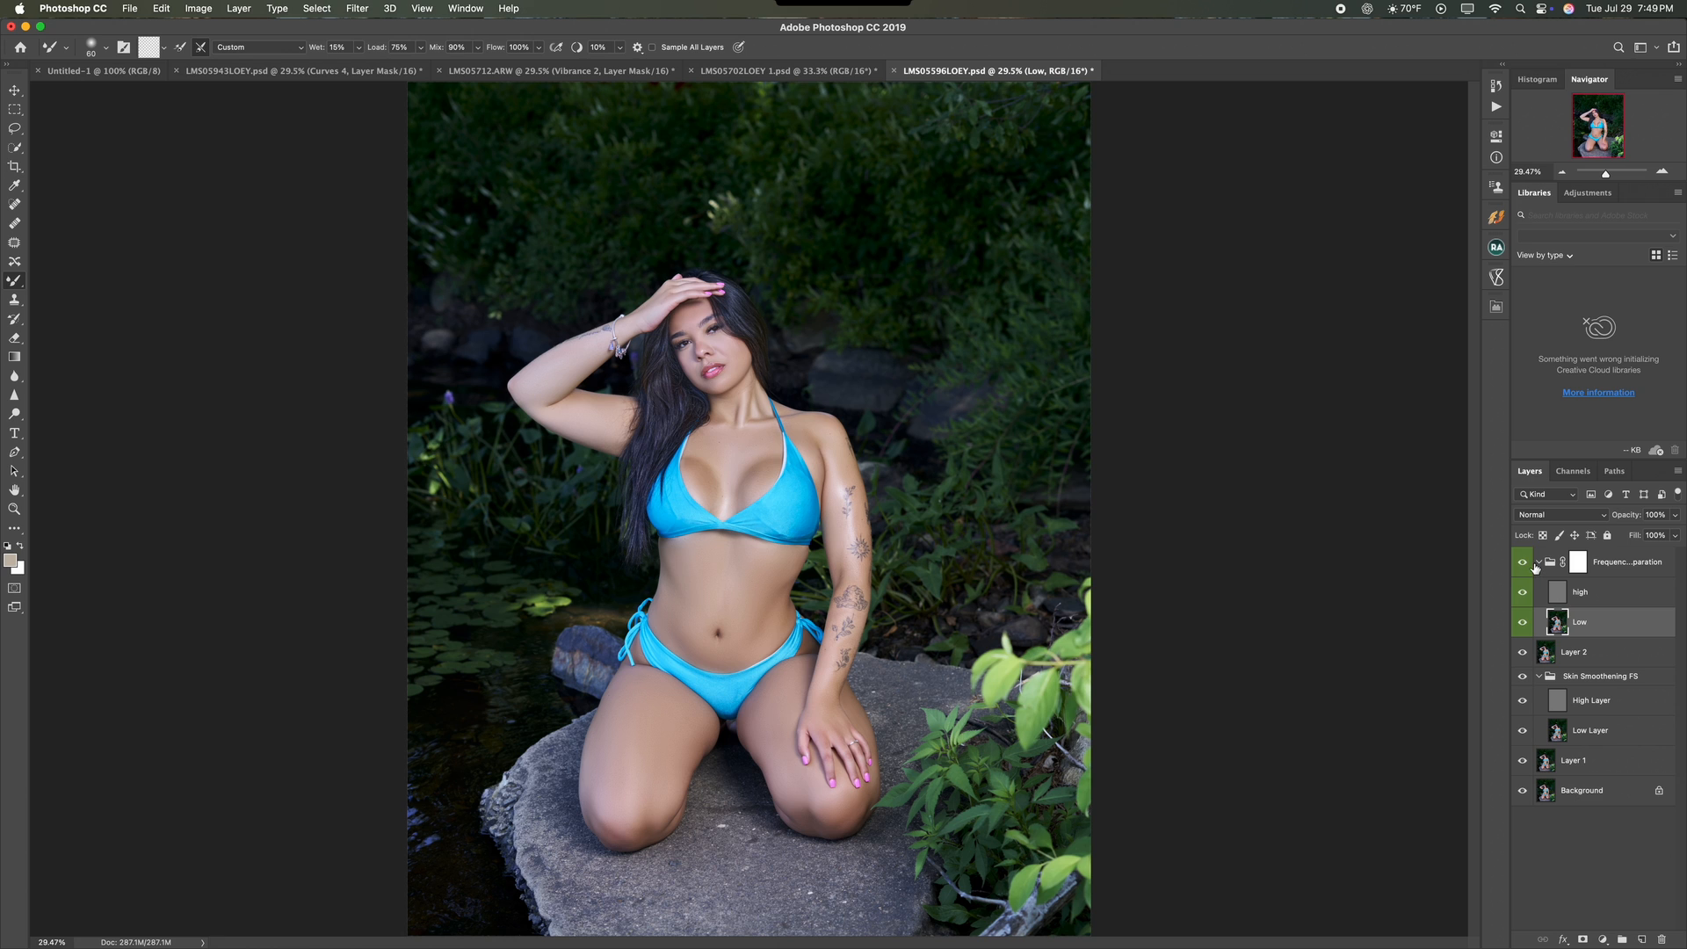
click(1624, 577)
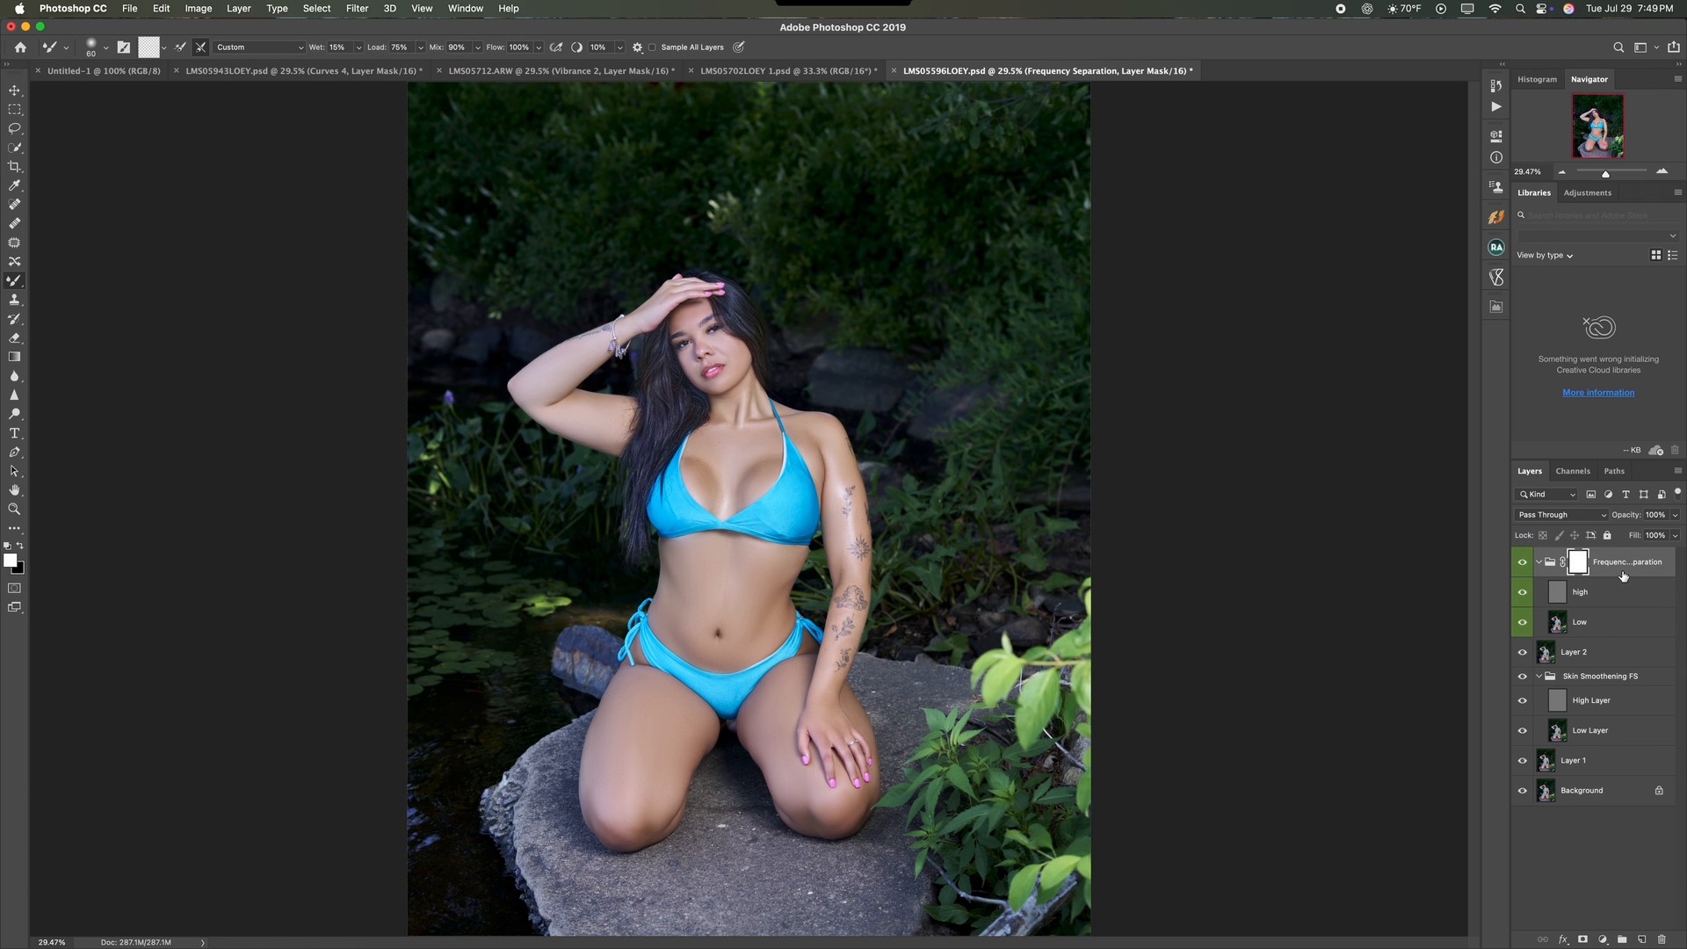
key(alt+shift+super+e)
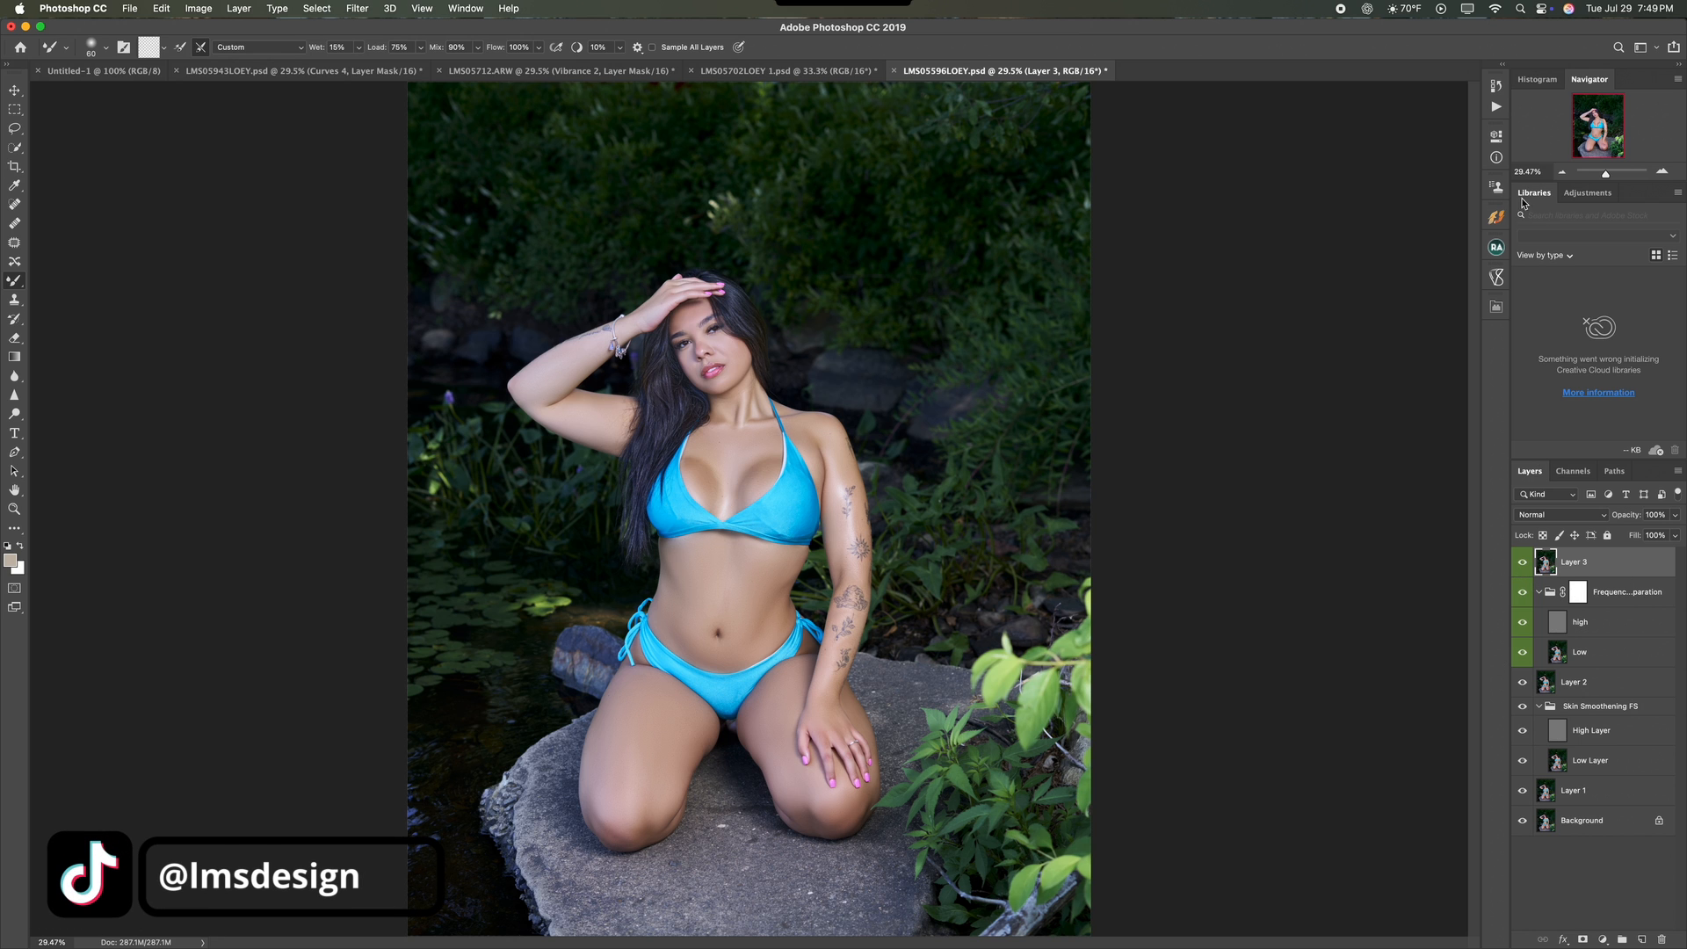
Step: Run the Beautify AI Retouch Frequency Separation action on the merged layer to create a black-masked group
click(1497, 217)
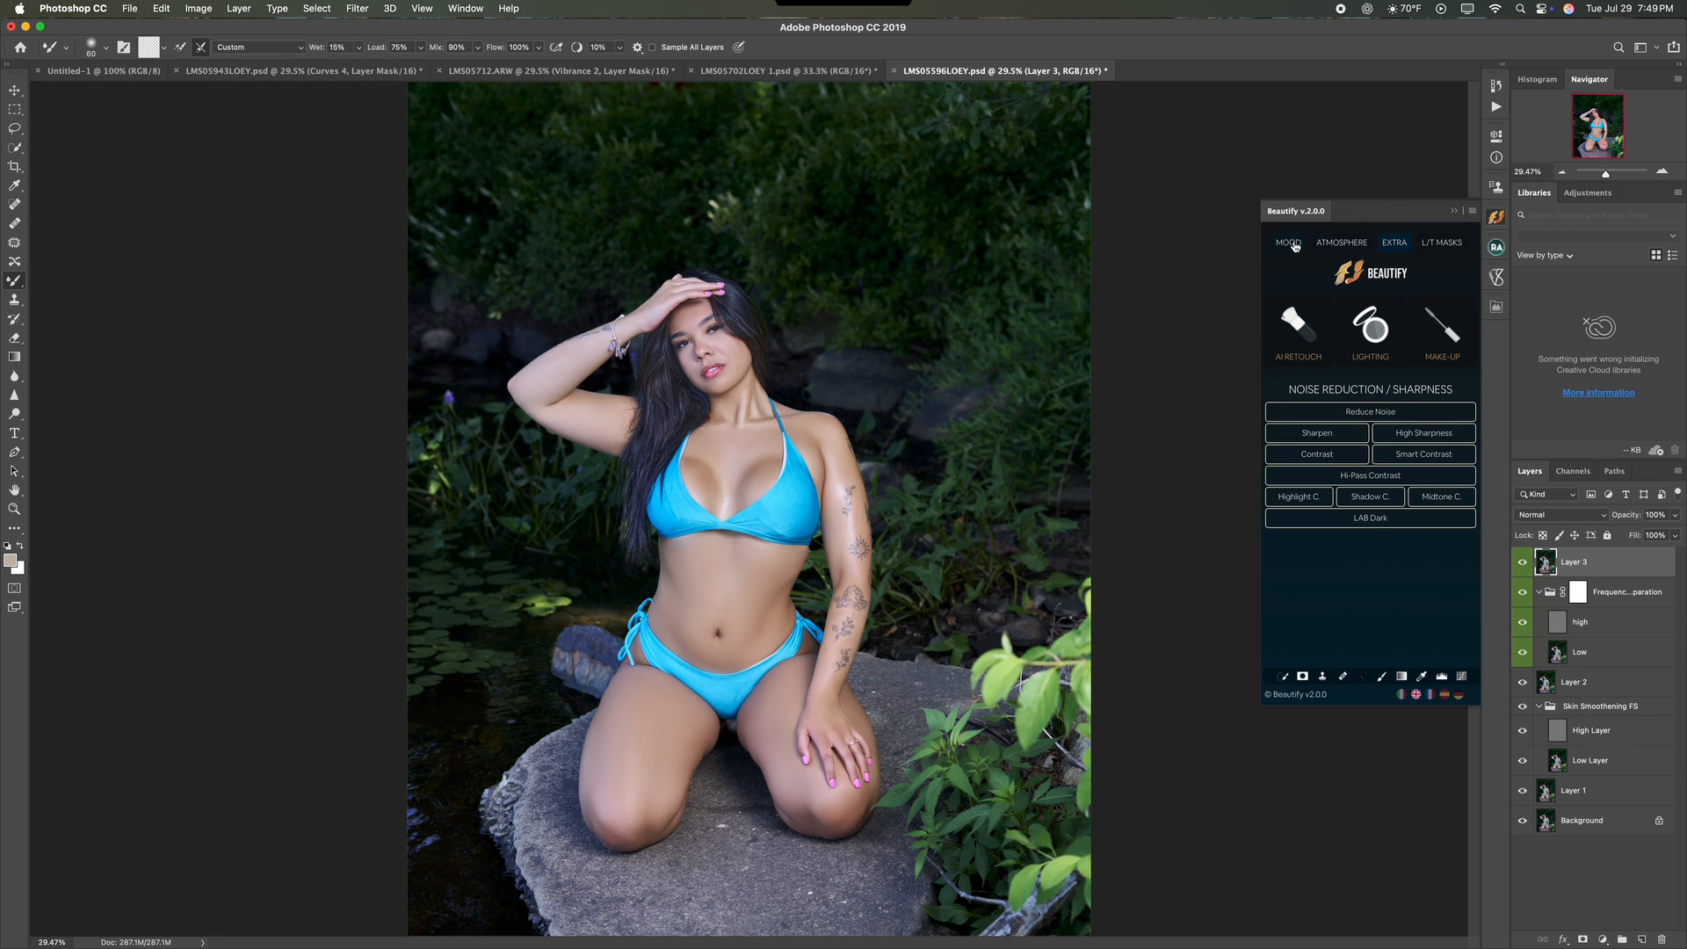
click(1371, 360)
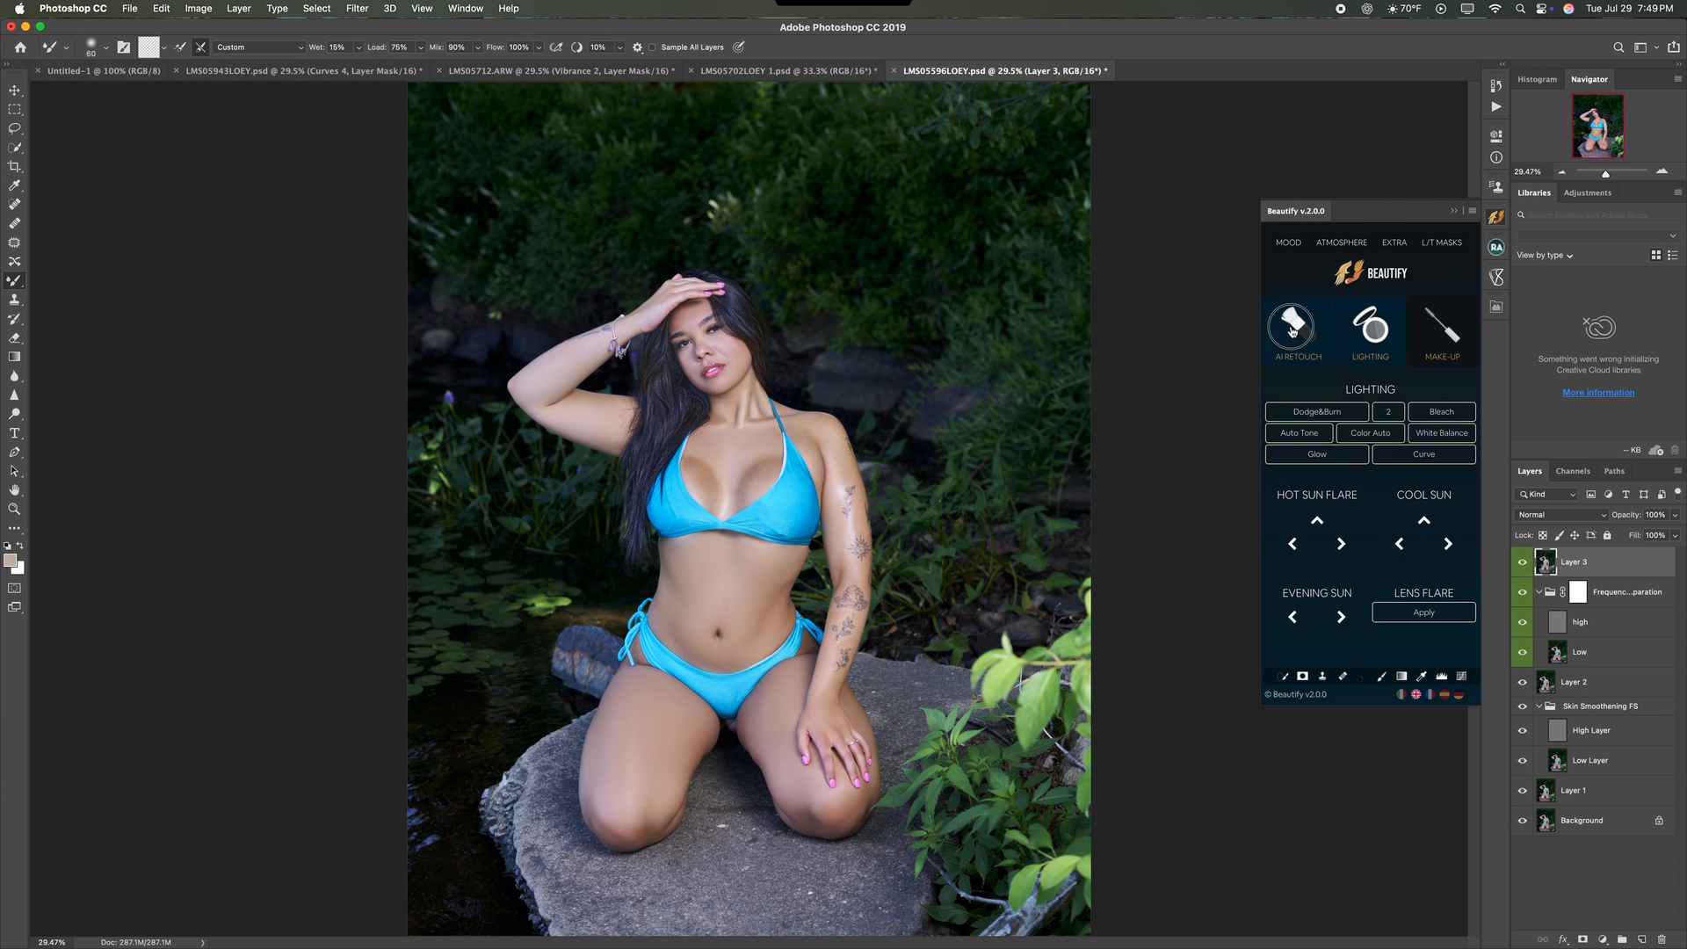
click(1293, 334)
click(1323, 413)
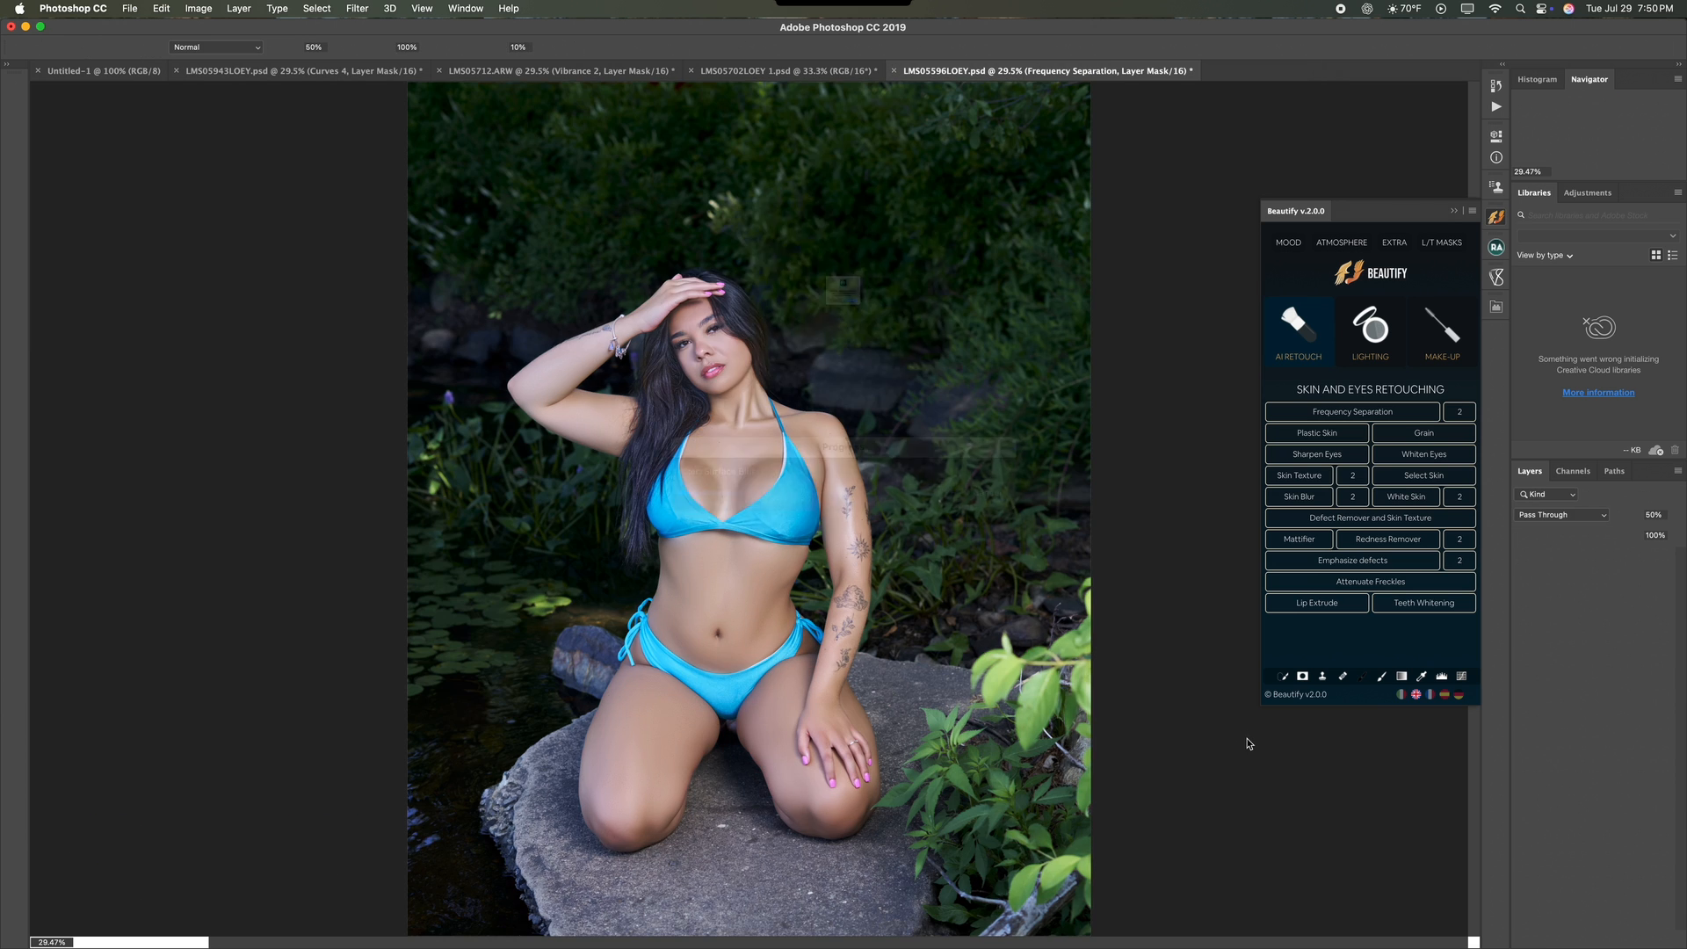
key(Return)
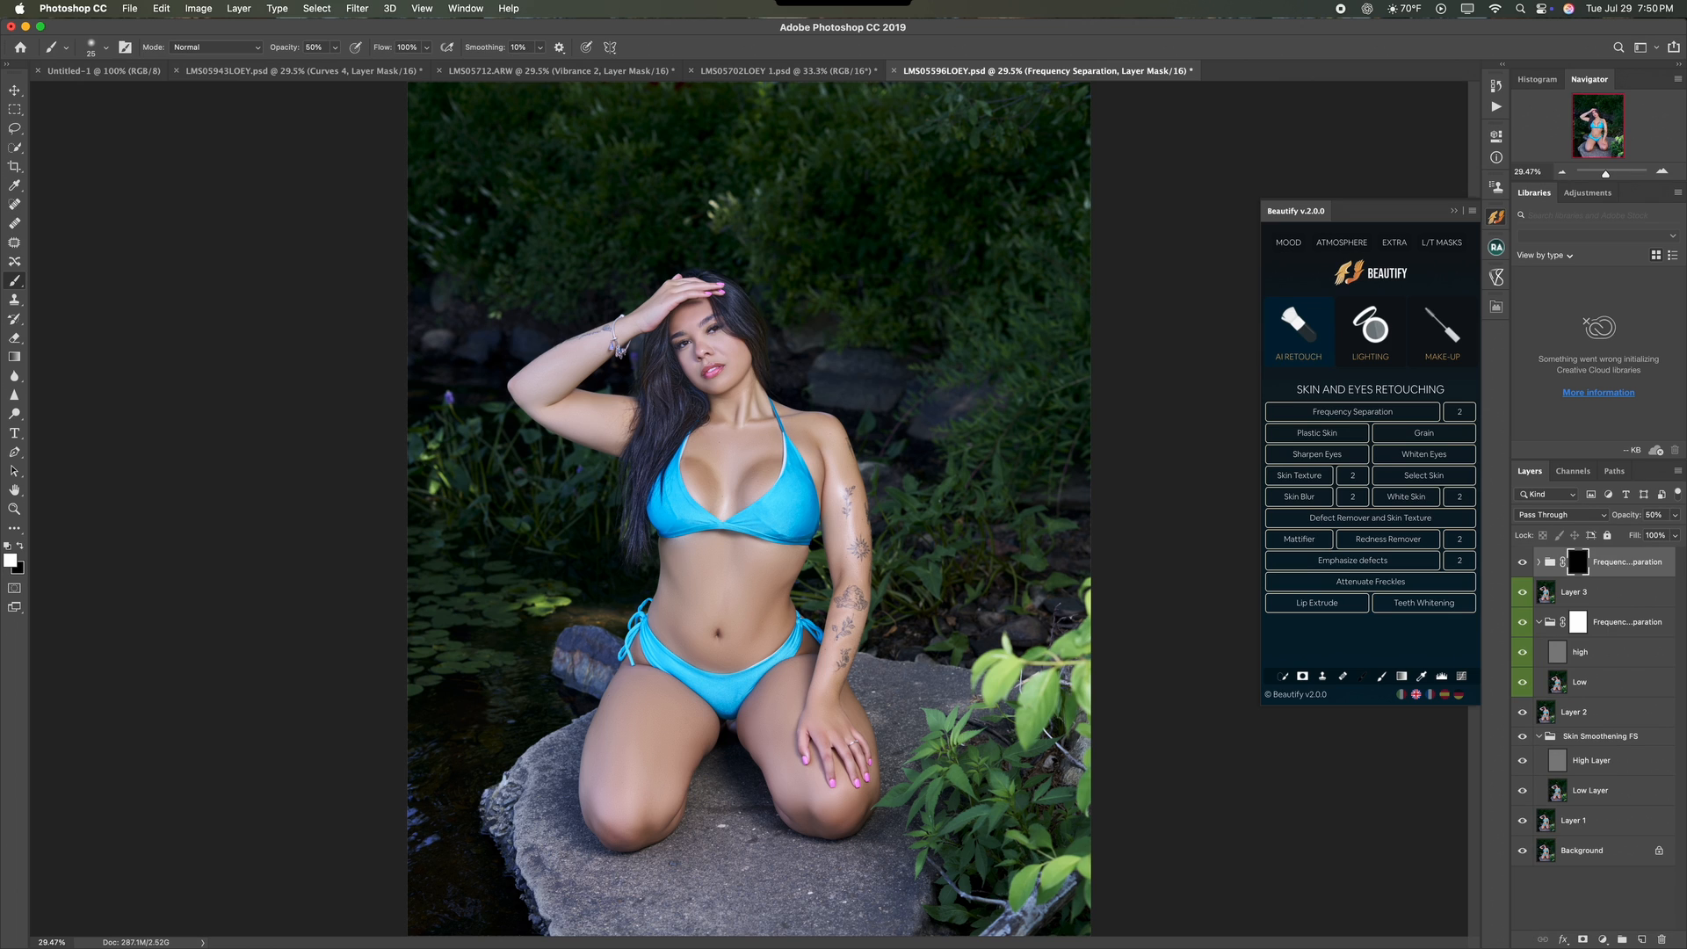
Step: Brush white at 15% opacity on the new group's mask over the forehead and nose bridge, and compare with the group hidden
key(super+plus)
key(super+plus)
key(super+plus)
key(super+plus)
drag(703, 308, 791, 800)
key(super+plus)
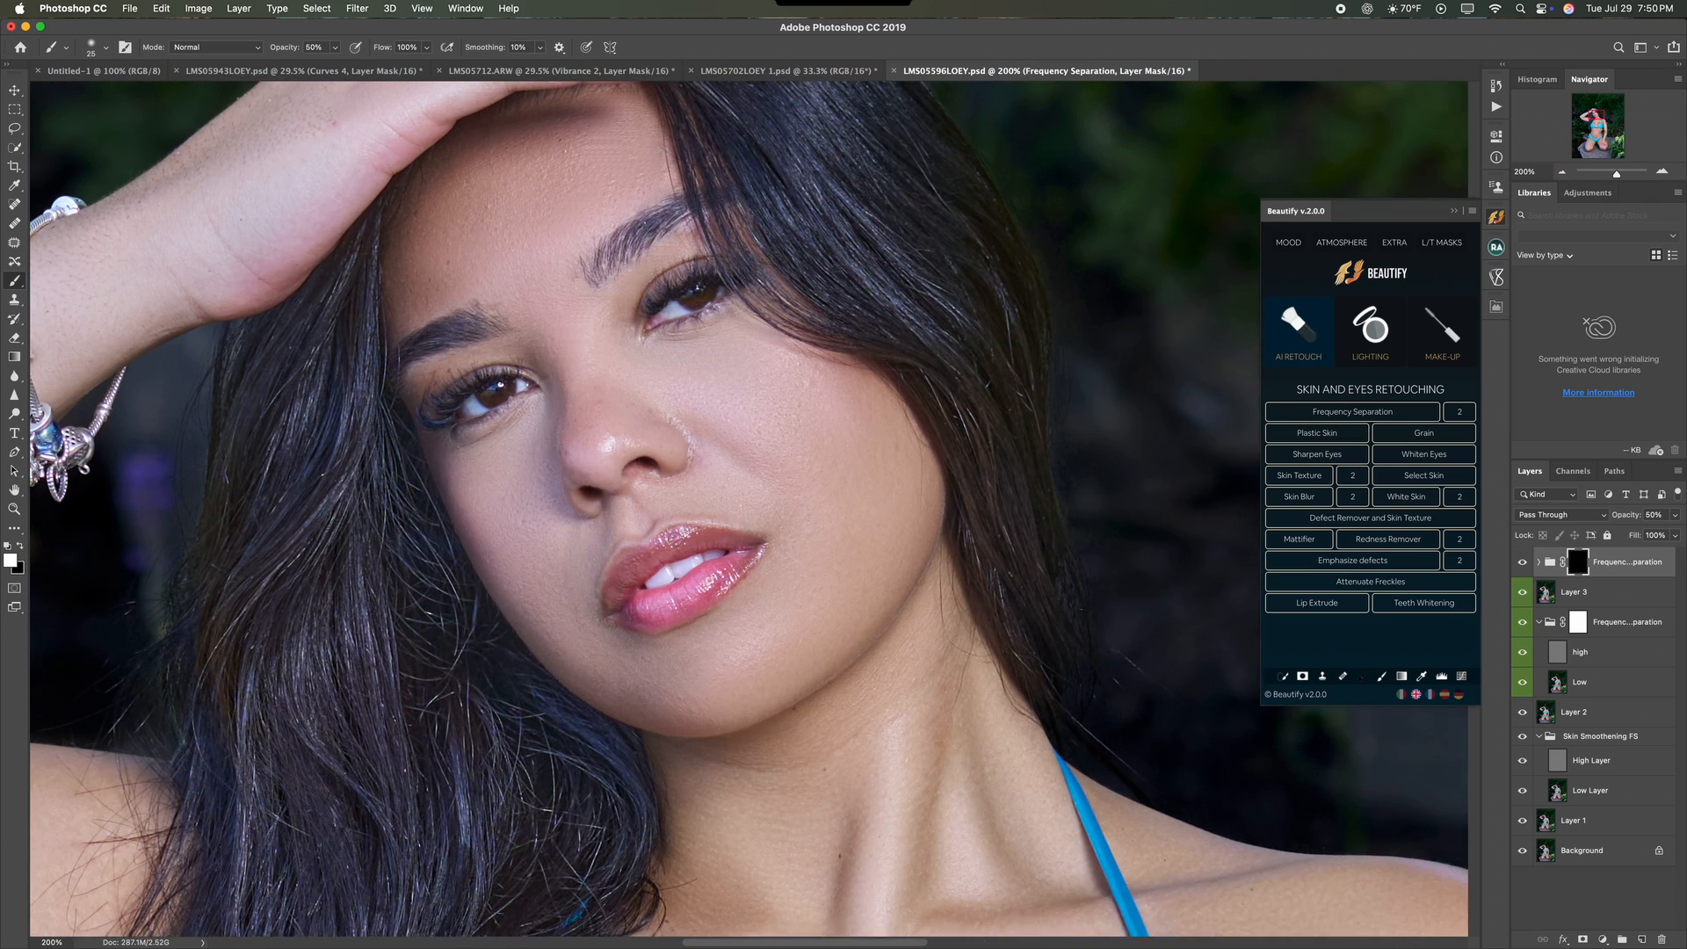
scroll(675, 541, left, 1)
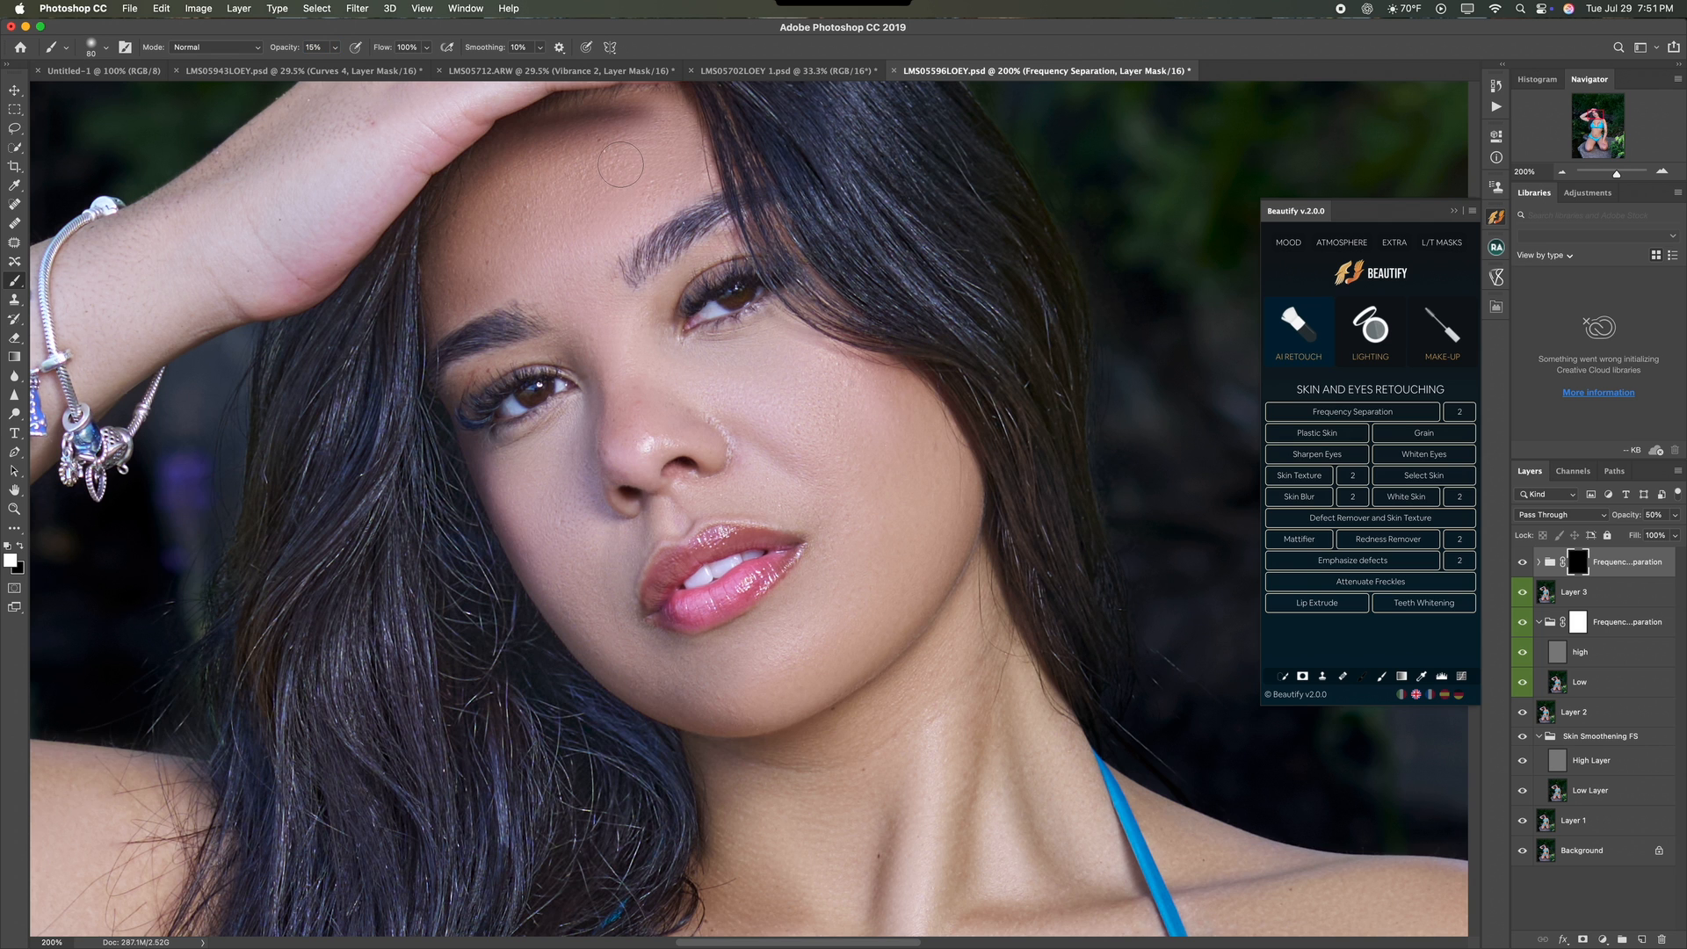
mouse_move(620, 165)
mouse_down()
mouse_move(673, 144)
mouse_move(479, 247)
mouse_move(459, 277)
mouse_move(462, 247)
mouse_move(494, 223)
mouse_move(467, 264)
mouse_move(490, 228)
mouse_move(525, 257)
mouse_move(654, 207)
mouse_up()
drag(635, 303, 649, 378)
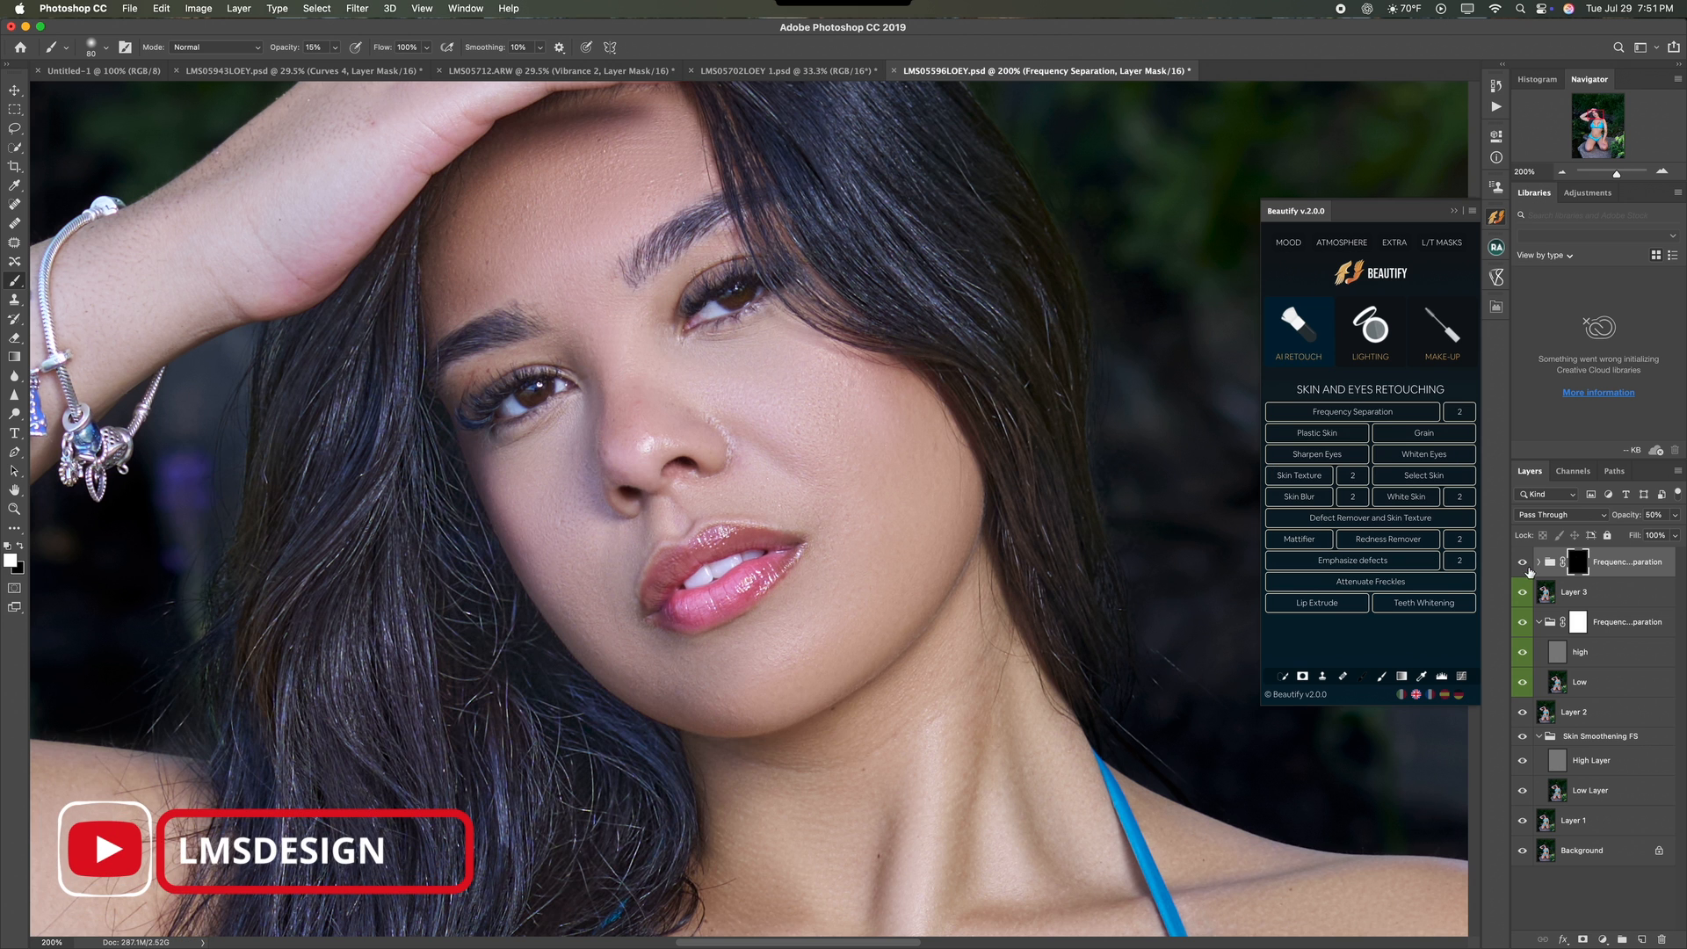
click(1523, 562)
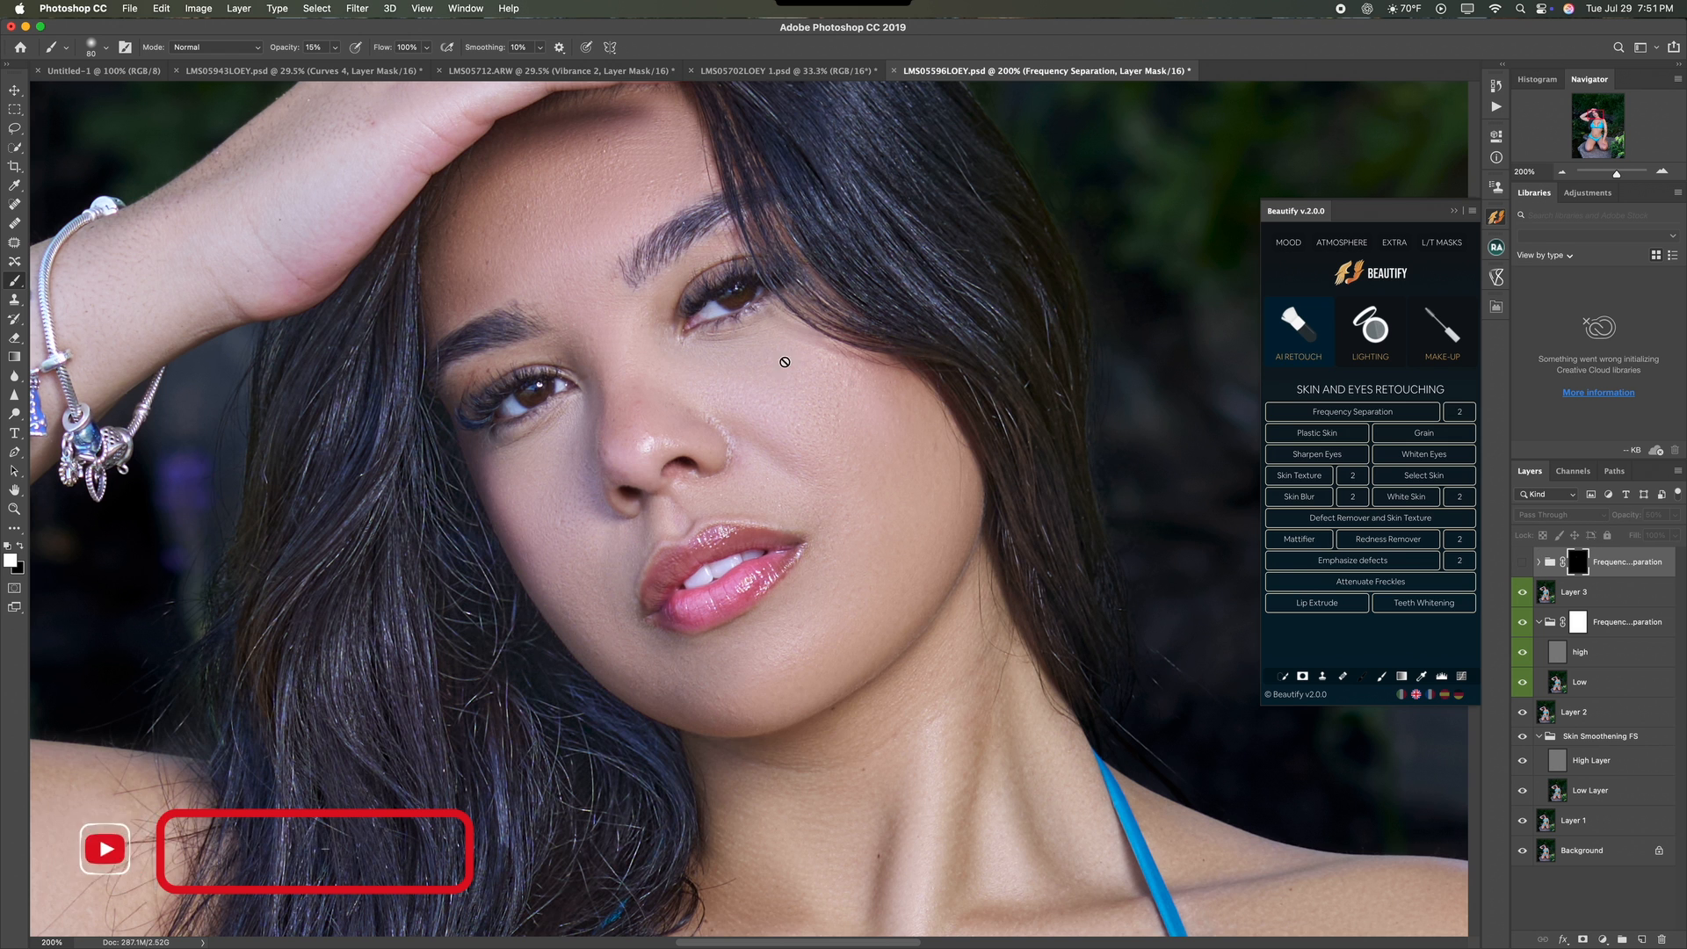
click(1524, 562)
Step: Paint the group mask over the skin below her left eye and down the left cheek toward the jaw
mouse_move(672, 362)
mouse_down()
mouse_move(642, 317)
mouse_move(806, 367)
mouse_move(736, 390)
mouse_move(774, 390)
mouse_up()
mouse_move(824, 382)
mouse_down()
mouse_move(838, 438)
mouse_move(803, 412)
mouse_up()
mouse_move(898, 420)
mouse_down()
mouse_move(868, 489)
mouse_move(803, 401)
mouse_move(893, 465)
mouse_move(903, 447)
mouse_move(886, 431)
mouse_move(919, 484)
mouse_move(826, 631)
mouse_up()
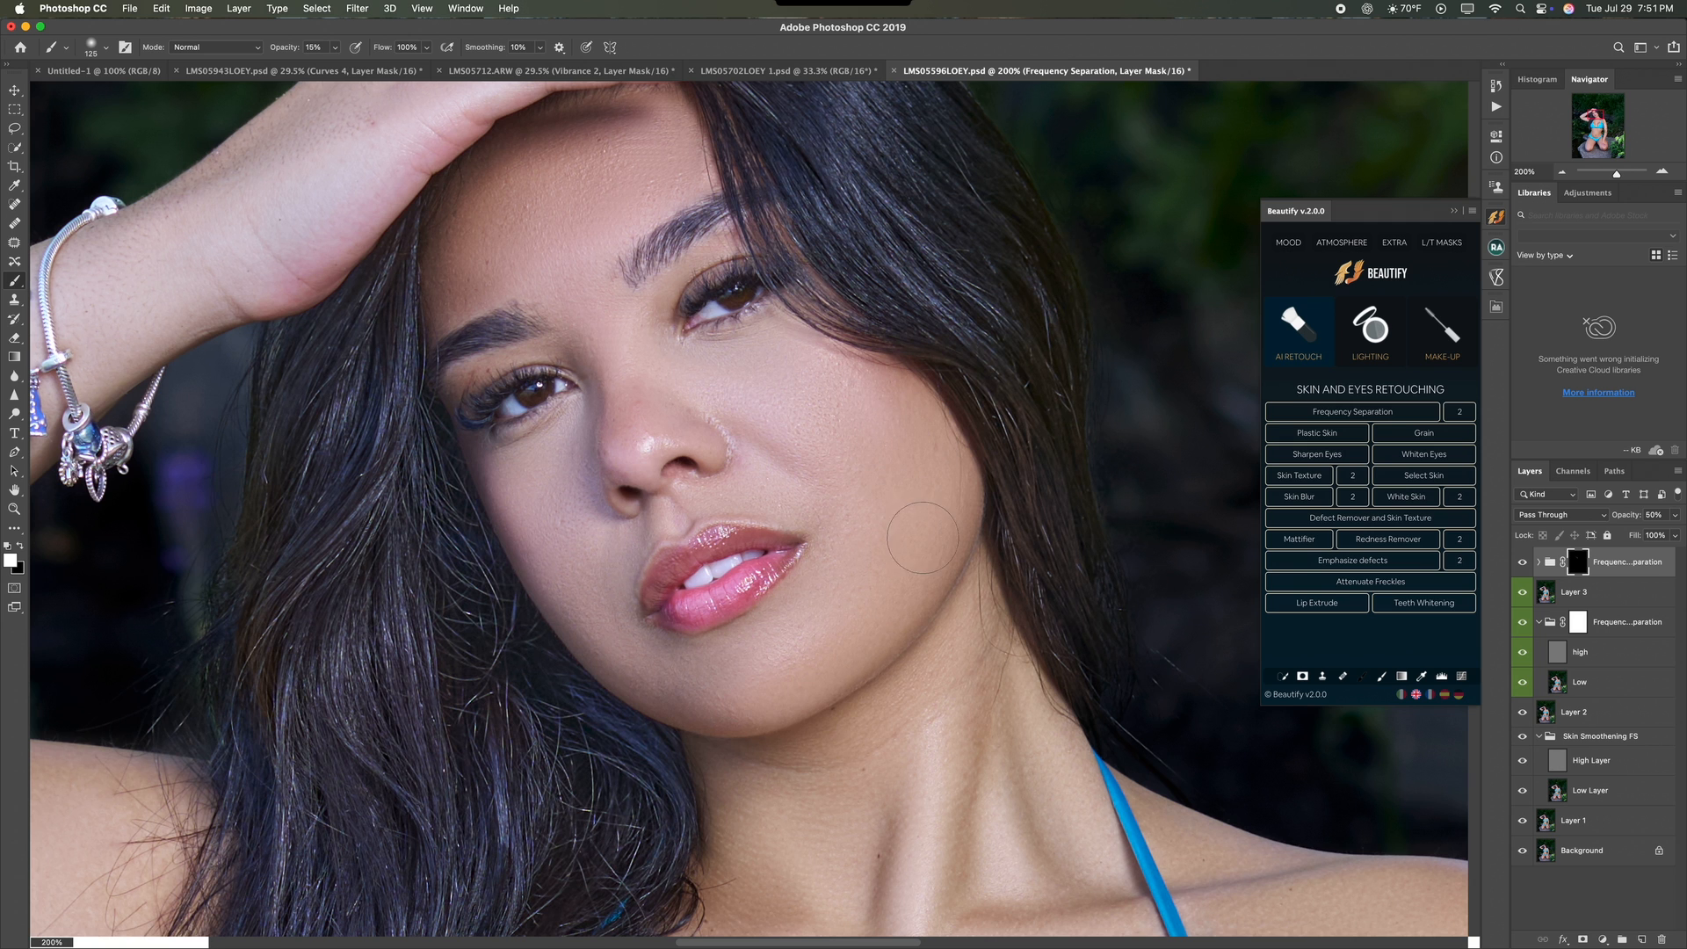
drag(923, 538, 881, 535)
Step: Paint the group mask down the nose and over her right cheek toward the jaw
mouse_move(597, 320)
mouse_down()
mouse_move(569, 290)
mouse_move(648, 450)
mouse_move(641, 431)
mouse_up()
mouse_move(641, 420)
mouse_down()
mouse_move(706, 448)
mouse_move(634, 442)
mouse_up()
mouse_move(584, 421)
mouse_down()
mouse_move(563, 462)
mouse_move(511, 478)
mouse_move(479, 455)
mouse_move(556, 418)
mouse_move(553, 473)
mouse_up()
key(bracketright)
key(bracketright)
key(bracketright)
key(bracketright)
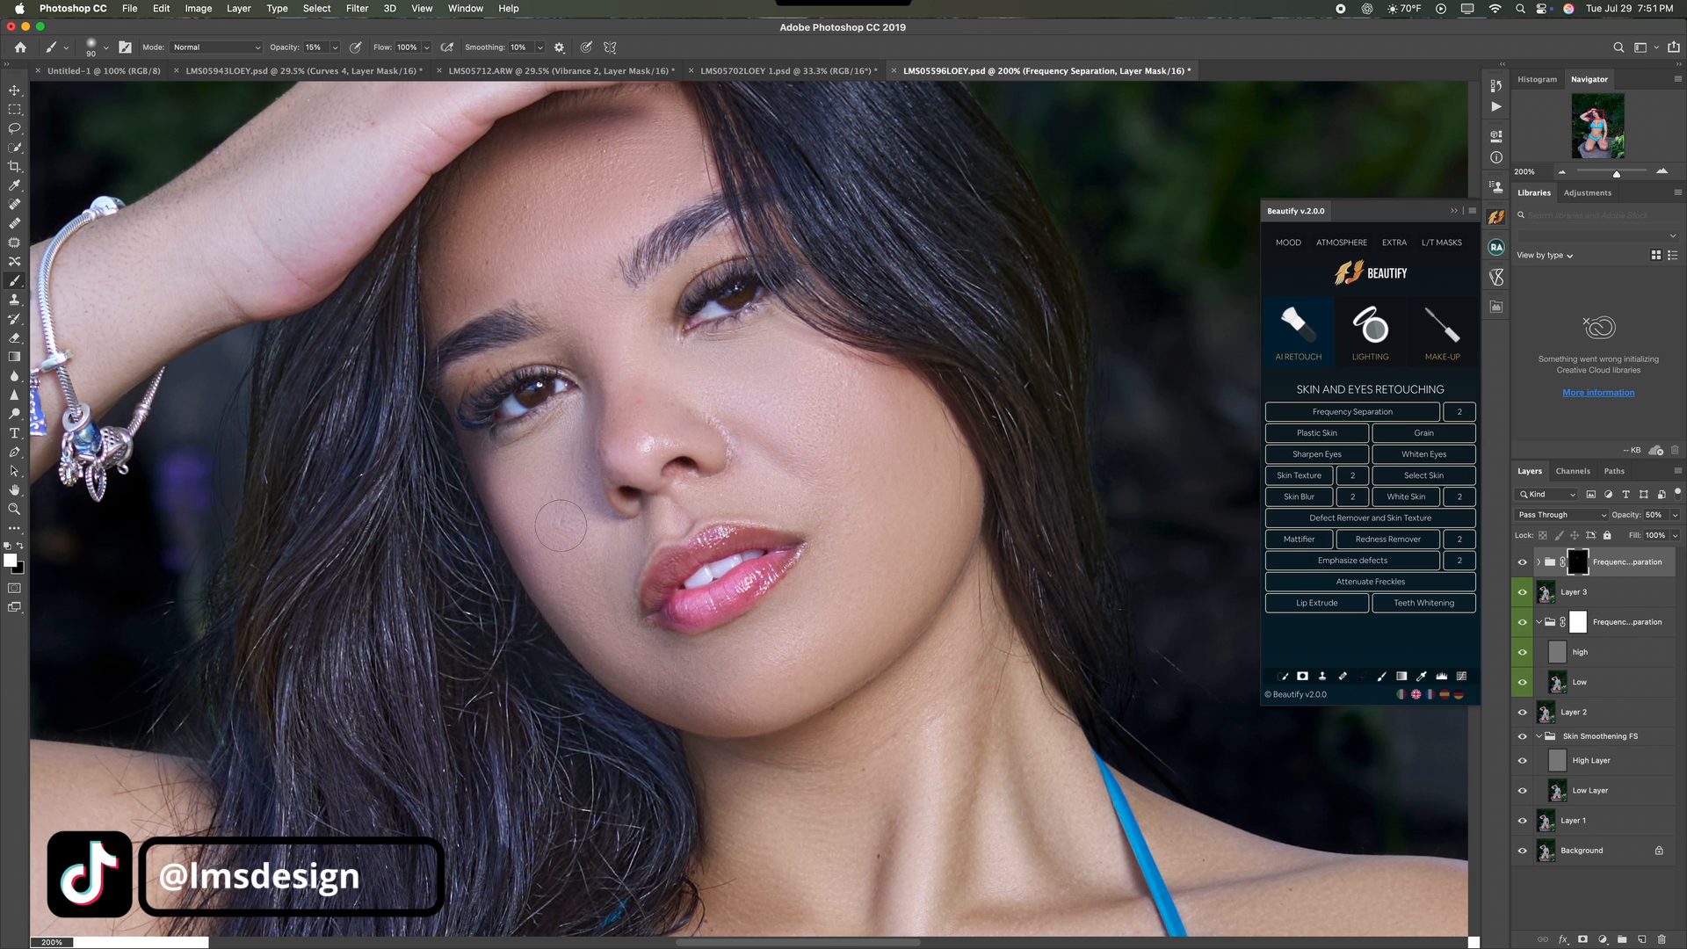
drag(580, 543, 615, 615)
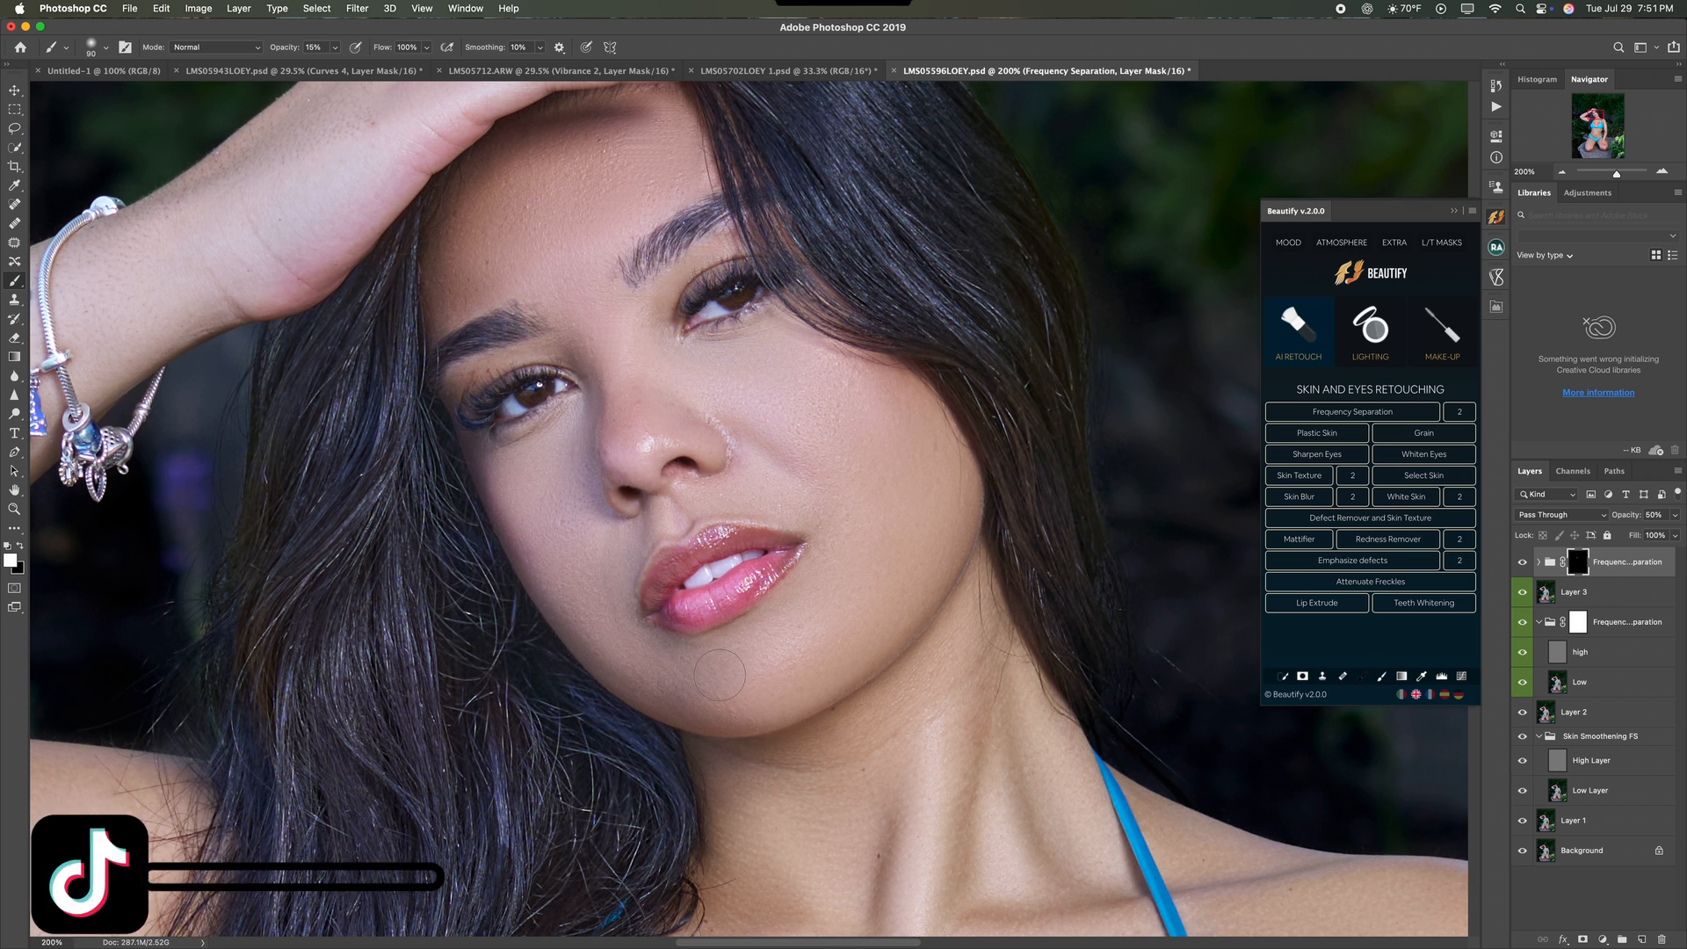
Step: Smooth the chin, the skin around the mouth and the area between the brows on the group mask
drag(703, 675, 740, 699)
drag(633, 542, 629, 578)
mouse_move(662, 509)
mouse_down()
mouse_move(694, 488)
mouse_move(749, 506)
mouse_move(749, 460)
mouse_move(702, 448)
mouse_up()
drag(607, 373, 571, 323)
scroll(530, 281, up, 3)
scroll(530, 282, left, 3)
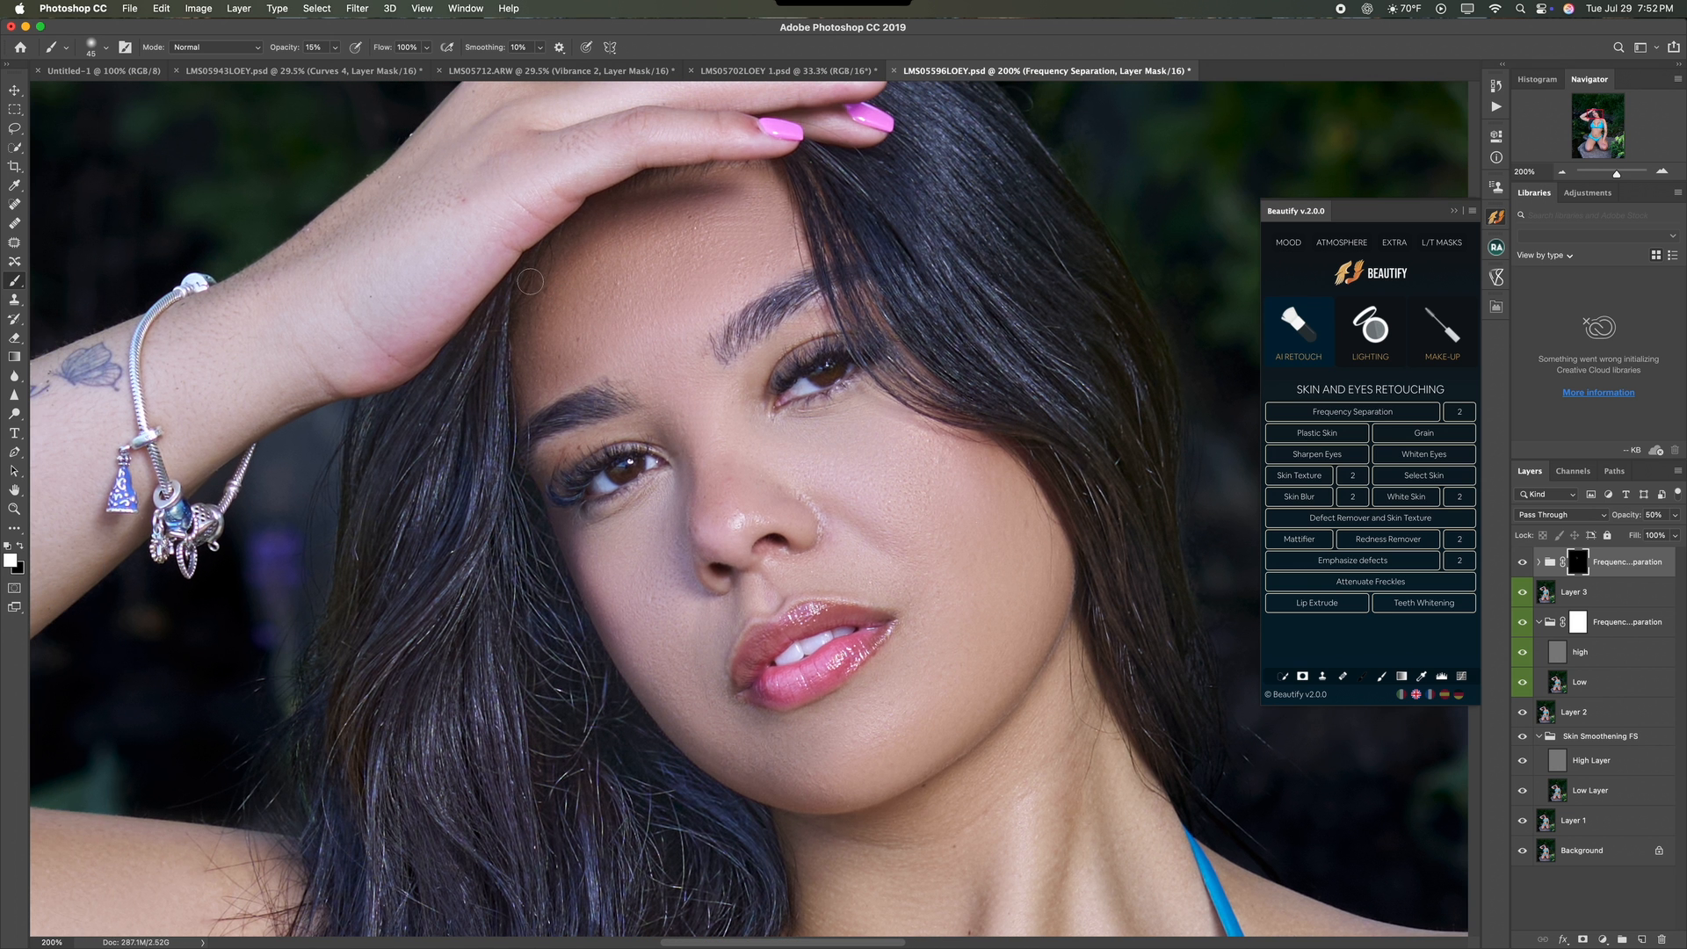
drag(758, 360, 746, 401)
Step: Brush the group mask over the neck folds and the skin under the jaw
key(super+minus)
scroll(854, 567, down, 5)
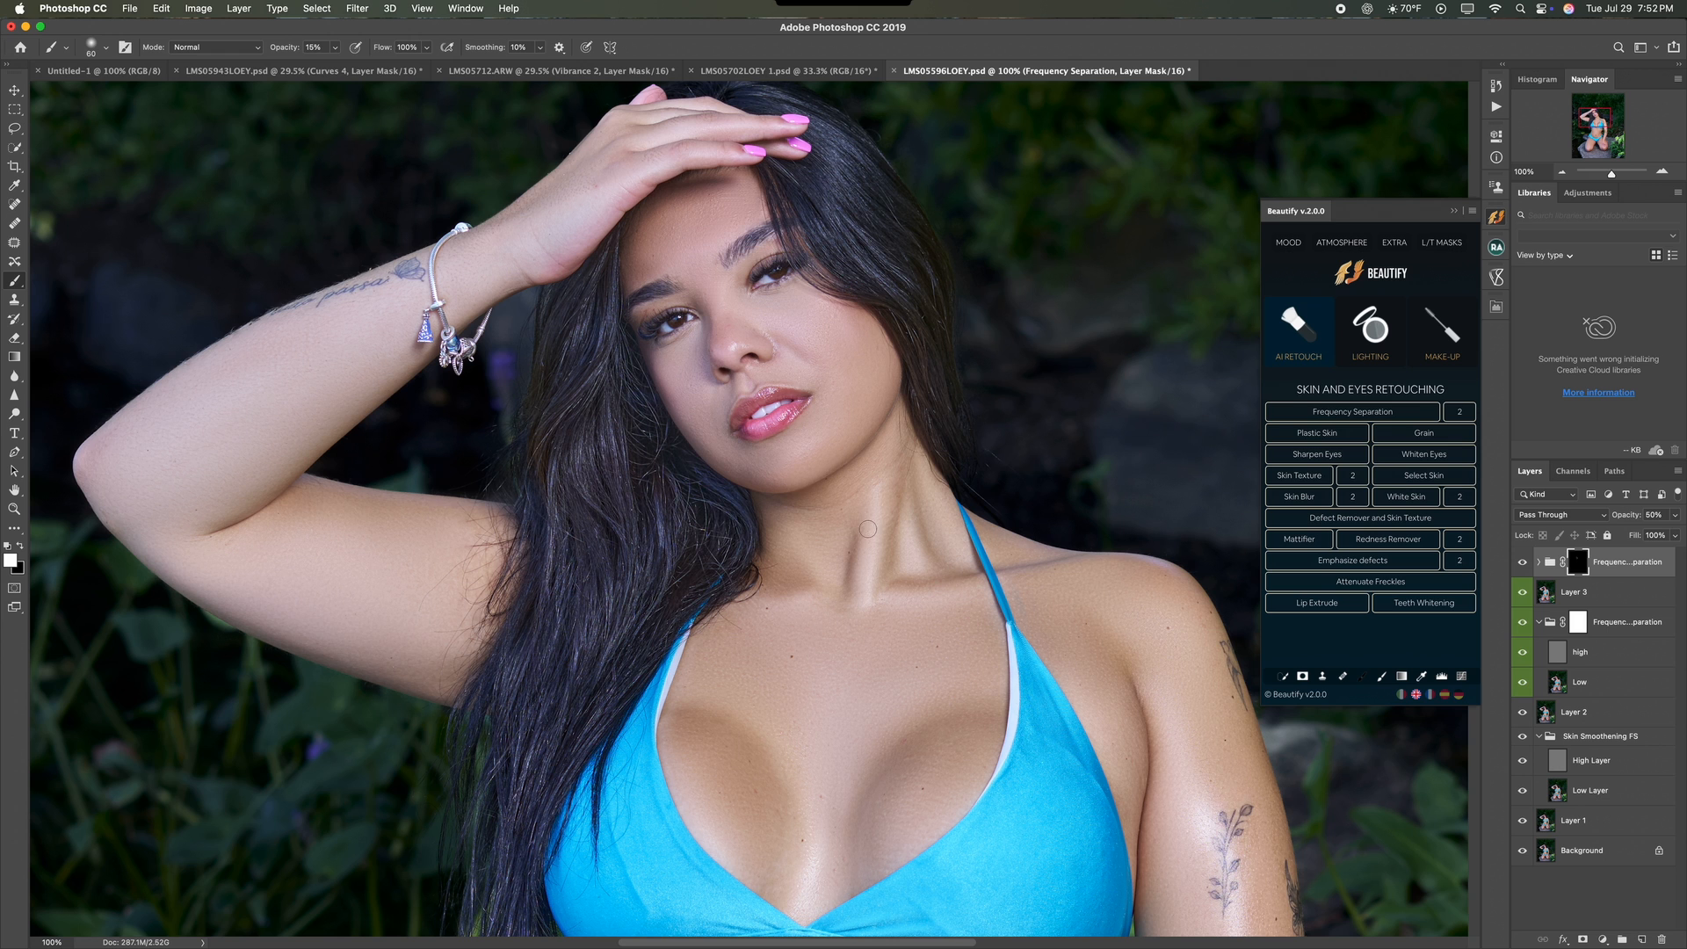
drag(881, 495, 865, 564)
drag(904, 541, 908, 570)
mouse_move(931, 496)
mouse_down()
mouse_move(956, 572)
mouse_move(879, 598)
mouse_up()
drag(822, 543, 843, 560)
drag(893, 437, 864, 475)
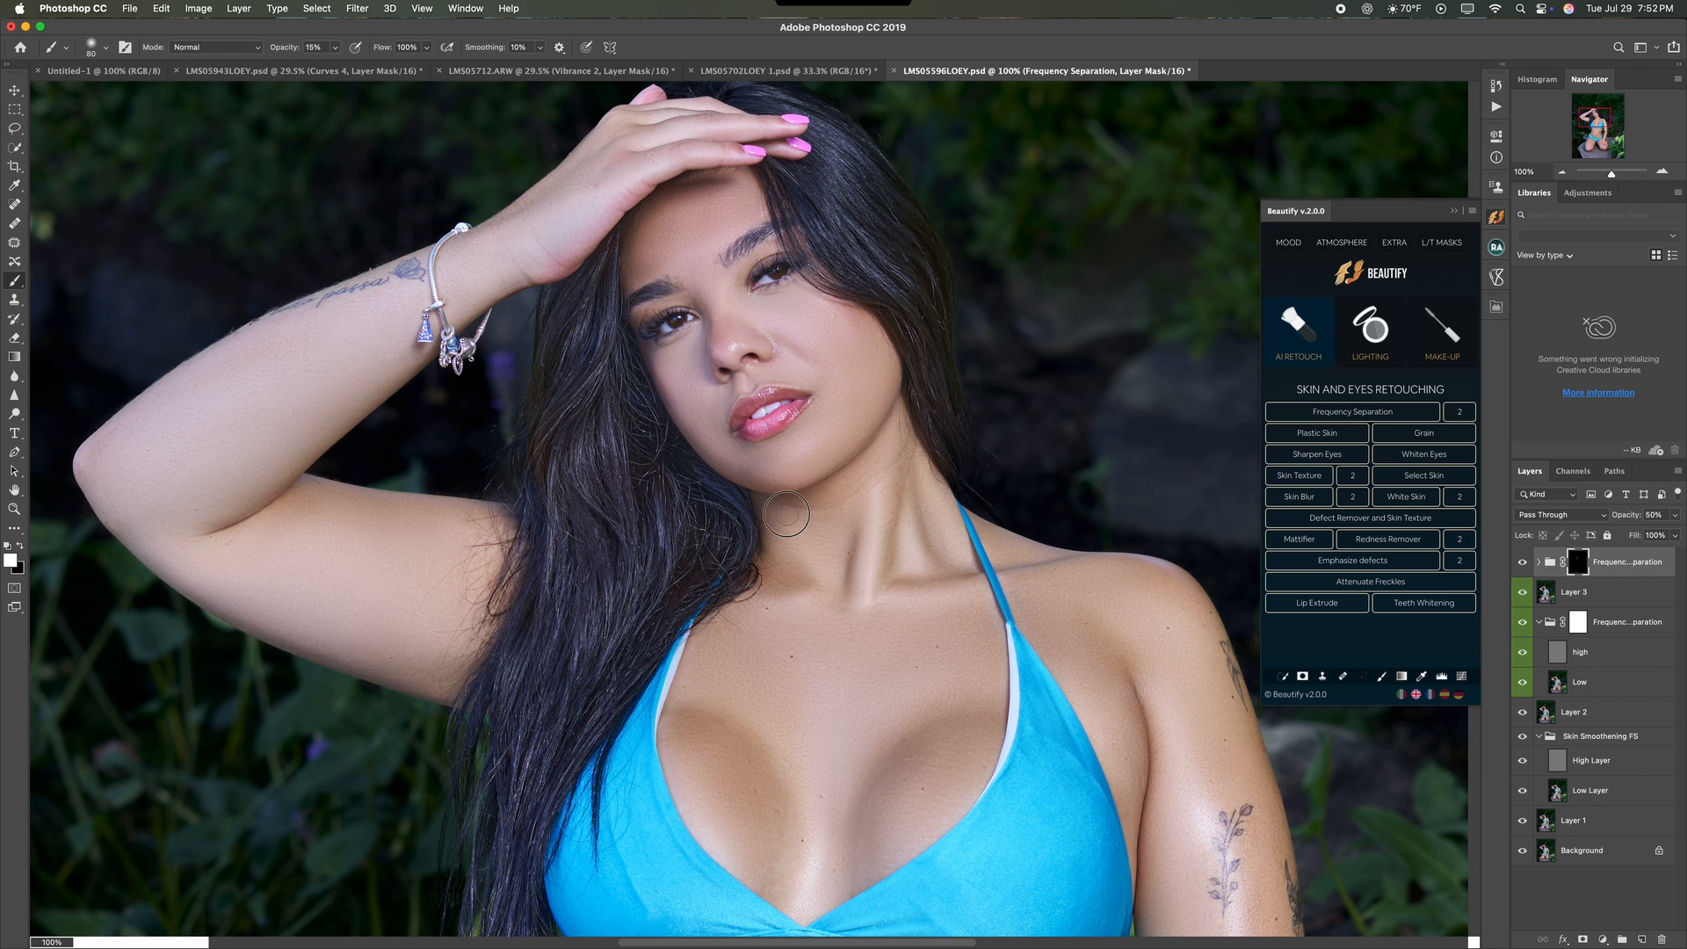
drag(780, 572, 786, 418)
Step: Brush the group mask over the upper chest, cleavage and left shoulder, varying the brush size to fit each area
scroll(816, 527, down, 5)
key(bracketright)
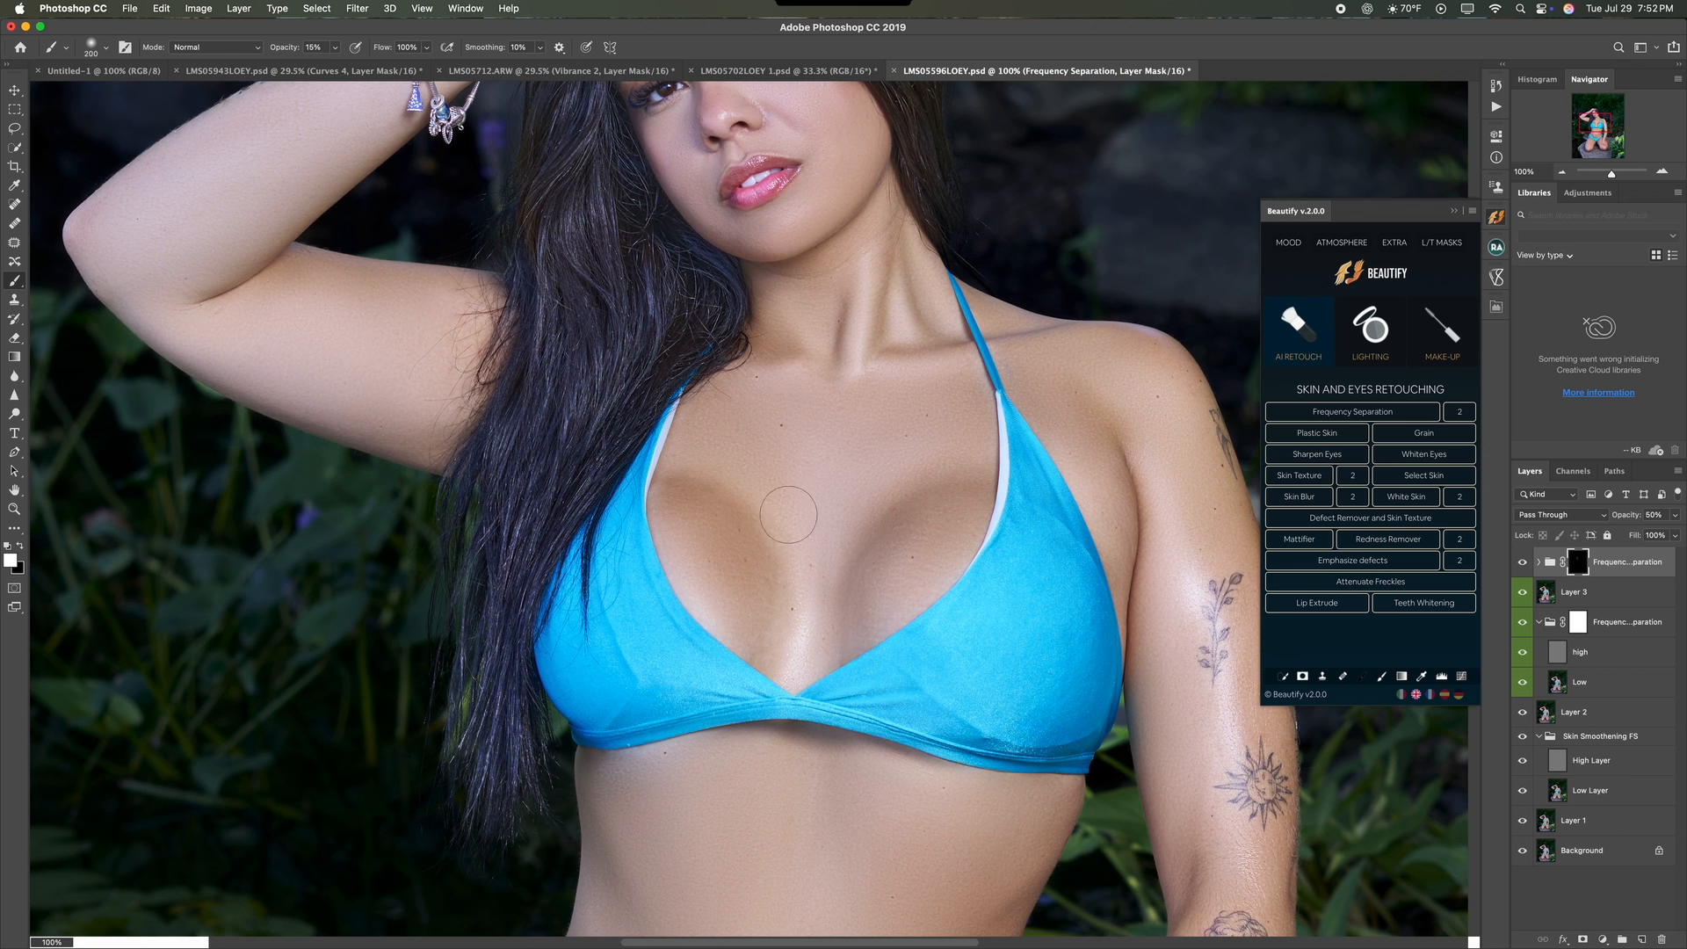
drag(839, 388, 949, 396)
mouse_move(796, 590)
mouse_down()
mouse_move(951, 530)
mouse_move(877, 620)
mouse_up()
key(bracketleft)
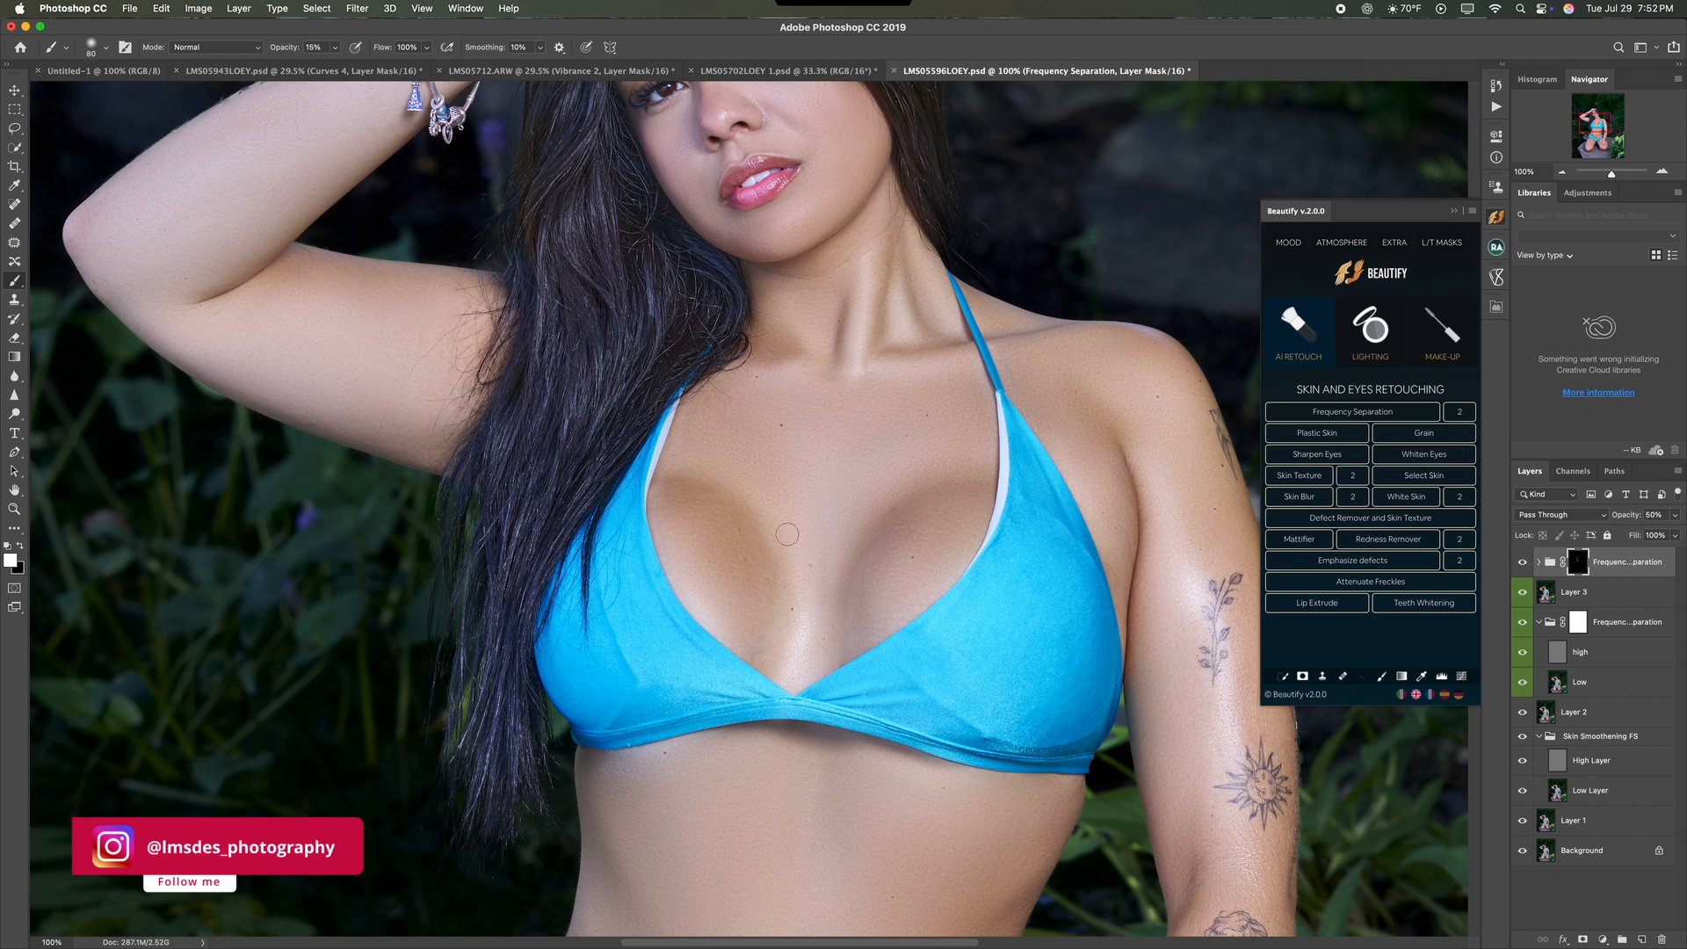
mouse_move(661, 508)
mouse_down()
mouse_move(710, 605)
mouse_move(761, 658)
mouse_move(678, 506)
mouse_move(748, 546)
mouse_move(757, 634)
mouse_move(748, 571)
mouse_up()
key(bracketright)
mouse_move(1083, 422)
mouse_down()
mouse_move(1028, 362)
mouse_move(1086, 364)
mouse_move(1121, 400)
mouse_up()
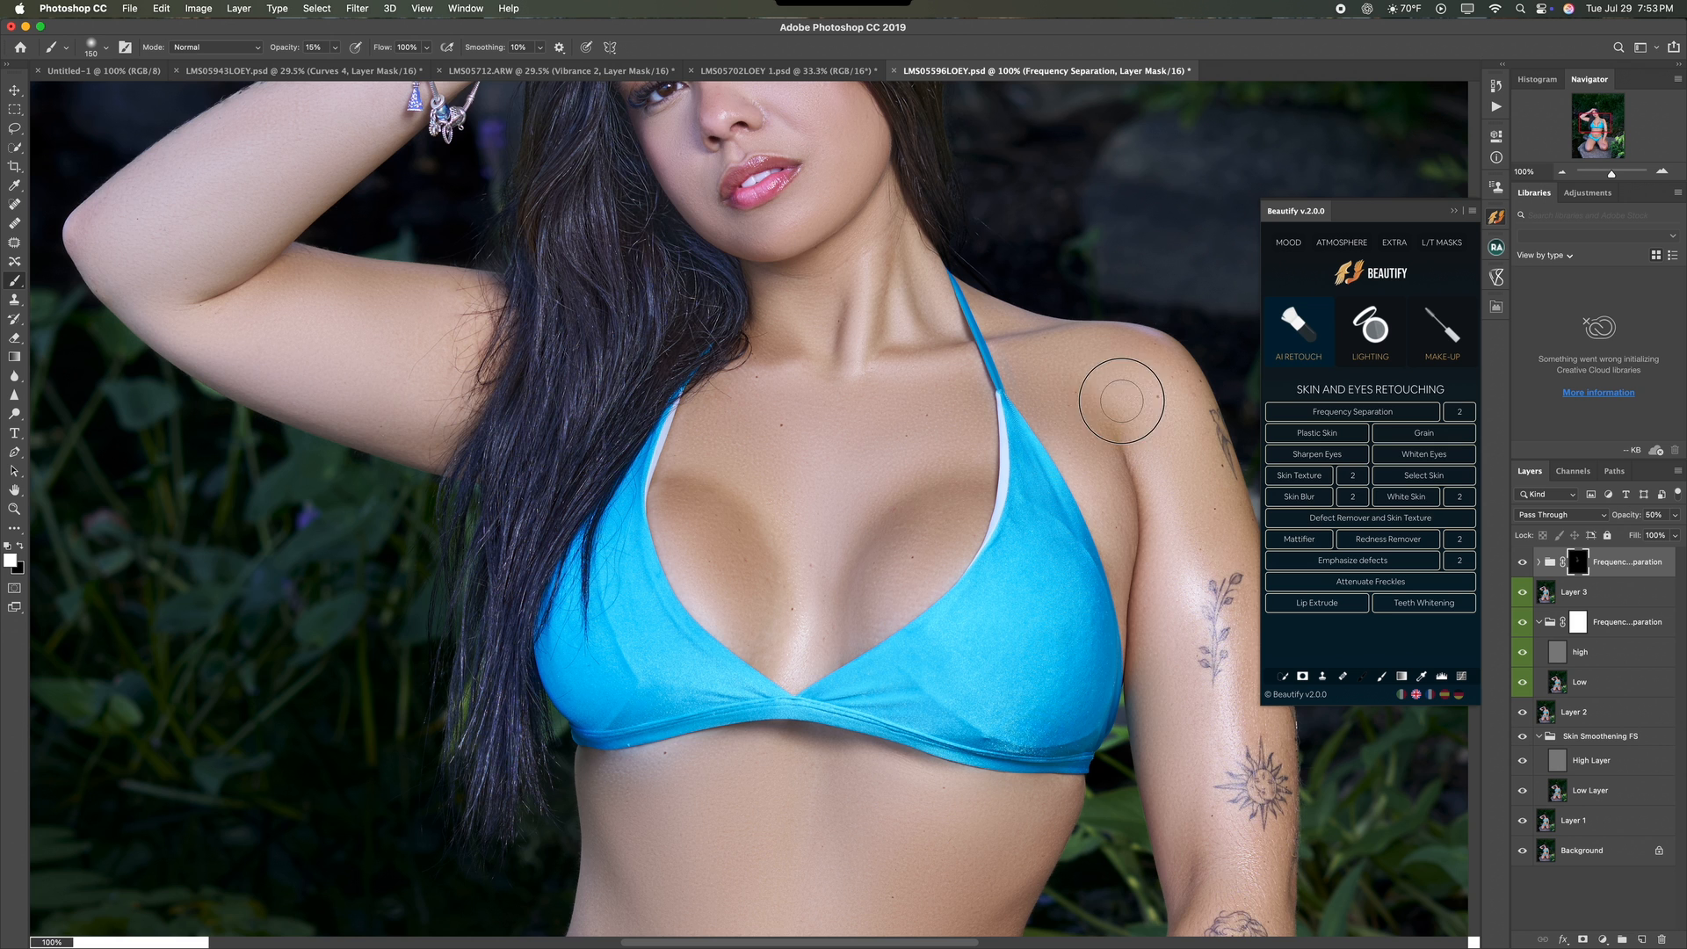
Step: Paint the group mask along the tattooed upper arm from the armpit down around the tattoos
key(super+minus)
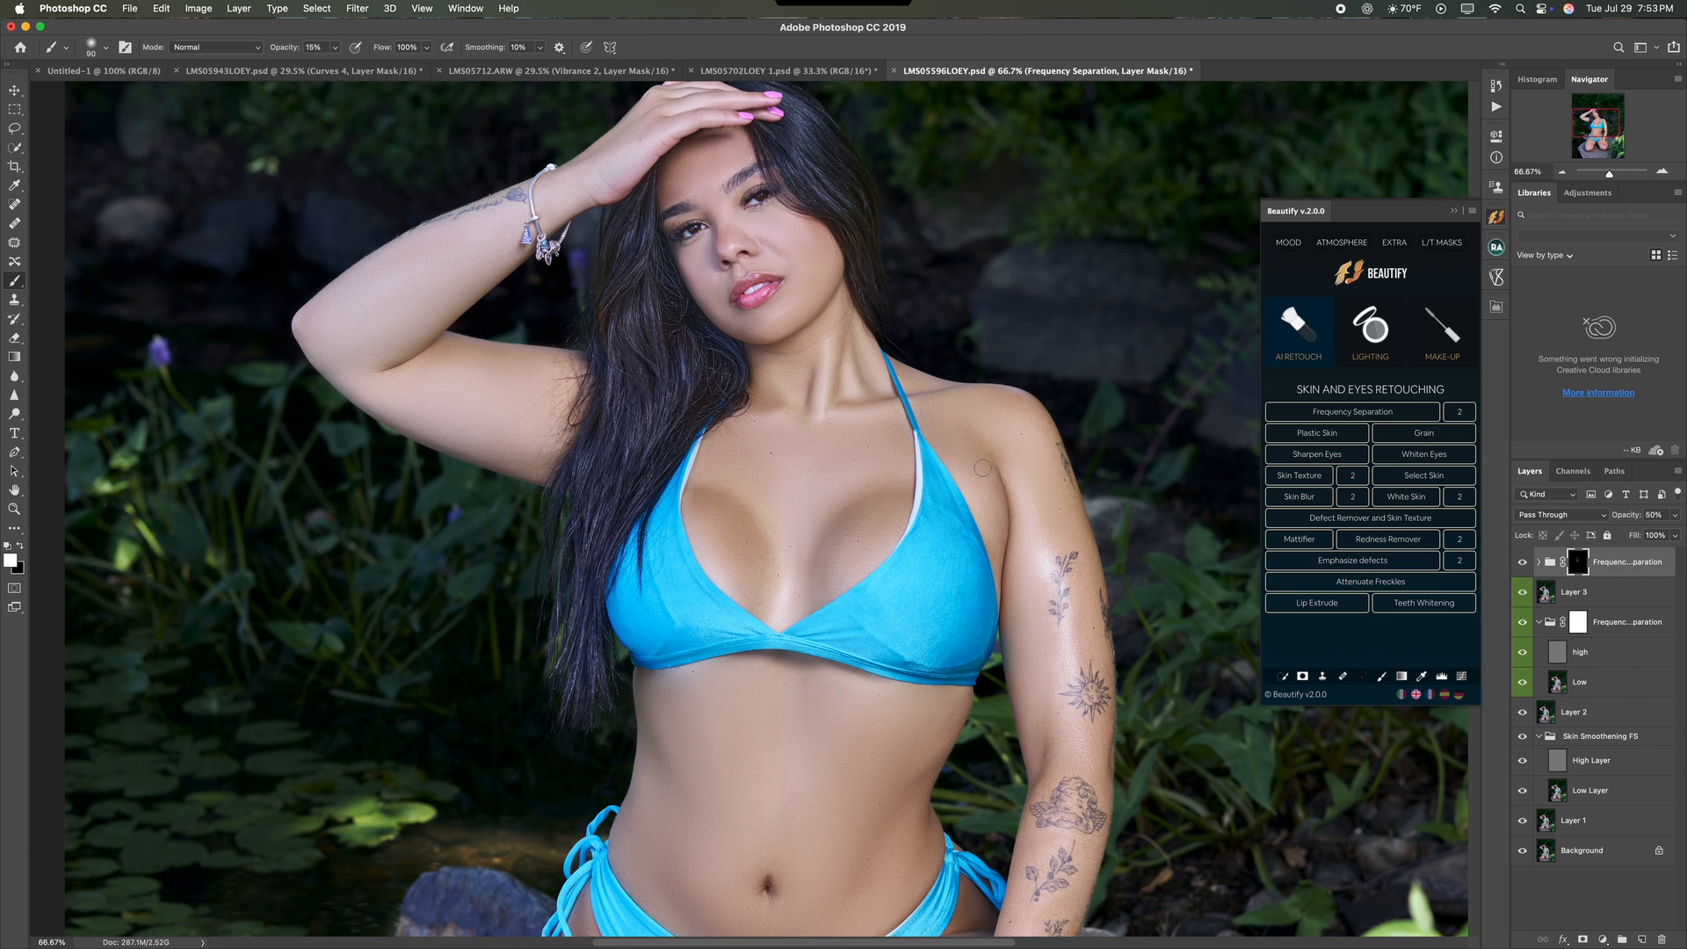
mouse_move(992, 514)
mouse_down()
mouse_move(953, 454)
mouse_move(988, 515)
mouse_move(1041, 554)
mouse_move(1034, 685)
mouse_up()
mouse_move(1074, 631)
mouse_down()
mouse_move(1067, 657)
mouse_move(1086, 581)
mouse_up()
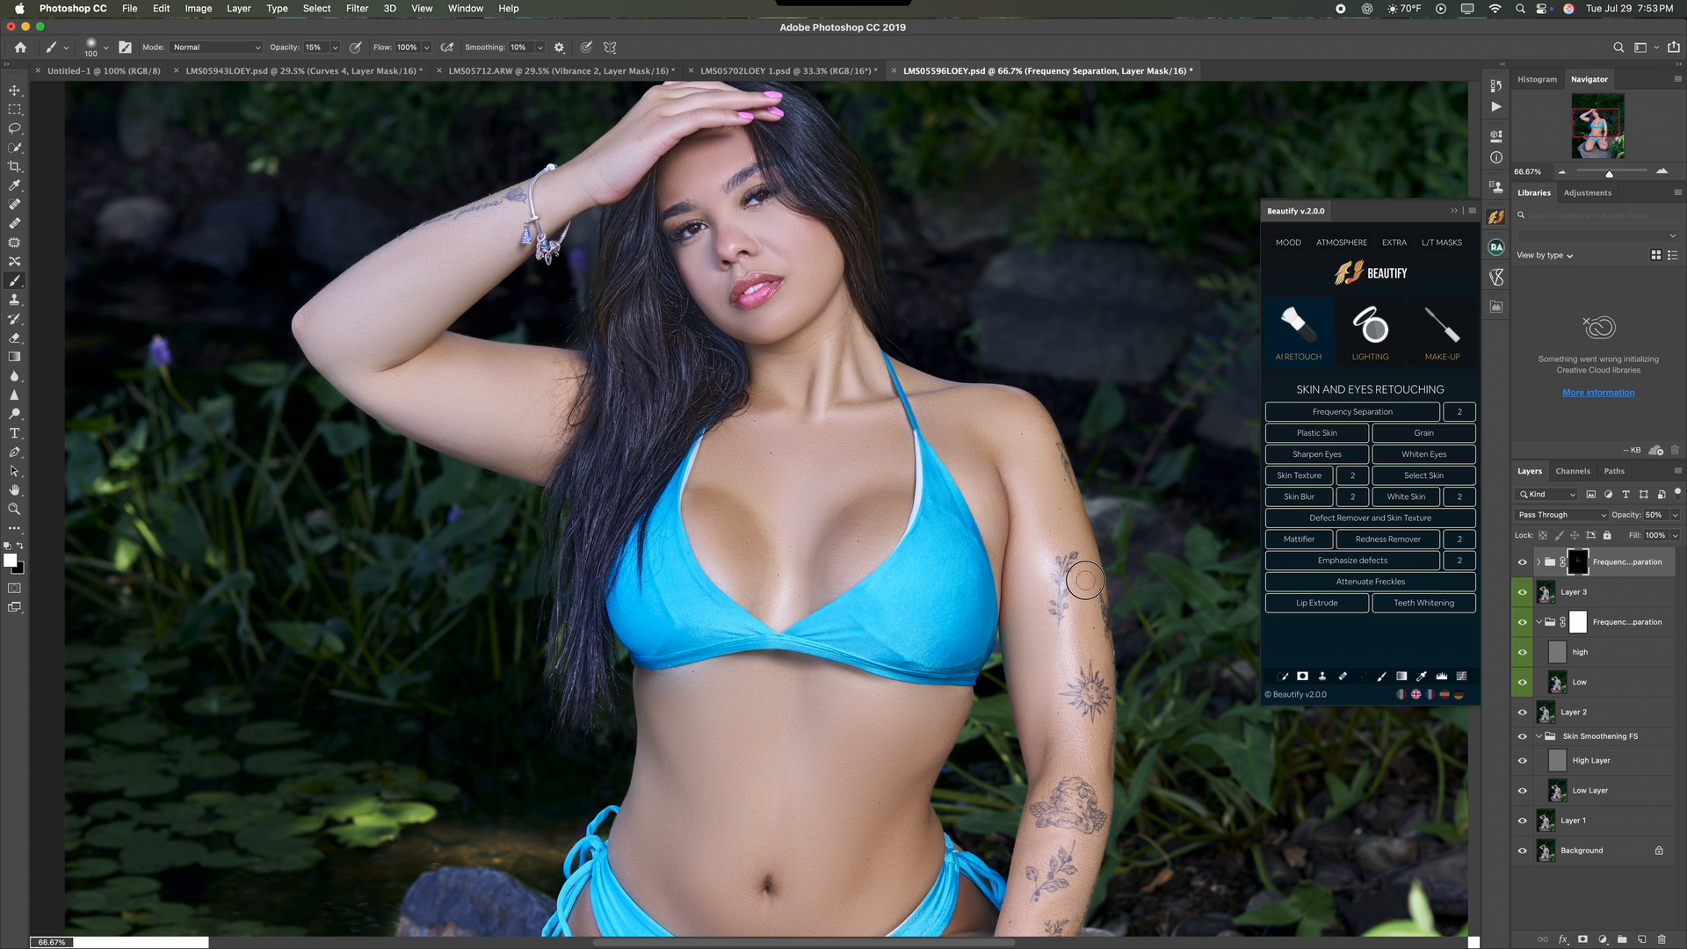
drag(1065, 499, 1070, 533)
scroll(1071, 534, down, 5)
mouse_move(1059, 441)
mouse_down()
mouse_move(1050, 519)
mouse_move(1088, 580)
mouse_move(1042, 574)
mouse_move(1023, 505)
mouse_up()
Step: Paint the group mask over the tattooed forearm, wrist and back of the resting hand with a 150 px brush
scroll(1022, 501, down, 6)
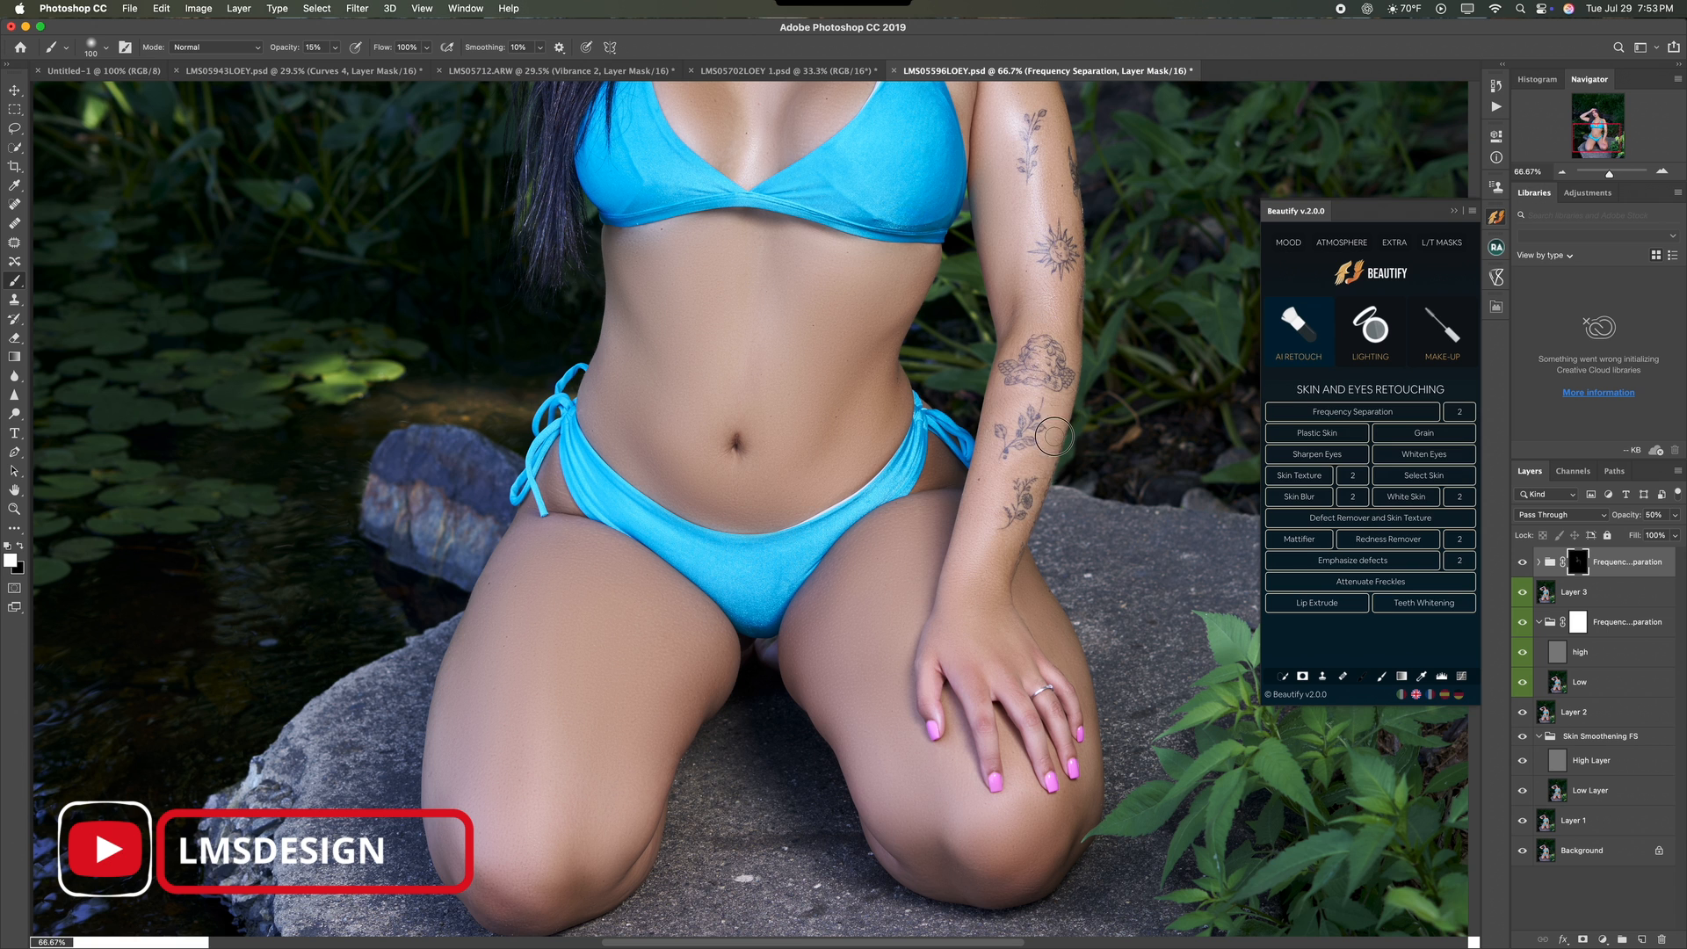
key(bracketright)
key(bracketright)
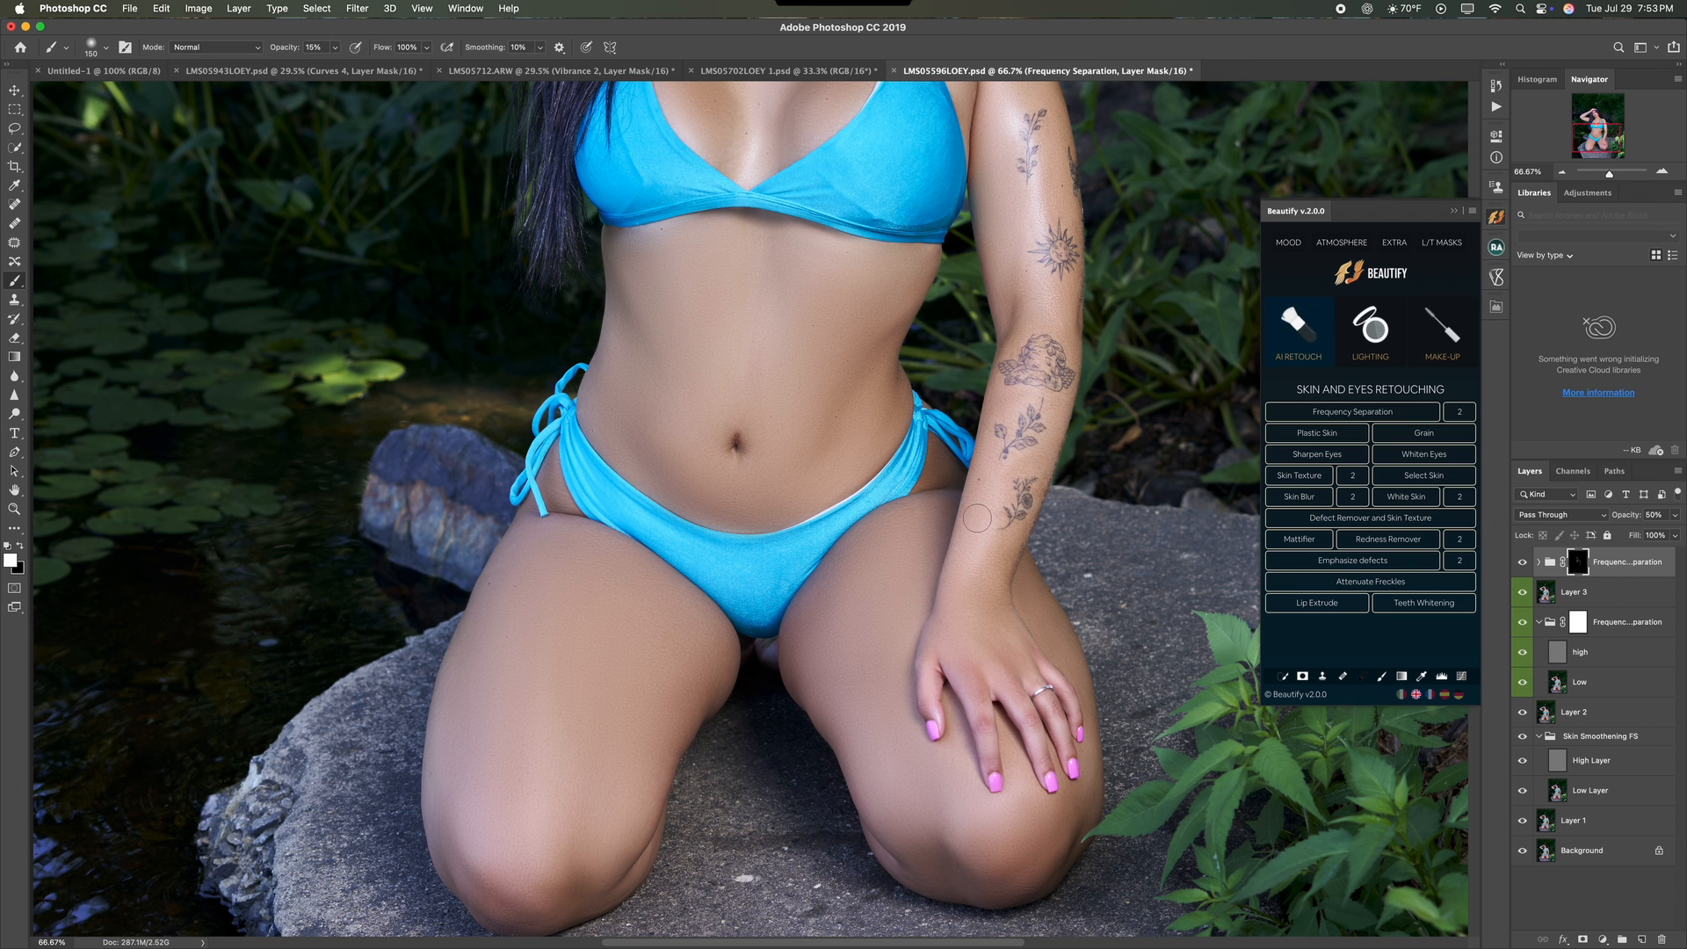
mouse_move(982, 508)
mouse_down()
mouse_move(966, 604)
mouse_move(981, 608)
mouse_up()
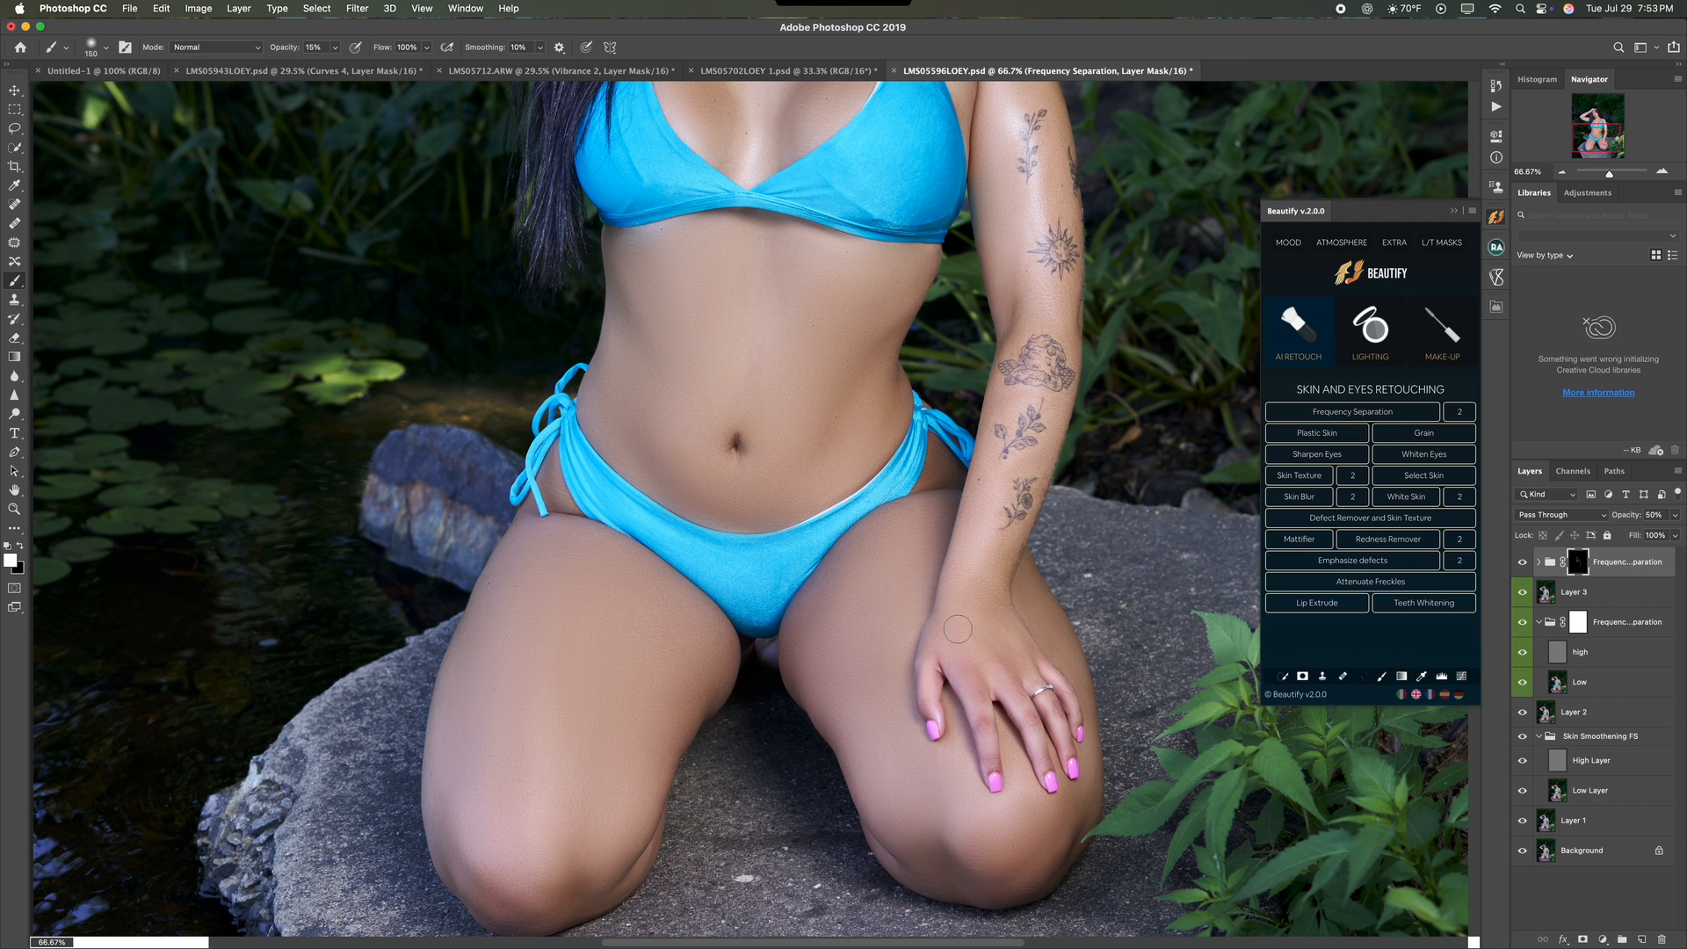
mouse_move(964, 667)
mouse_down()
mouse_move(991, 752)
mouse_move(1002, 696)
mouse_move(1018, 706)
mouse_move(973, 644)
mouse_move(1032, 674)
mouse_move(998, 618)
mouse_move(1043, 619)
mouse_move(1023, 592)
mouse_move(1077, 670)
mouse_up()
Step: Smooth the skin between the fingertips and across the knee below the resting hand, enlarging the brush to 200 px
scroll(1073, 795, down, 4)
key(super+plus)
key(super+plus)
scroll(1068, 804, right, 8)
scroll(1067, 804, down, 5)
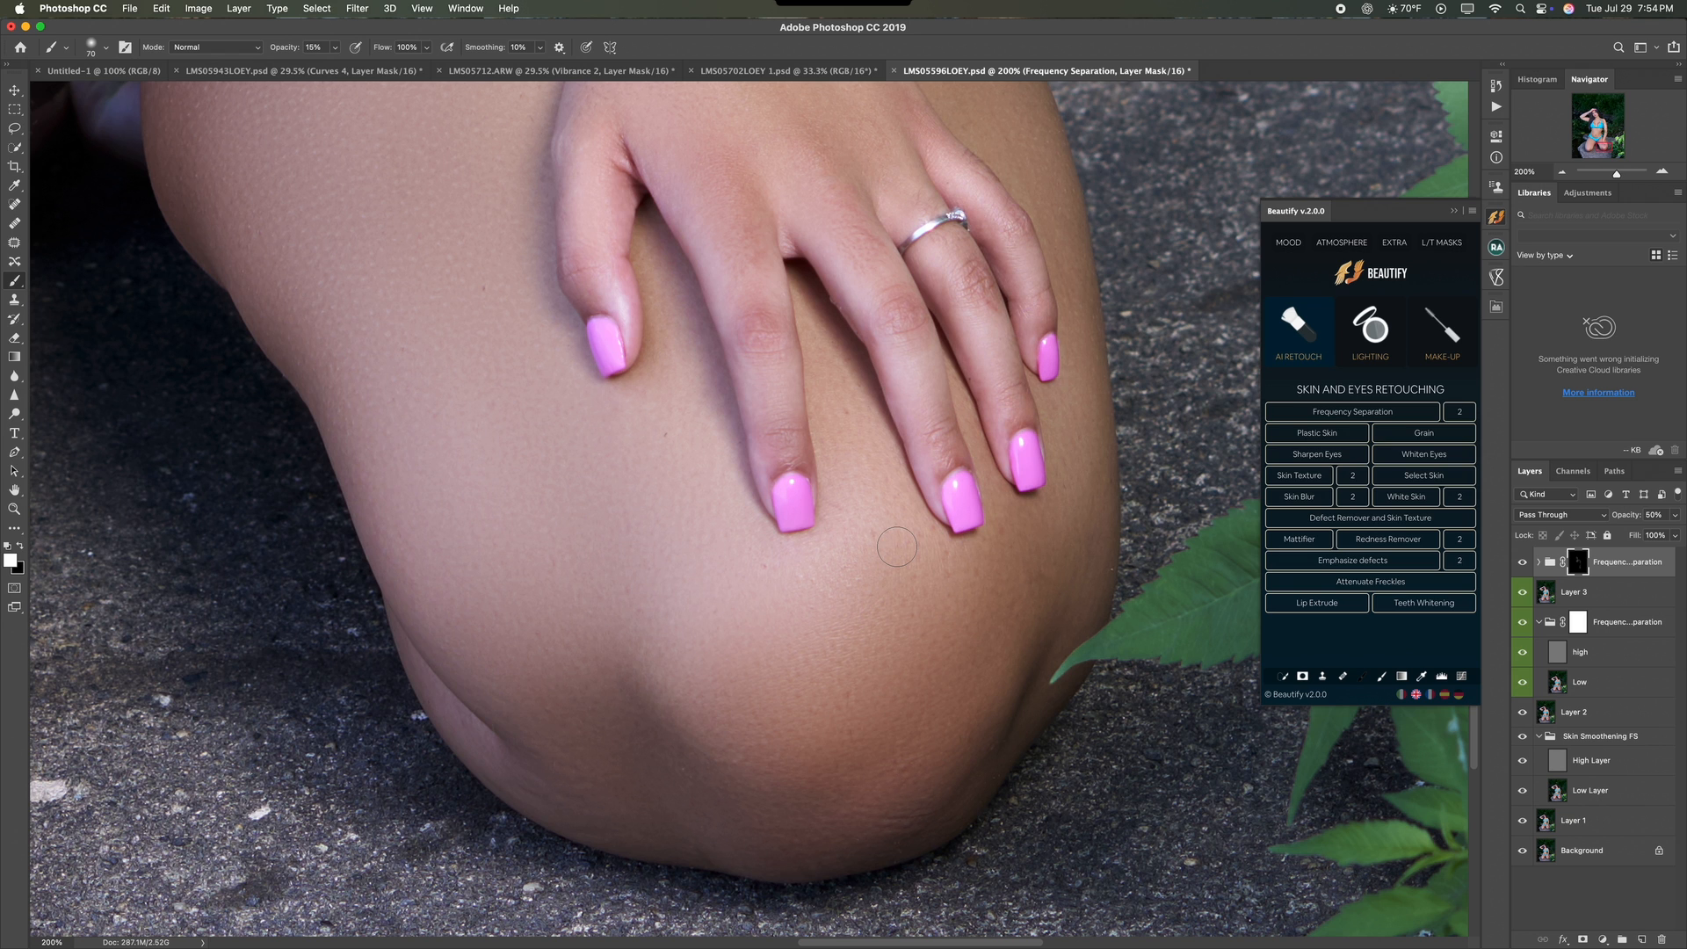
drag(857, 475, 855, 466)
drag(876, 543, 876, 532)
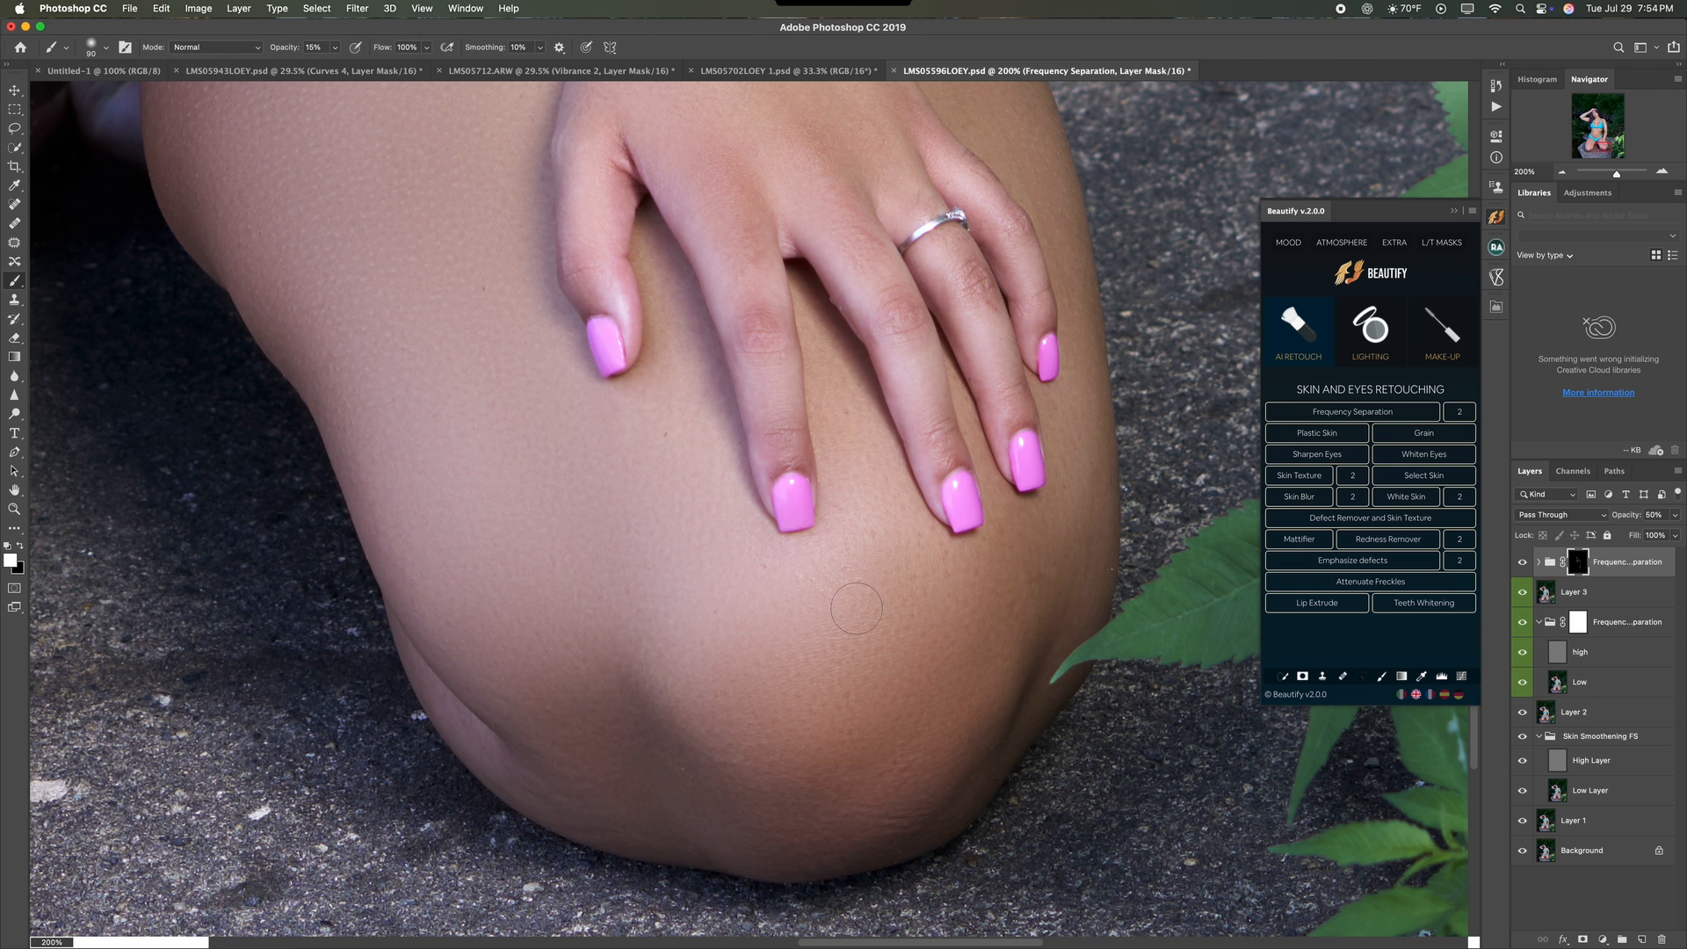
drag(857, 608, 928, 590)
mouse_move(895, 734)
mouse_down()
mouse_move(807, 784)
mouse_move(734, 699)
mouse_up()
key(bracketright)
key(bracketright)
key(bracketright)
mouse_move(798, 760)
mouse_down()
mouse_move(932, 739)
mouse_move(572, 708)
mouse_up()
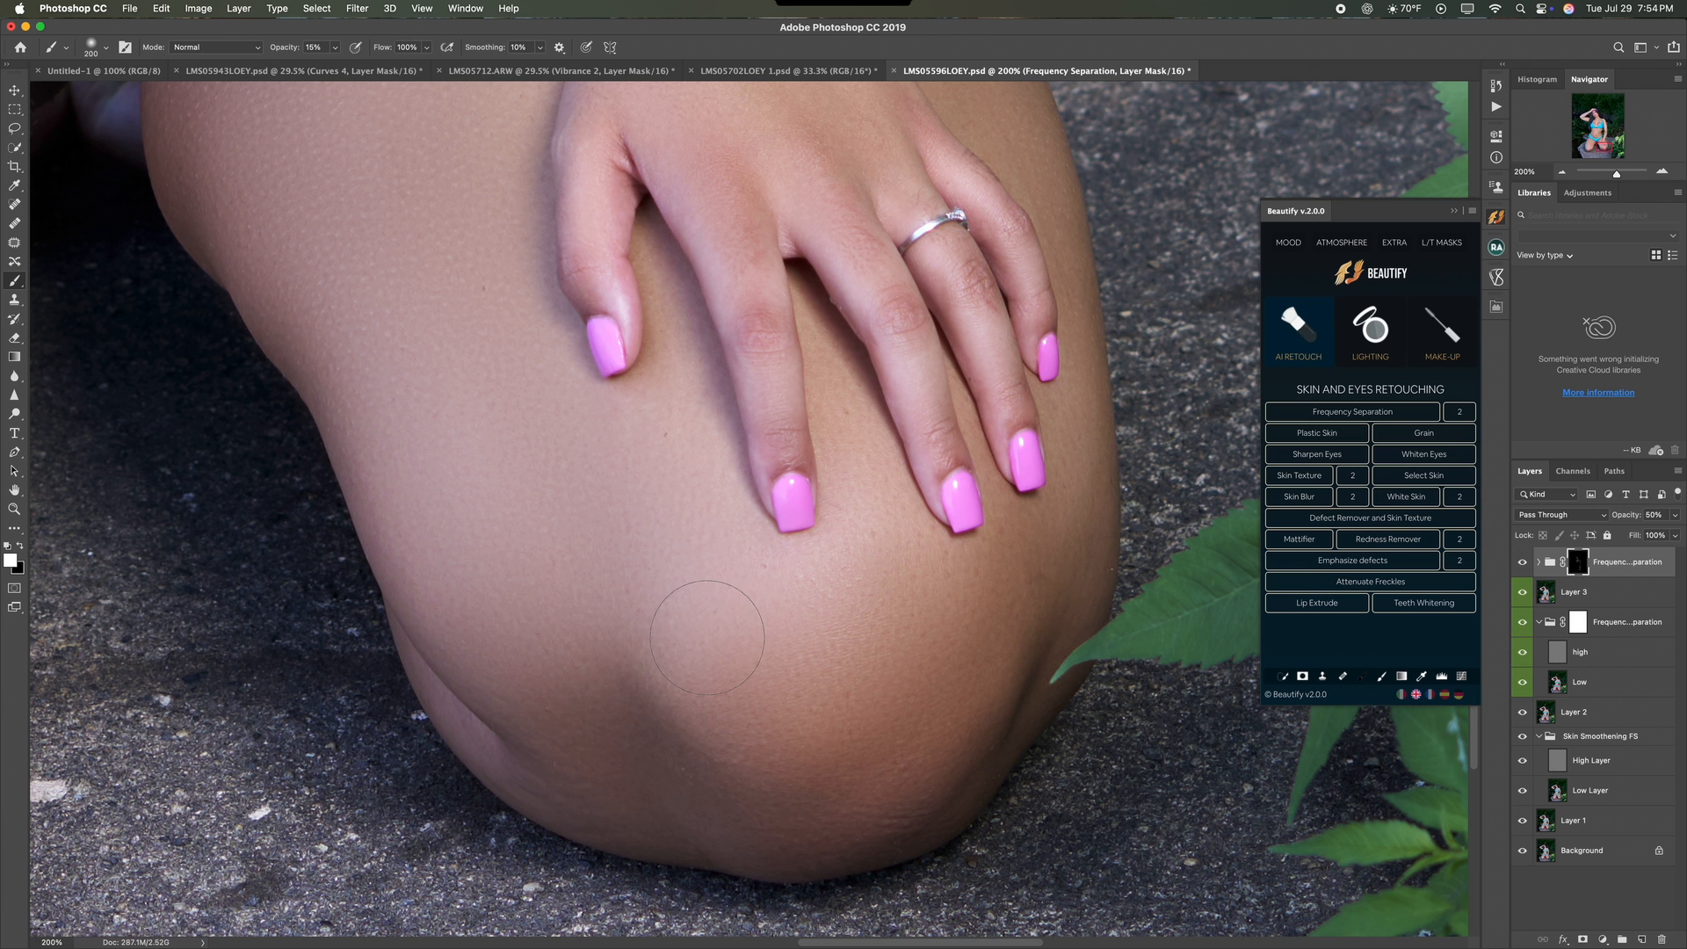
Step: Brush the group mask over the thigh beside the resting hand and the opposite thigh and knee
key(super+minus)
mouse_move(728, 576)
mouse_down()
mouse_move(640, 489)
mouse_move(568, 457)
mouse_up()
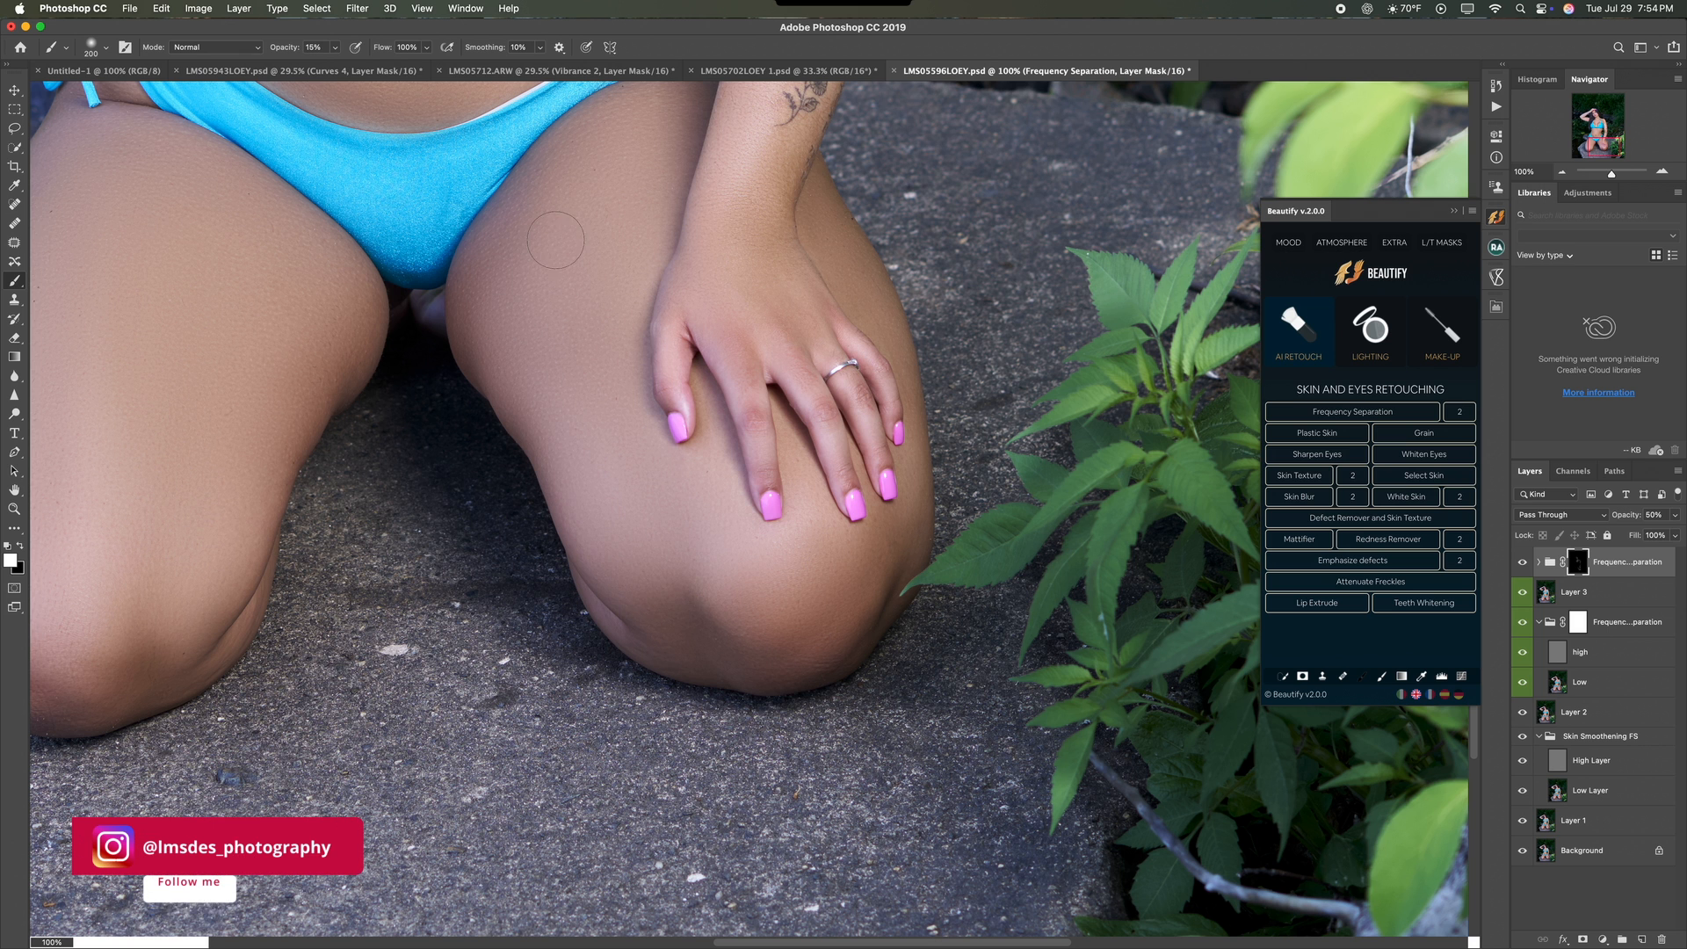
scroll(668, 475, up, 5)
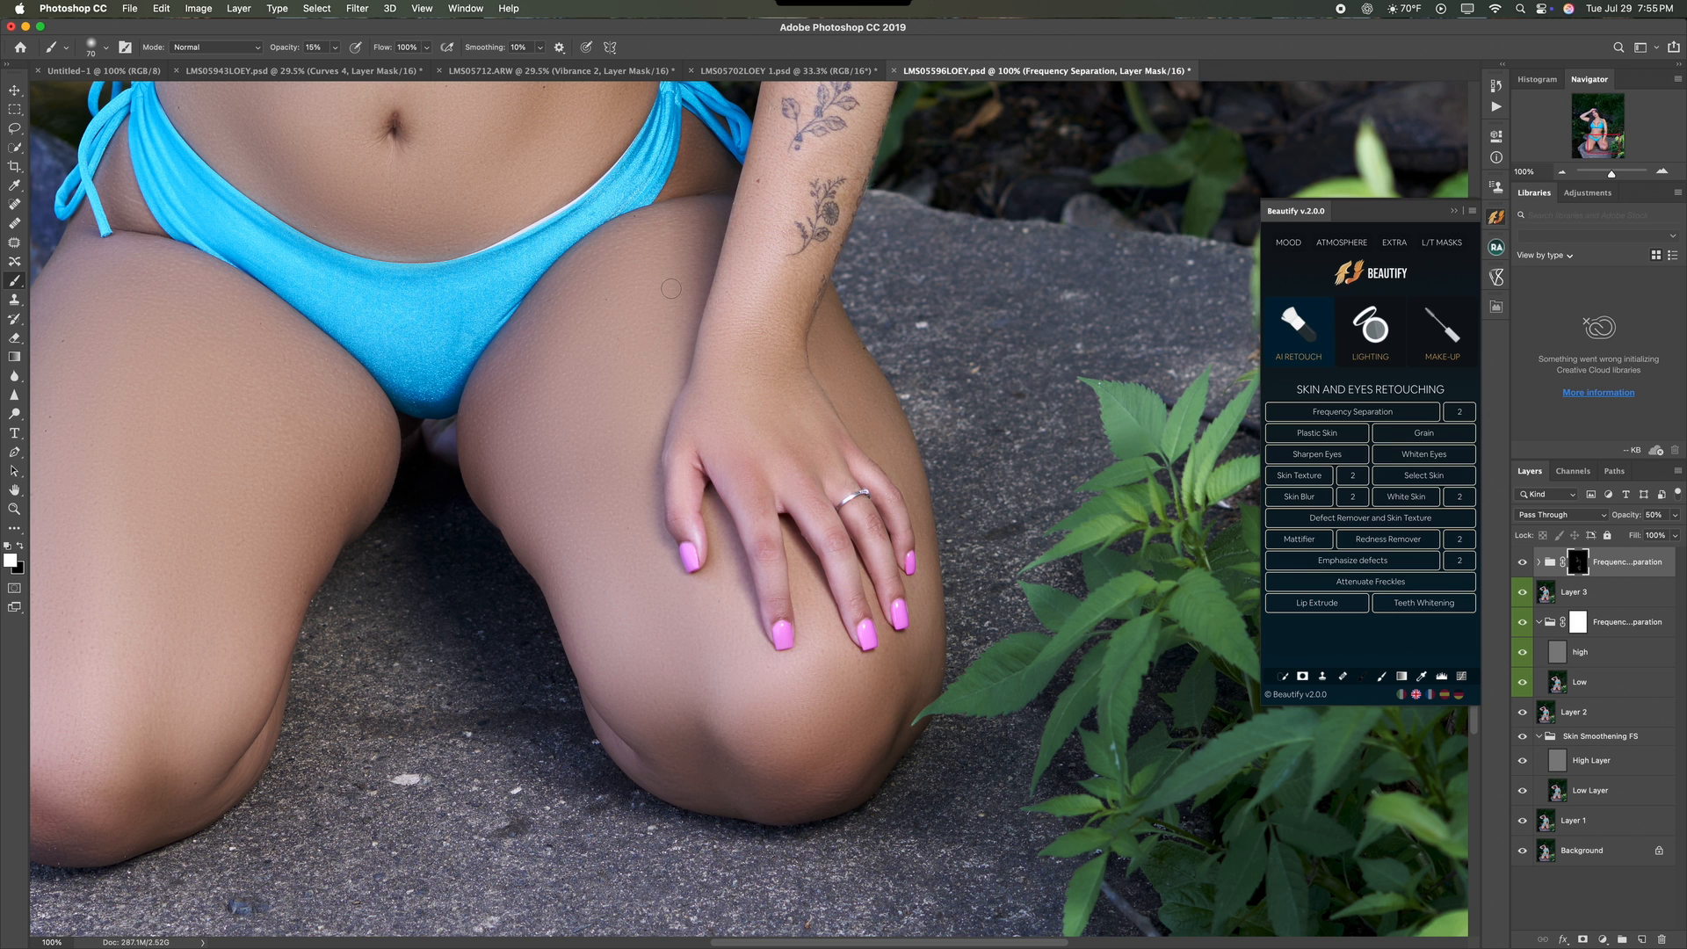
scroll(670, 288, left, 10)
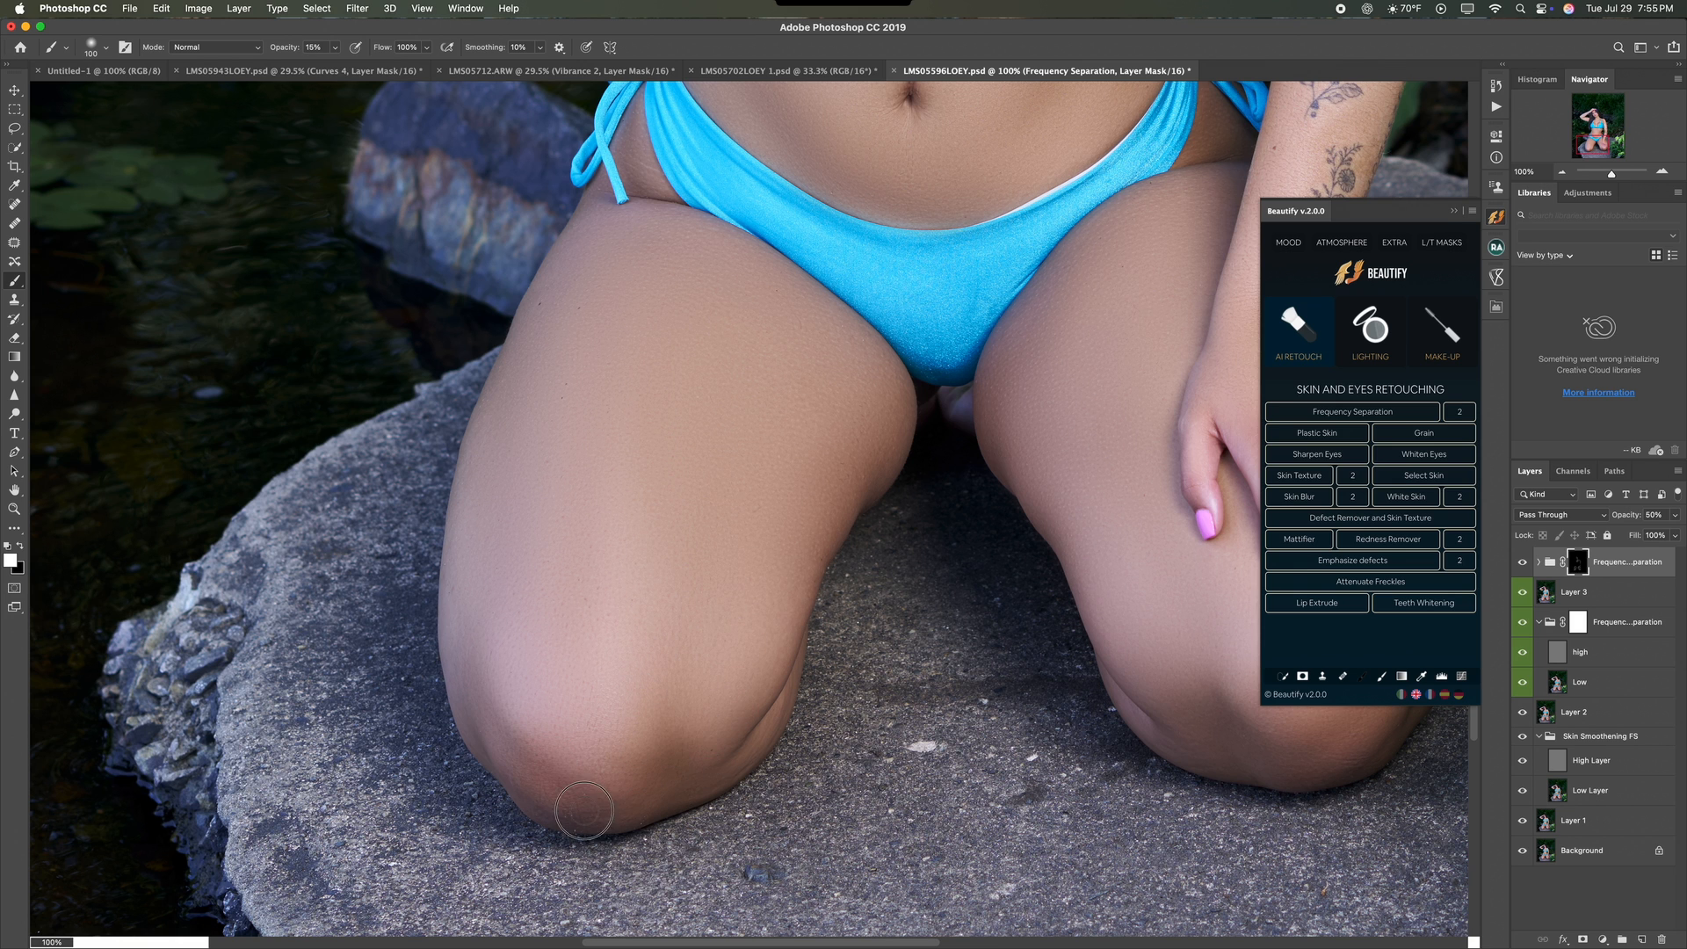
key(bracketleft)
key(bracketleft)
scroll(696, 541, up, 5)
key(bracketleft)
key(bracketleft)
key(bracketleft)
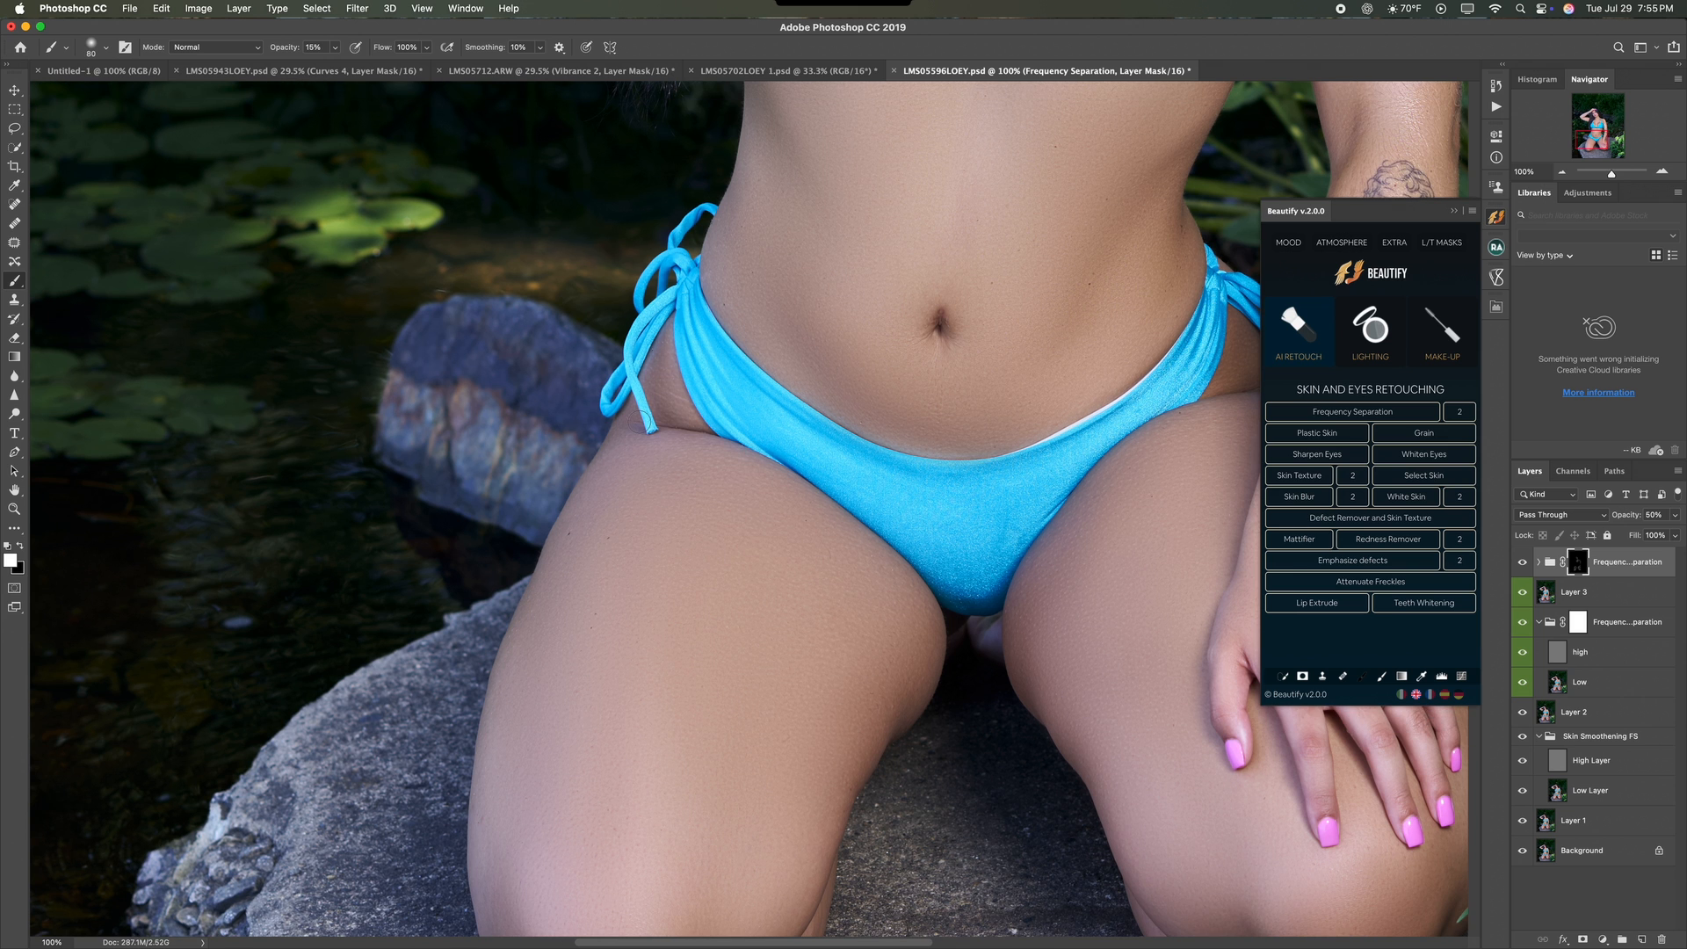
scroll(661, 368, up, 5)
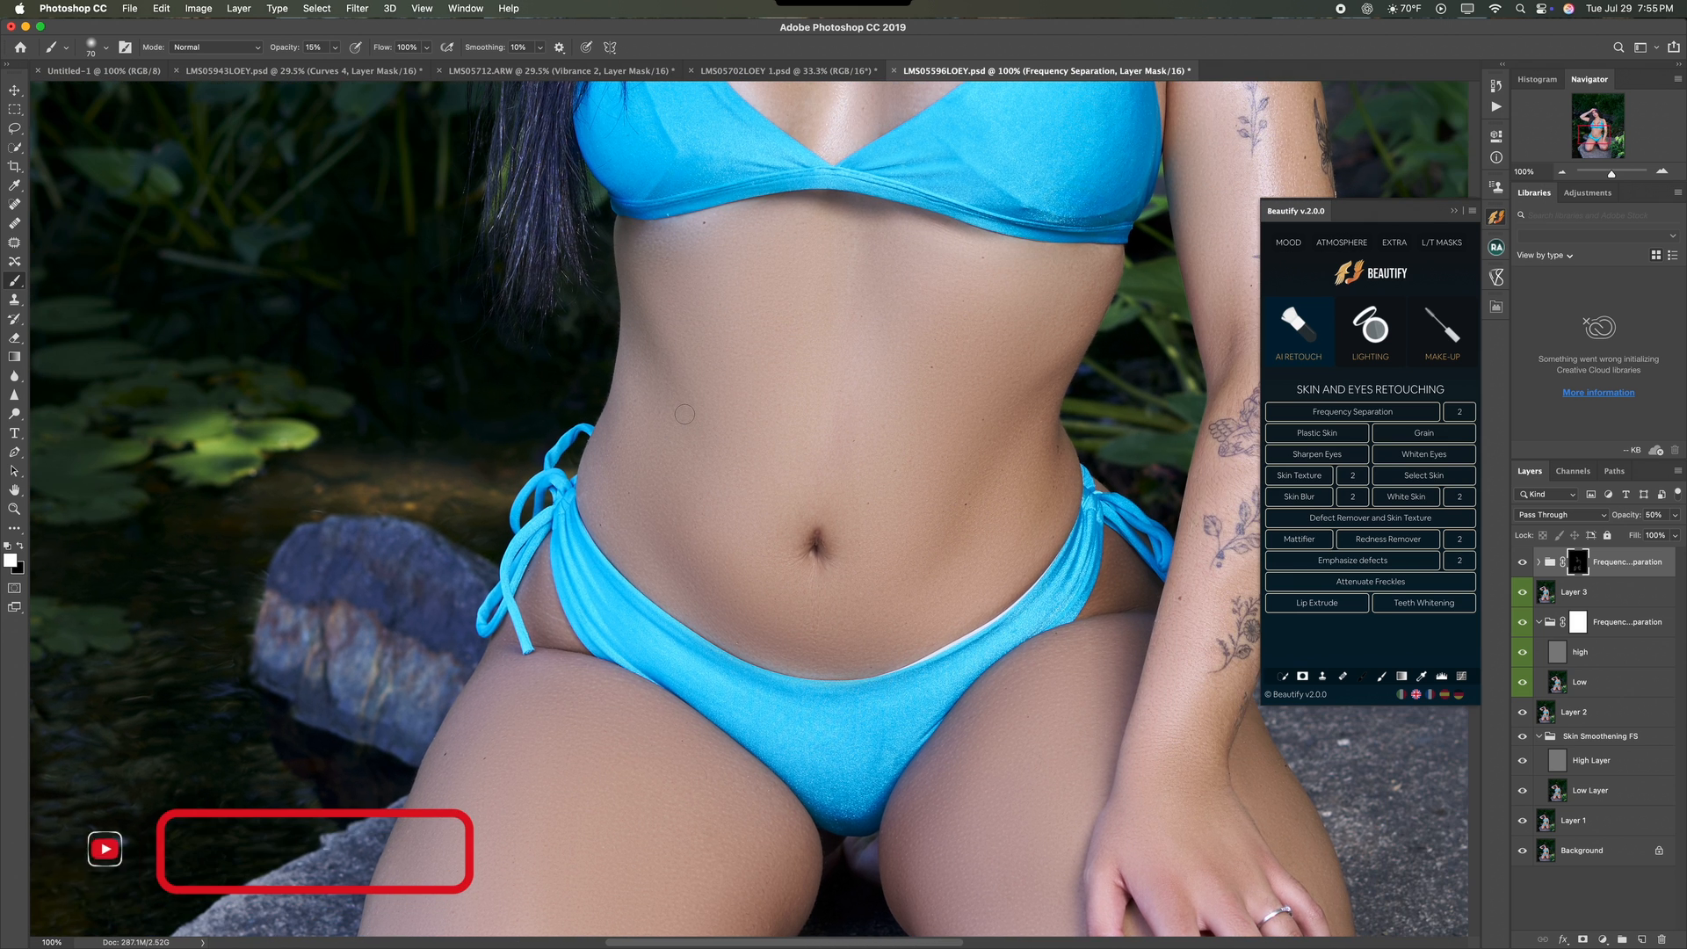
Step: Enlarge the brush to 200 px and paint the group mask across the abdomen from below the bikini top to the waist
key(super+minus)
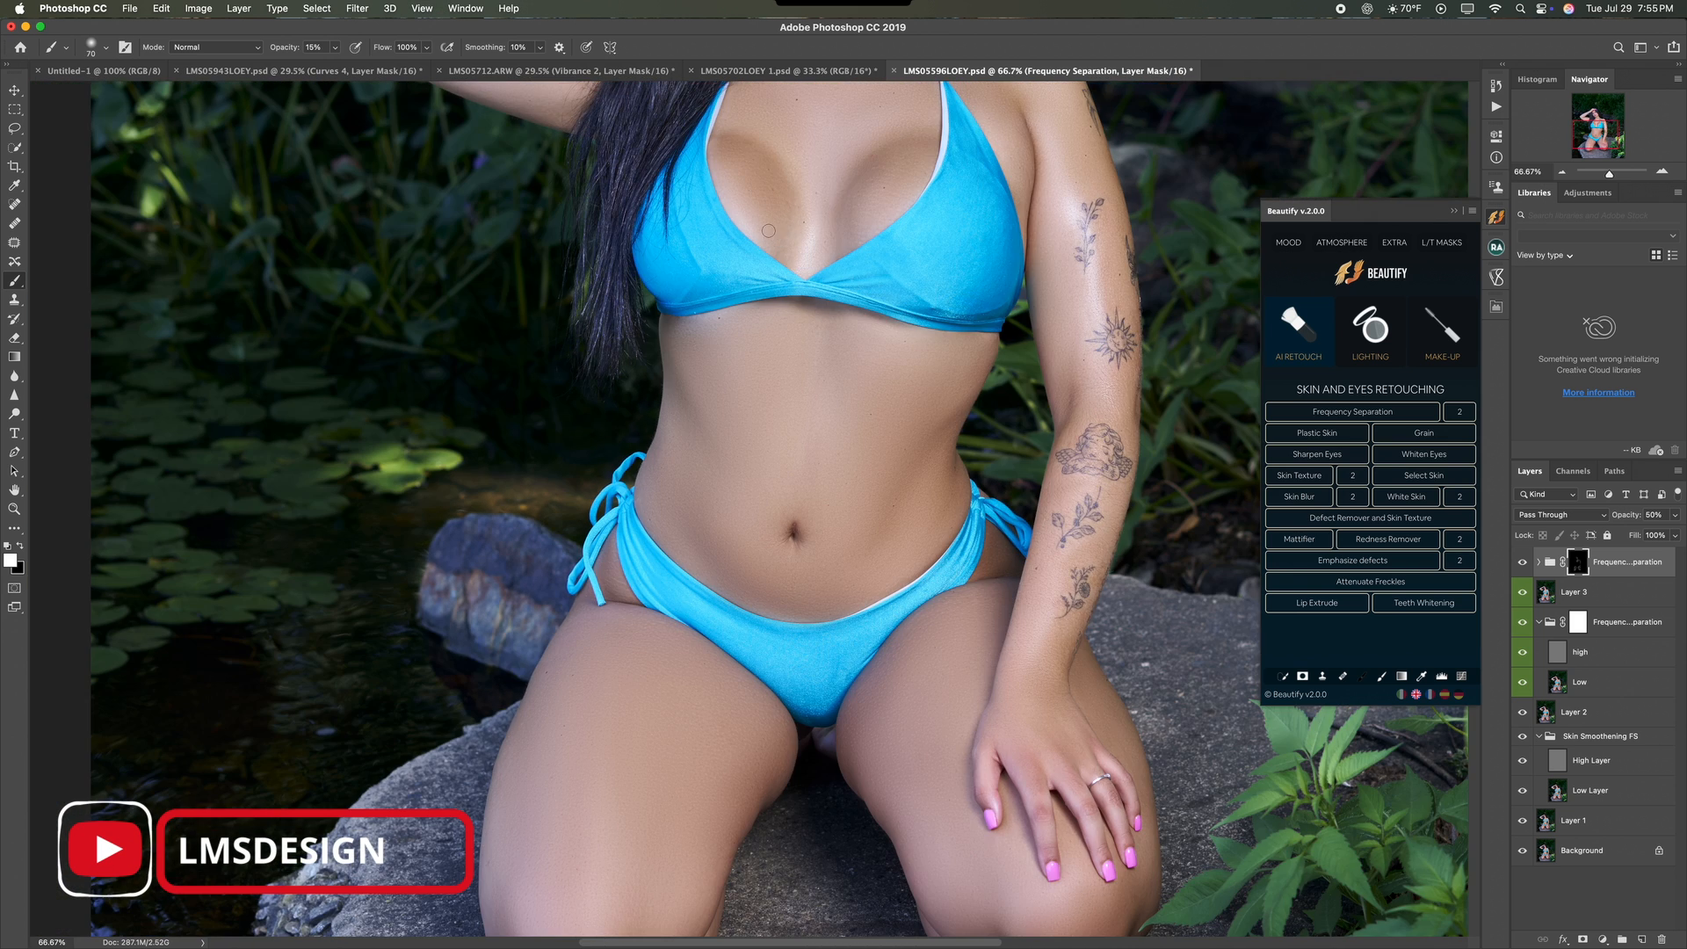
key(bracketright)
key(bracketright)
key(bracketright)
key(bracketright)
key(bracketright)
key(bracketright)
key(bracketright)
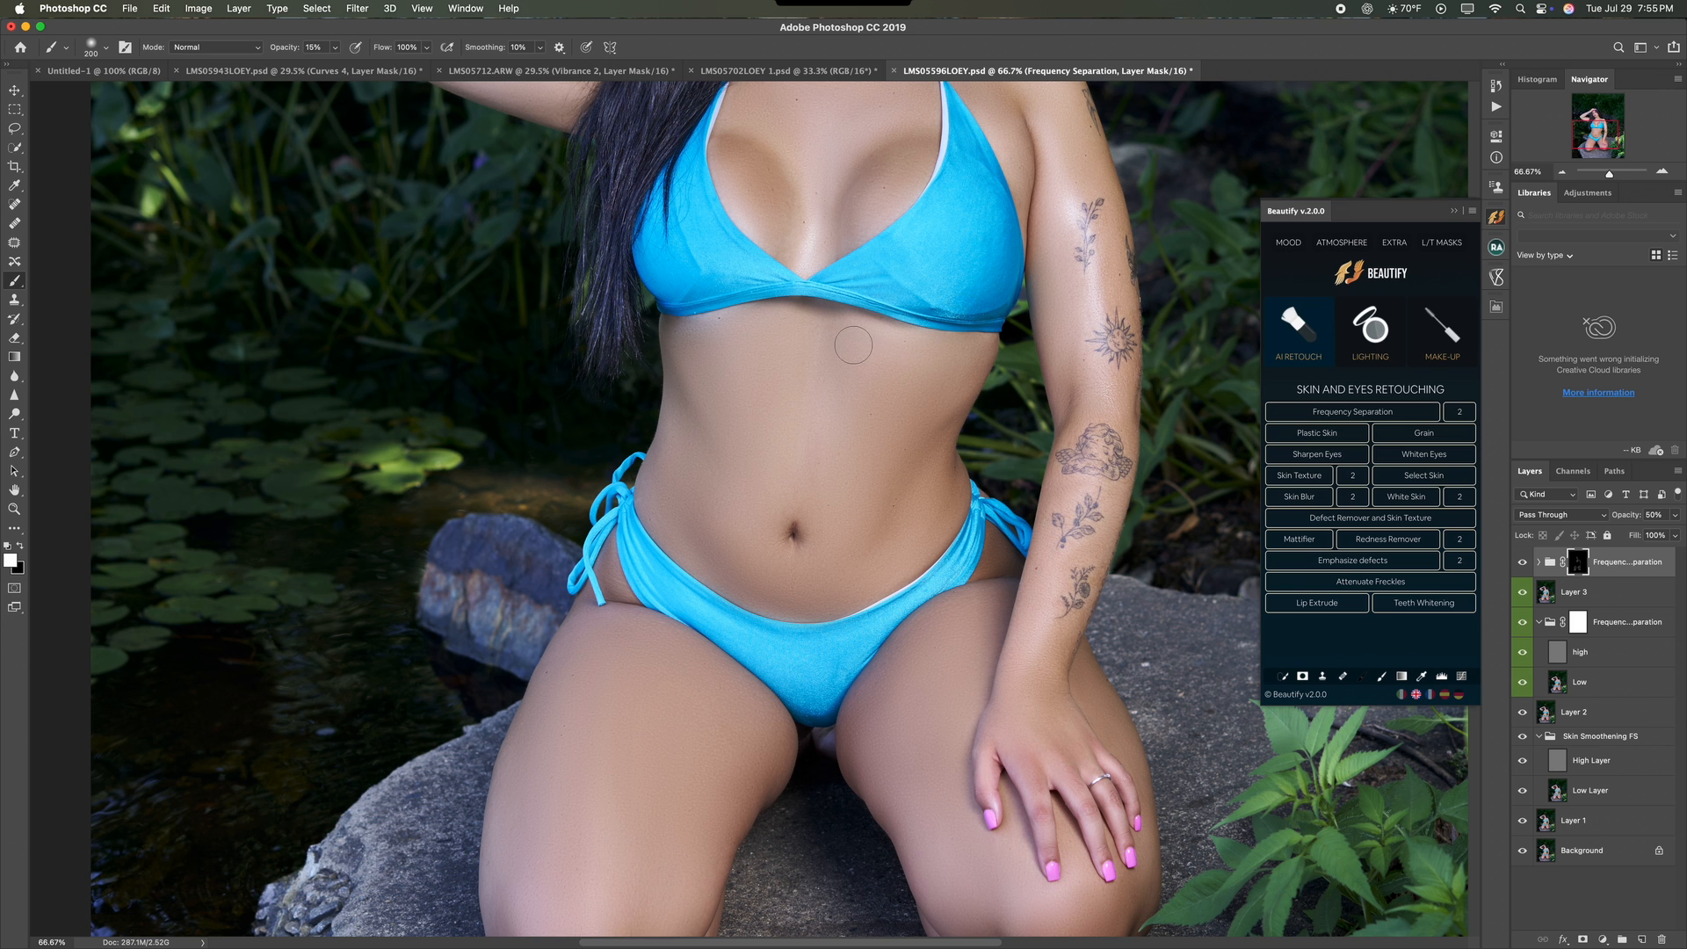
drag(854, 347, 935, 360)
mouse_move(869, 489)
mouse_down()
mouse_move(844, 448)
mouse_move(817, 545)
mouse_move(885, 554)
mouse_move(931, 500)
mouse_move(867, 573)
mouse_move(783, 566)
mouse_move(788, 334)
mouse_move(727, 331)
mouse_move(735, 377)
mouse_move(724, 331)
mouse_move(677, 508)
mouse_move(753, 557)
mouse_move(722, 521)
mouse_up()
Step: Paint the group mask over the raised arm, from the forearm around the elbow to the upper arm, with the 200 px brush
scroll(723, 521, up, 5)
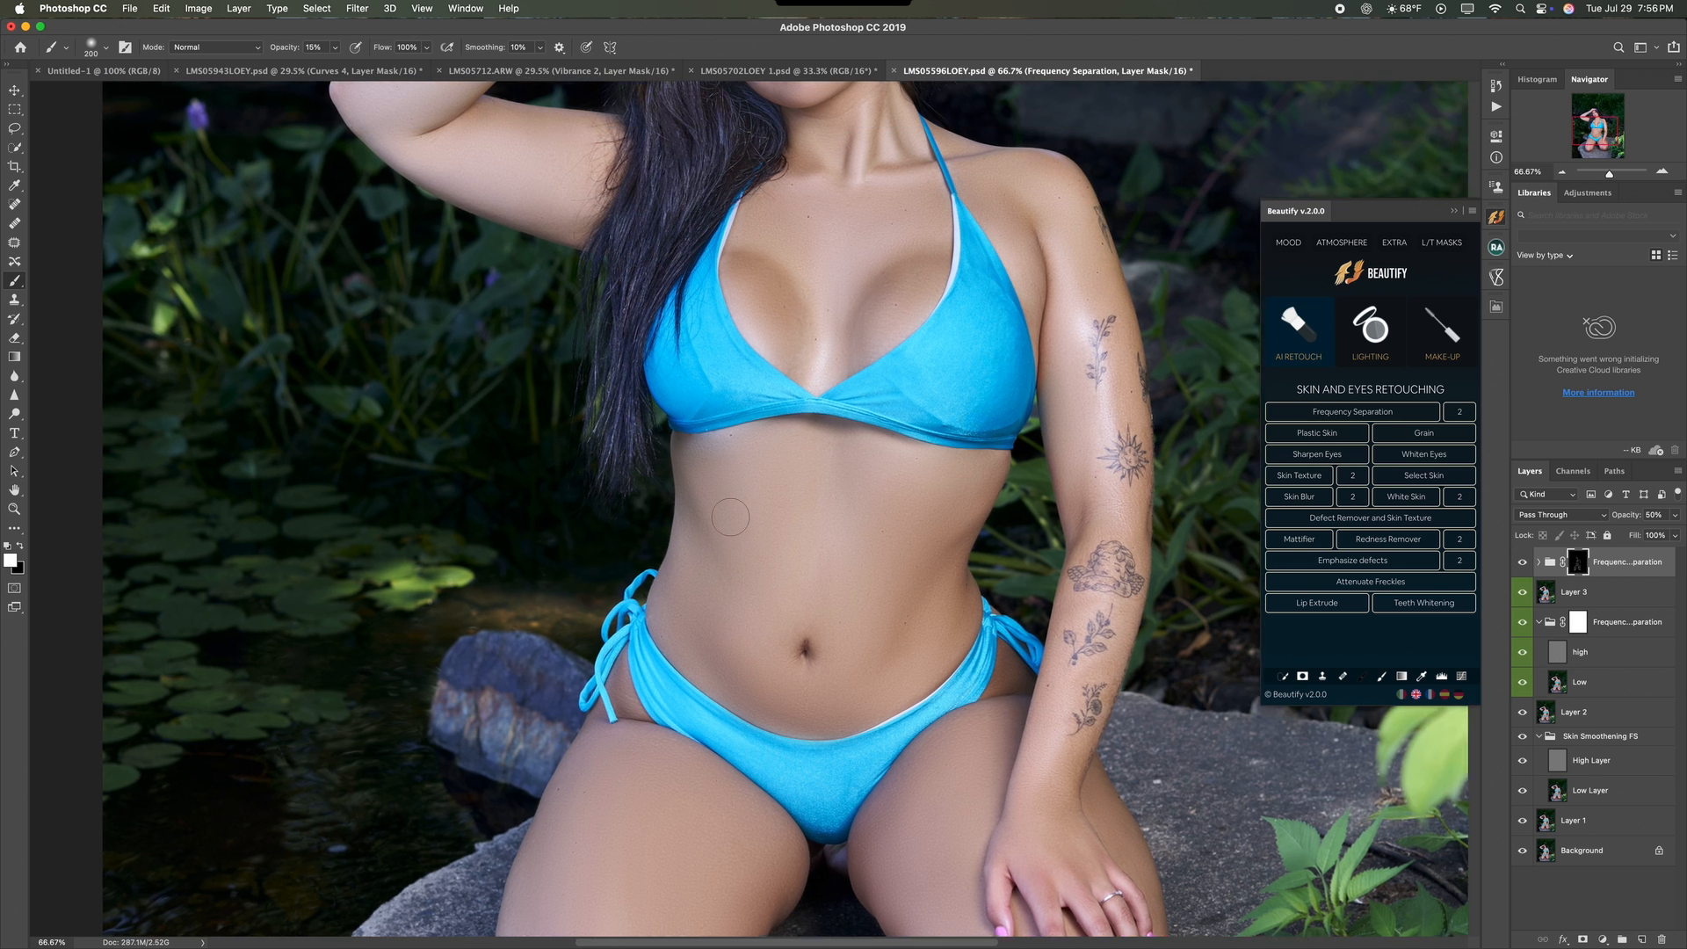
scroll(758, 410, left, 2)
scroll(865, 599, up, 4)
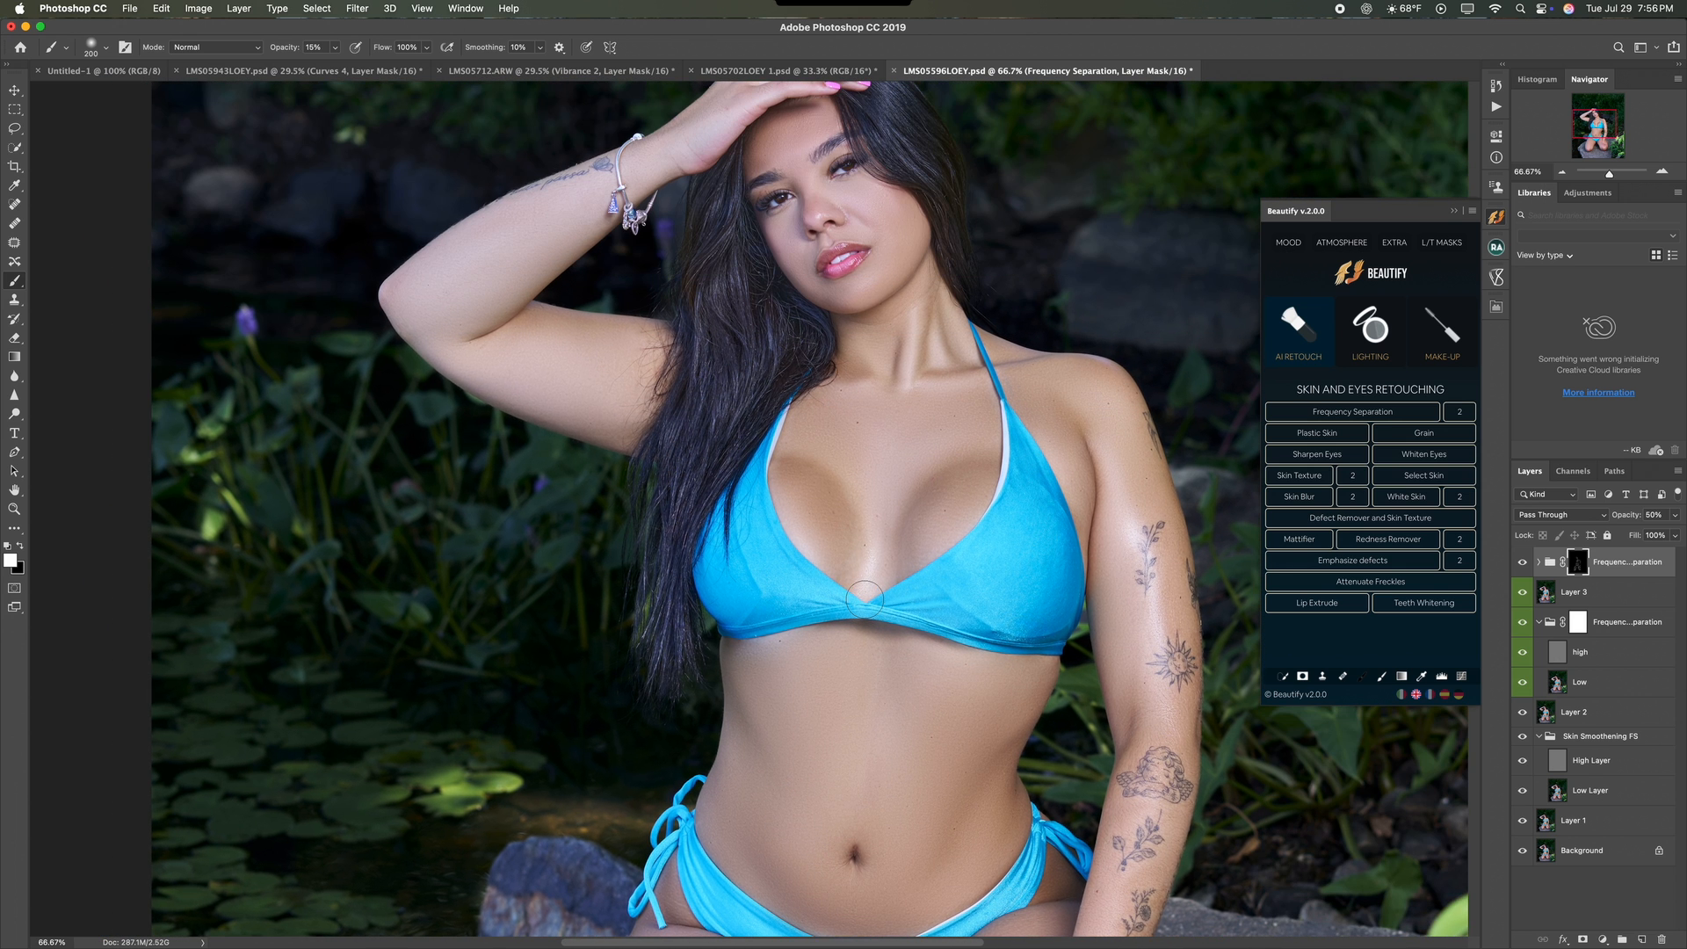
mouse_move(576, 196)
mouse_down()
mouse_move(417, 301)
mouse_move(519, 264)
mouse_up()
drag(575, 211, 496, 288)
mouse_move(475, 361)
mouse_down()
mouse_move(561, 389)
mouse_move(549, 339)
mouse_move(567, 335)
mouse_up()
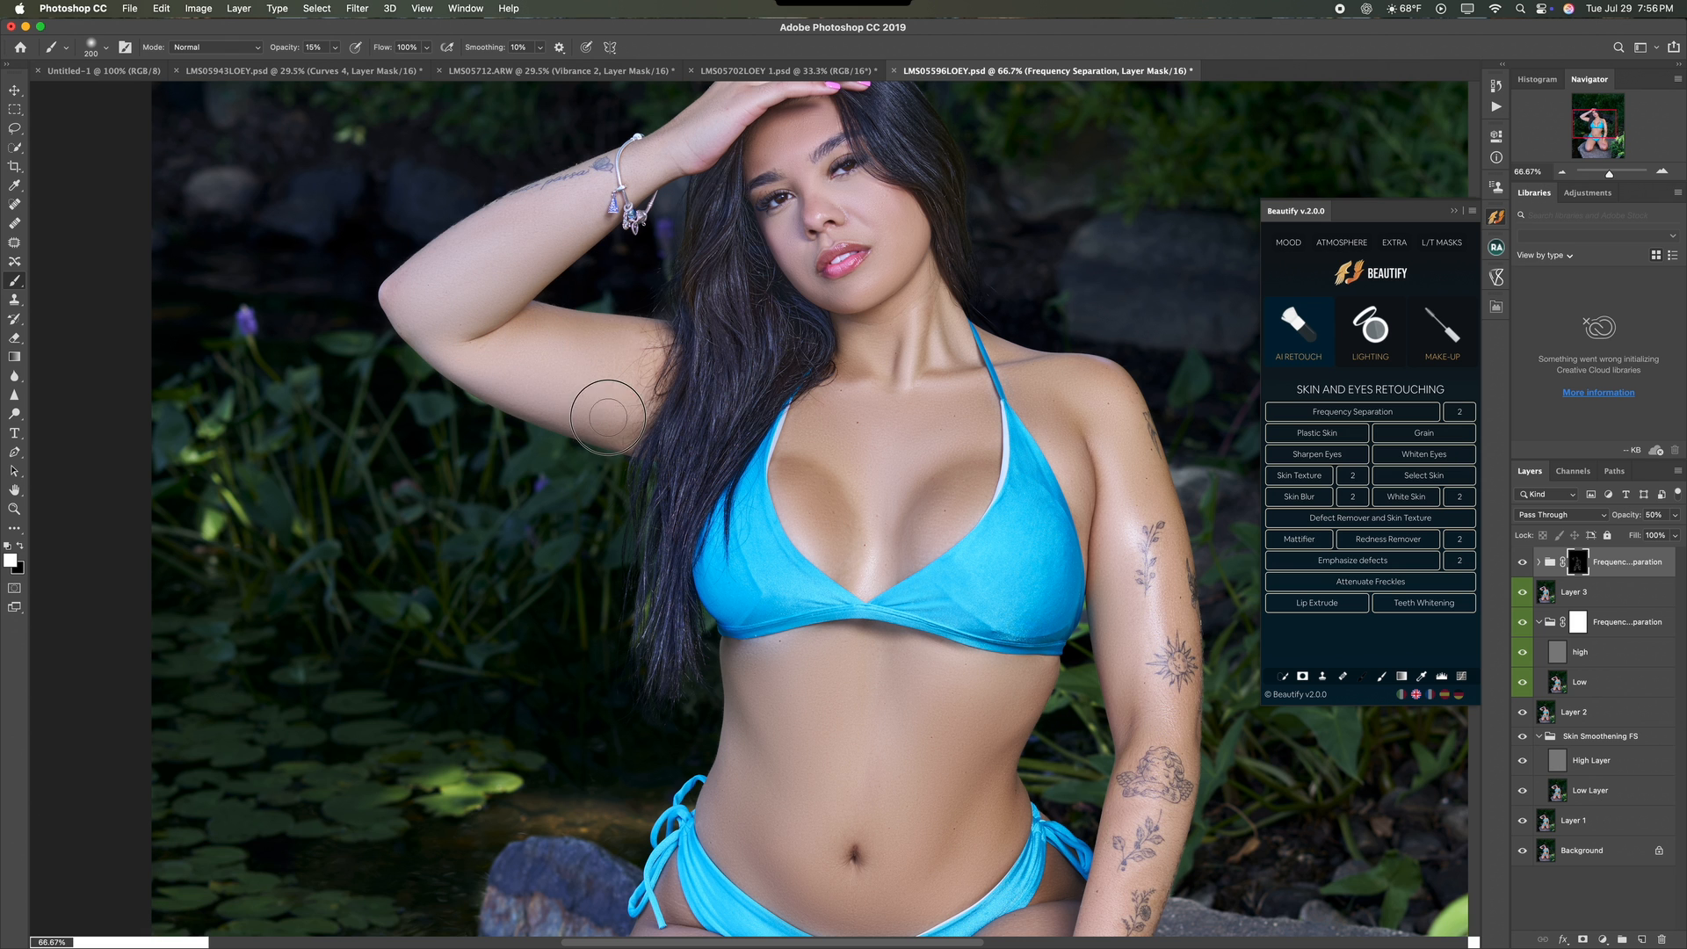
Step: Reduce the brush to 80 px and paint the group mask over the raised wrist and back of the hand
scroll(655, 325, up, 4)
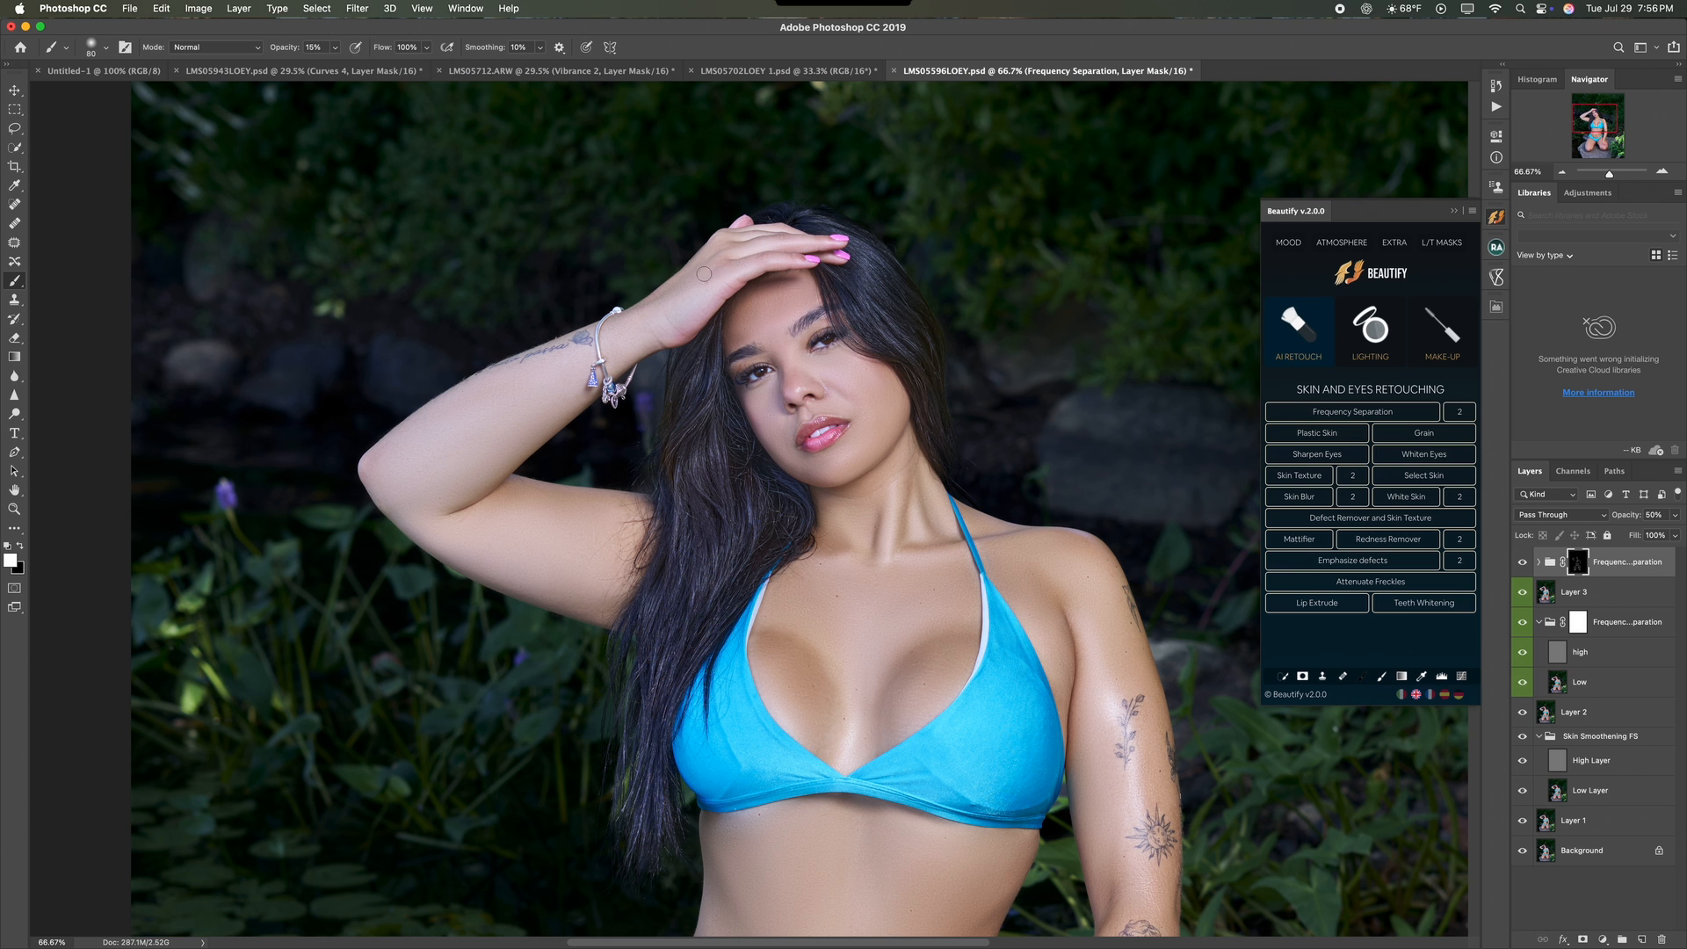
drag(716, 263, 617, 357)
mouse_move(626, 353)
mouse_down()
mouse_move(783, 261)
mouse_move(776, 315)
mouse_up()
Step: Compare the whole photo with and without the top Frequency Separation group, and stamp the visible layers onto a new layer
key(super+0)
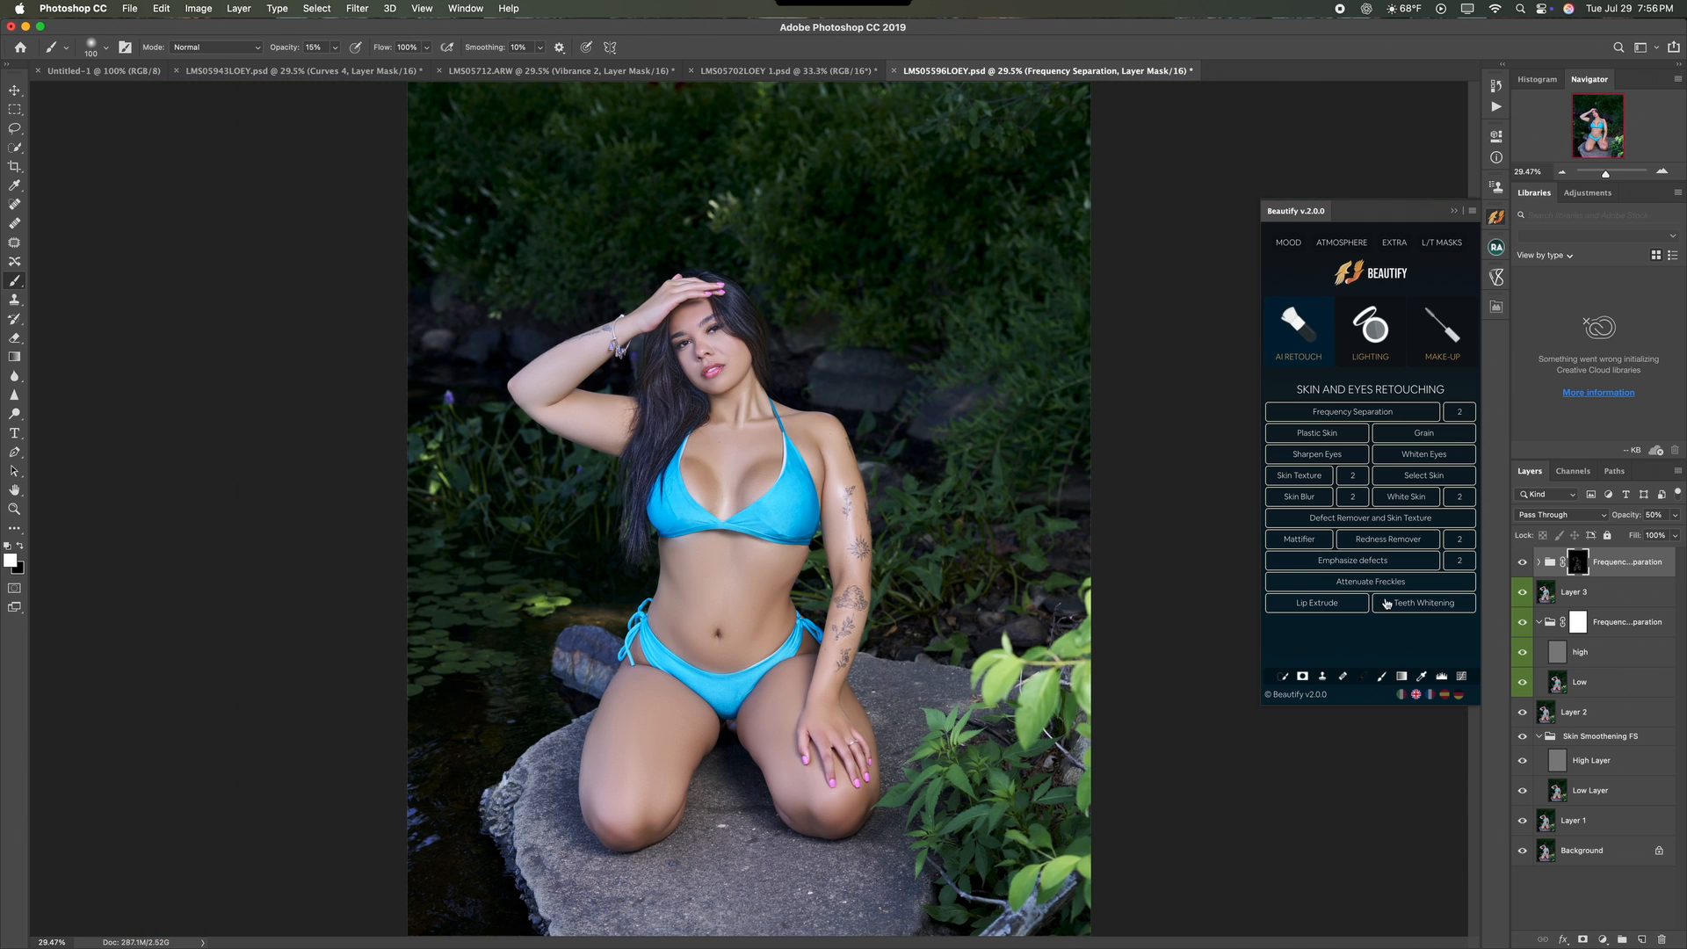
click(1523, 562)
click(1523, 563)
click(1523, 562)
click(1524, 562)
click(1523, 563)
key(shift+super+alt+n)
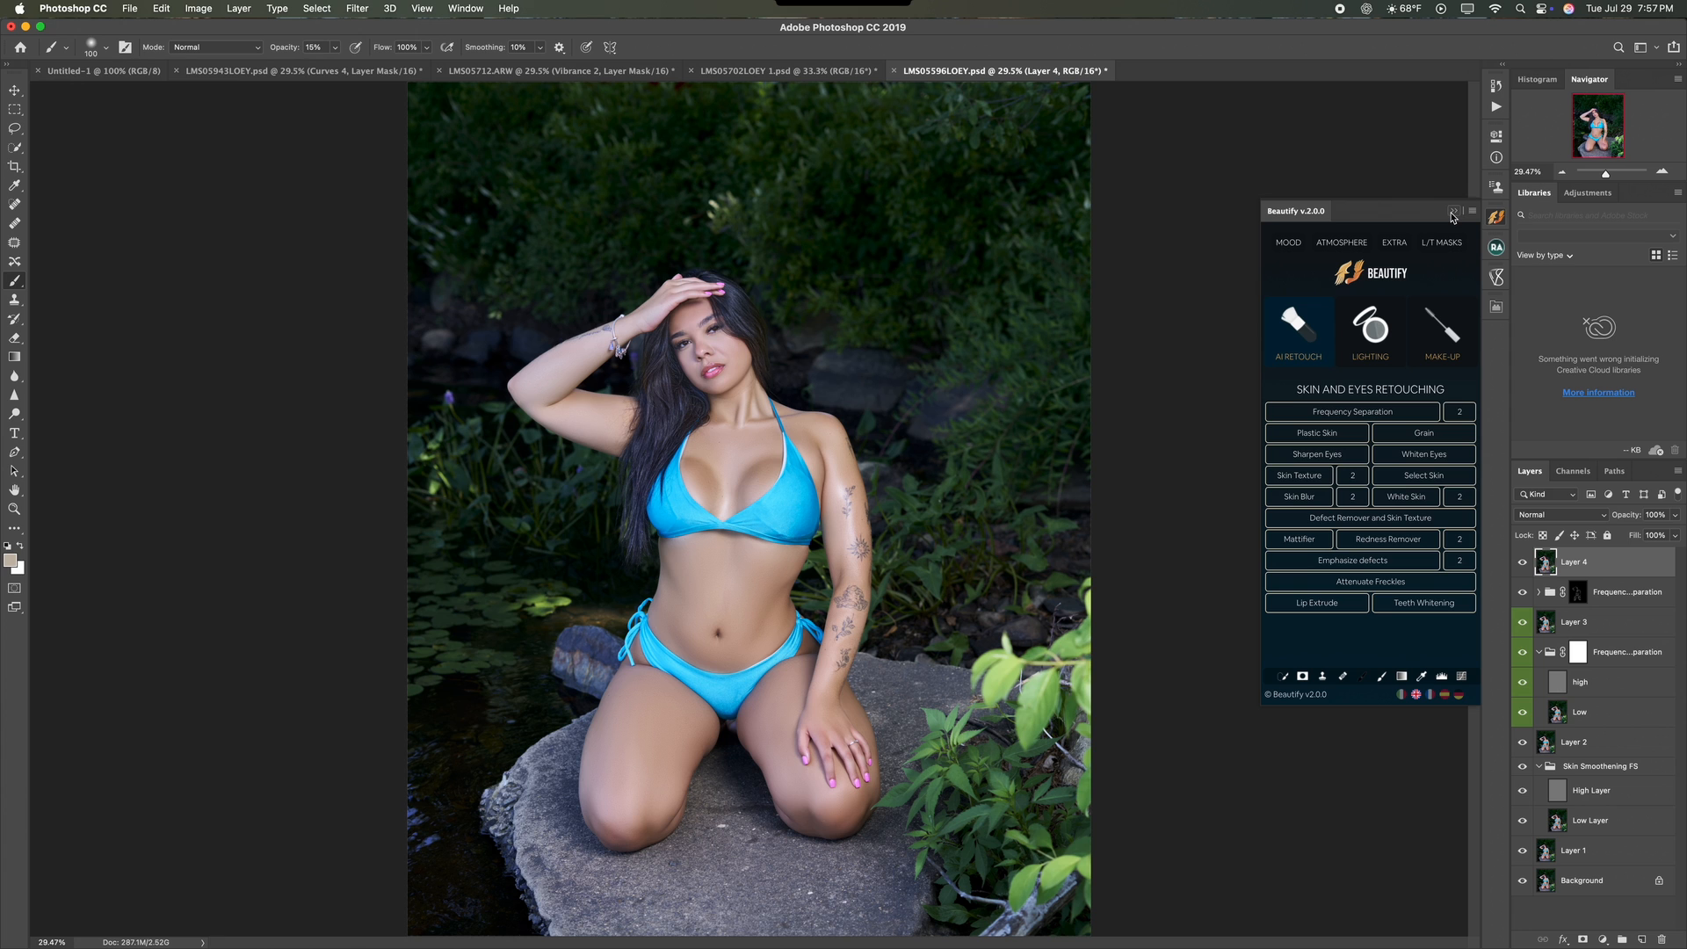
Step: Apply Beautify's Color Auto correction at 10% layer opacity and stamp the visible result onto a new layer
click(1382, 341)
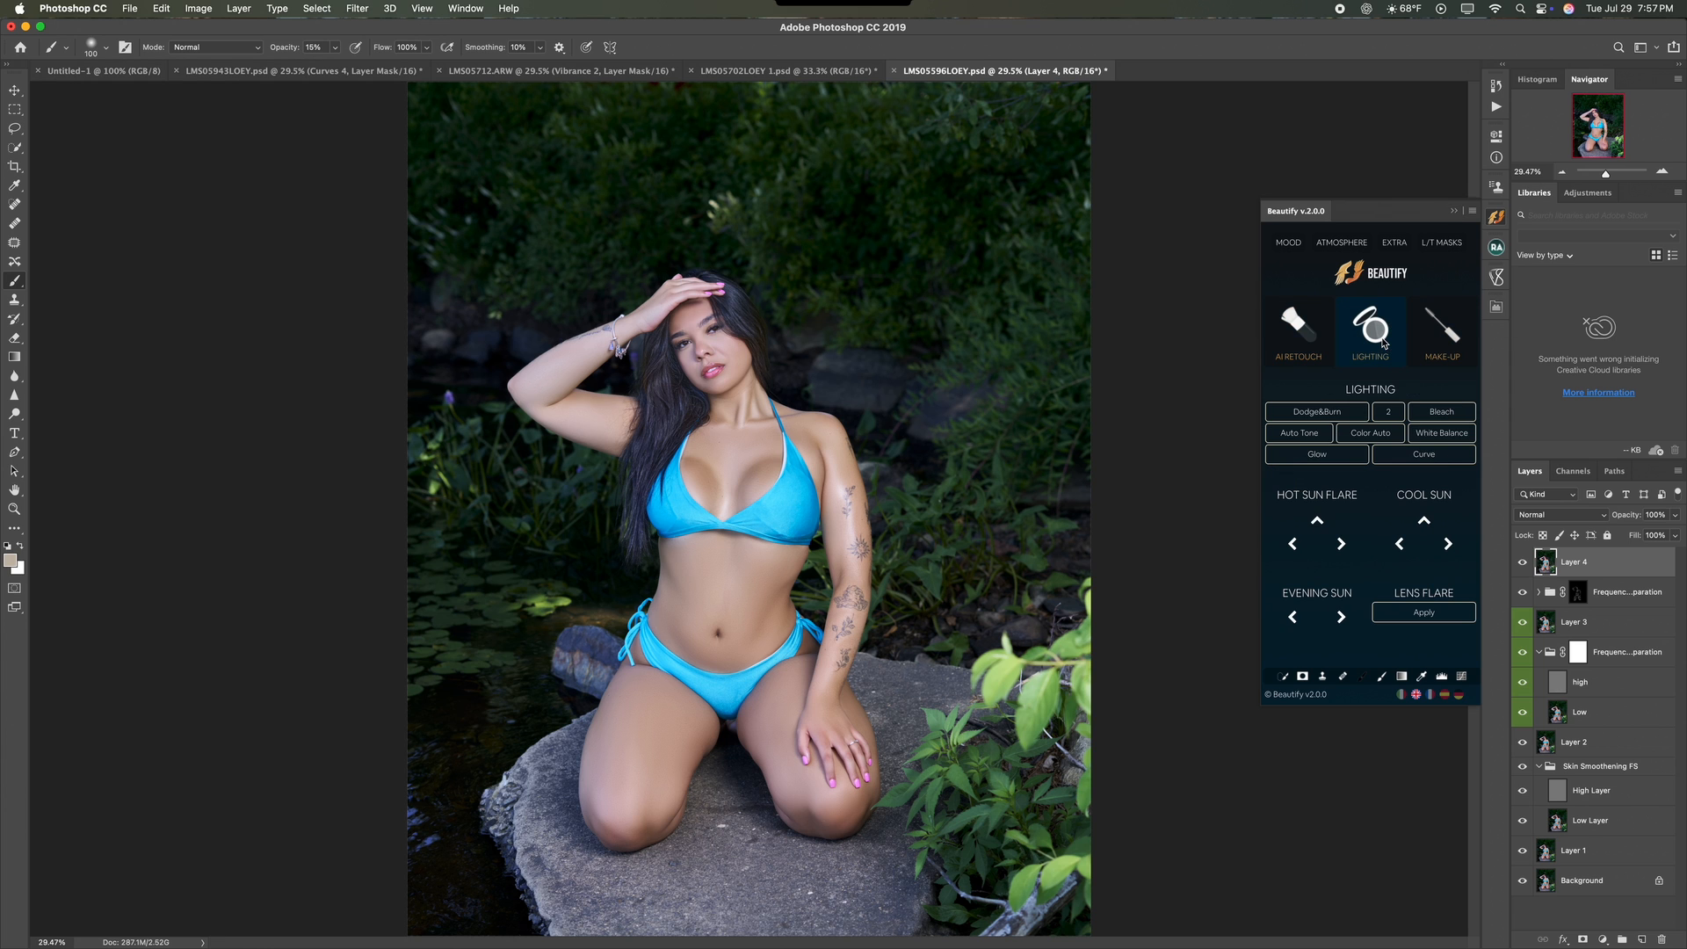
click(1375, 434)
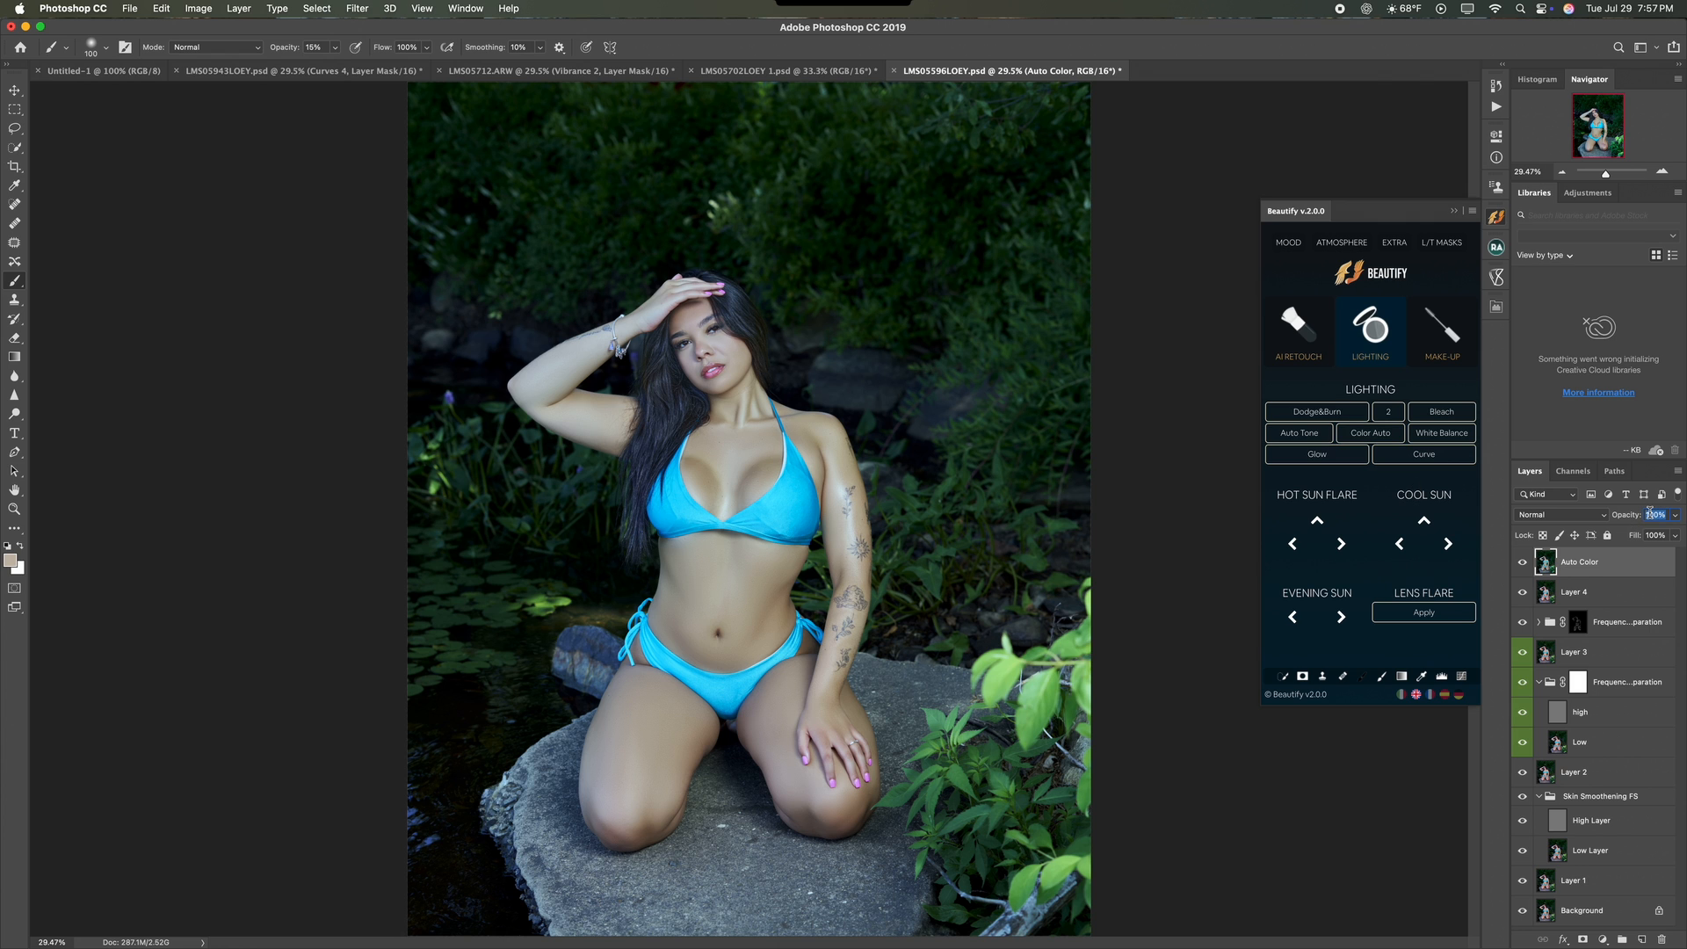
text(10)
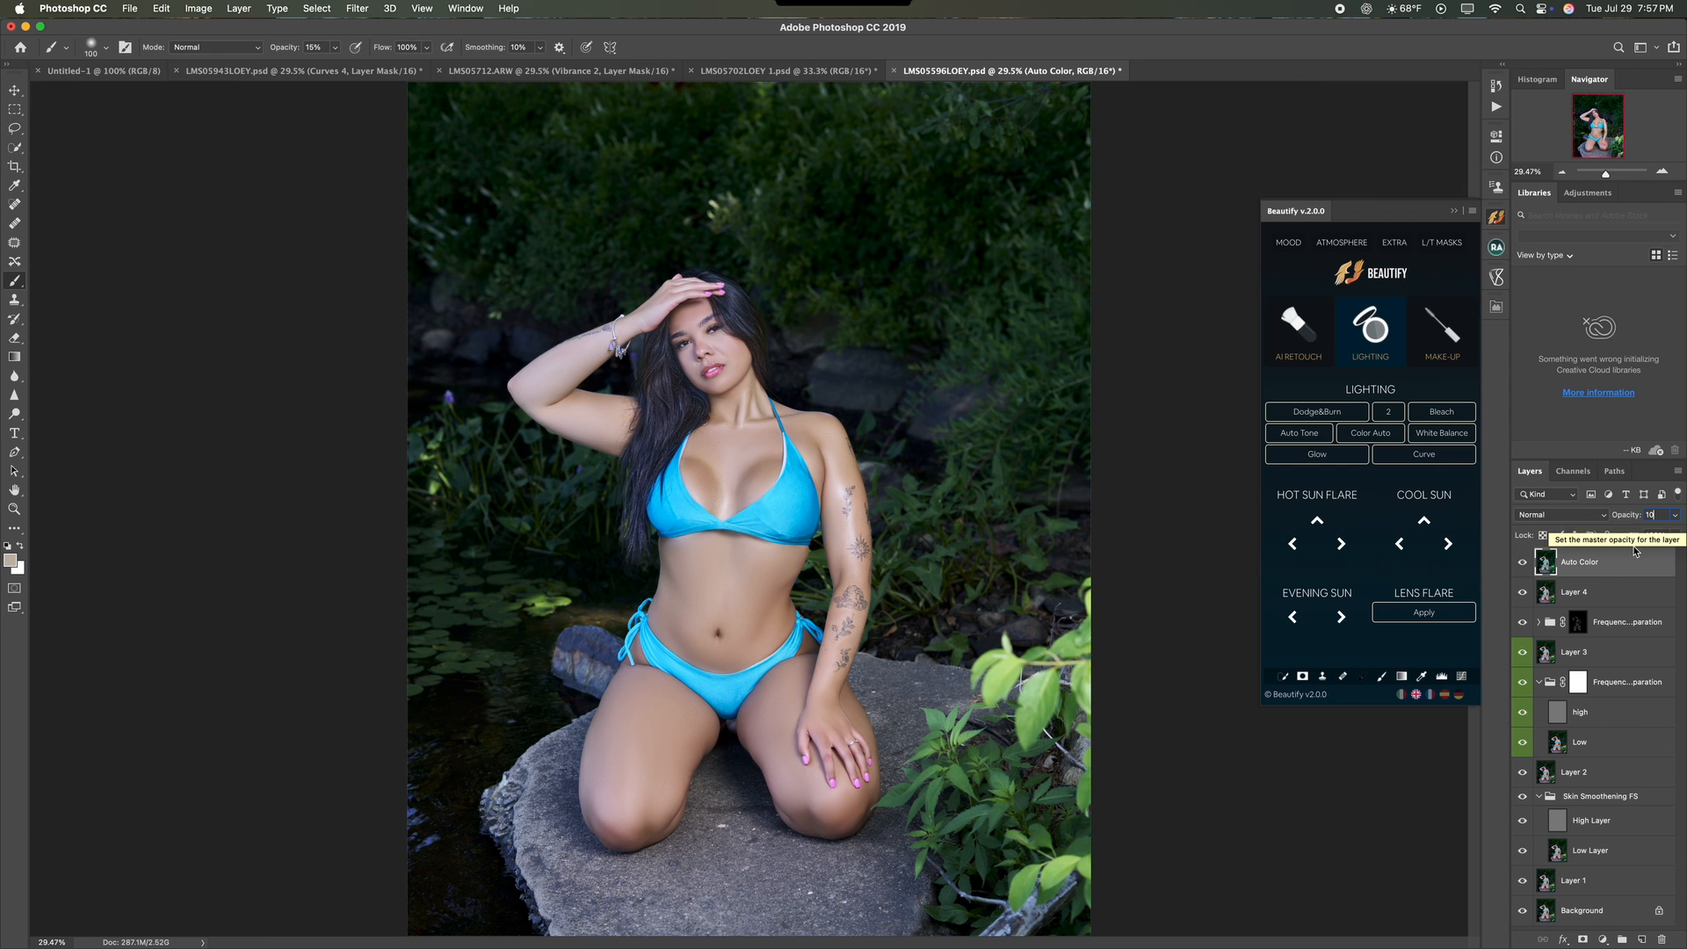
key(Return)
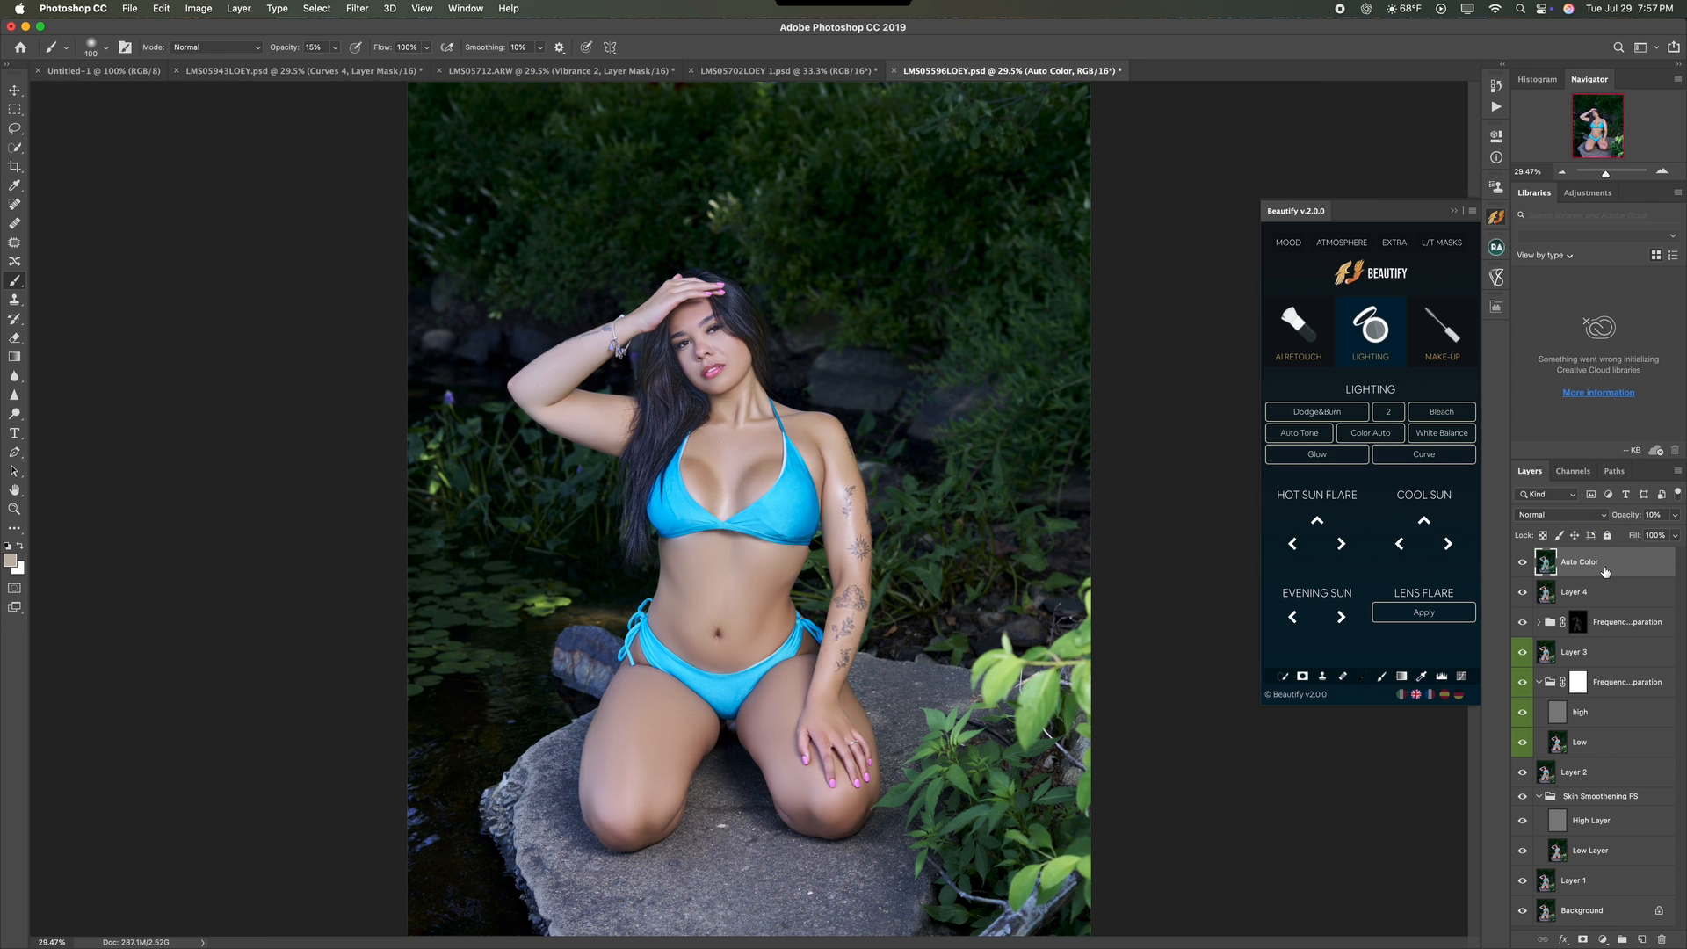
key(super+alt+shift+e)
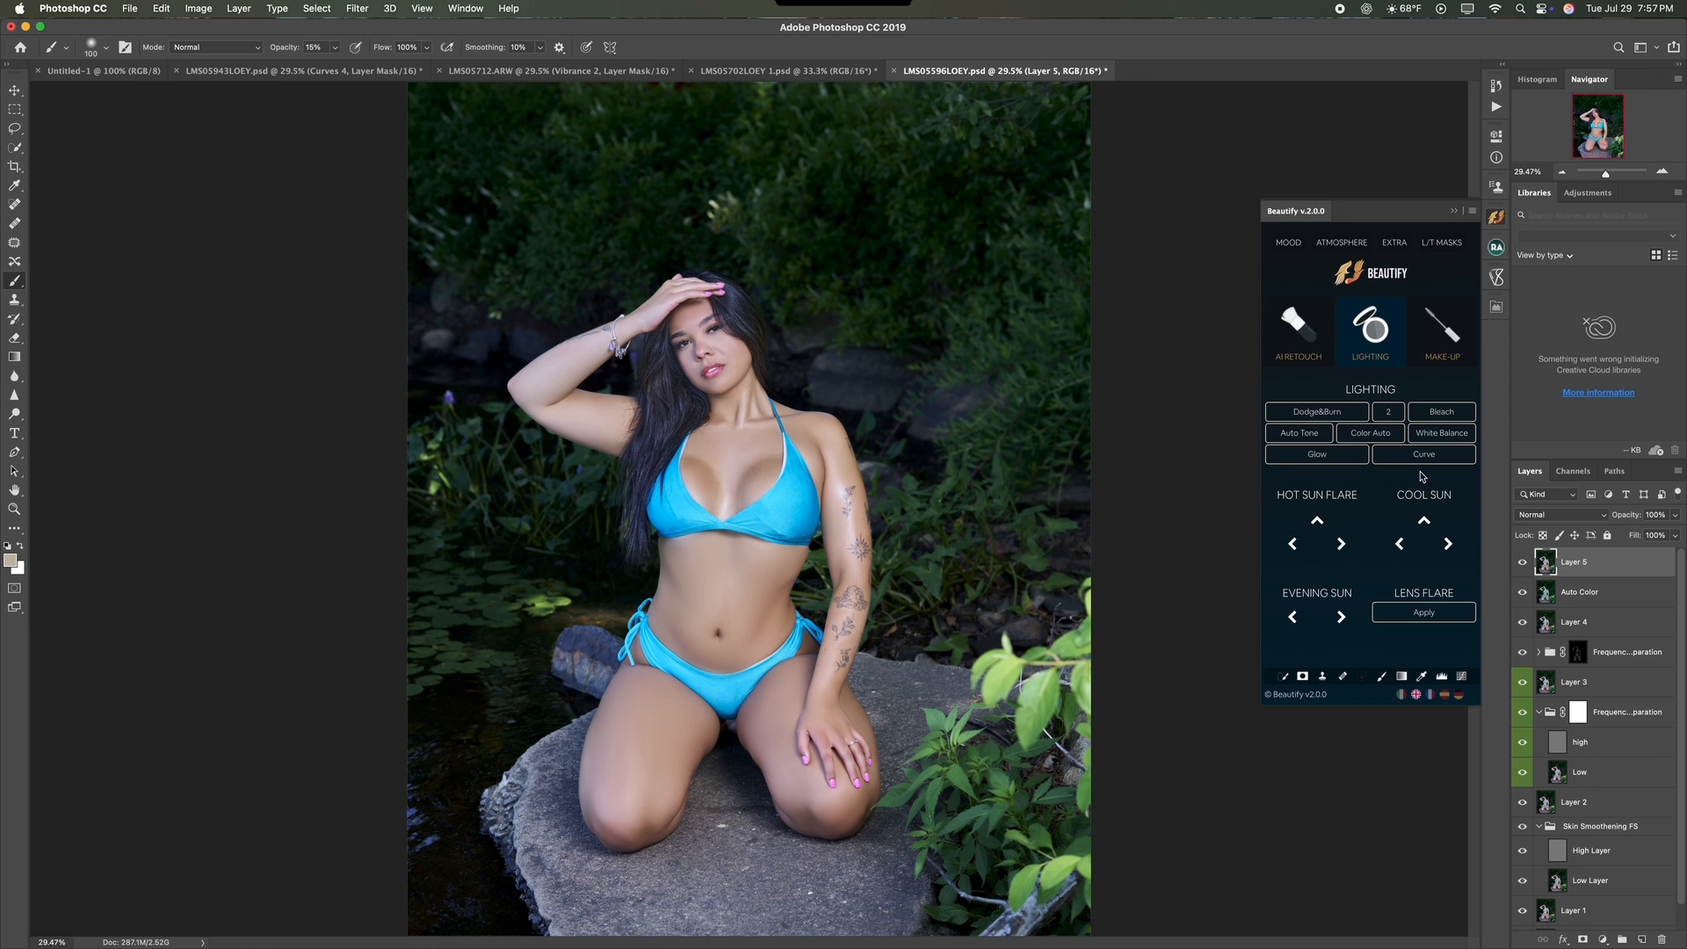
Step: Run Beautify's White Balance correction, adding a midtone curve point at about input 130, output 128, and accept the curve
click(1443, 432)
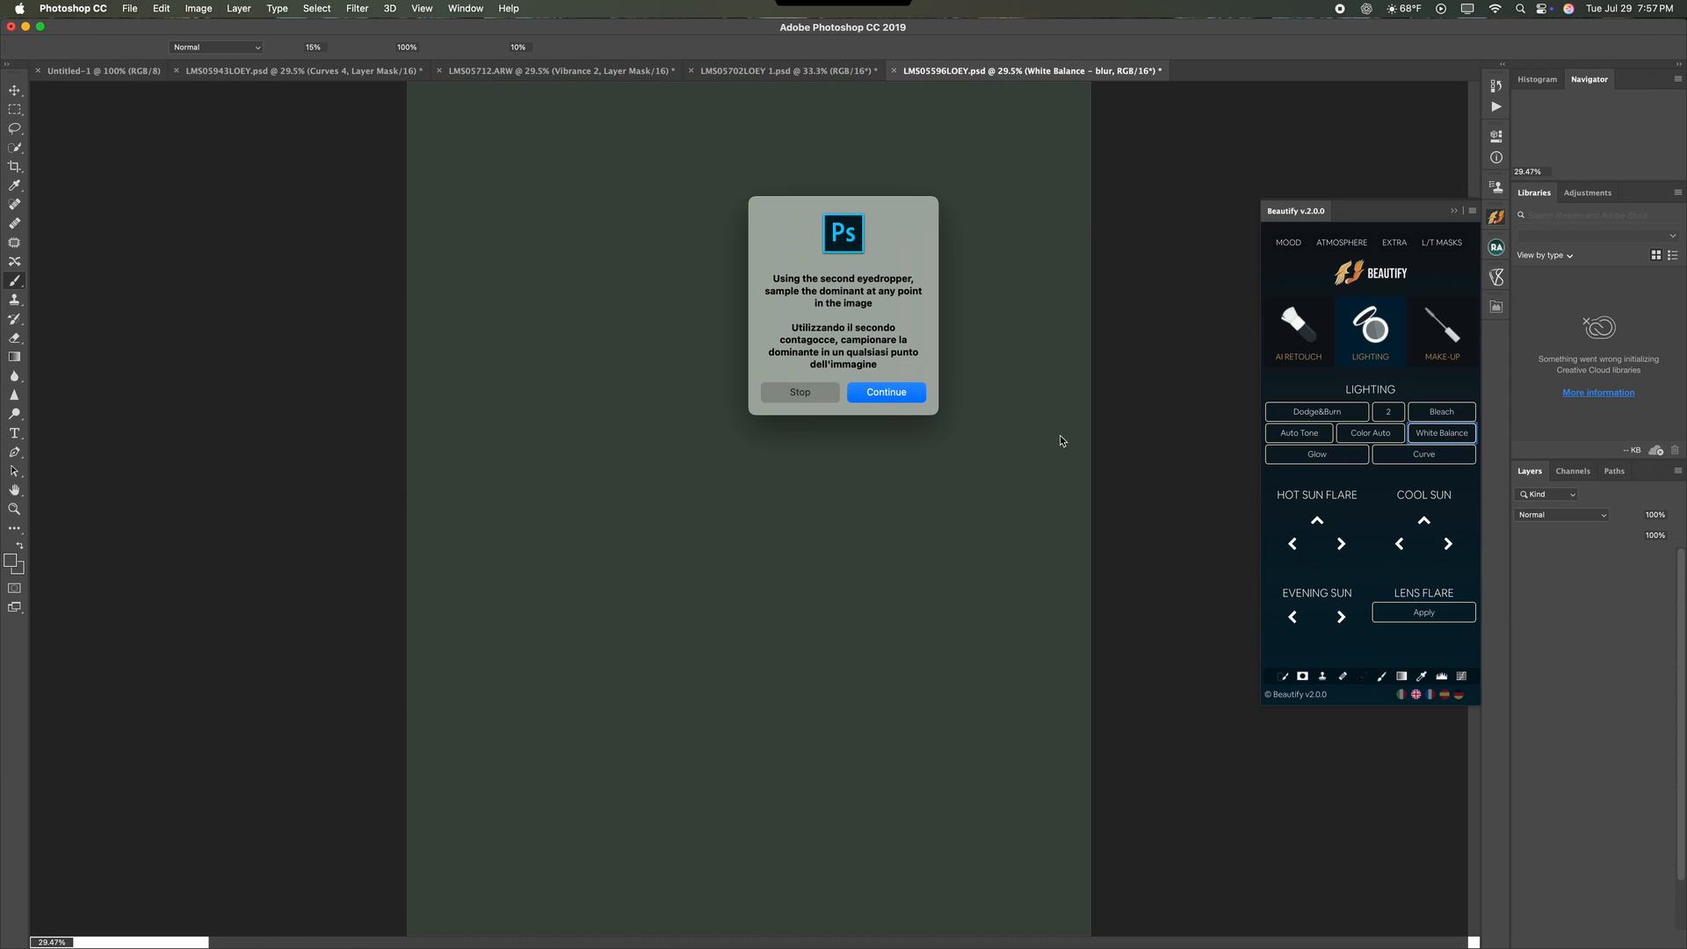
click(882, 395)
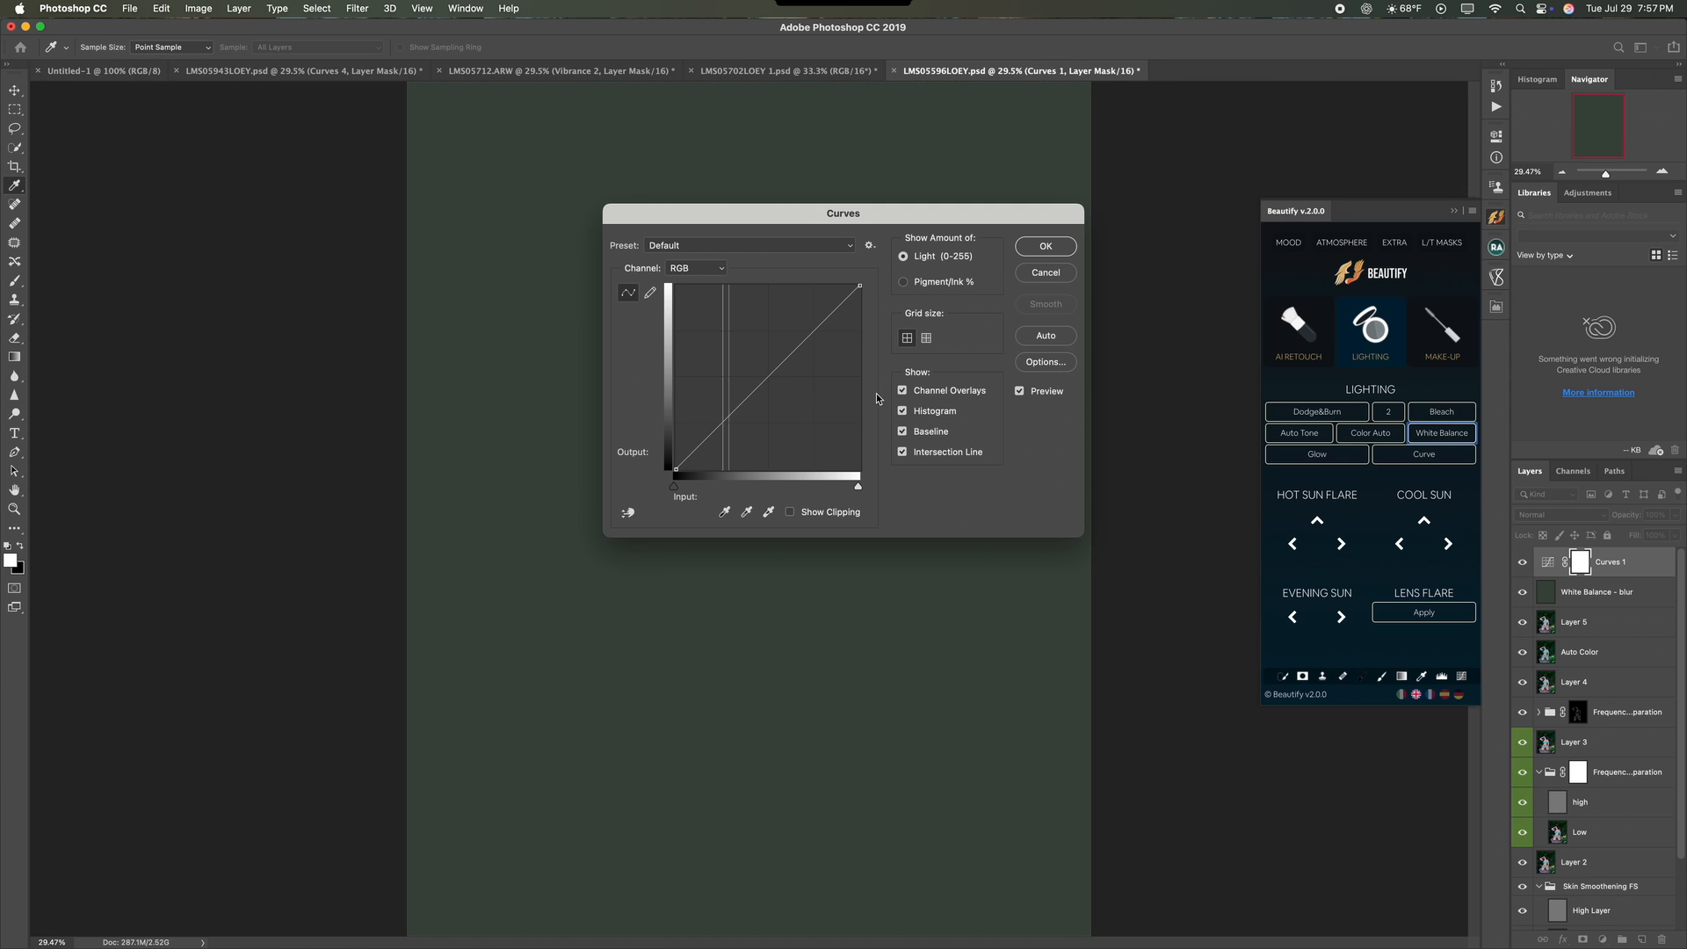
click(770, 377)
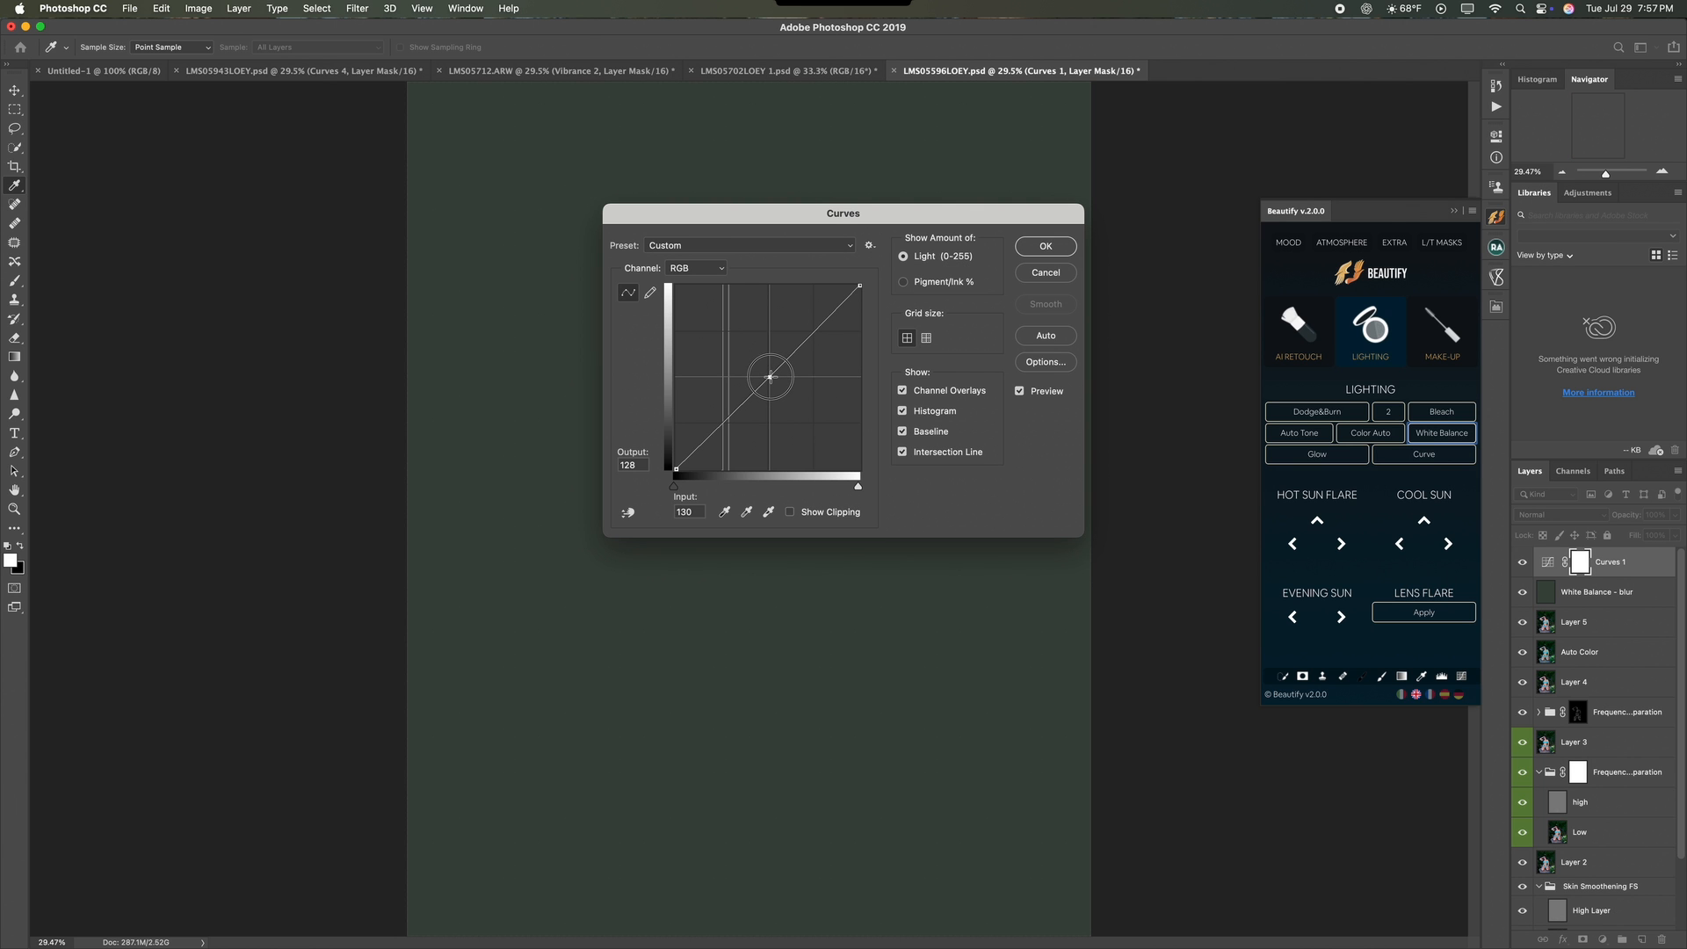
drag(770, 378, 772, 377)
click(1037, 260)
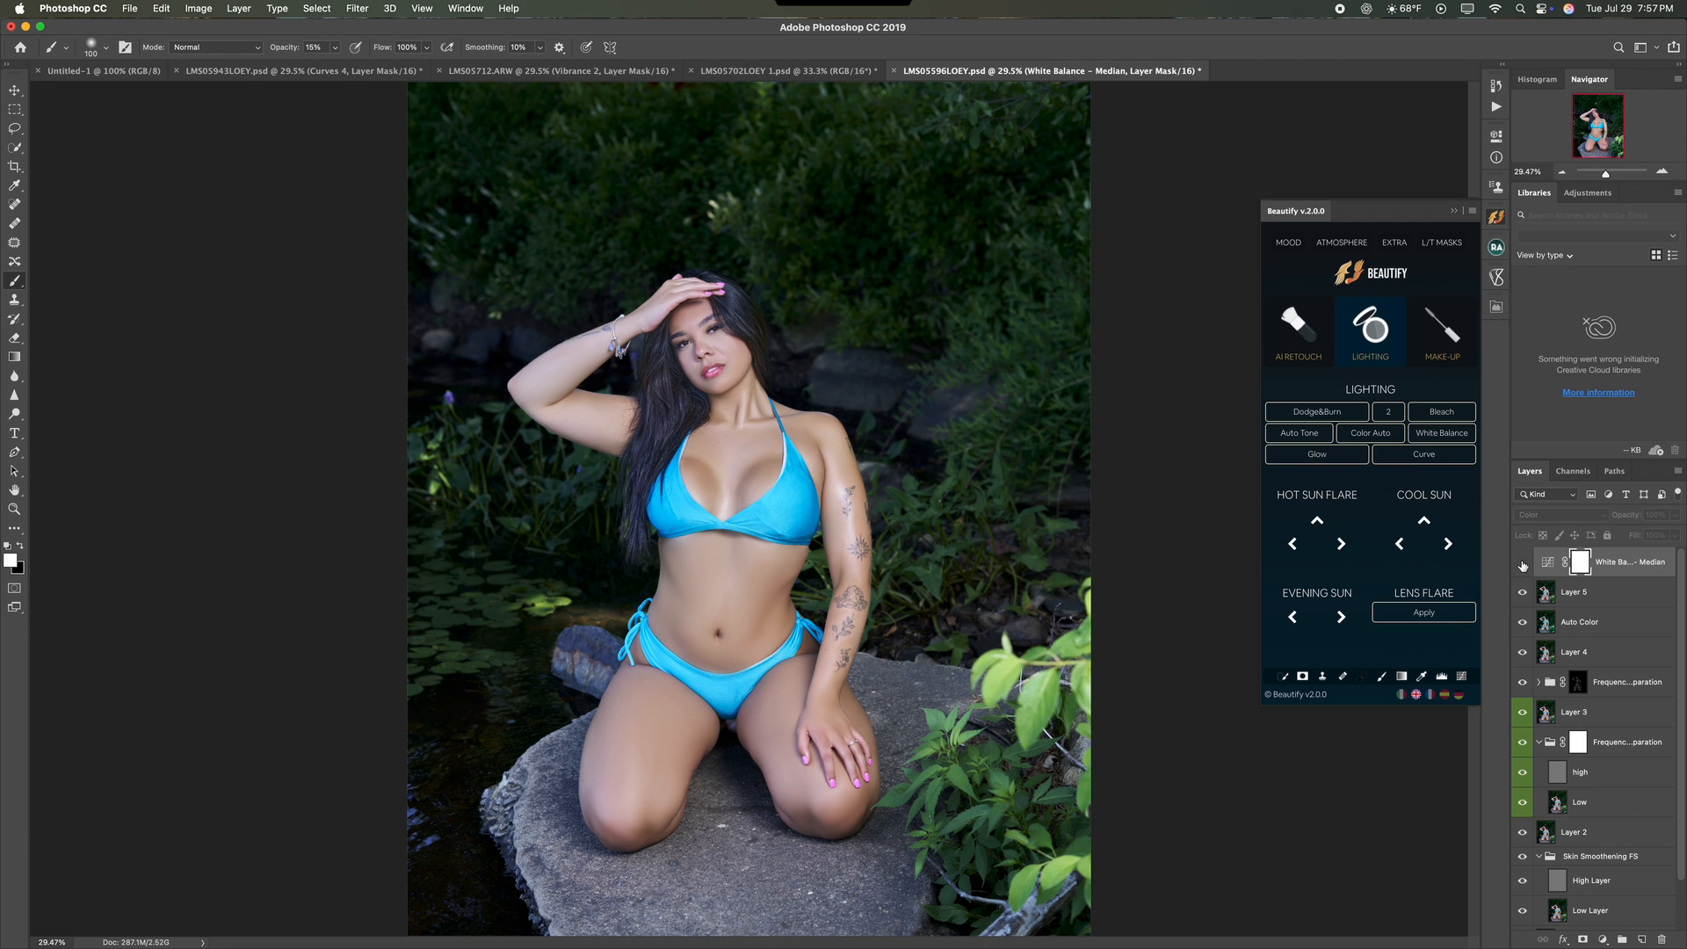
Step: Pull the midtones slightly down in the White Balance - Median curve and compare the photo with and without that layer
click(1548, 564)
double_click(1548, 565)
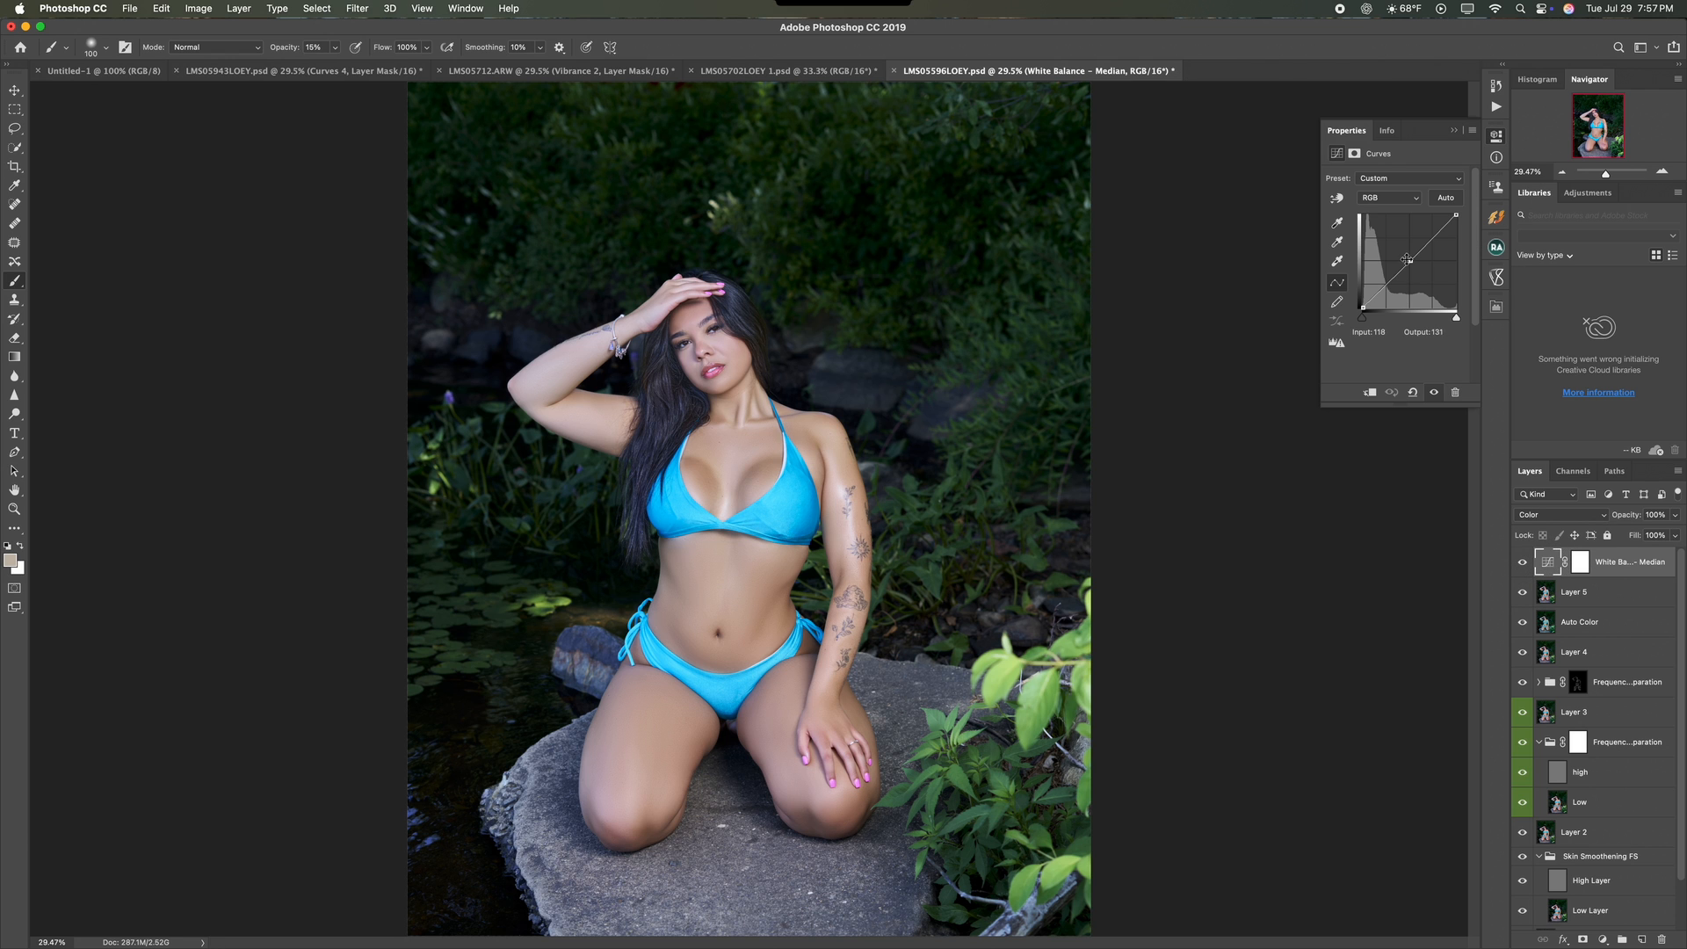
drag(1410, 261, 1414, 268)
click(1524, 562)
click(1524, 563)
click(1525, 563)
click(1525, 563)
Step: Stamp the visible layers onto a new layer and apply Retouch Pro's Clothes Details fix to it
key(alt+shift+super+e)
click(1455, 131)
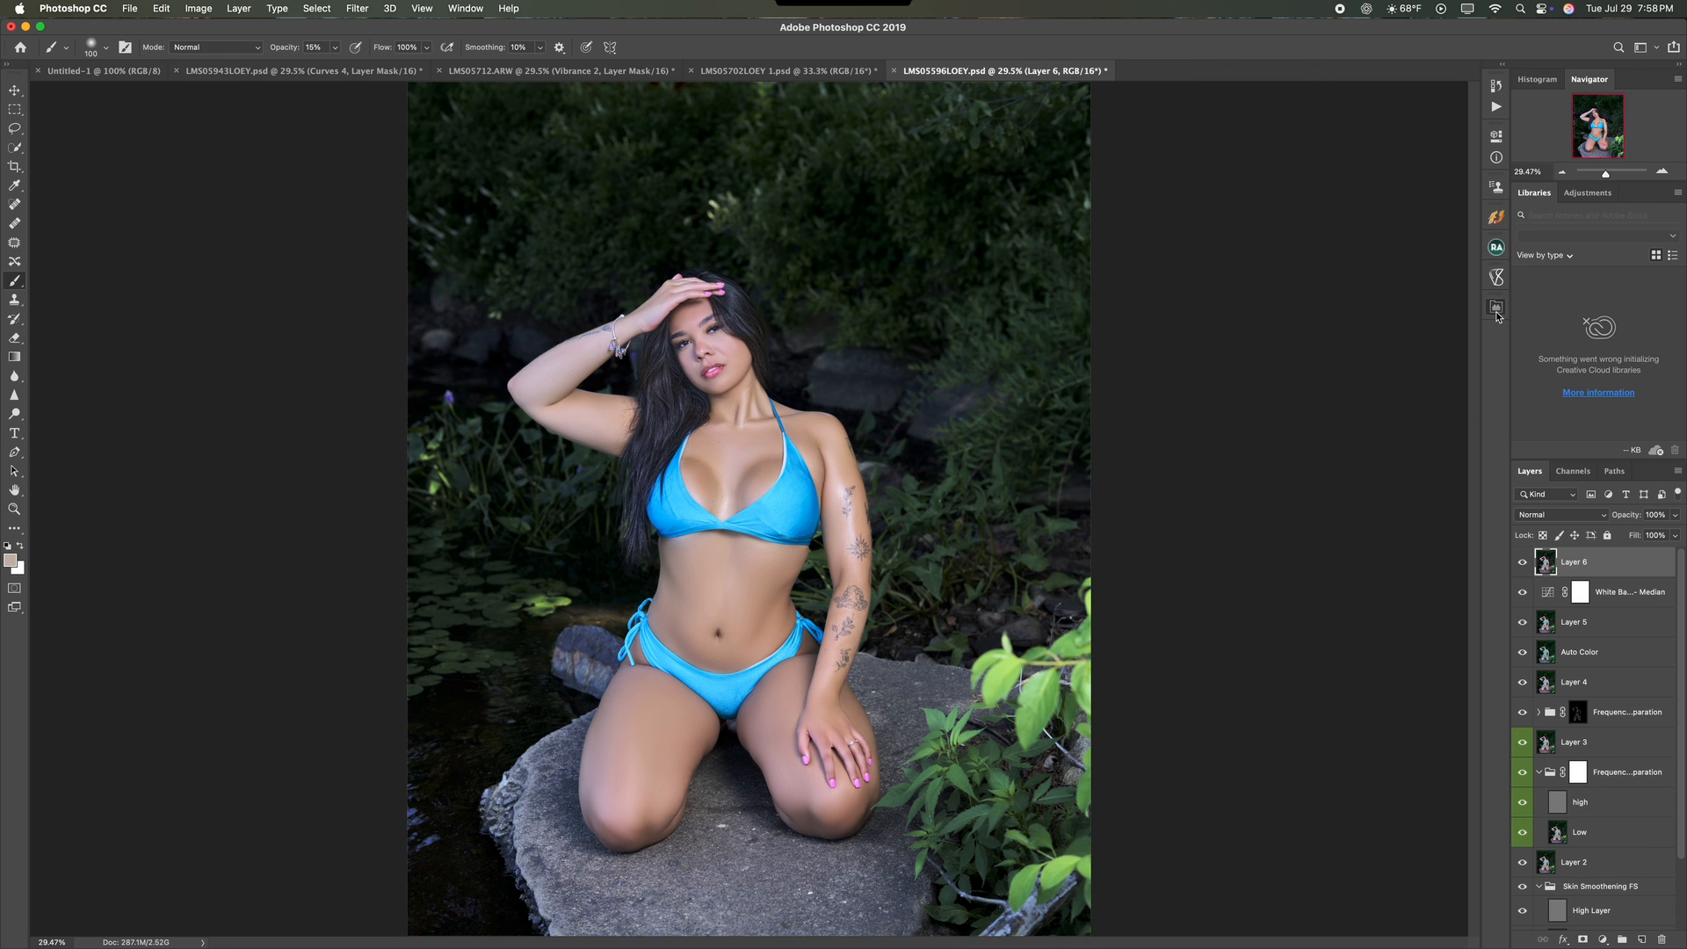
click(1496, 308)
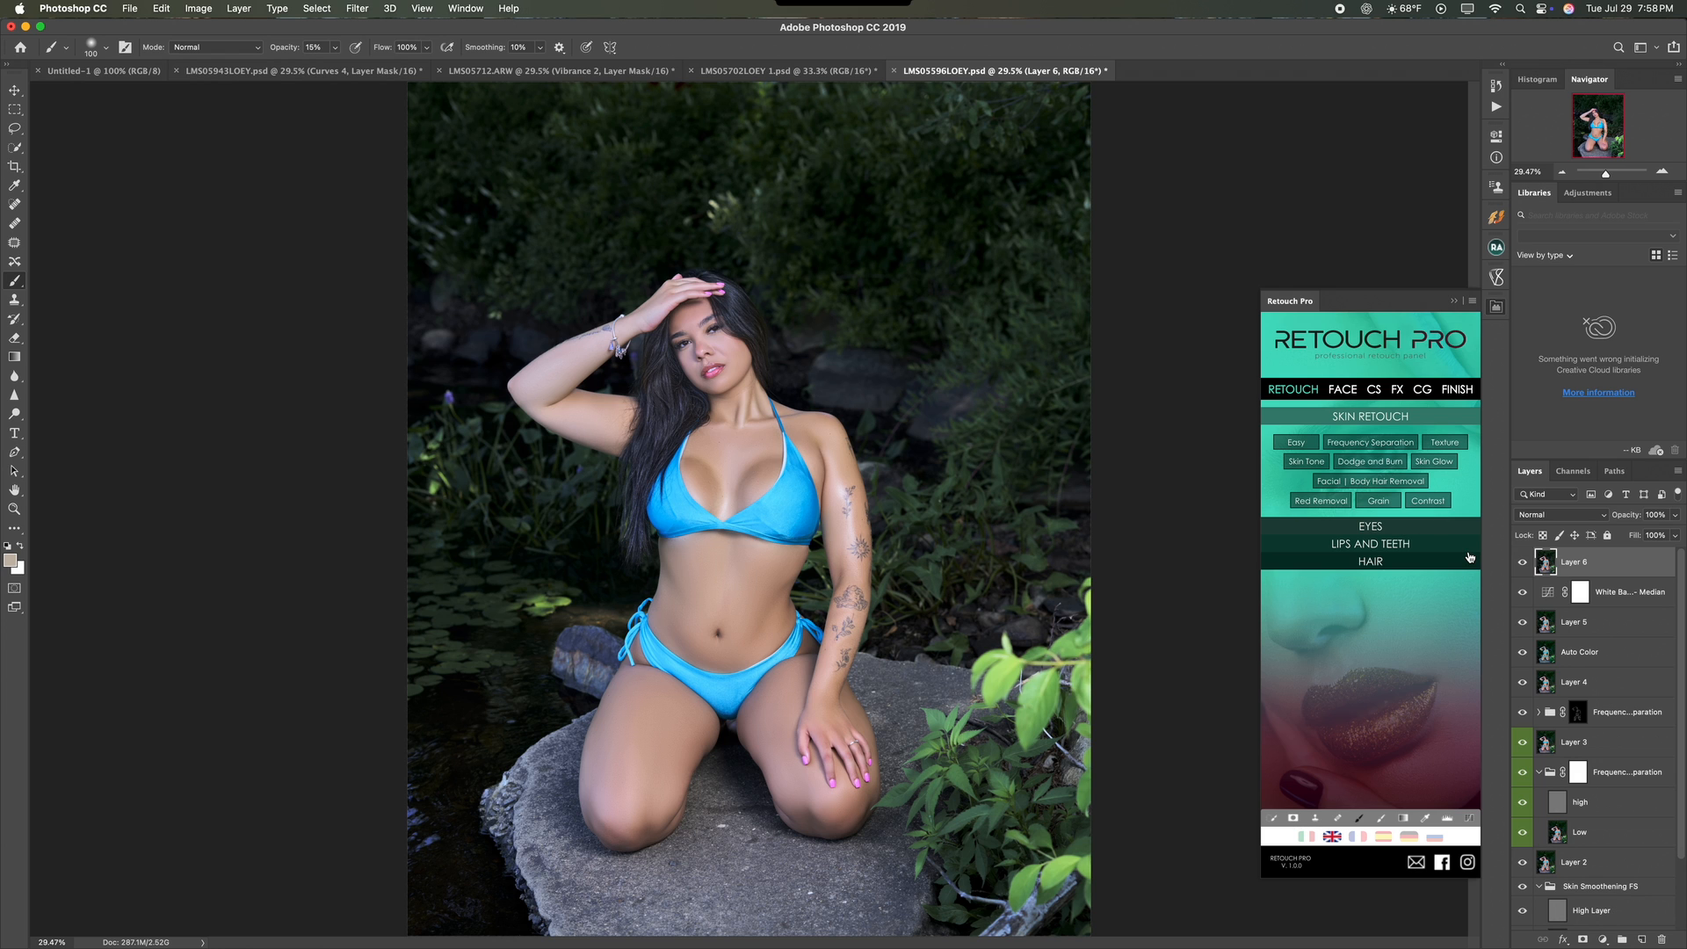
click(1343, 390)
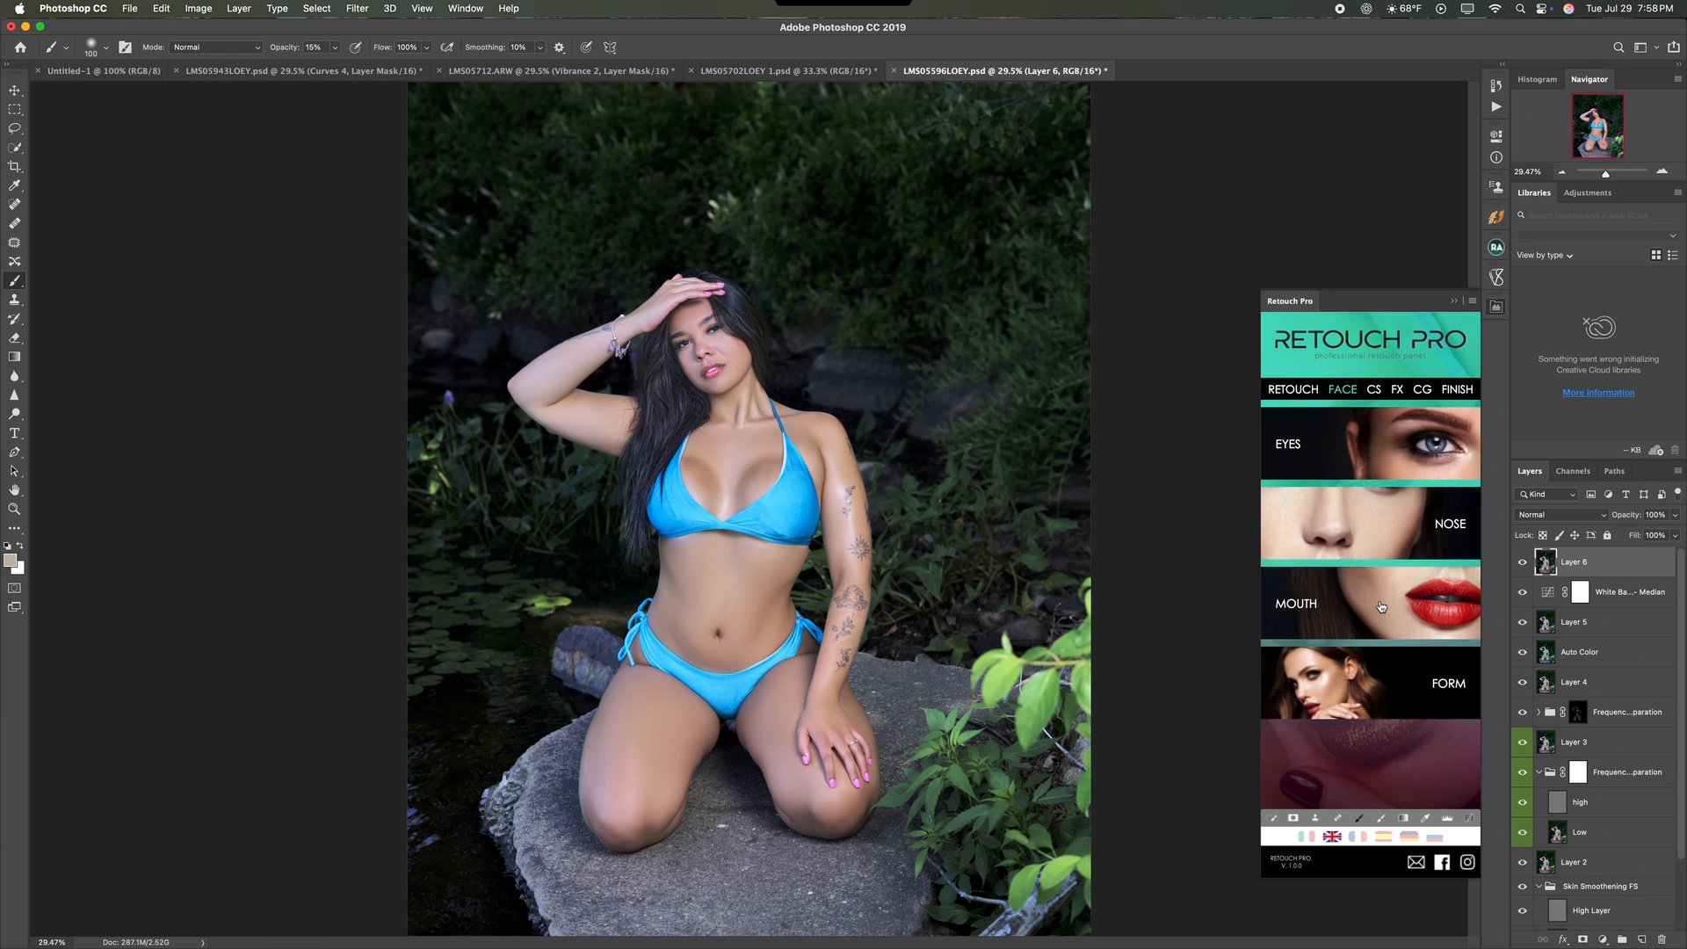
click(1374, 390)
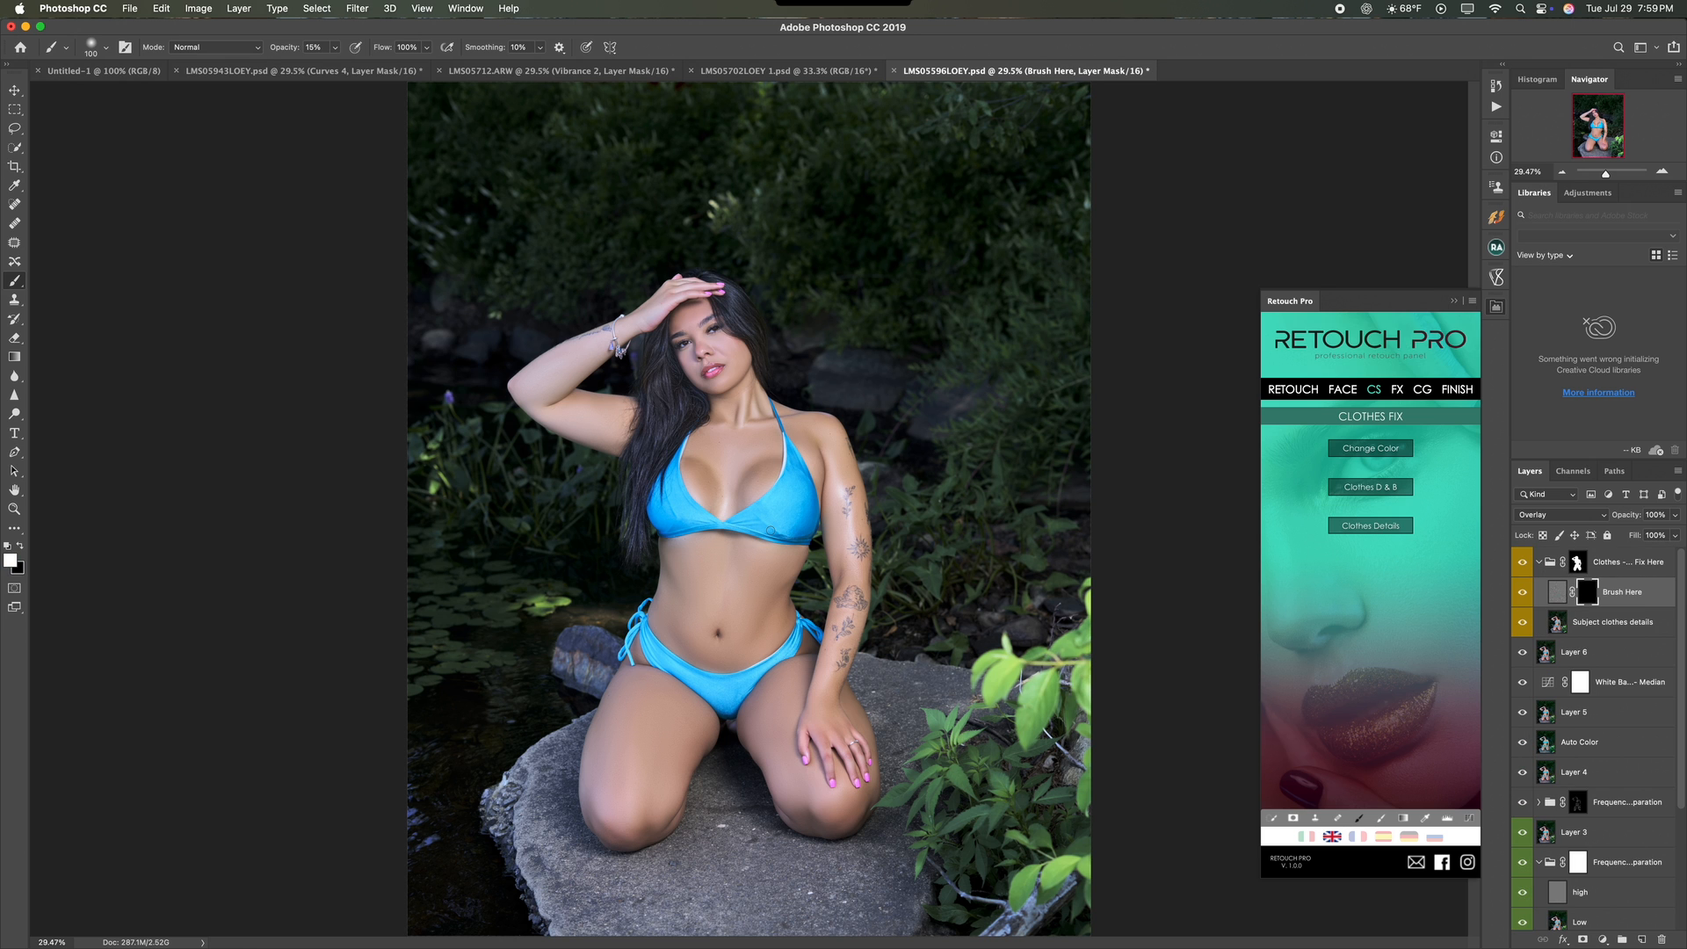
Step: With the clothes details group hidden, set the brush opacity to 100% and paint the Brush Here mask over the bikini top
key(super+plus)
key(super+plus)
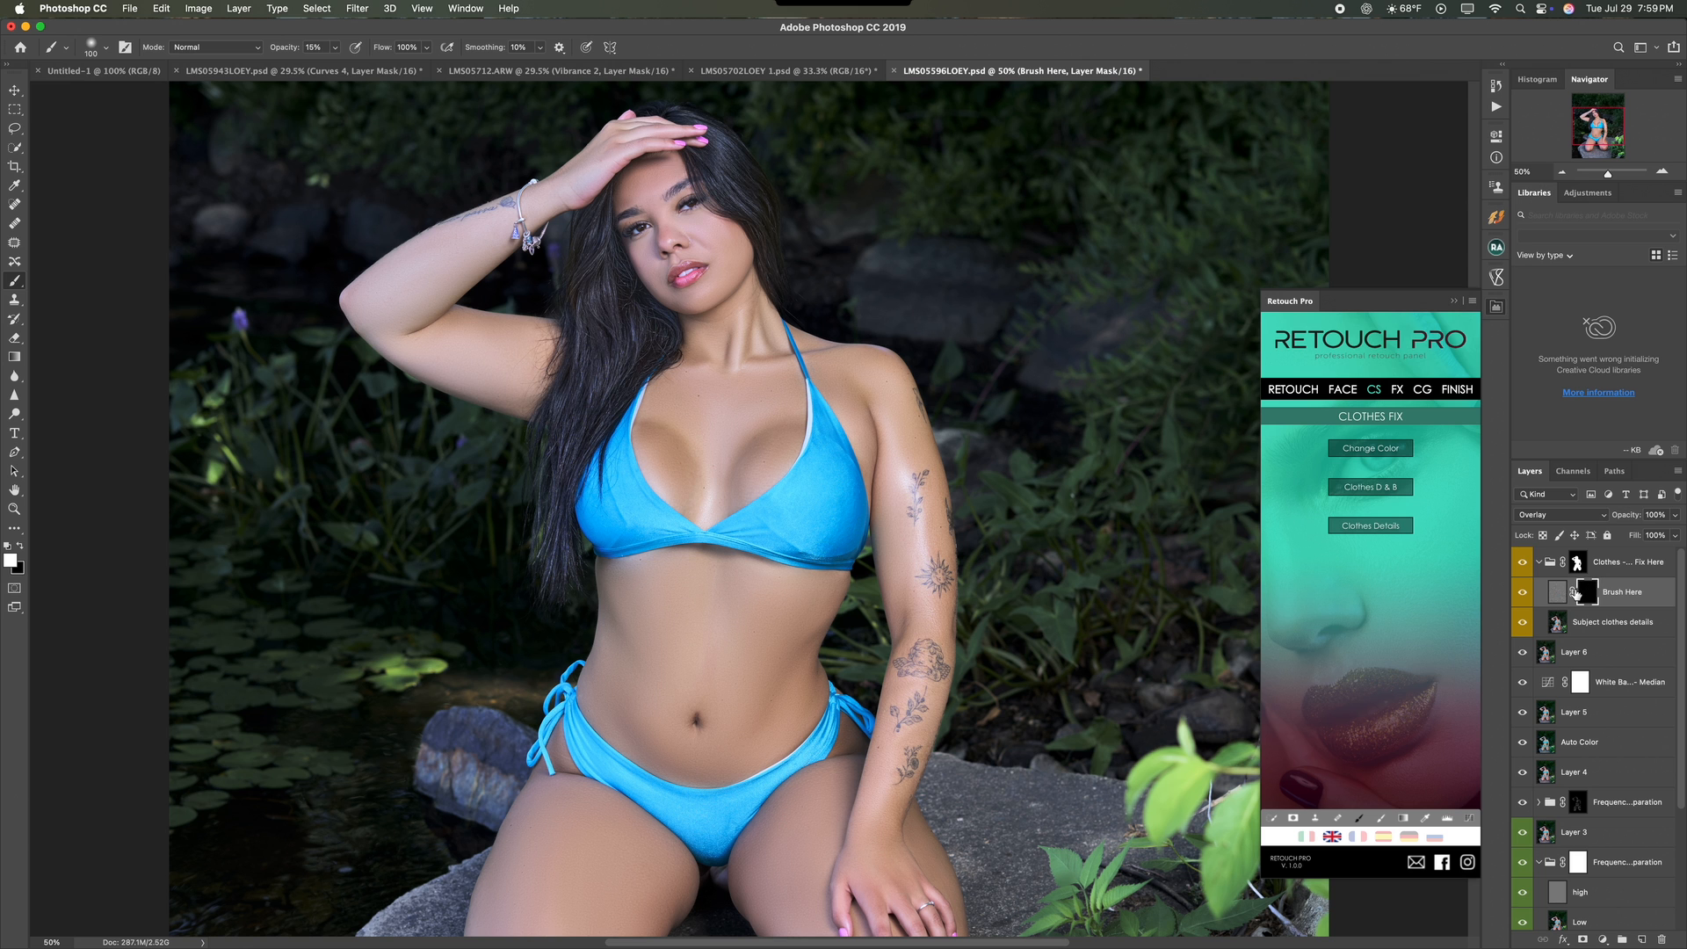
key(super+plus)
click(1524, 563)
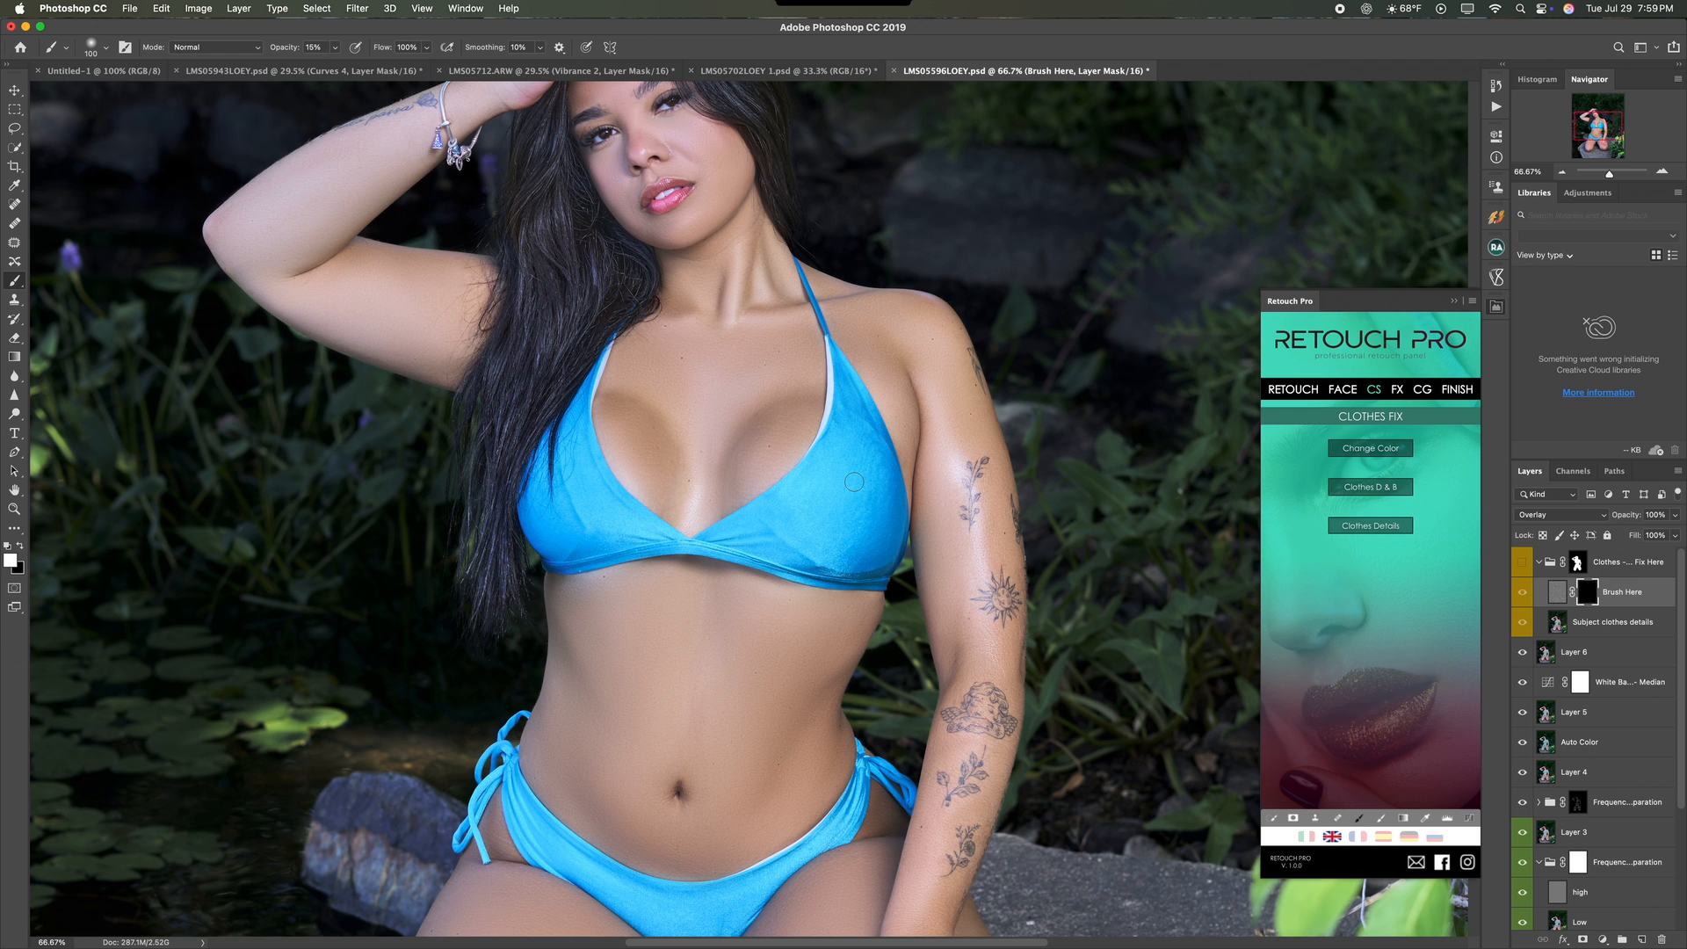
drag(282, 50, 359, 54)
mouse_move(823, 480)
mouse_down()
mouse_move(809, 529)
mouse_move(846, 508)
mouse_move(775, 540)
mouse_move(837, 569)
mouse_move(882, 566)
mouse_move(814, 561)
mouse_up()
drag(839, 362, 883, 480)
Step: Paint the Brush Here mask over the bikini bottom and its side tie with the 100 px brush
drag(768, 840, 779, 396)
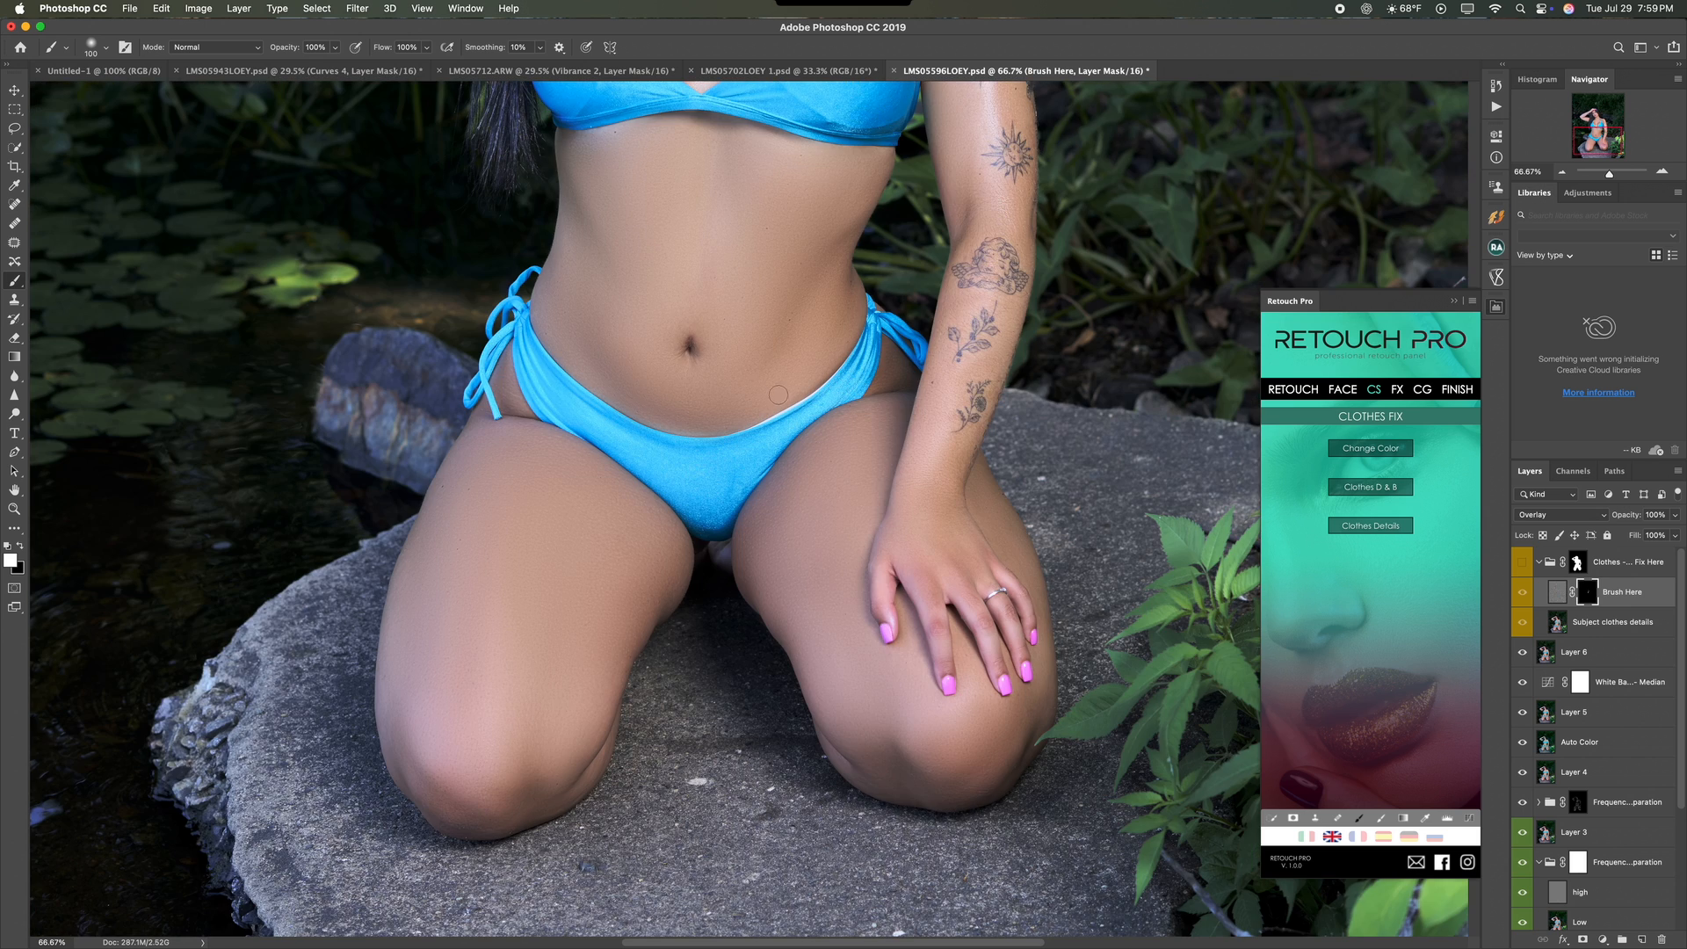
key(super+plus)
mouse_move(389, 233)
mouse_down()
mouse_move(571, 492)
mouse_move(746, 592)
mouse_move(965, 528)
mouse_move(816, 677)
mouse_move(737, 655)
mouse_move(818, 675)
mouse_up()
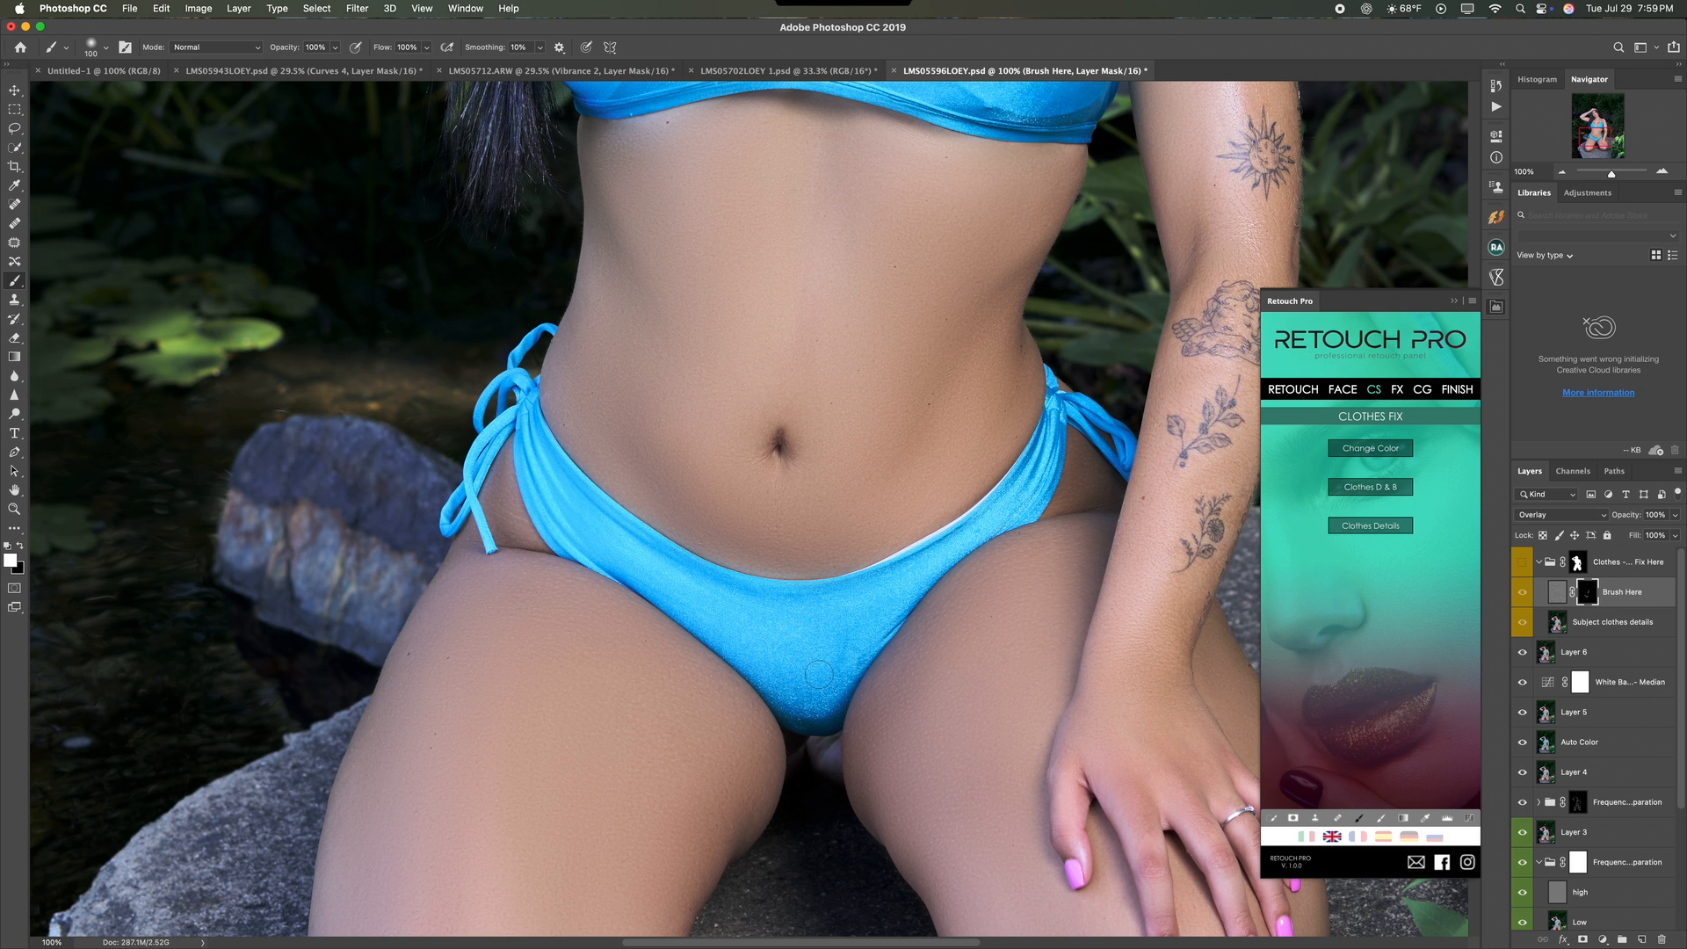
Step: Turn the clothes details group back on, compare the bikini with and without it, and review the whole photo
click(1587, 563)
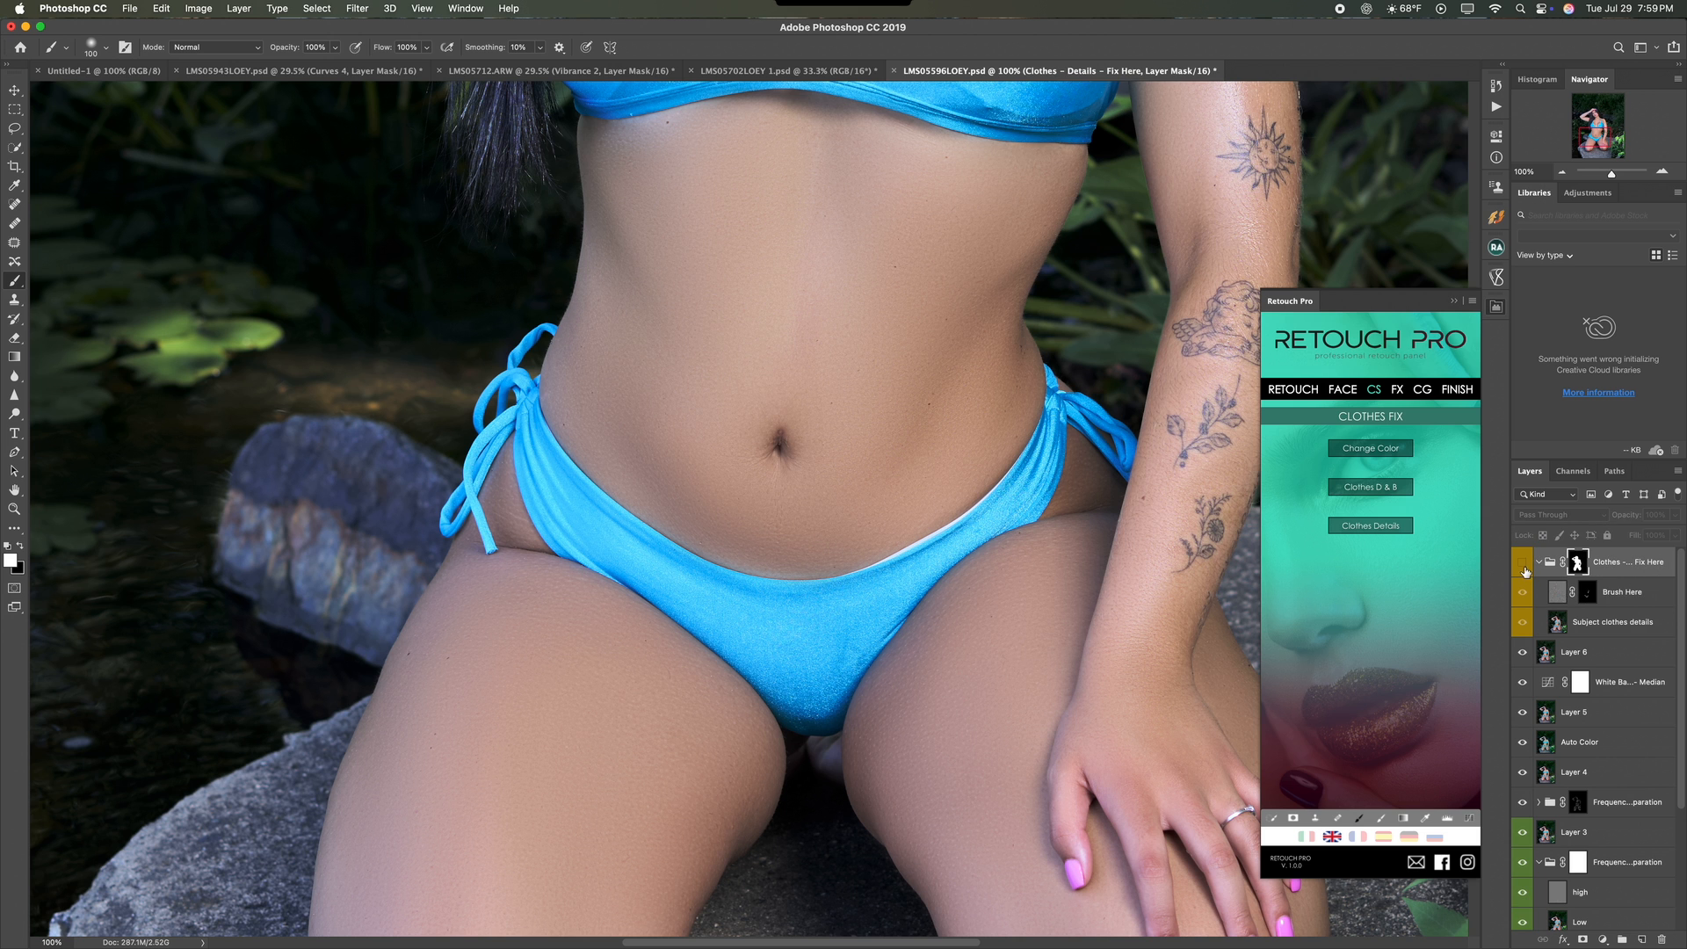
click(1523, 564)
click(1523, 563)
click(1523, 563)
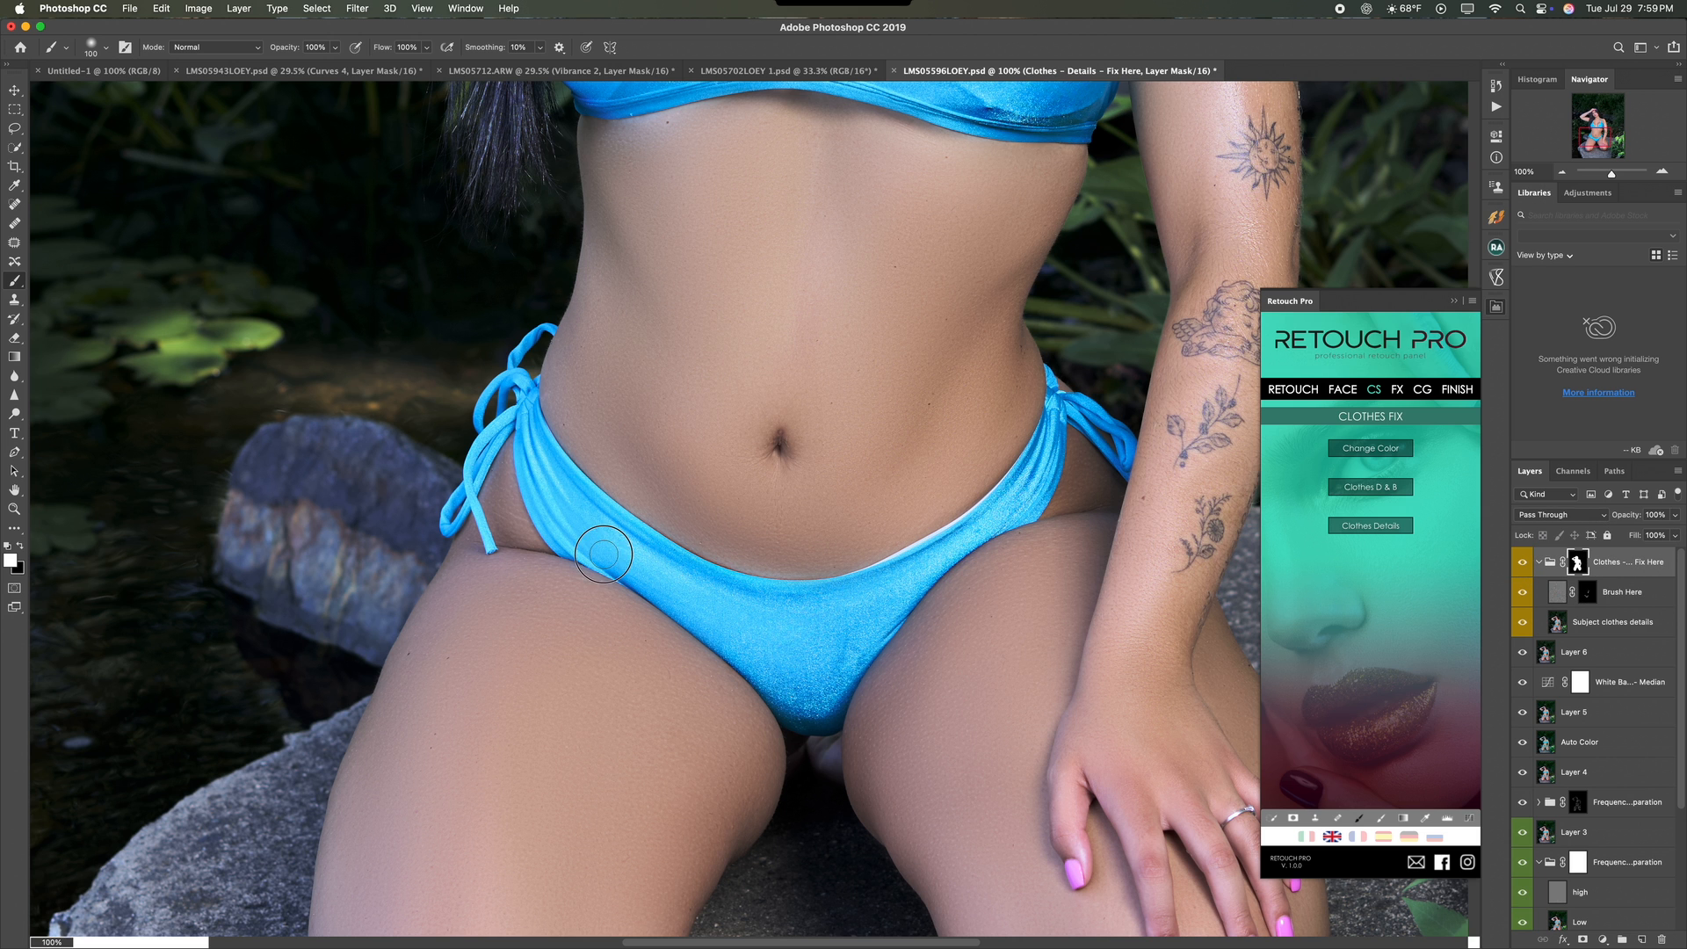
scroll(597, 422, up, 10)
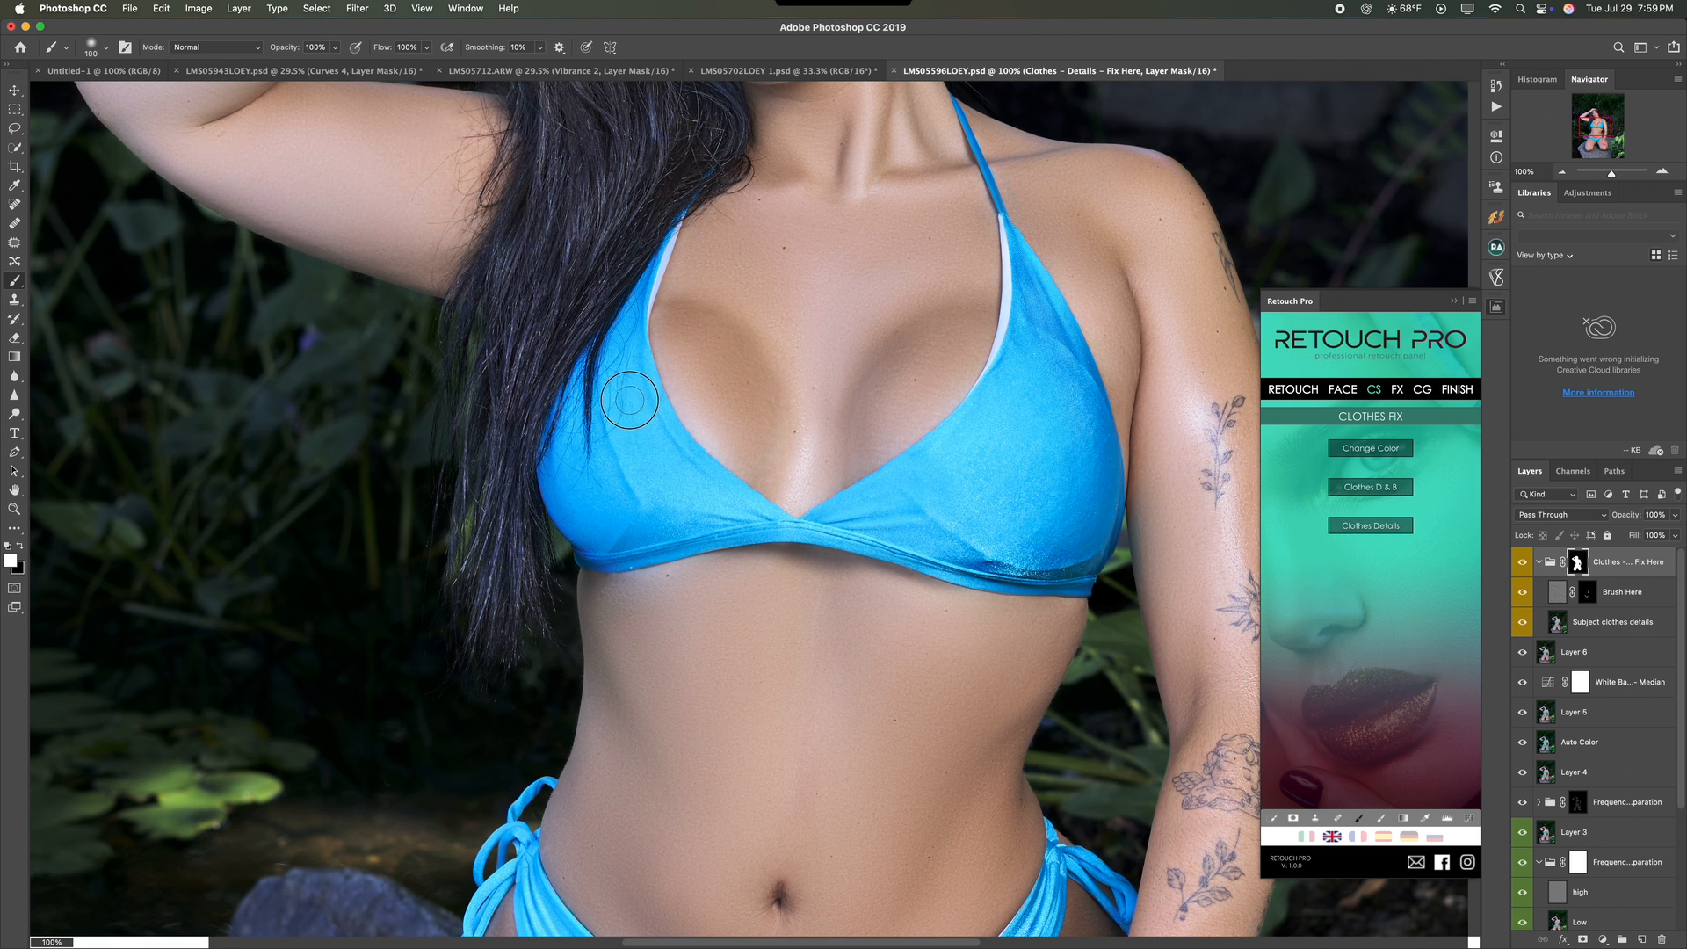
key(super+0)
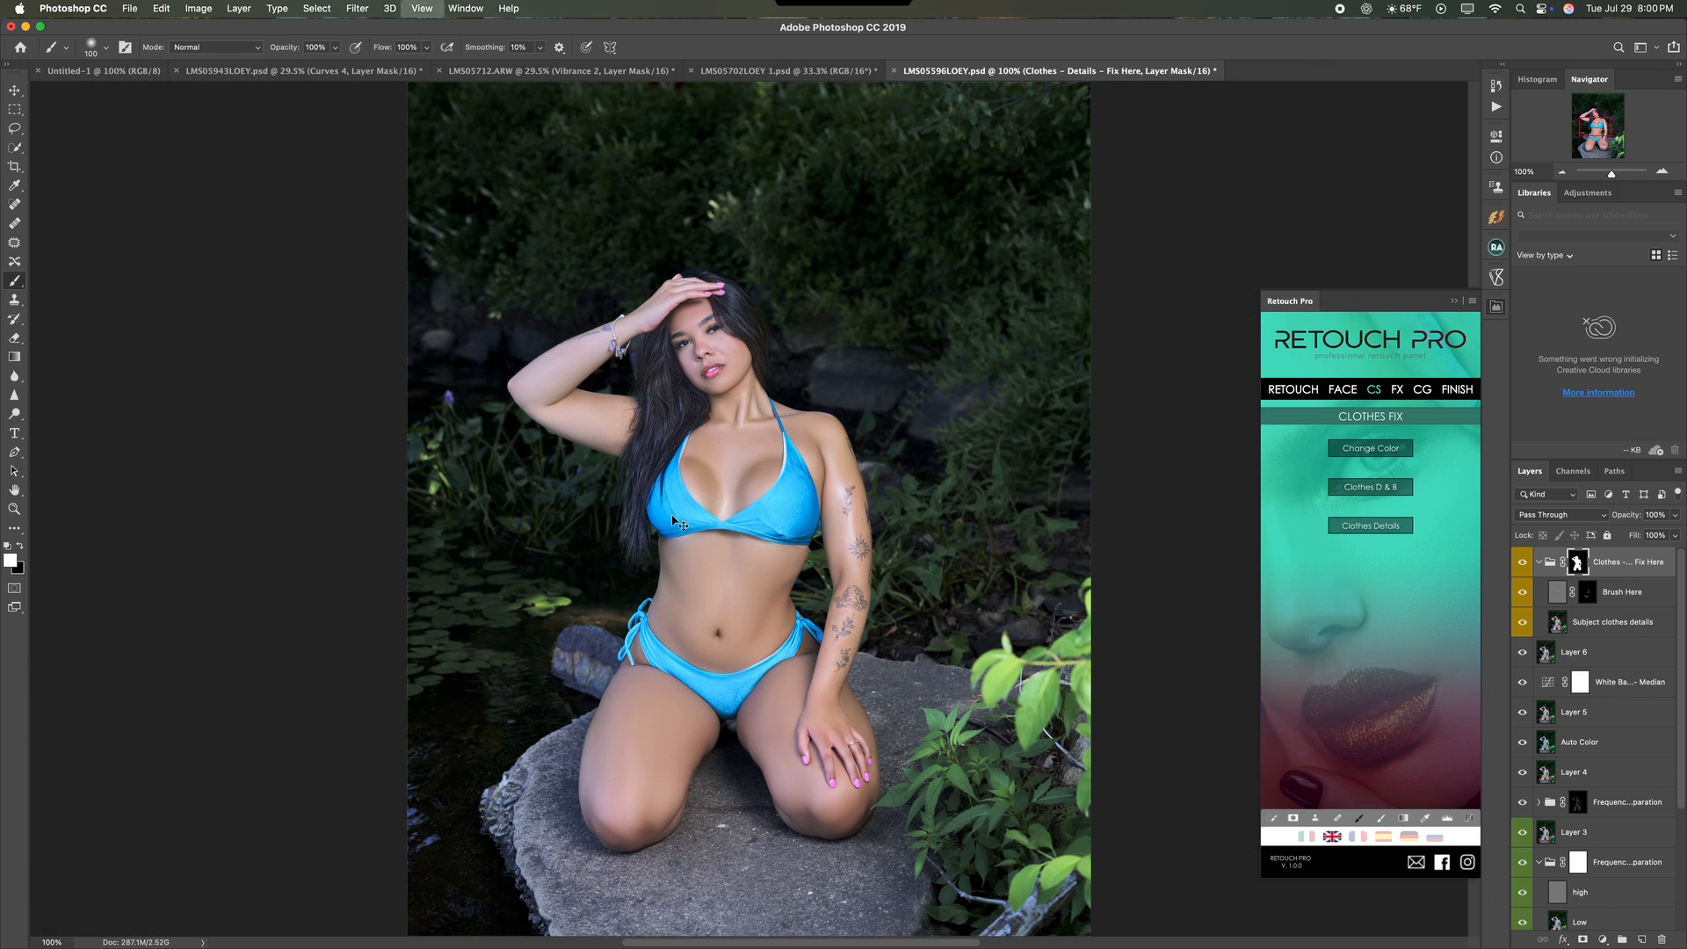